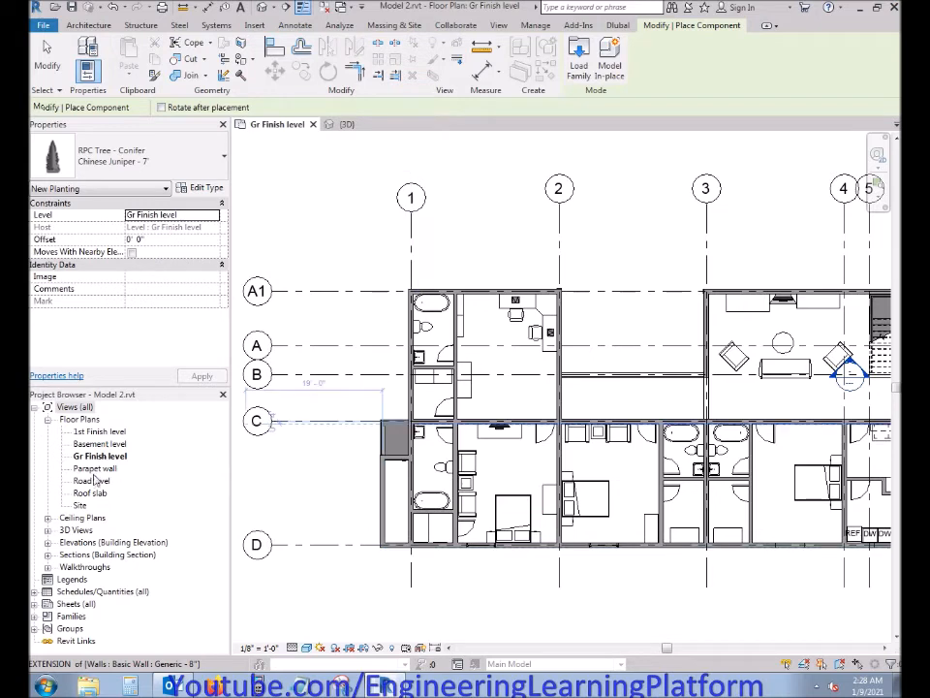
# Open the Road level floor plan and set its phase to Project Completion
pyautogui.doubleClick(92, 480)
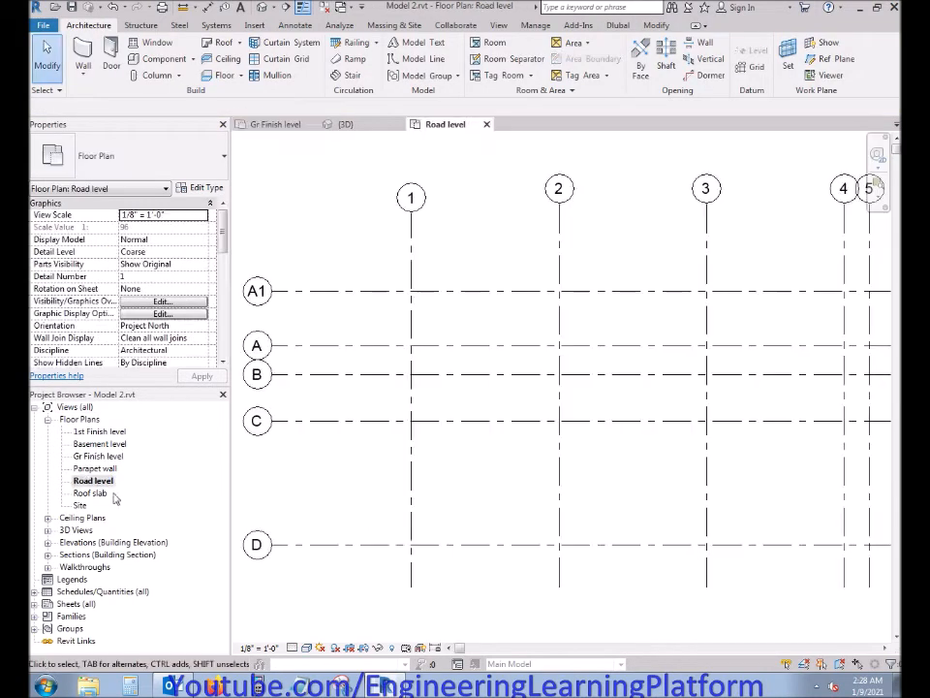
pyautogui.scroll(-5, 170, 307)
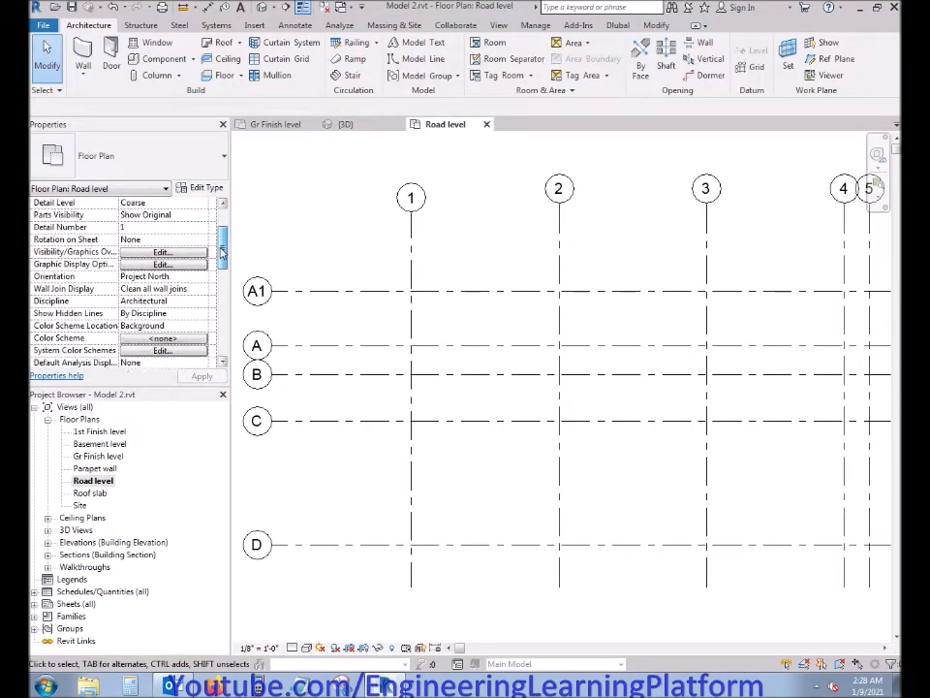
pyautogui.moveTo(221, 263); pyautogui.dragTo(222, 326)
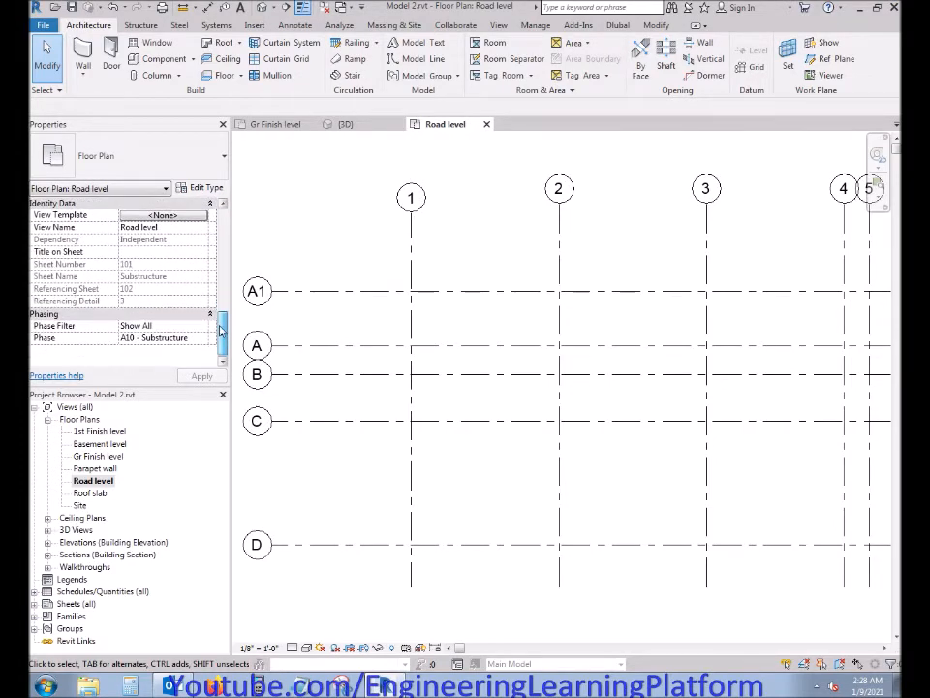
pyautogui.click(198, 338)
pyautogui.scroll(-1, 165, 378)
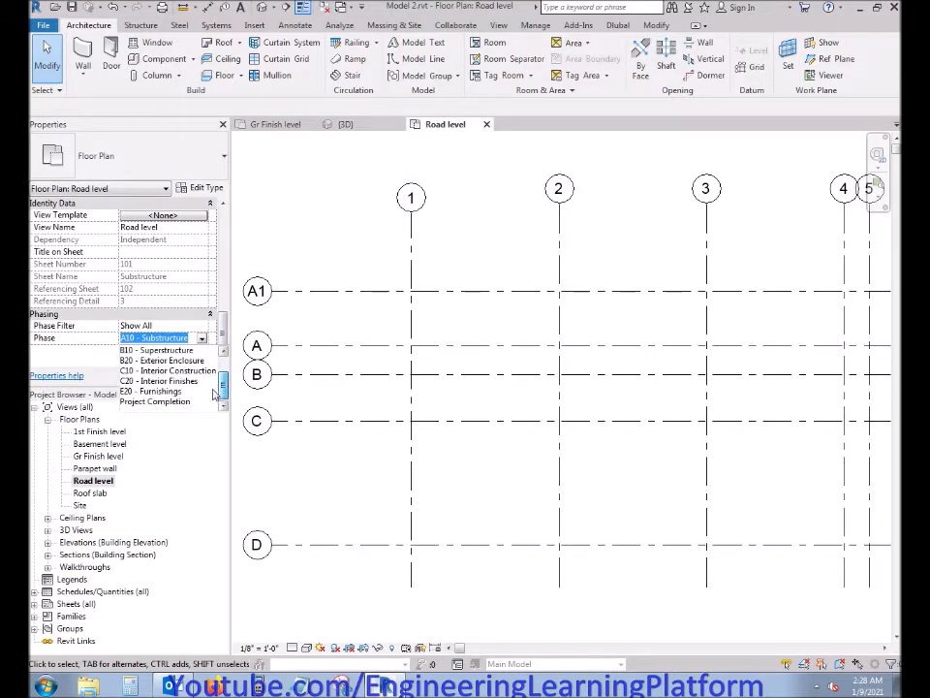
pyautogui.click(194, 398)
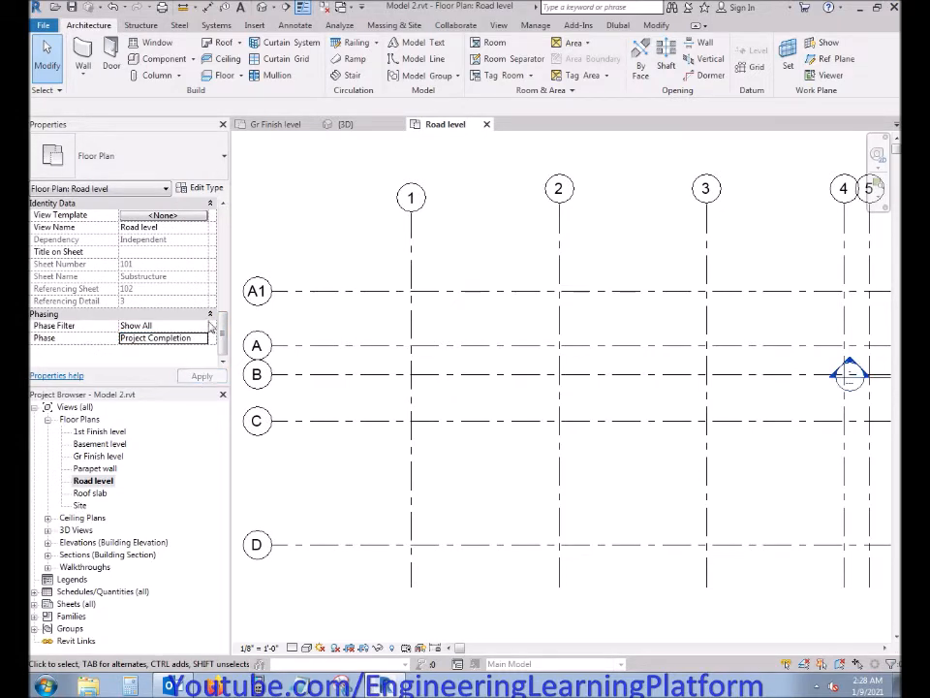
pyautogui.moveTo(221, 333)
pyautogui.mouseDown()
pyautogui.moveTo(227, 312)
pyautogui.moveTo(222, 337)
pyautogui.mouseUp()
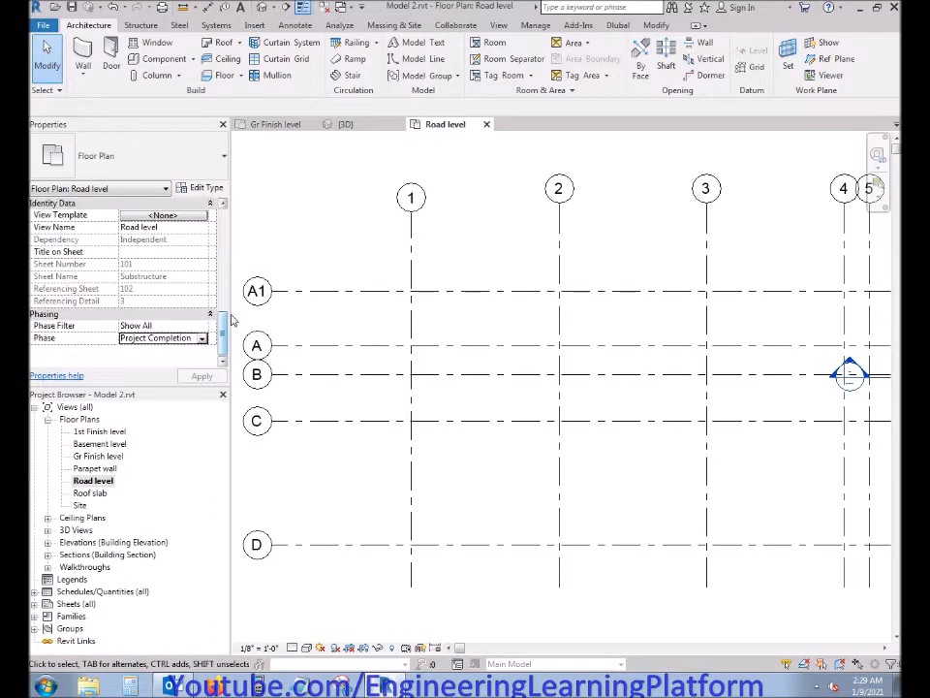
# In the 3D view seen from the top, place a Chinese Juniper - 7' tree on Road level beside the entrance steps
pyautogui.click(275, 129)
pyautogui.hotkey('ctrl', 'Tab')
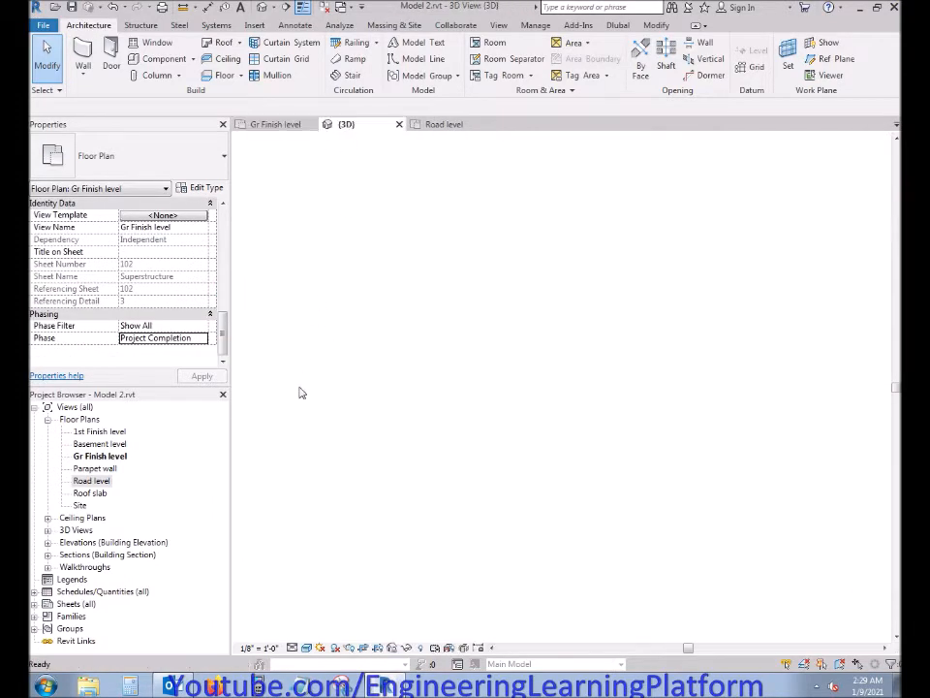
pyautogui.click(830, 183)
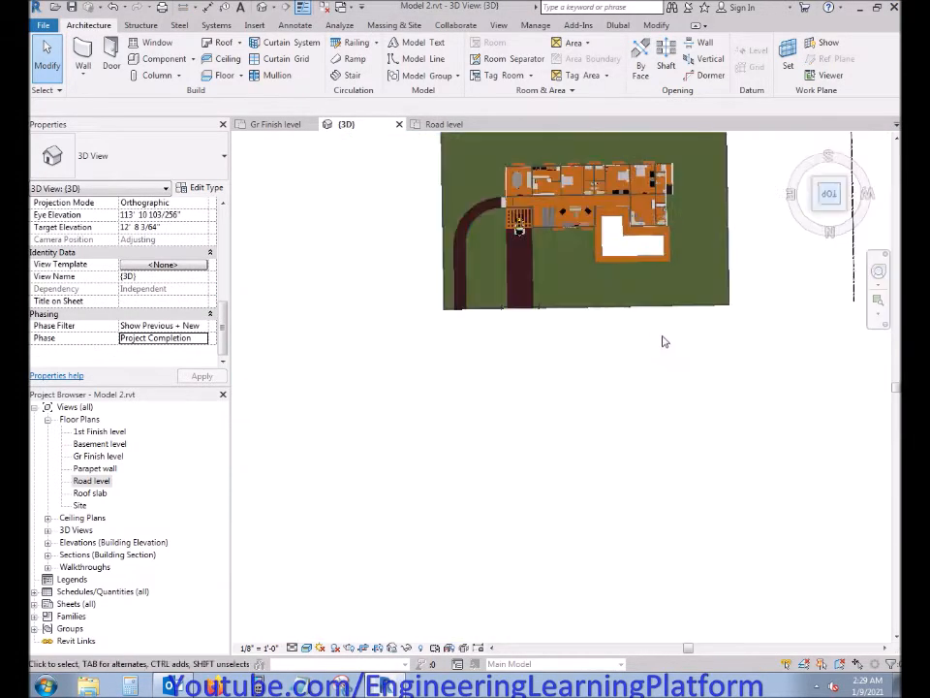
pyautogui.scroll(5, 419, 417)
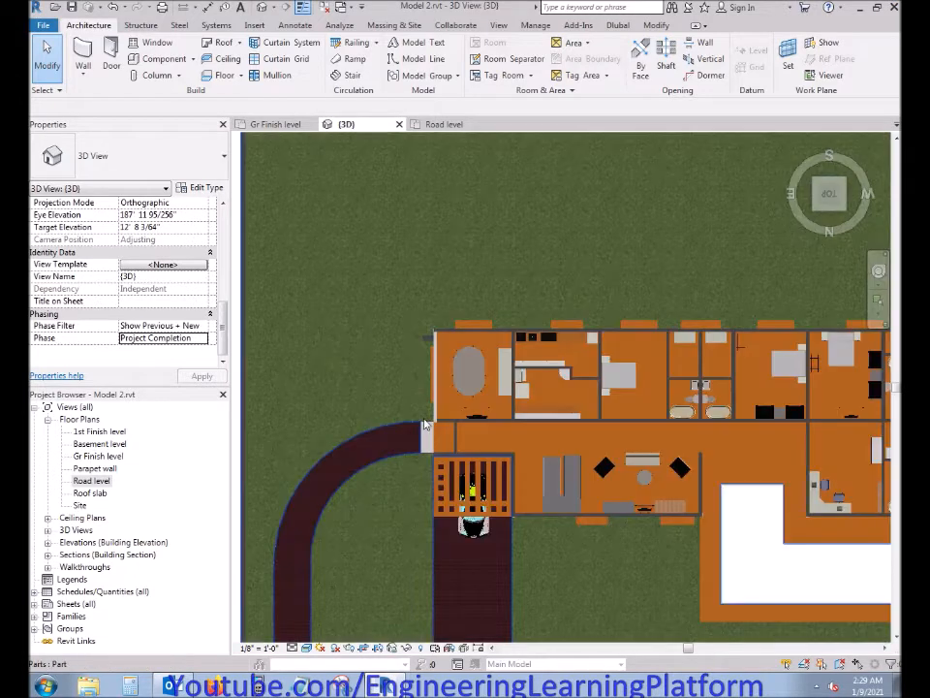
pyautogui.click(170, 62)
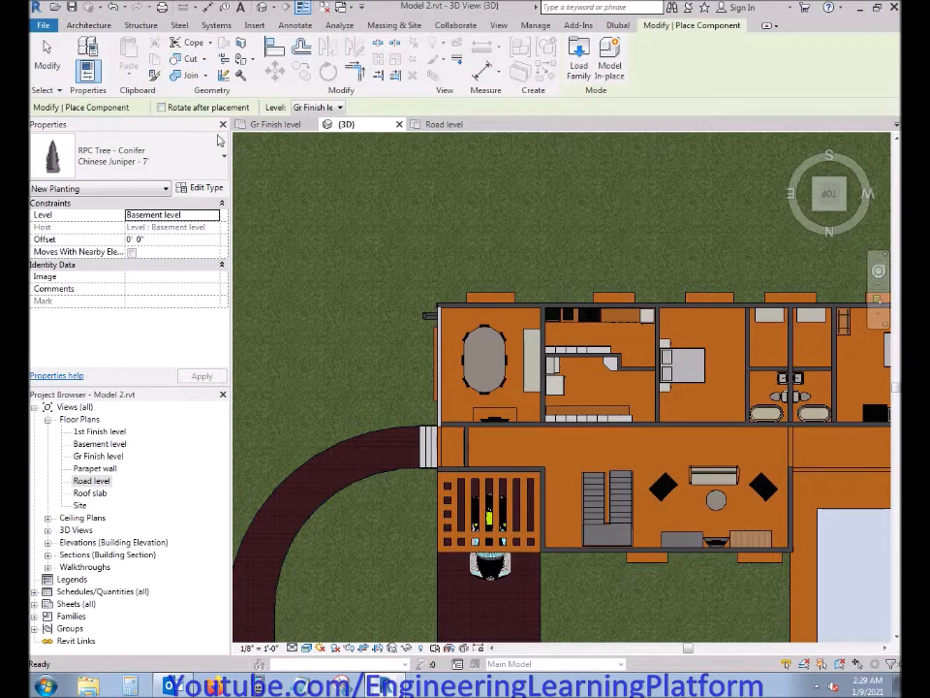
pyautogui.scroll(2, 394, 402)
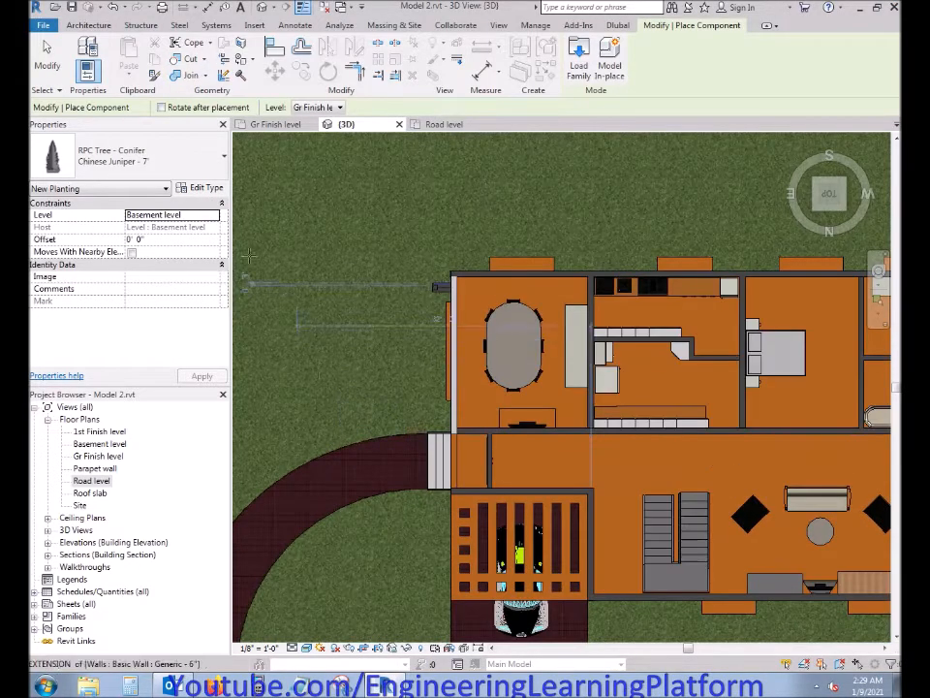
pyautogui.click(213, 215)
pyautogui.click(178, 249)
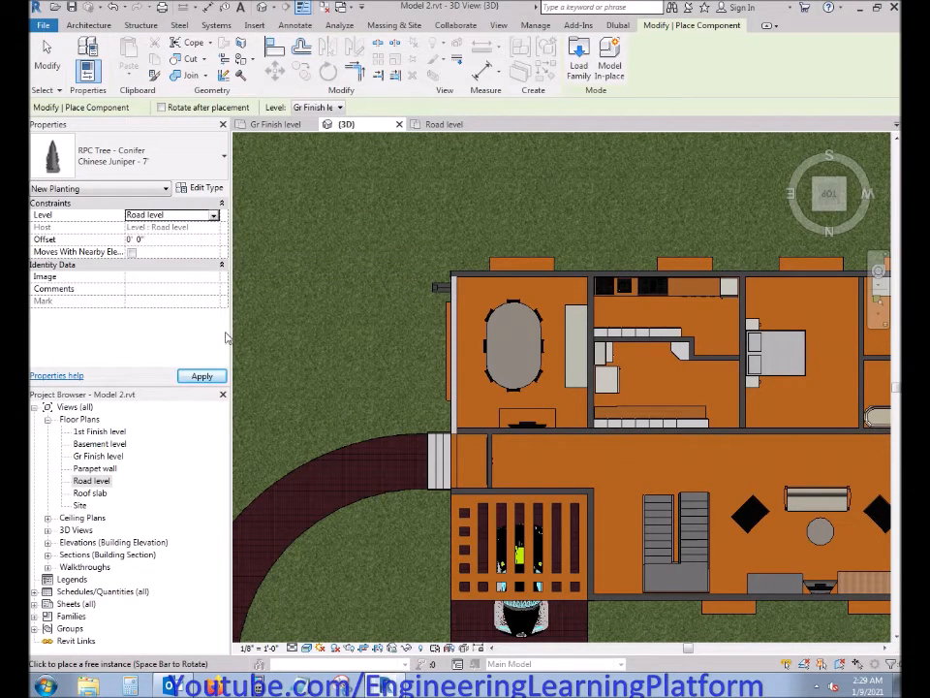
pyautogui.scroll(2, 420, 412)
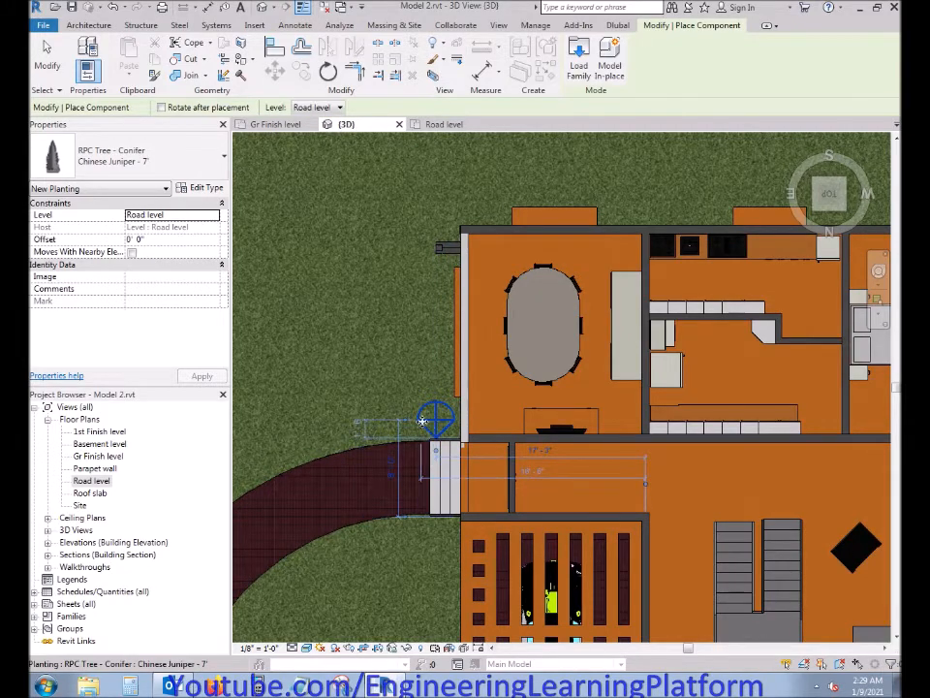
pyautogui.press('Escape')
pyautogui.press('Escape')
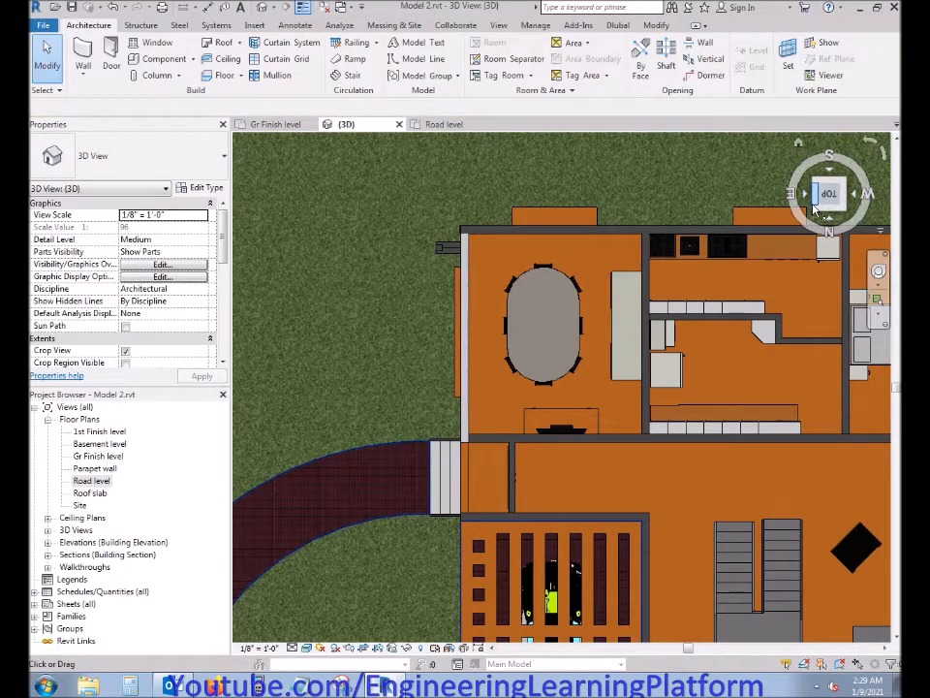
# Try assigning the juniper beside the entrance steps to Gr Finish level
pyautogui.click(814, 209)
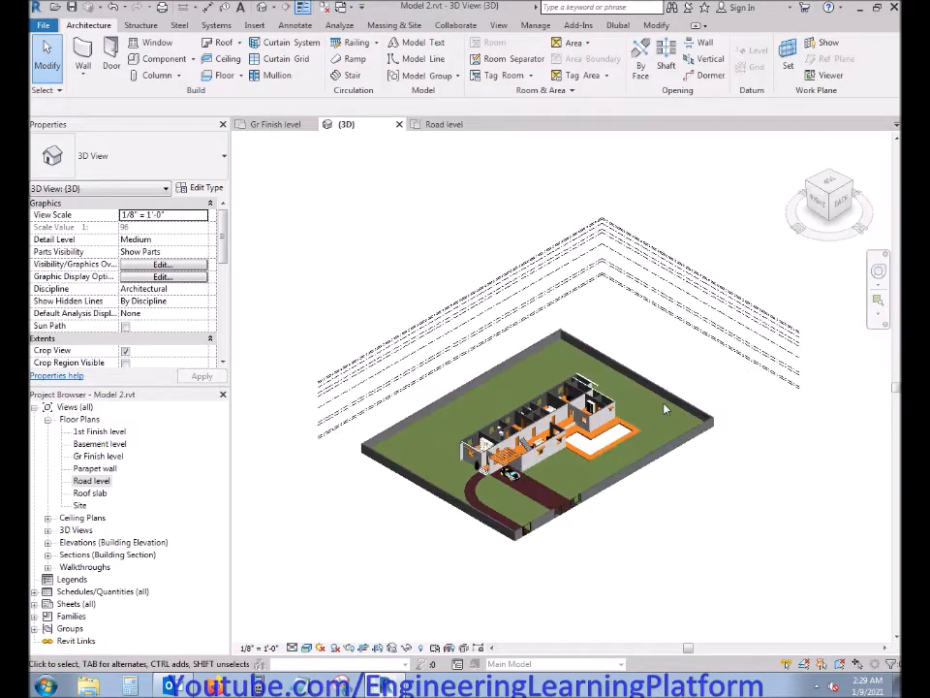
pyautogui.scroll(8, 462, 511)
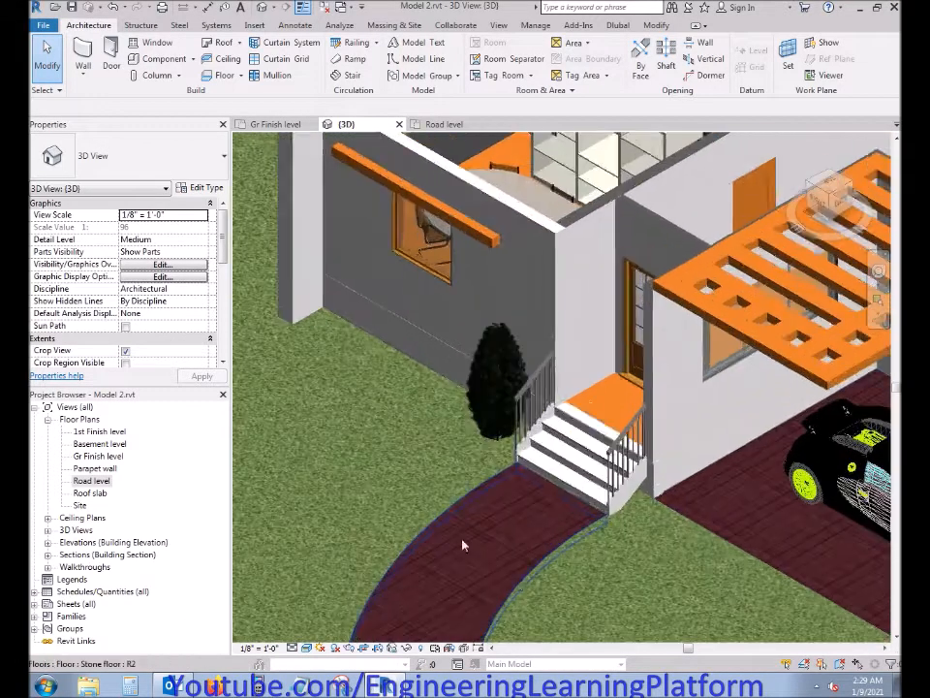
pyautogui.click(502, 453)
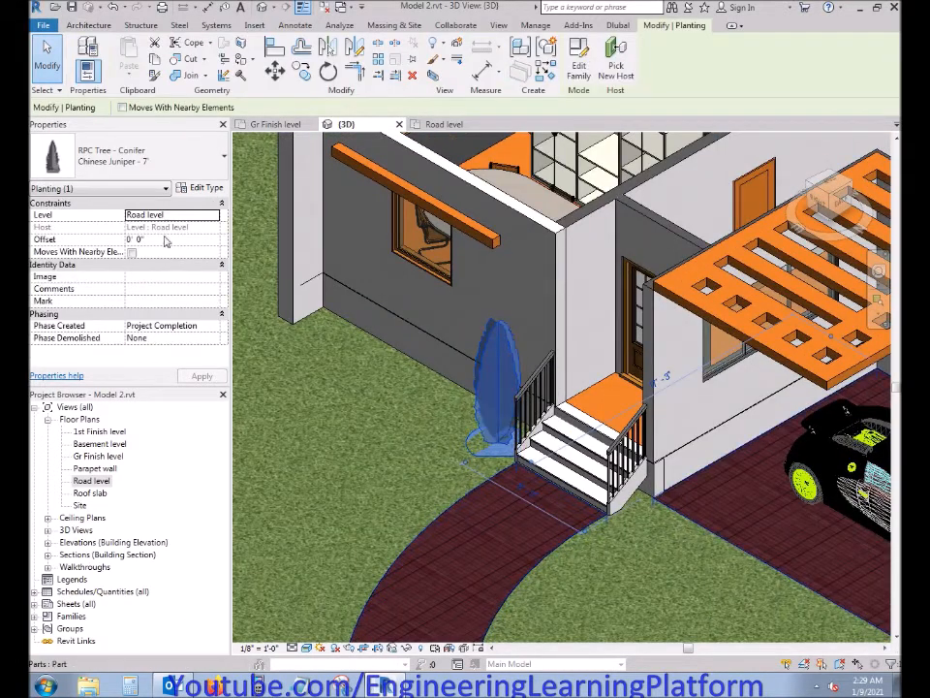
pyautogui.click(212, 219)
pyautogui.moveTo(213, 243); pyautogui.dragTo(213, 259)
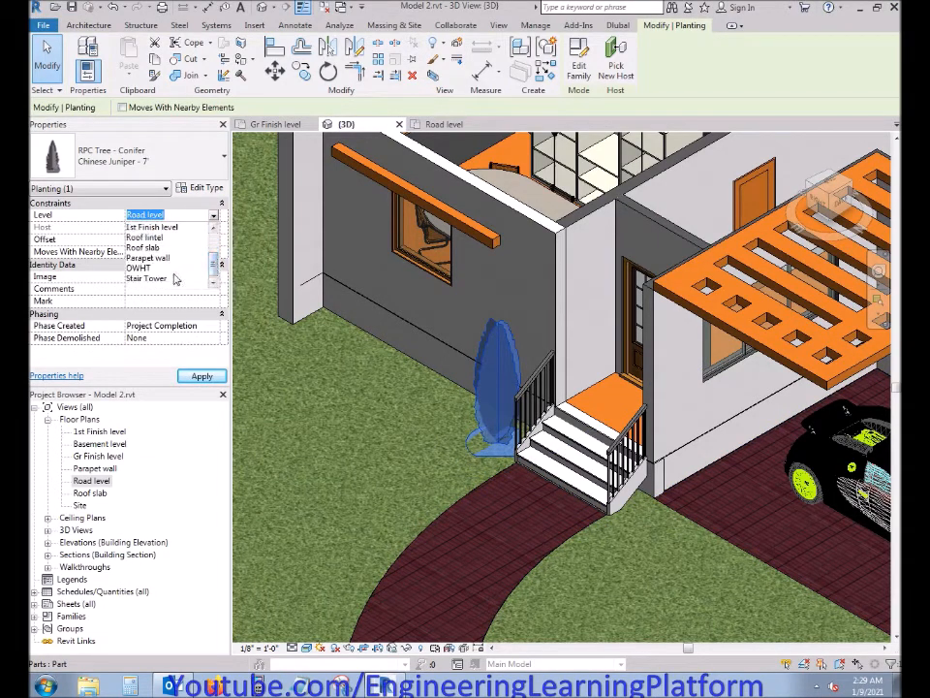
pyautogui.scroll(1, 173, 250)
pyautogui.click(170, 250)
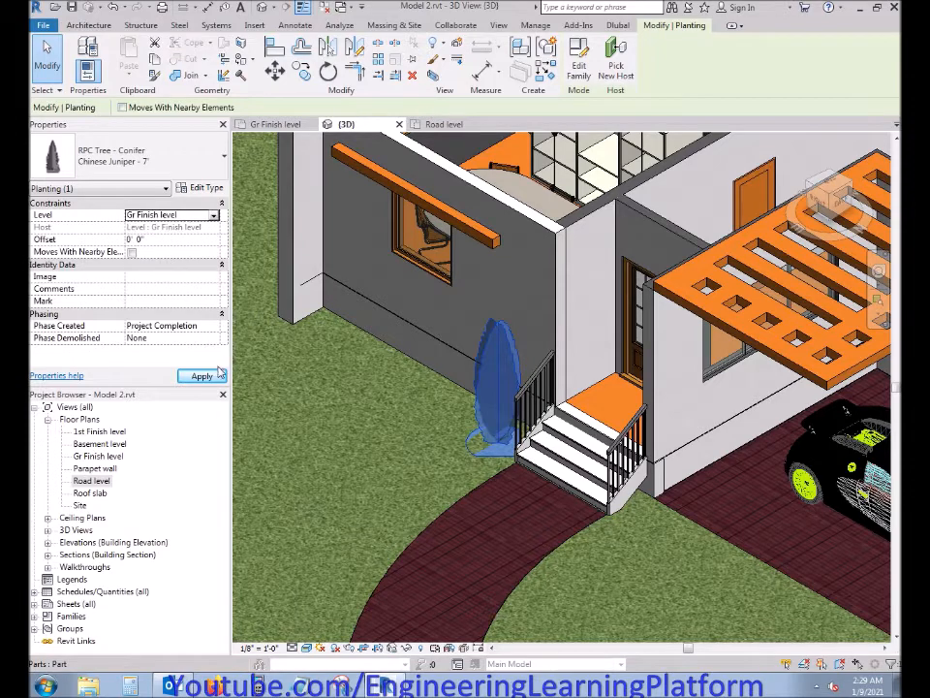
pyautogui.click(202, 376)
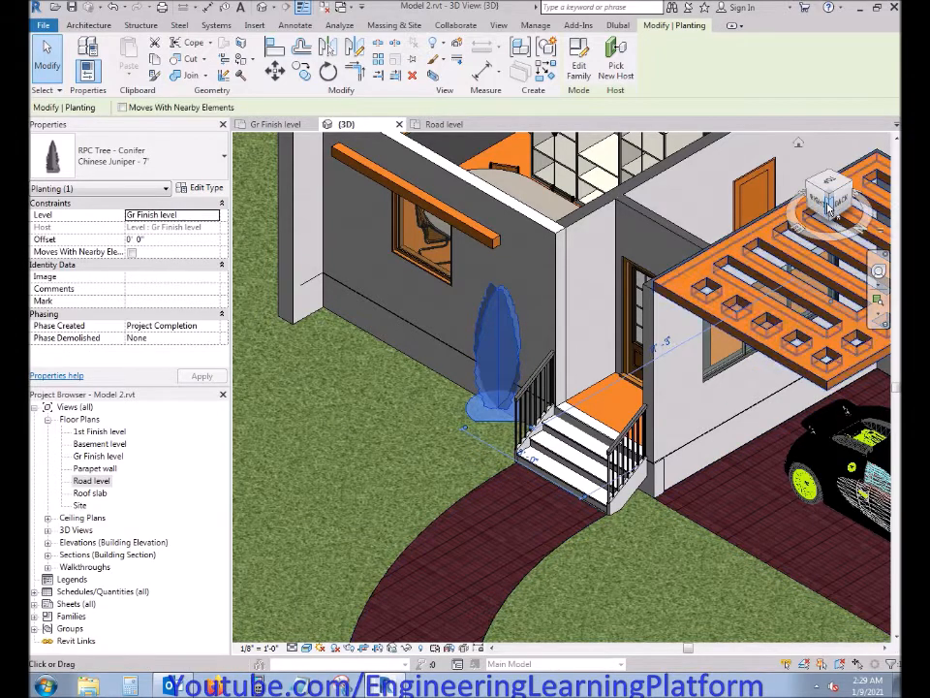
# View the house from the right side and hide the brick boundary wall in front of the entrance
pyautogui.scroll(2, 683, 399)
pyautogui.press('Escape')
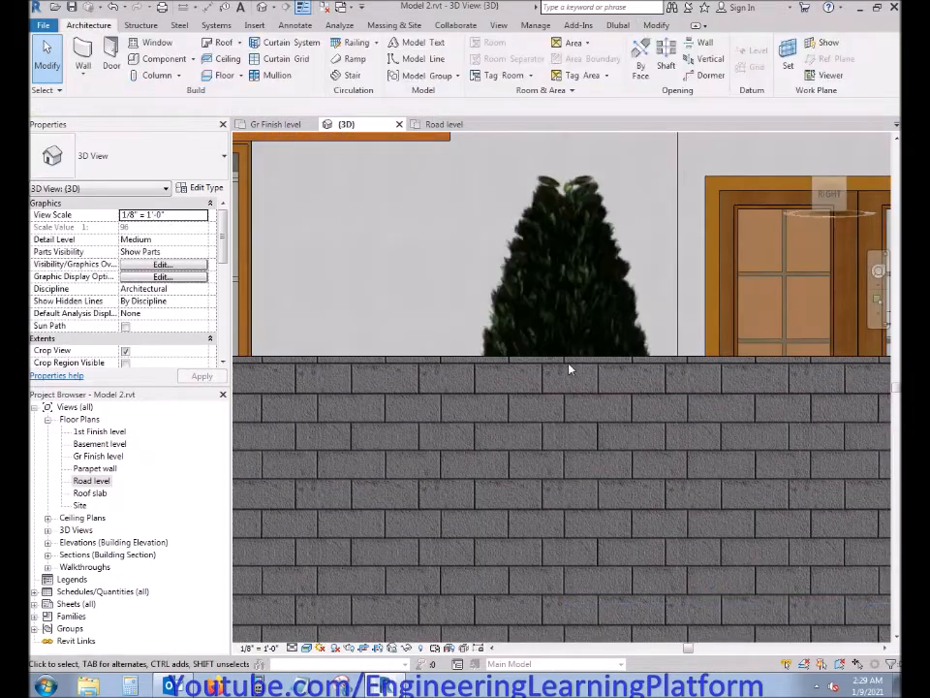
pyautogui.click(502, 434)
pyautogui.scroll(-4, 502, 434)
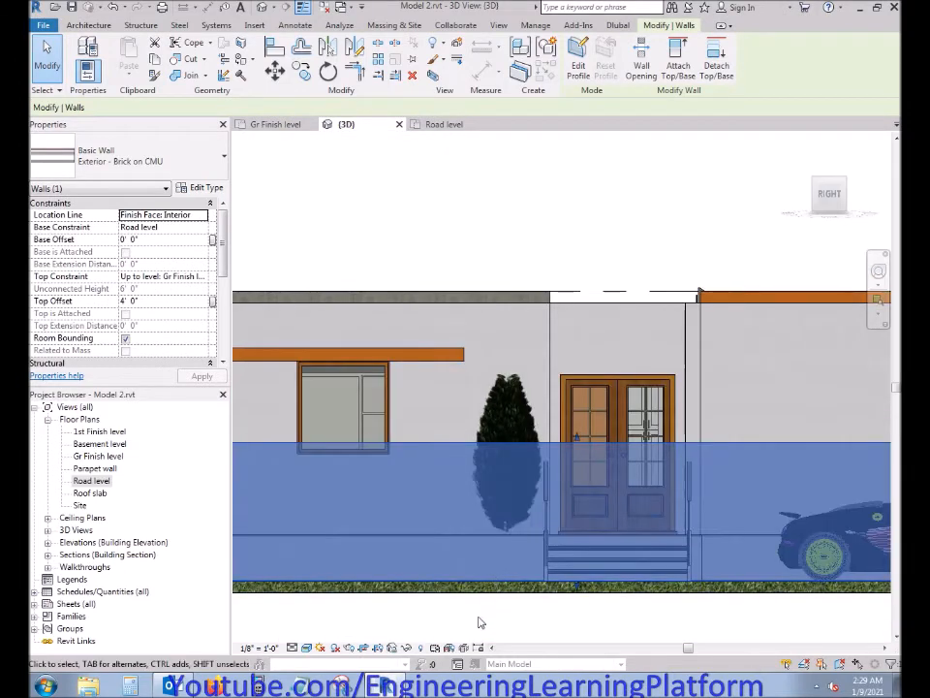
pyautogui.rightClick(479, 614)
pyautogui.moveTo(547, 338)
pyautogui.click(669, 338)
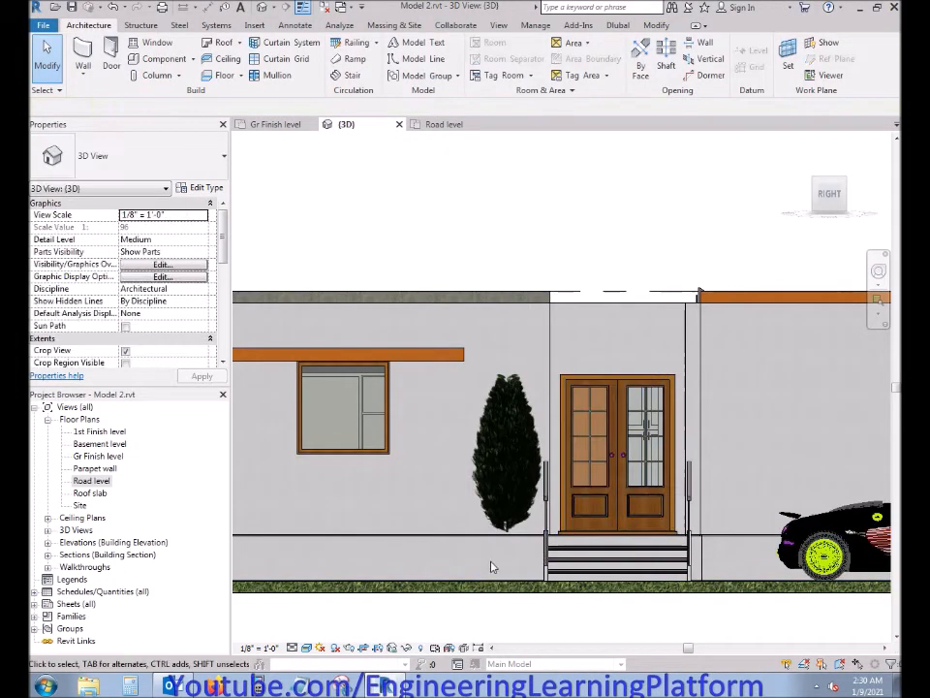
# Set the juniper's level to Road level so that it stands on the ground beside the entrance steps
pyautogui.scroll(-1, 491, 562)
pyautogui.keyDown('shift'); pyautogui.moveTo(561, 507); pyautogui.dragTo(558, 532, button='middle'); pyautogui.keyUp('shift')
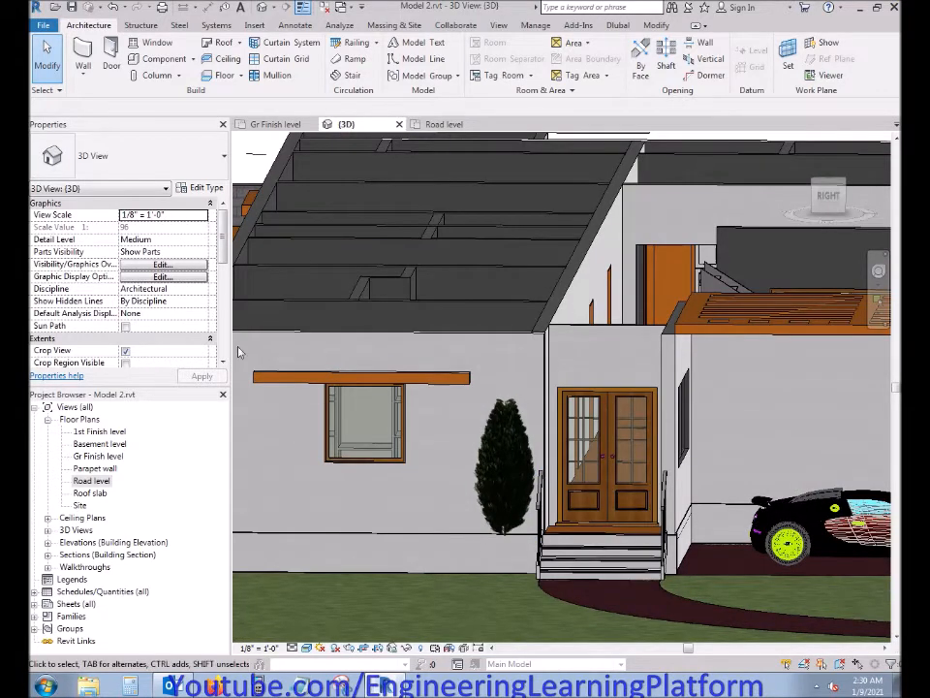
pyautogui.click(500, 456)
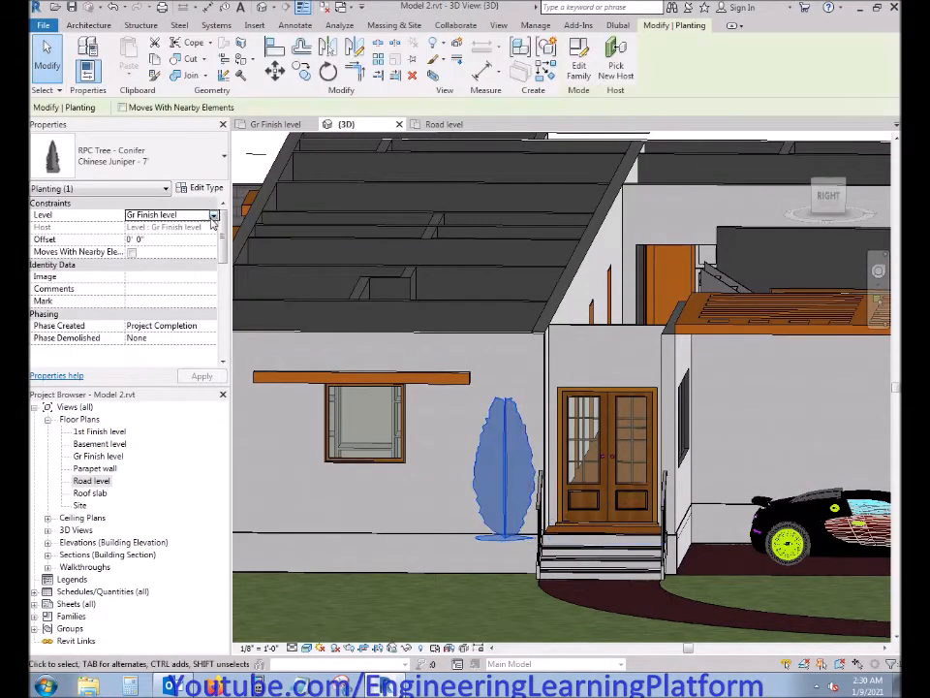
pyautogui.click(212, 217)
pyautogui.click(155, 249)
pyautogui.click(202, 375)
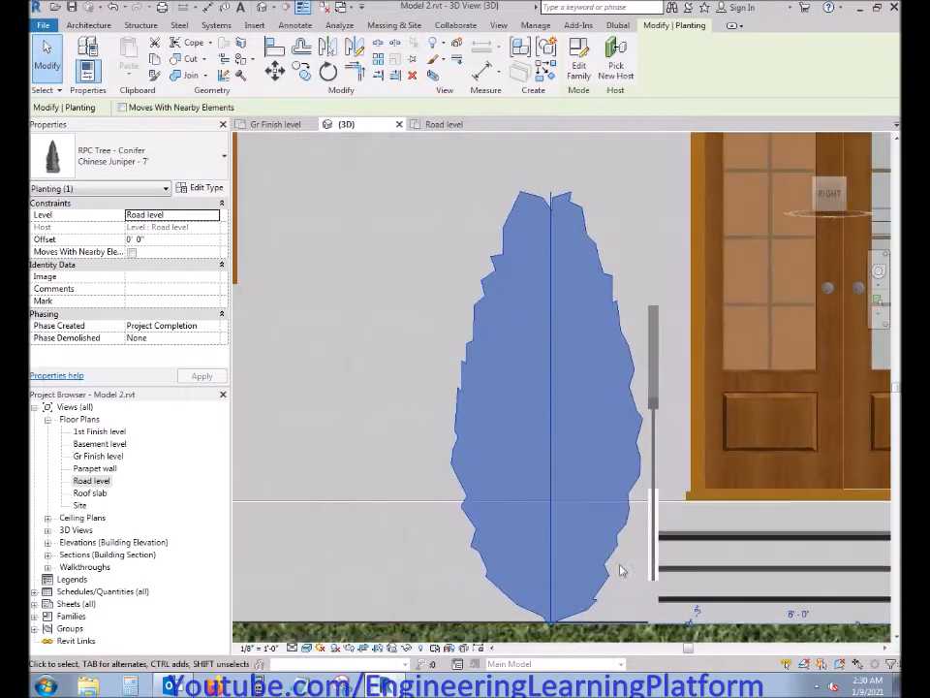
pyautogui.press('Escape')
pyautogui.scroll(-3, 493, 543)
pyautogui.scroll(-4, 492, 544)
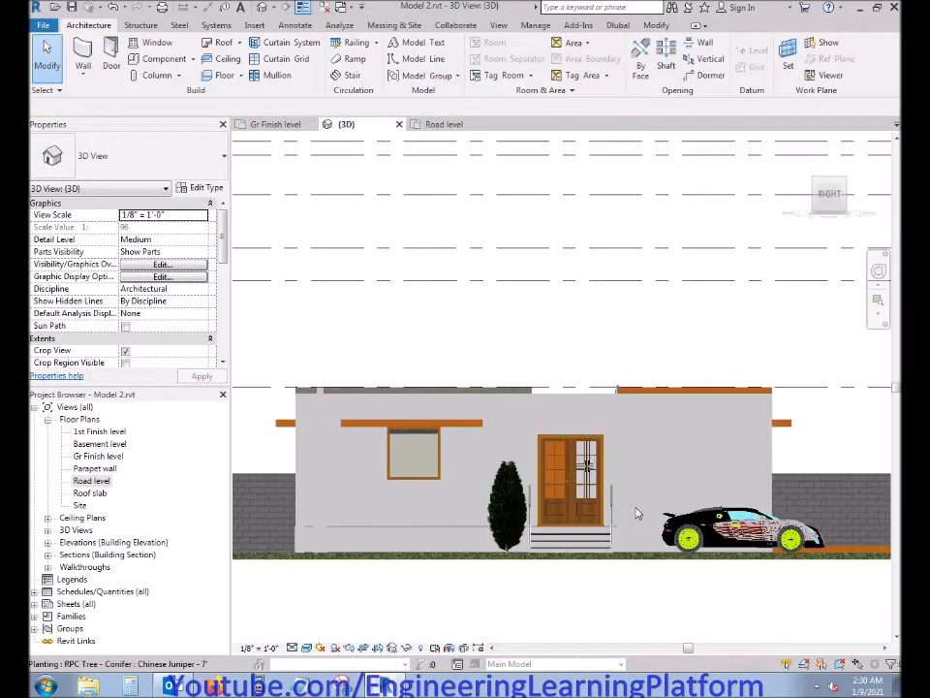
# Look at the house from above and select the juniper beside the entrance steps
pyautogui.keyDown('shift'); pyautogui.moveTo(594, 565); pyautogui.dragTo(543, 542, button='middle'); pyautogui.keyUp('shift')
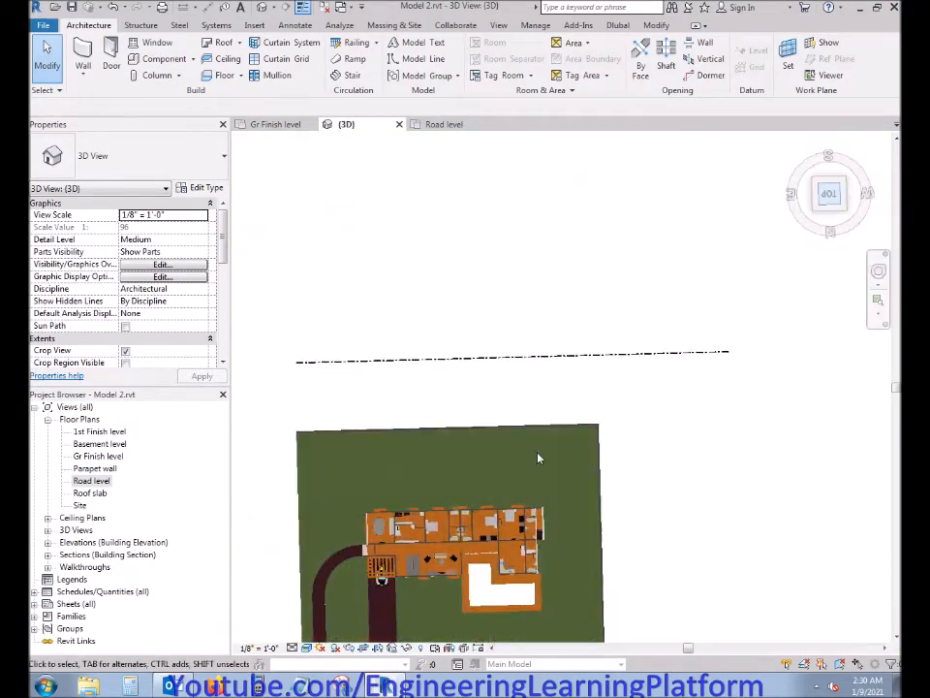
pyautogui.scroll(3, 417, 415)
pyautogui.scroll(4, 419, 415)
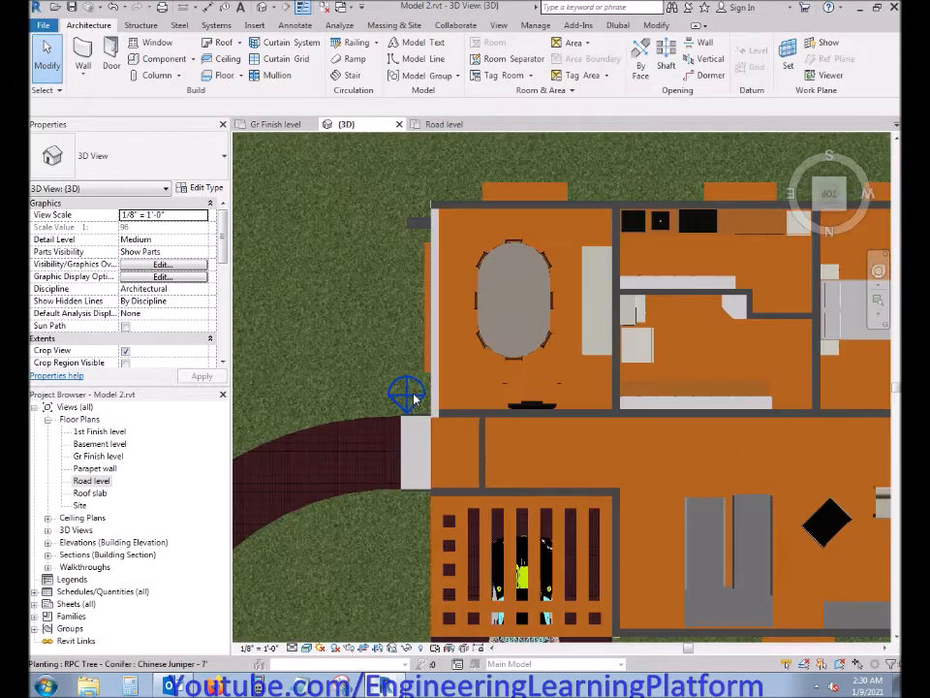
pyautogui.click(407, 393)
pyautogui.press('Escape')
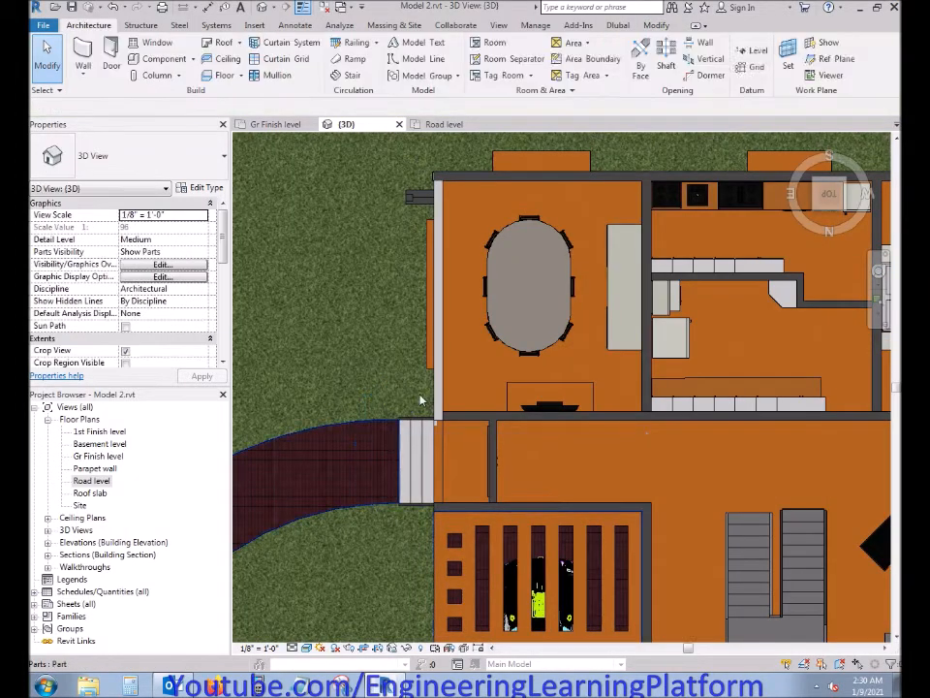
# Start placing a component, open the US Imperial family library and look through its Electrical architectural folders for a suitable fixture
pyautogui.click(166, 59)
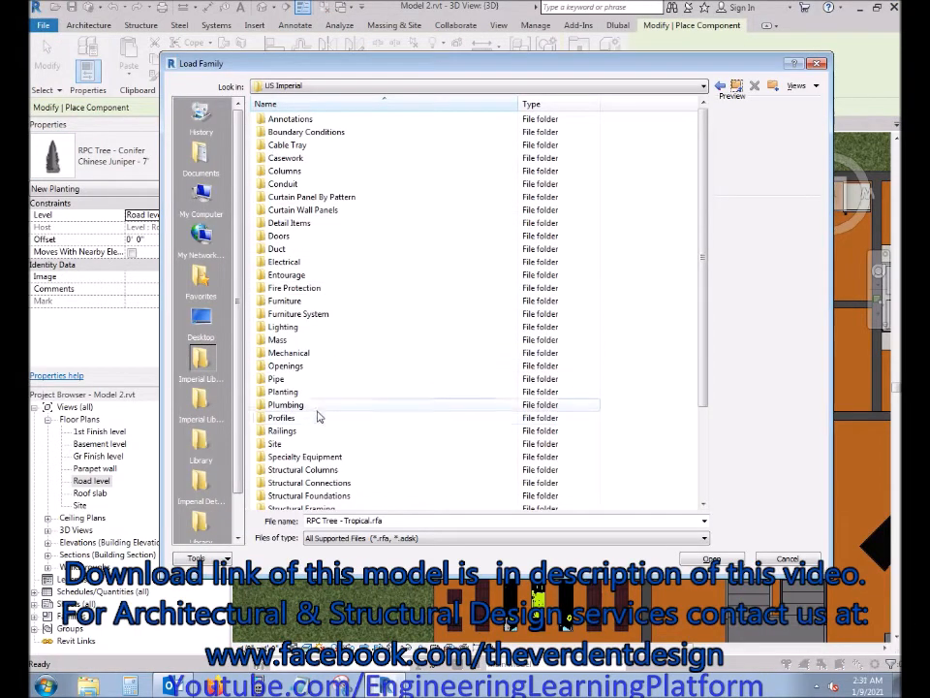
pyautogui.doubleClick(320, 393)
pyautogui.click(200, 364)
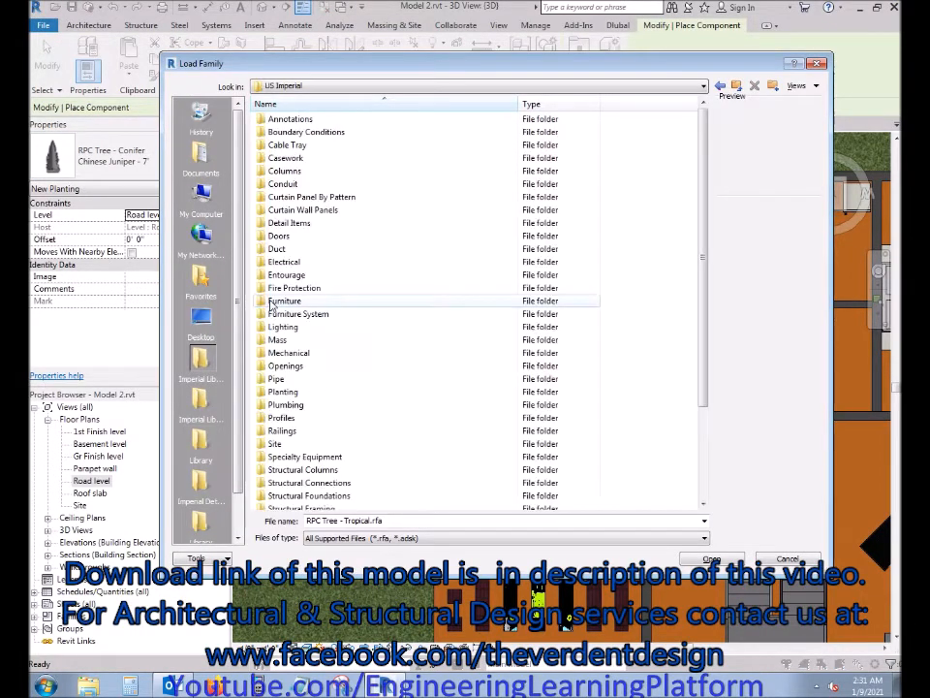
pyautogui.click(299, 184)
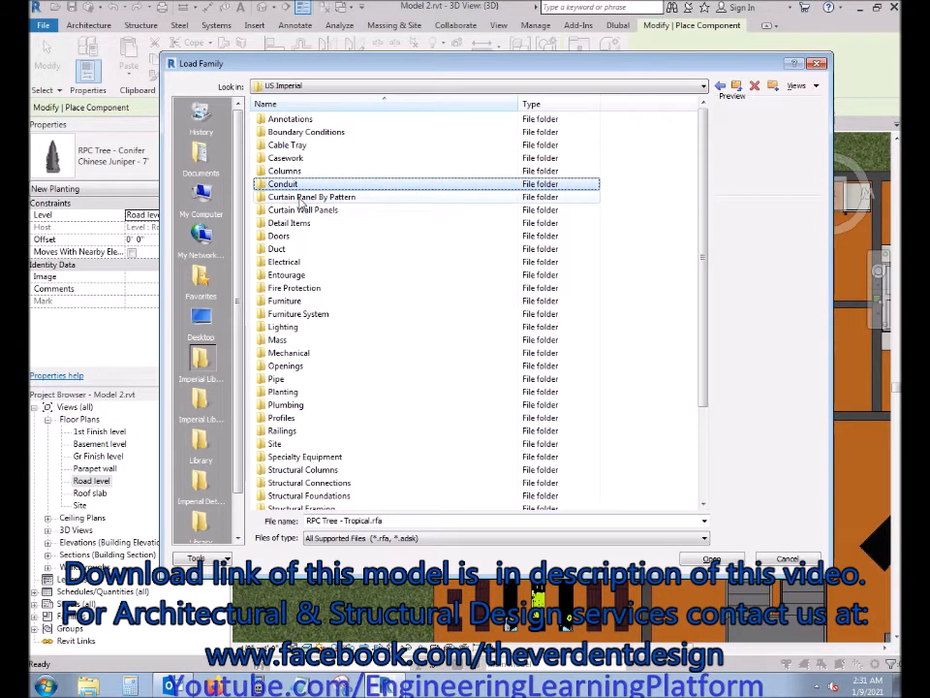
pyautogui.click(292, 261)
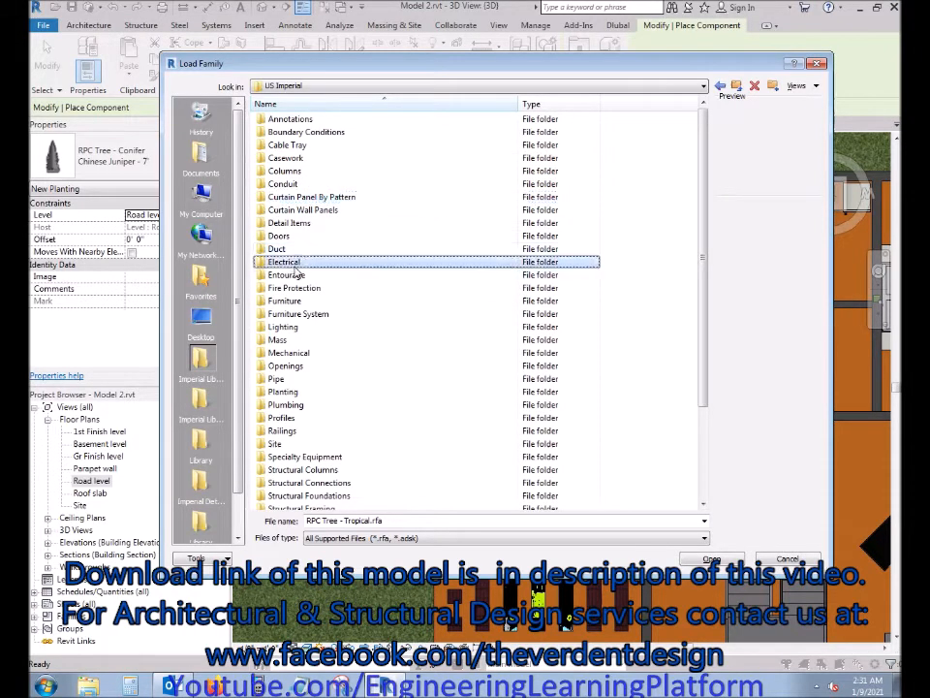
pyautogui.doubleClick(308, 263)
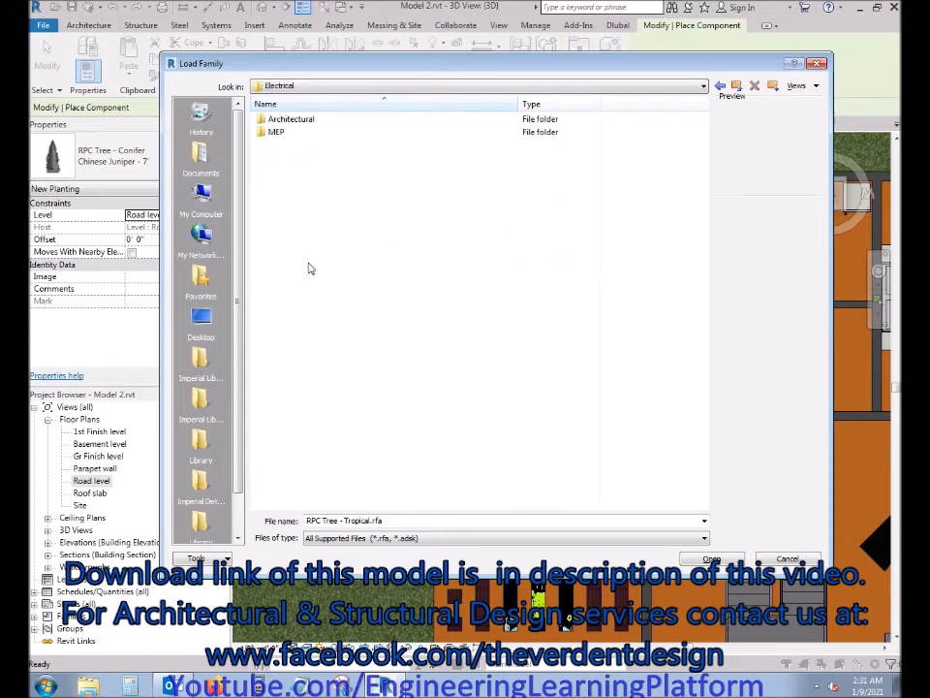
pyautogui.doubleClick(305, 120)
pyautogui.doubleClick(313, 120)
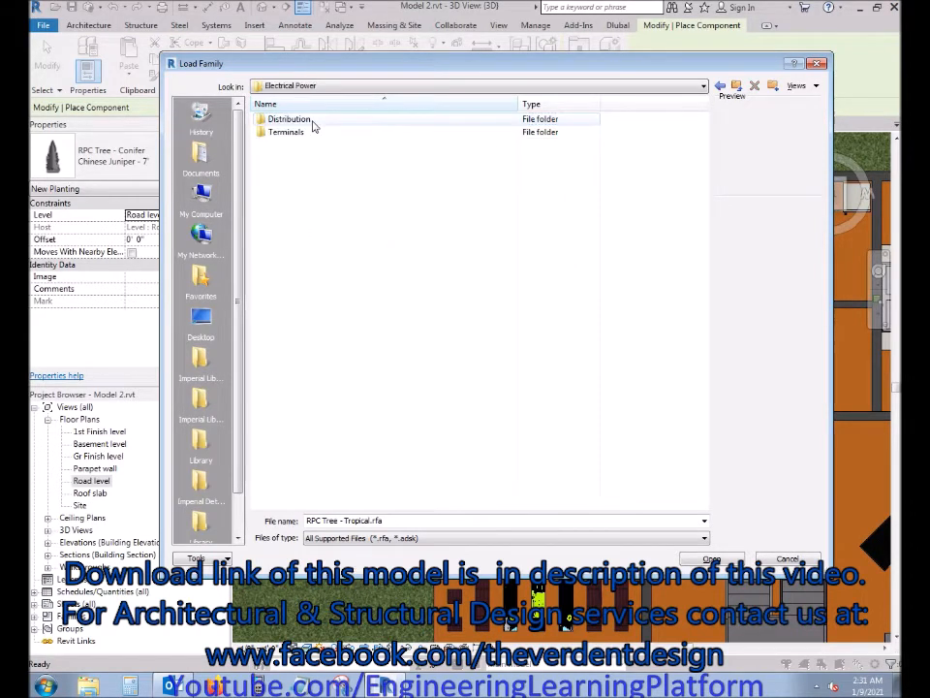
pyautogui.click(737, 86)
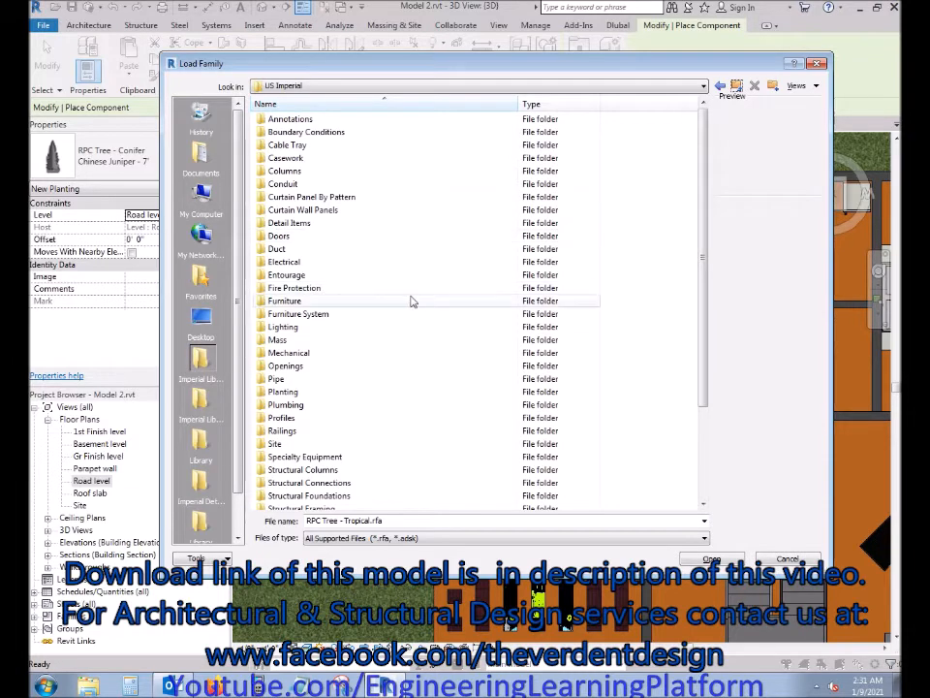
# Browse the library's Lighting > Architectural > Internal folder and preview the ceiling, downlight and floor lamp families
pyautogui.doubleClick(365, 328)
pyautogui.doubleClick(291, 120)
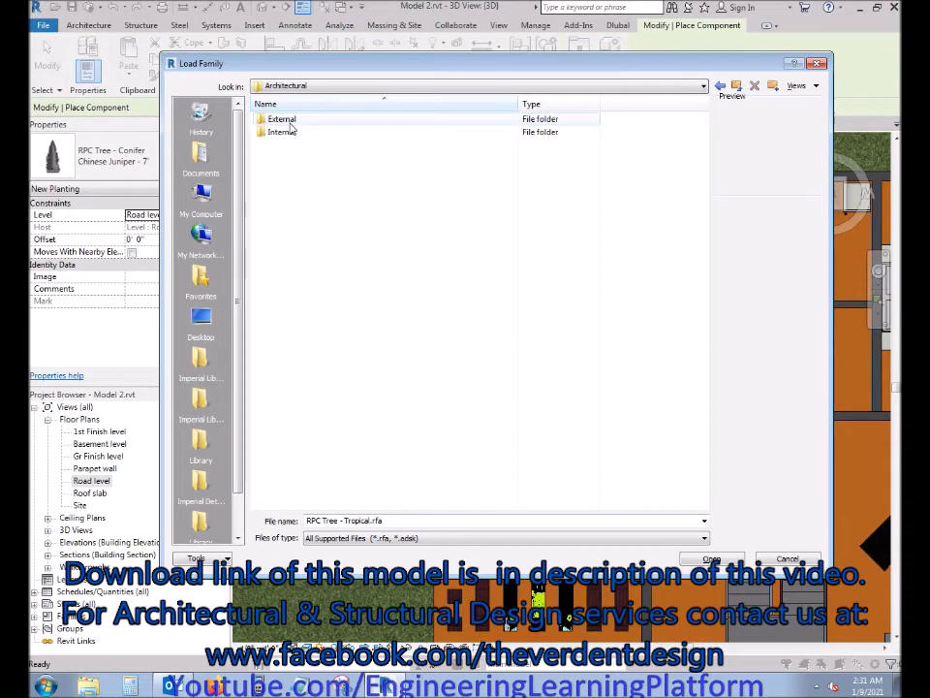
pyautogui.doubleClick(283, 130)
pyautogui.press('Down')
pyautogui.press('Down')
pyautogui.press('Down')
pyautogui.press('Down')
pyautogui.press('Down')
pyautogui.press('Down')
pyautogui.press('Down')
pyautogui.press('Down')
pyautogui.press('Down')
pyautogui.press('Down')
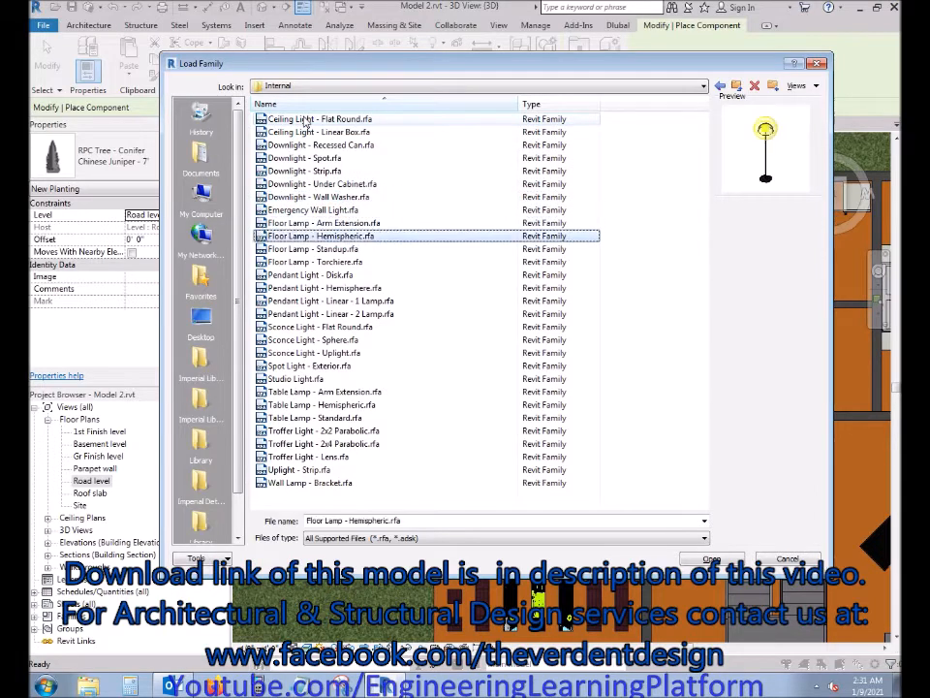
pyautogui.press('Down')
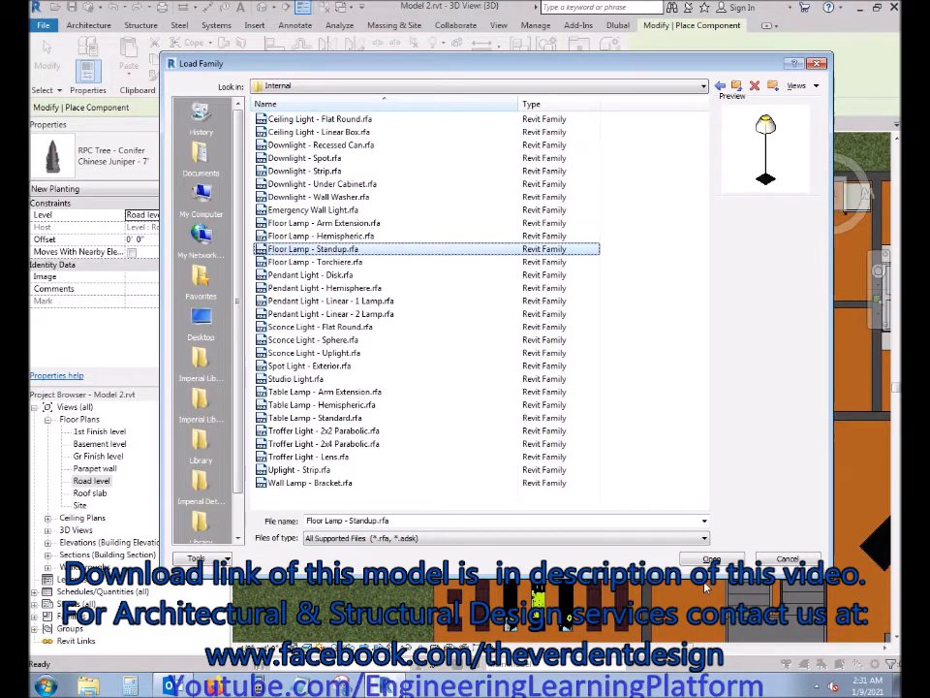
pyautogui.click(398, 263)
pyautogui.click(399, 251)
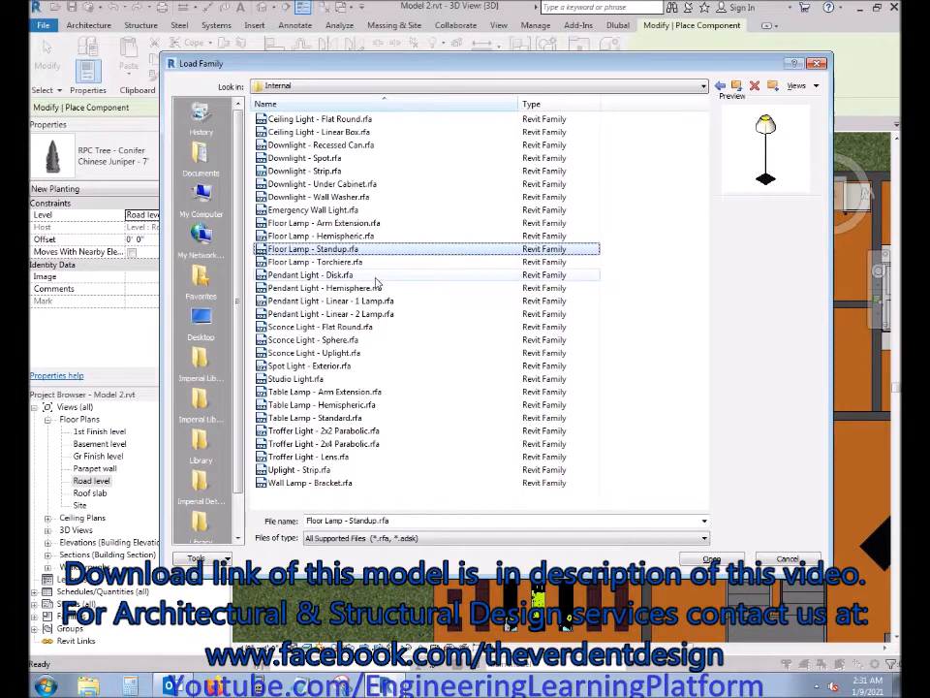
# Compare the remaining interior light families by preview and load Table Lamp - Standard.rfa into the project
pyautogui.press('Down')
pyautogui.press('Down')
pyautogui.press('Down')
pyautogui.press('Down')
pyautogui.press('Down')
pyautogui.press('Down')
pyautogui.press('Down')
pyautogui.press('Down')
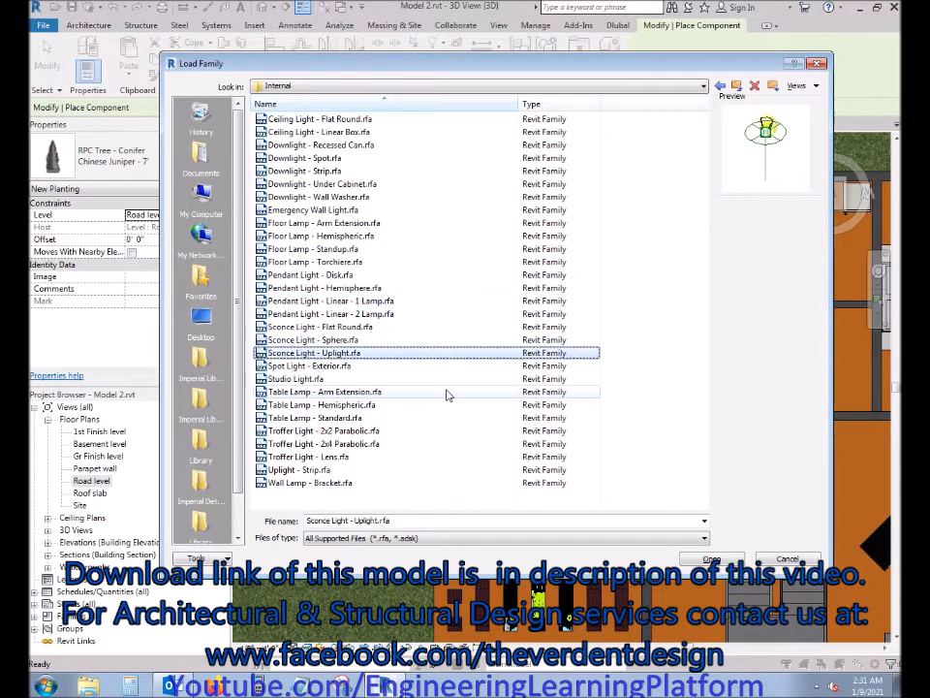
pyautogui.press('Down')
pyautogui.press('Down')
pyautogui.press('Down')
pyautogui.press('Down')
pyautogui.press('Down')
pyautogui.press('Up')
pyautogui.press('Down')
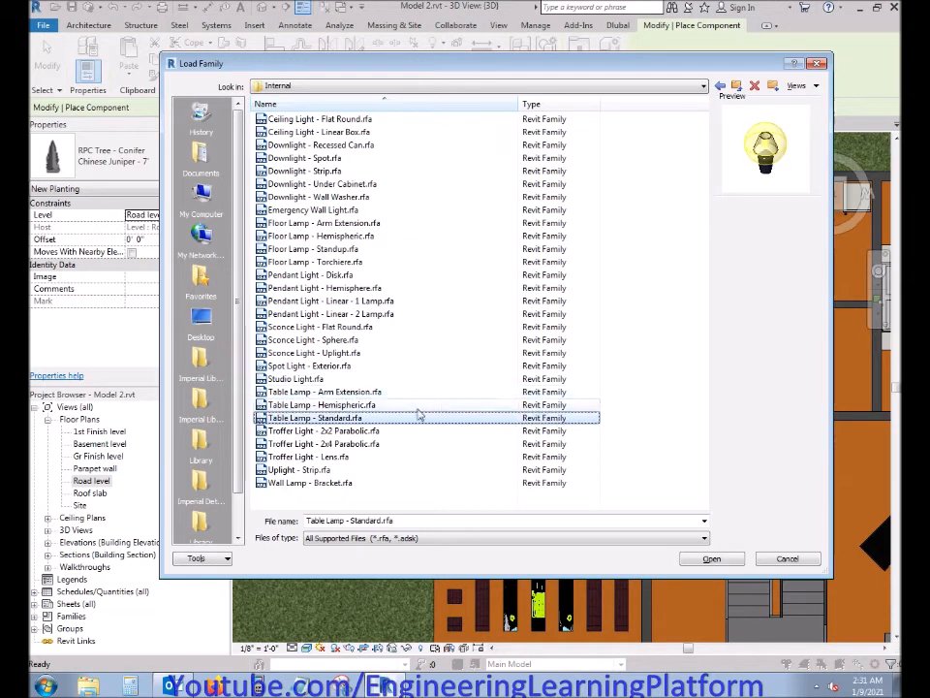
pyautogui.press('Down')
pyautogui.press('Down')
pyautogui.press('Down')
pyautogui.press('Down')
pyautogui.press('Down')
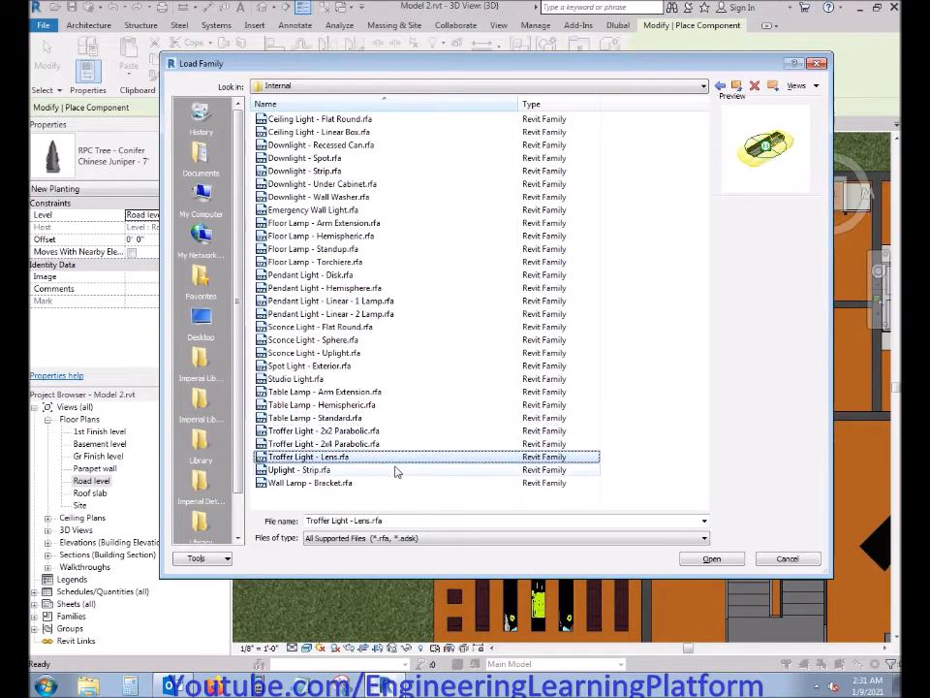
pyautogui.press('Up')
pyautogui.press('Up')
pyautogui.press('Up')
pyautogui.press('Up')
pyautogui.press('Up')
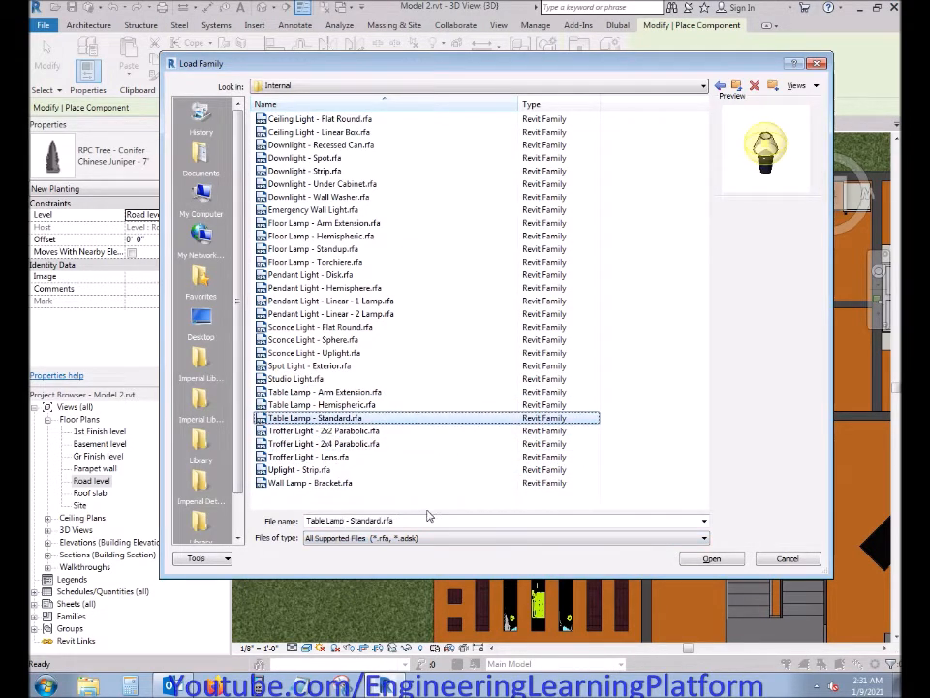
pyautogui.click(713, 559)
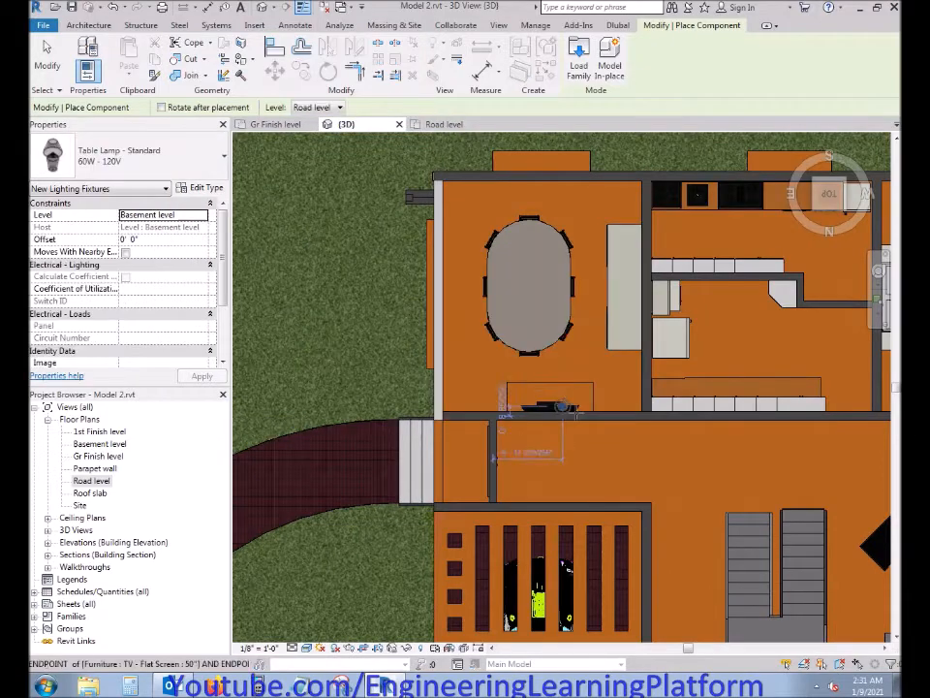
# In the 3D top view, place a Table Lamp - Standard 60W - 120V on each of the two nightstands beside the bed at Road level
pyautogui.moveTo(613, 424); pyautogui.dragTo(523, 455, button='middle')
pyautogui.moveTo(620, 317); pyautogui.dragTo(432, 358, button='middle')
pyautogui.scroll(4, 533, 388)
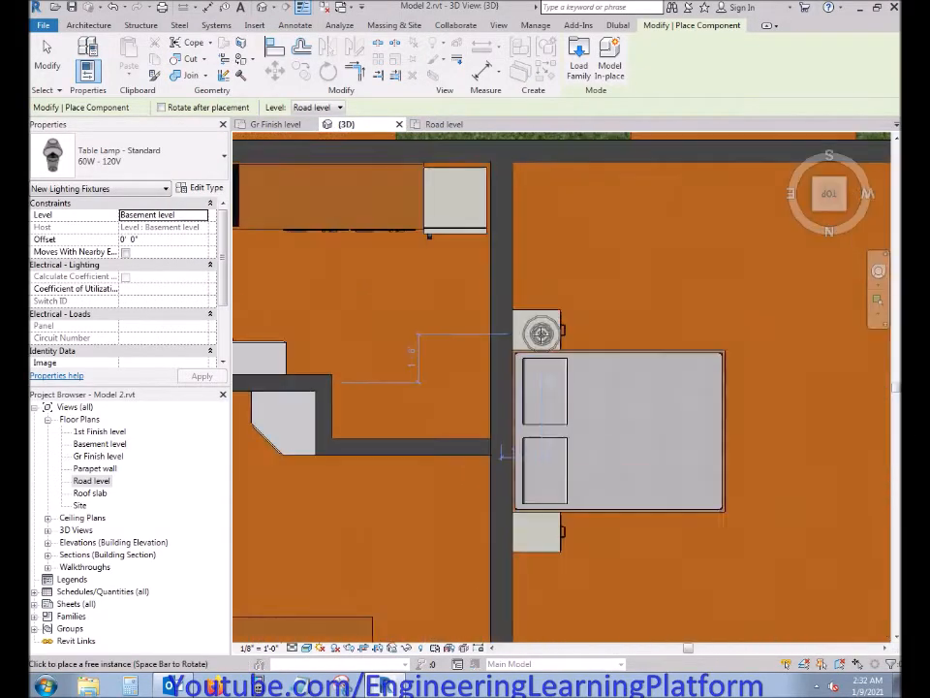
pyautogui.scroll(2, 533, 327)
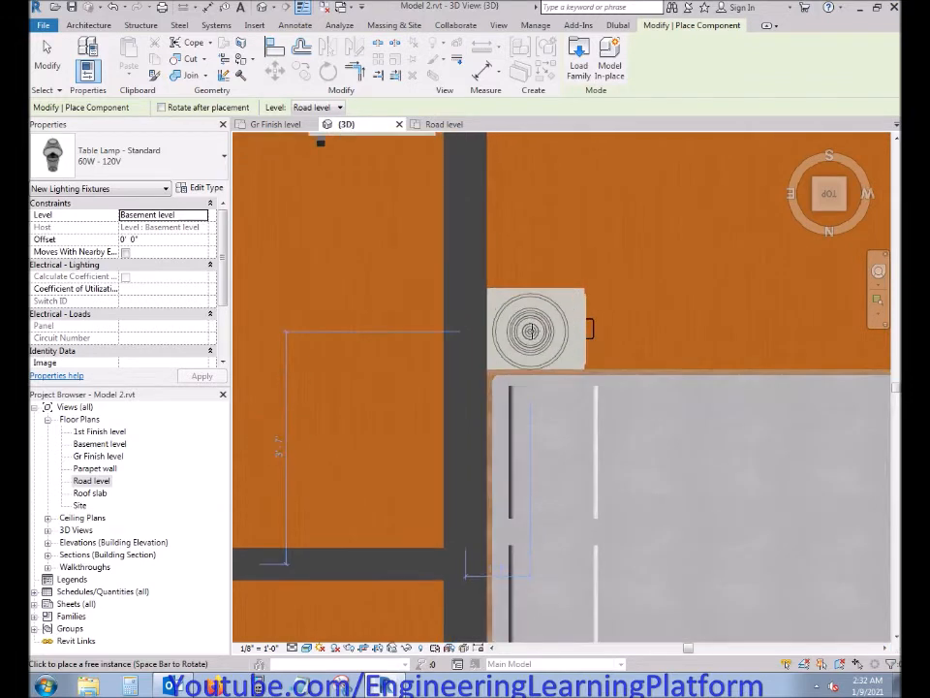
pyautogui.scroll(1, 535, 332)
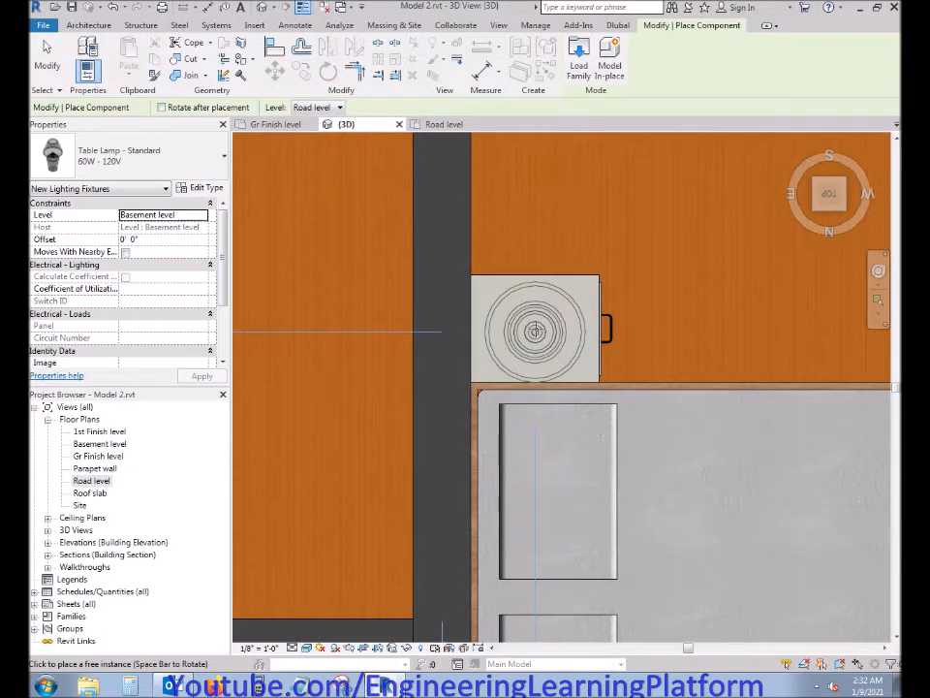
pyautogui.scroll(-3, 546, 344)
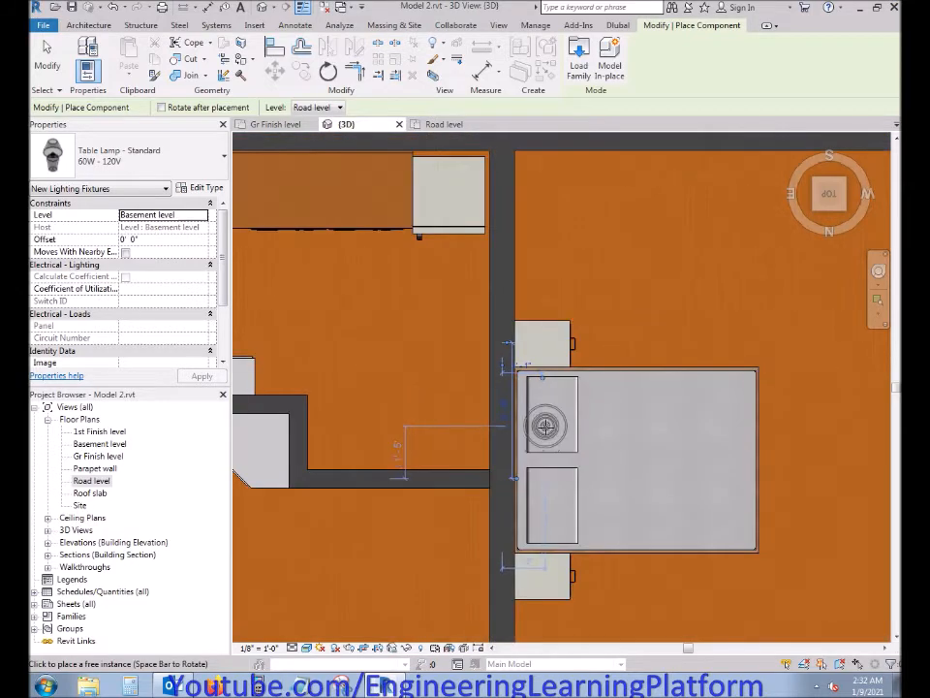
pyautogui.moveTo(540, 533); pyautogui.dragTo(551, 475, button='middle')
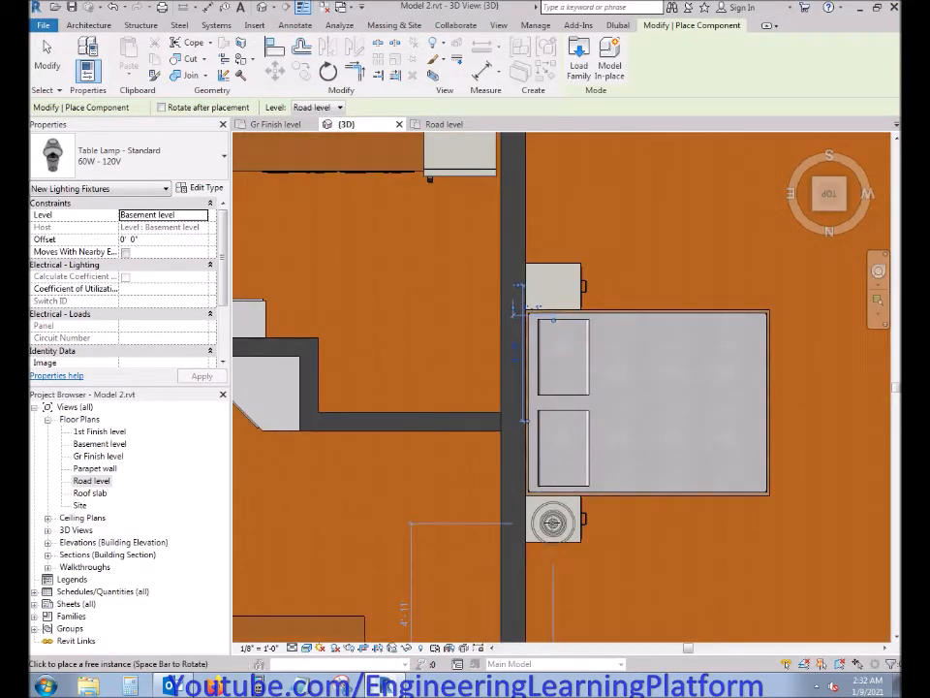
pyautogui.scroll(-4, 543, 528)
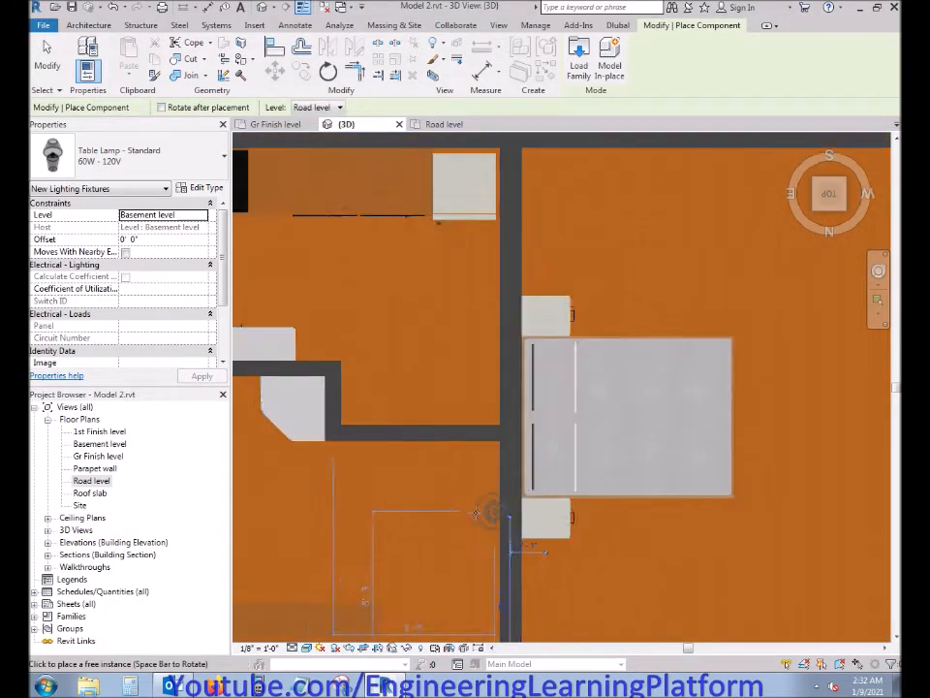
pyautogui.press('Escape')
pyautogui.press('Escape')
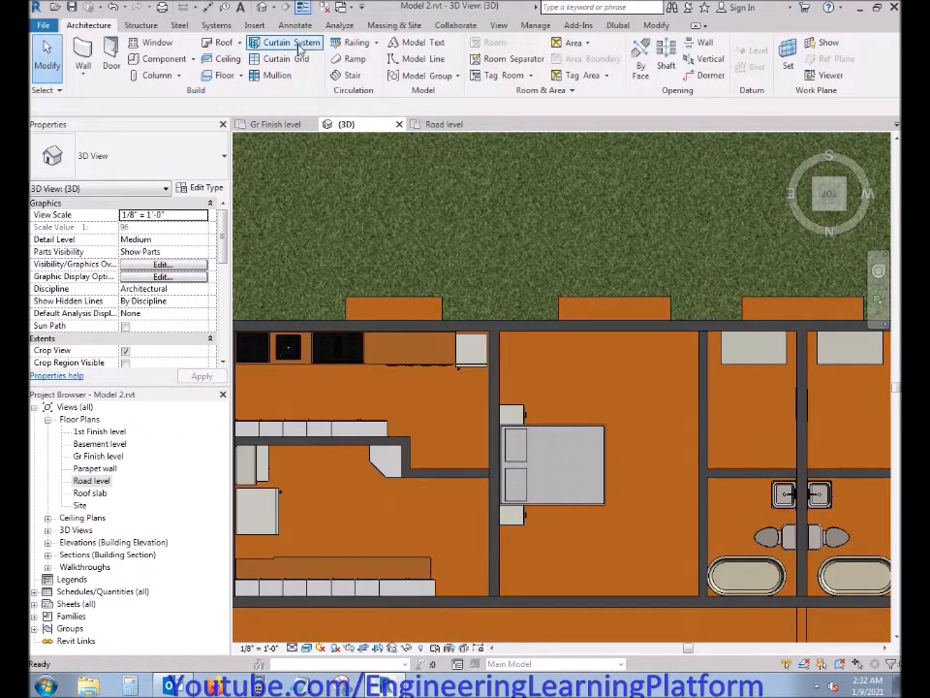
# In the Gr Finish level plan, draw a building section across the bed facing the headboard and nightstands, and open its view
pyautogui.click(256, 126)
pyautogui.moveTo(740, 376); pyautogui.dragTo(710, 329, button='middle')
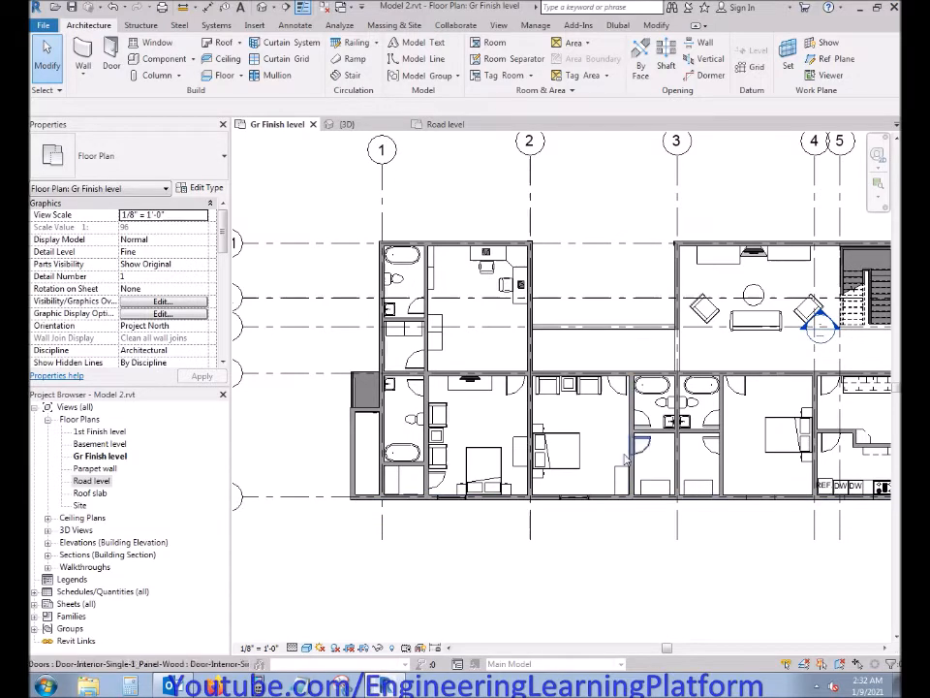
pyautogui.scroll(3, 601, 443)
pyautogui.moveTo(639, 453); pyautogui.dragTo(557, 447, button='middle')
pyautogui.moveTo(709, 452); pyautogui.dragTo(313, 440, button='middle')
pyautogui.scroll(2, 407, 433)
pyautogui.click(286, 7)
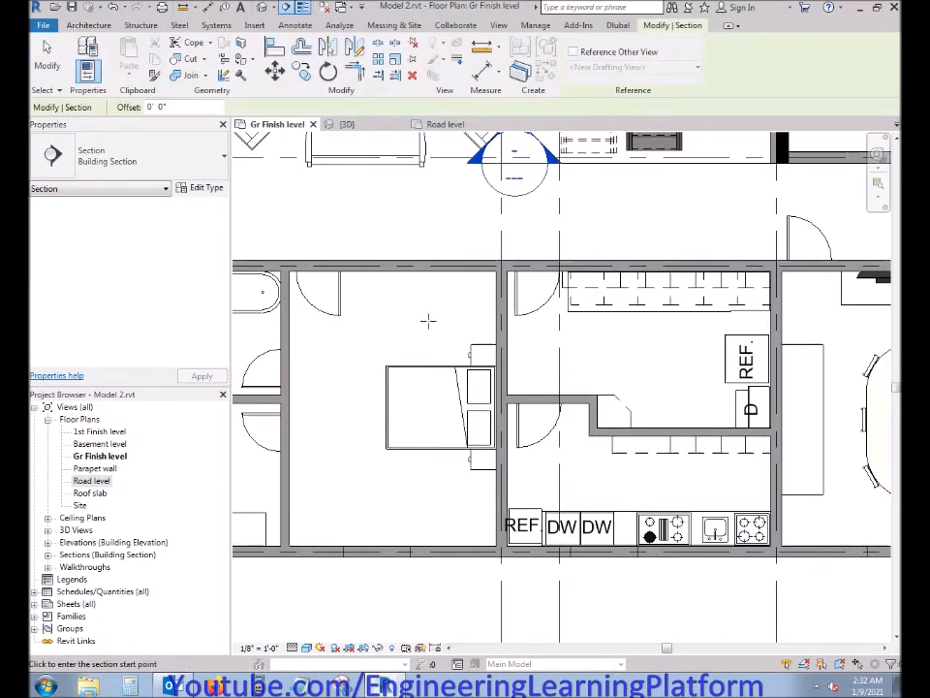
pyautogui.click(421, 319)
pyautogui.click(421, 516)
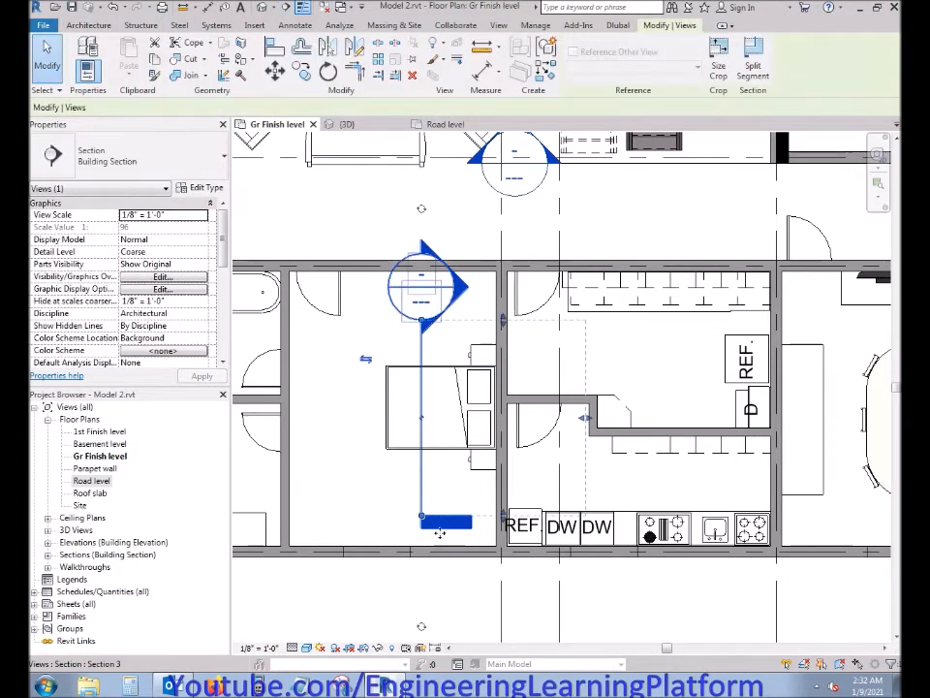
pyautogui.rightClick(439, 570)
pyautogui.click(485, 288)
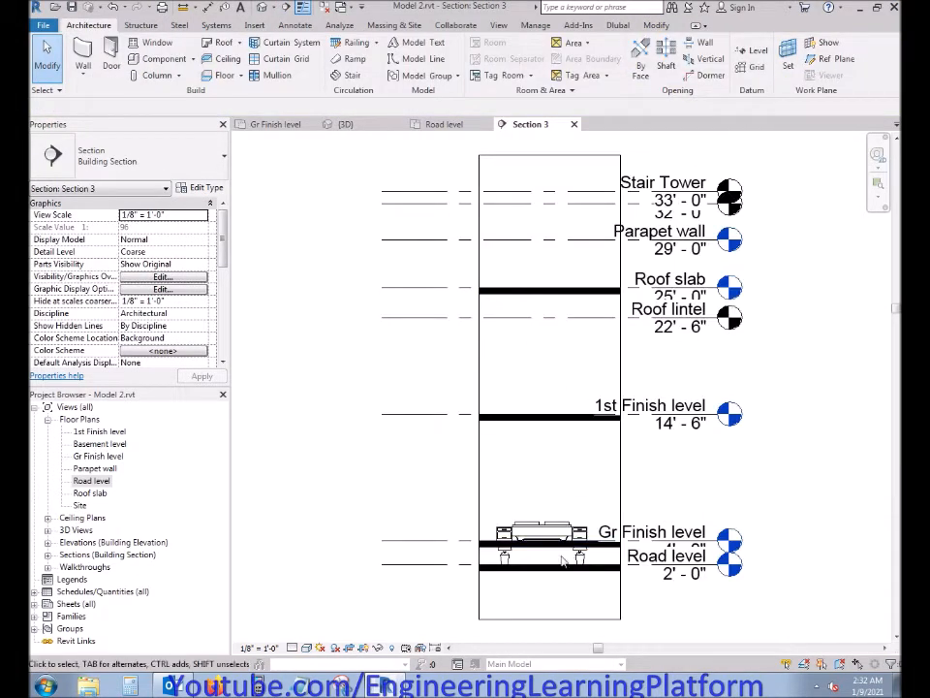
# Select both table lamps in the section and set their level to Gr Finish level with an offset of 1' 6"
pyautogui.scroll(2, 543, 557)
pyautogui.moveTo(654, 558); pyautogui.dragTo(507, 561)
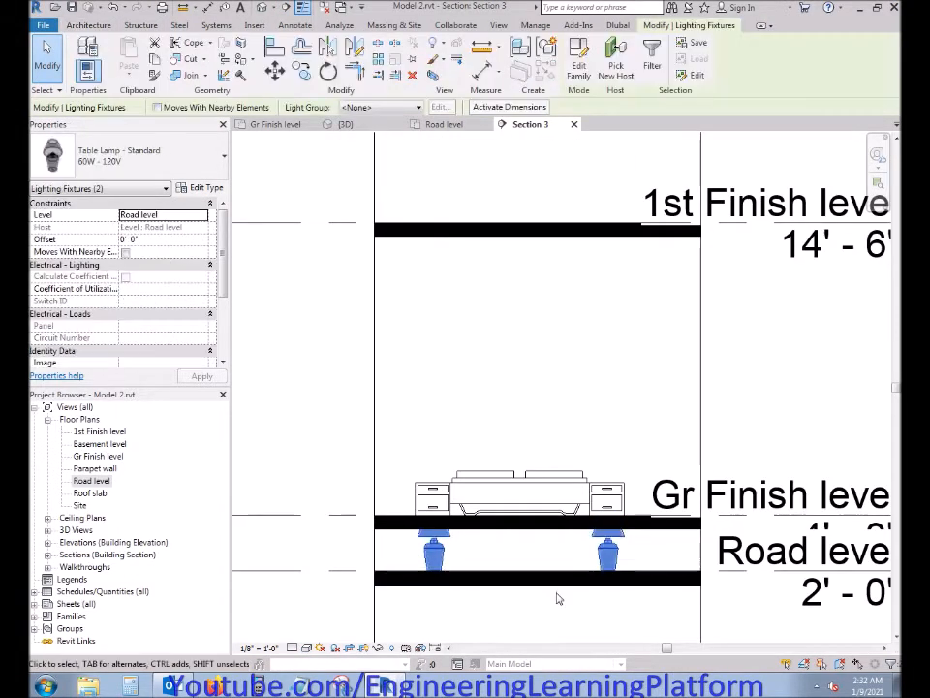
pyautogui.scroll(-1, 514, 557)
pyautogui.scroll(2, 562, 572)
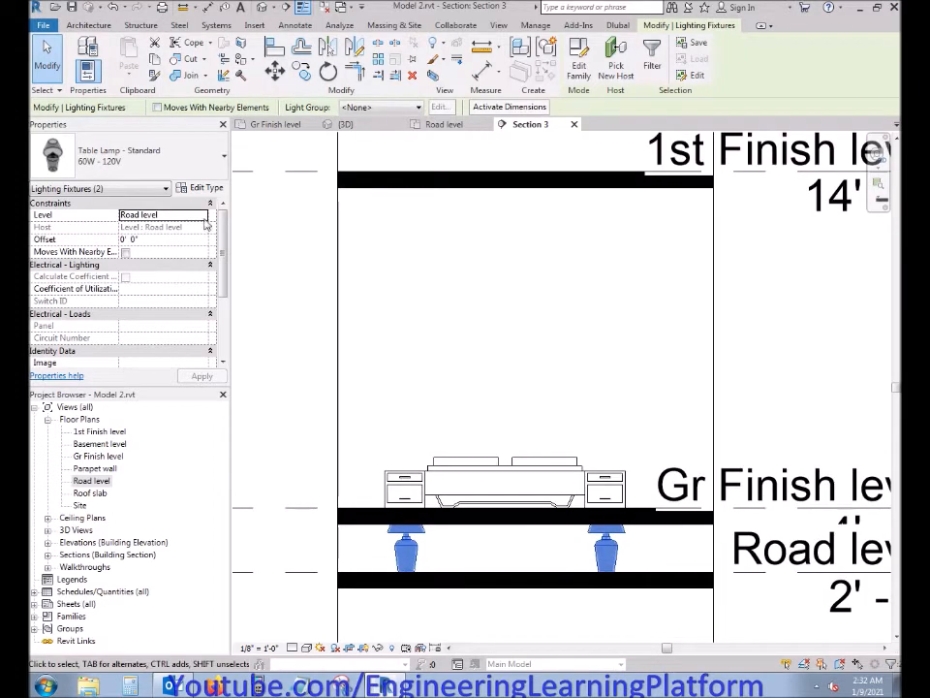
pyautogui.click(202, 215)
pyautogui.click(160, 258)
pyautogui.click(204, 377)
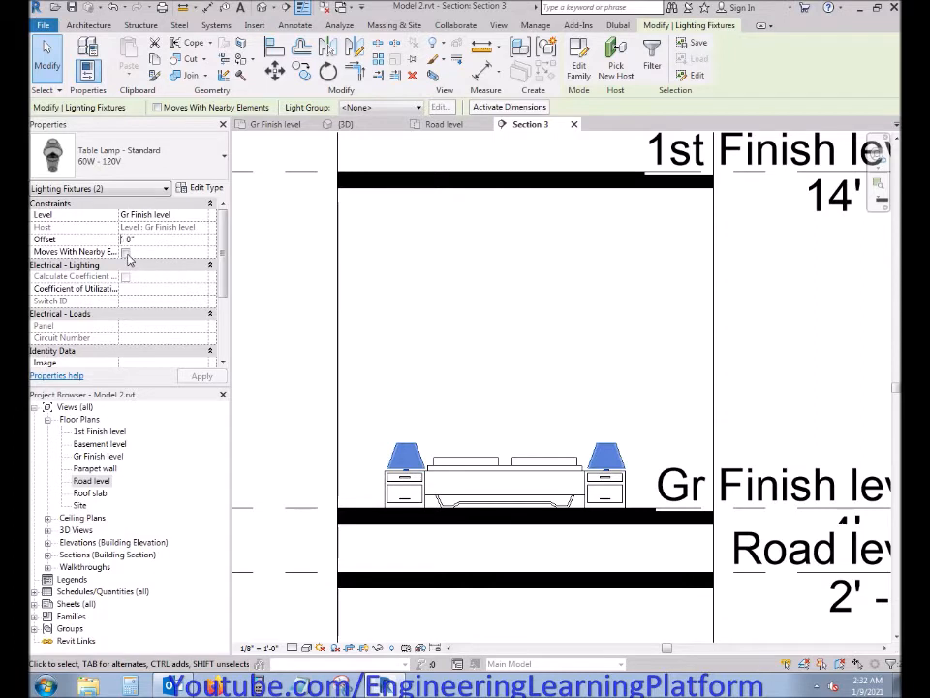
pyautogui.click(205, 380)
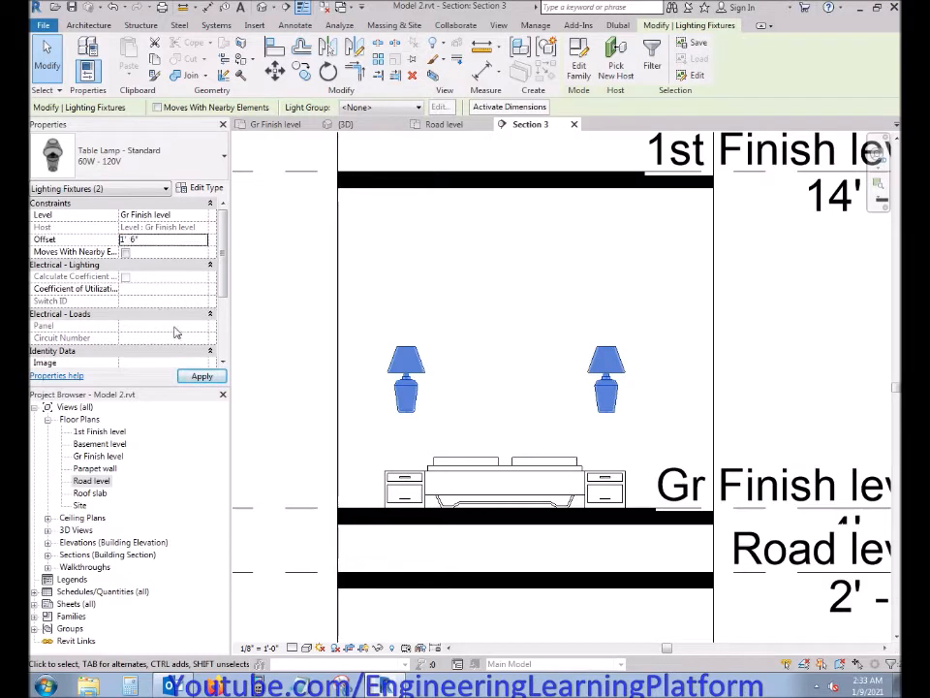
pyautogui.click(209, 378)
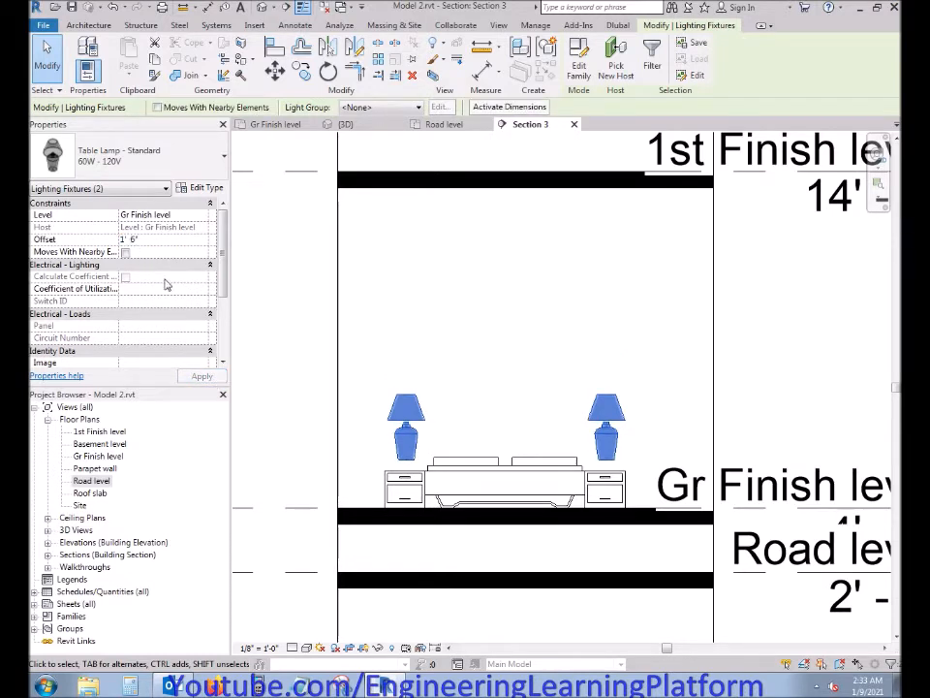
# Lower both table lamps in the section by trying an offset of 1' 4" and settling on 1' 2"
pyautogui.click(201, 376)
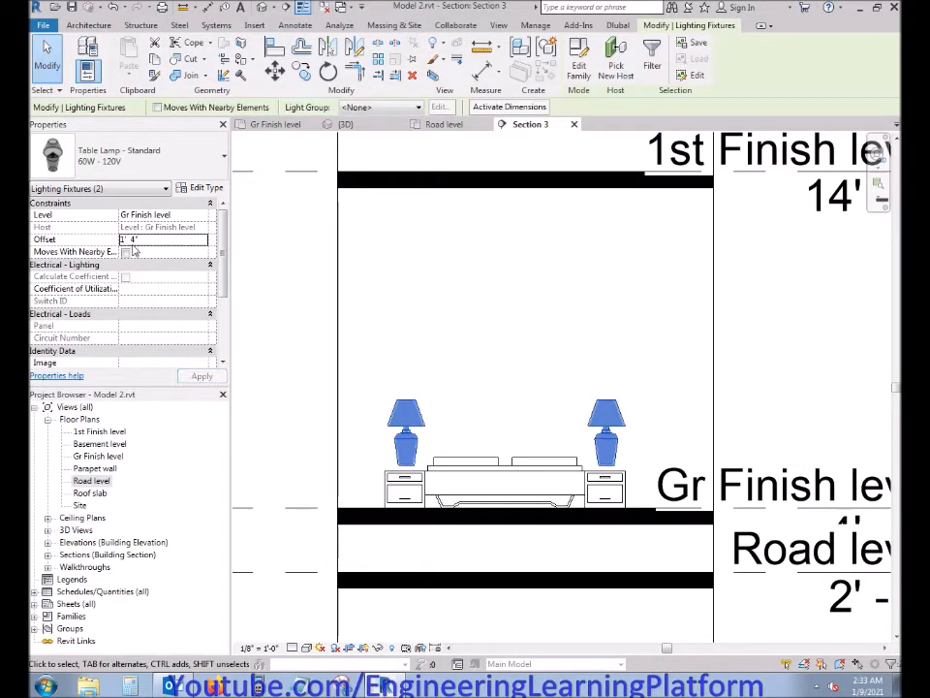
pyautogui.click(193, 378)
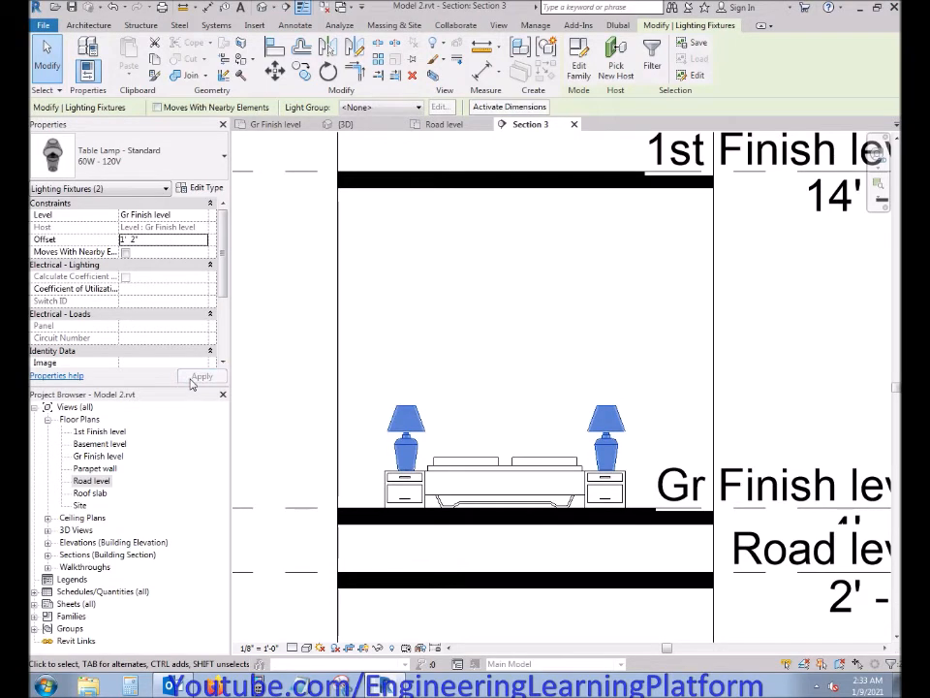
pyautogui.click(304, 399)
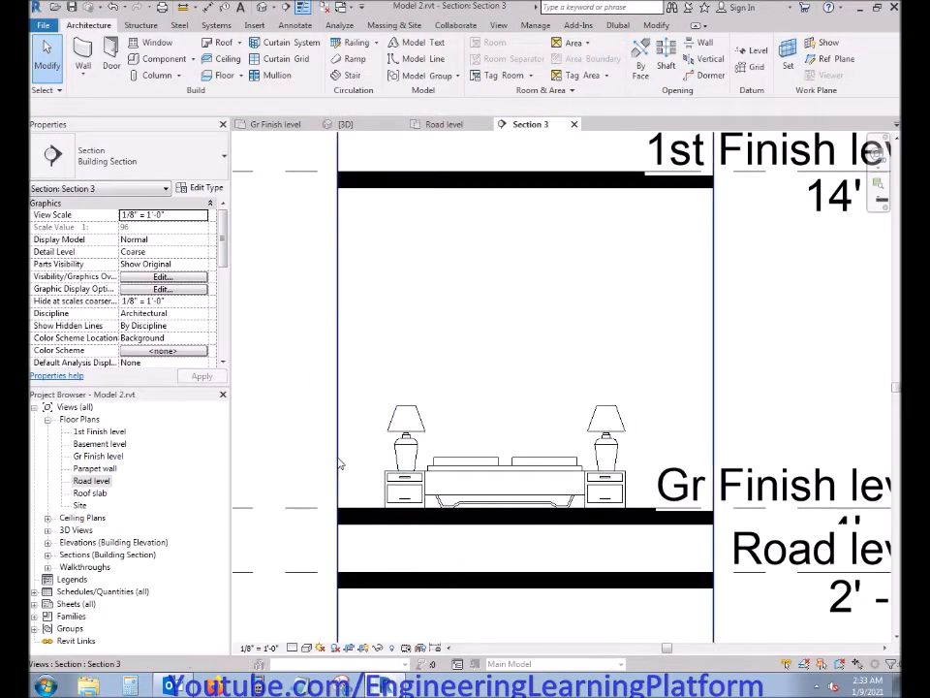
# Select the table lamp beside the bed in the 3D view and review its type properties for an adjustable height parameter
pyautogui.click(368, 125)
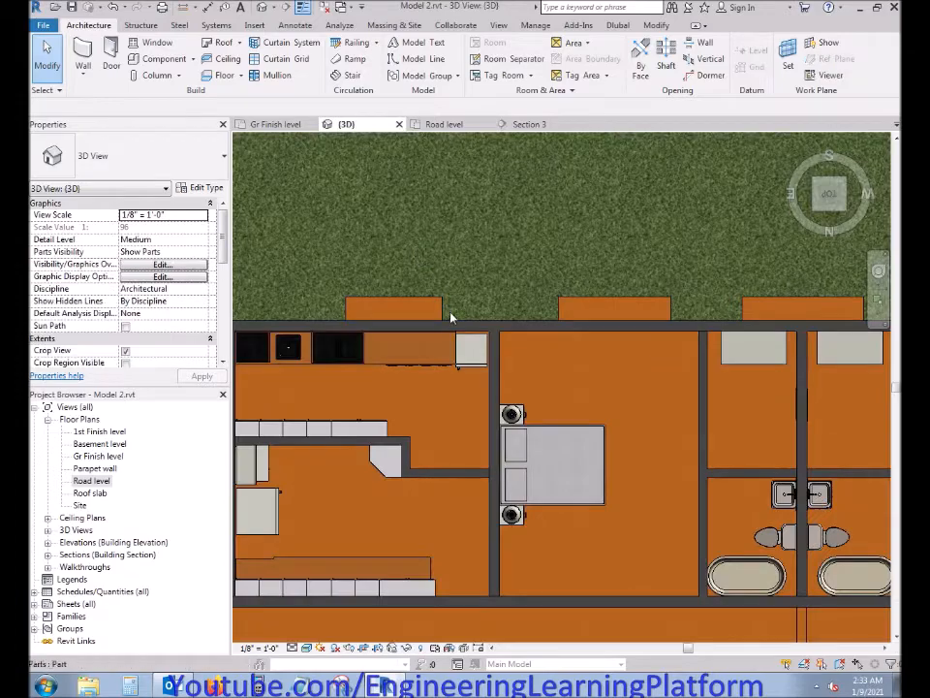
pyautogui.keyDown('shift'); pyautogui.moveTo(466, 411); pyautogui.dragTo(462, 353, button='middle'); pyautogui.keyUp('shift')
pyautogui.scroll(8, 669, 193)
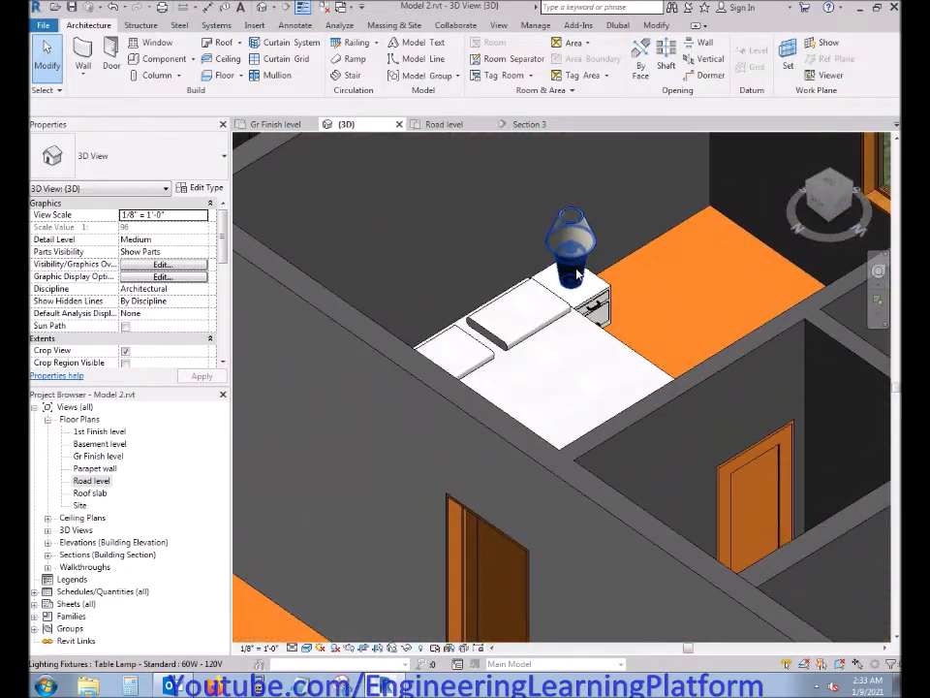
pyautogui.click(569, 247)
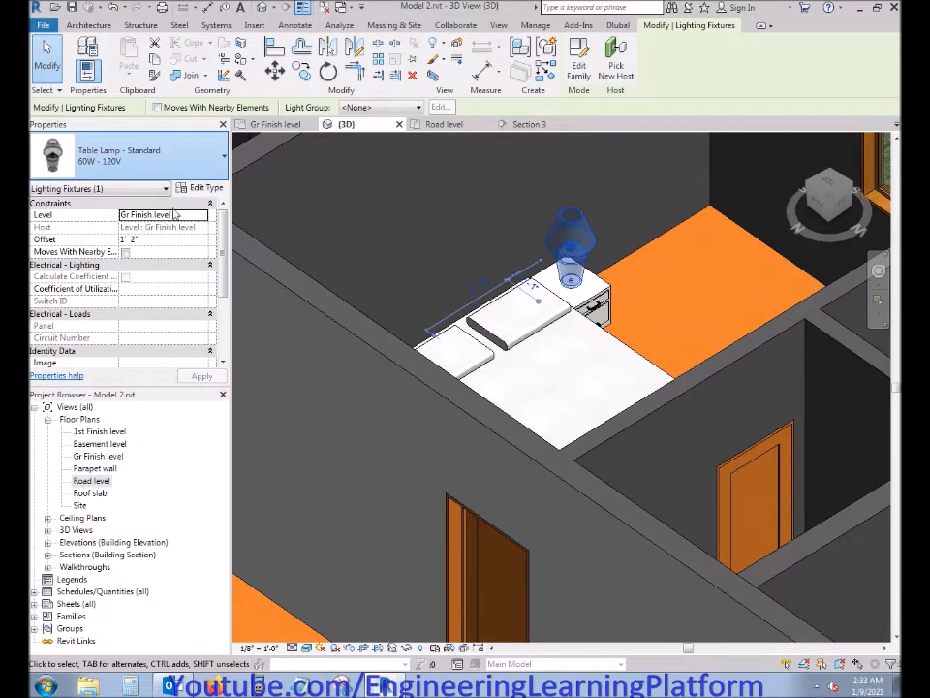
pyautogui.click(196, 188)
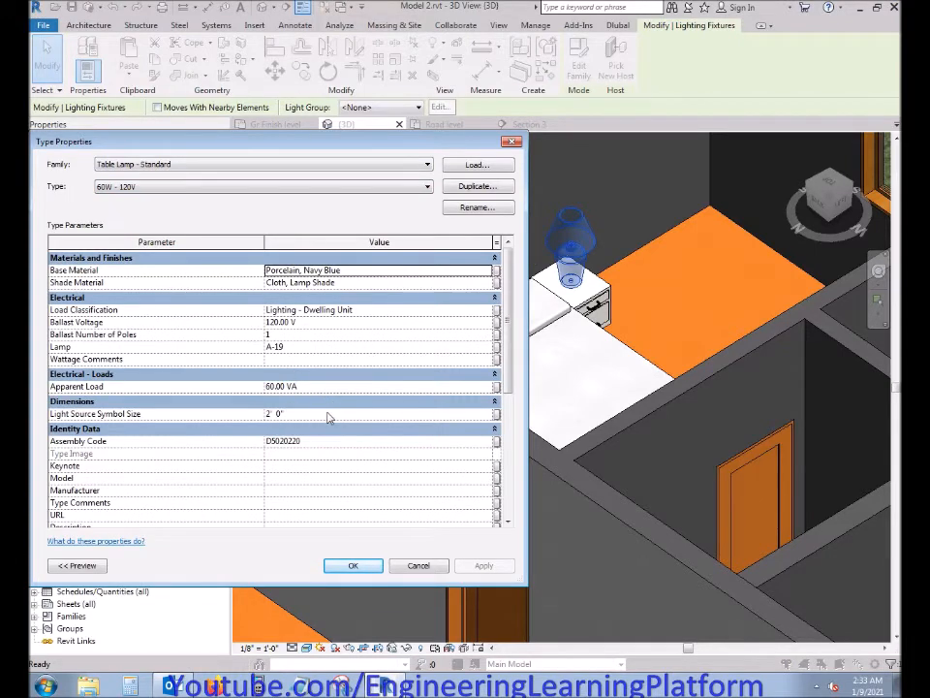
pyautogui.click(353, 565)
# Open the Table Lamp - Standard family for editing and shorten its porcelain base by raising the base's bottom face in side view
pyautogui.doubleClick(563, 262)
pyautogui.scroll(-2, 599, 384)
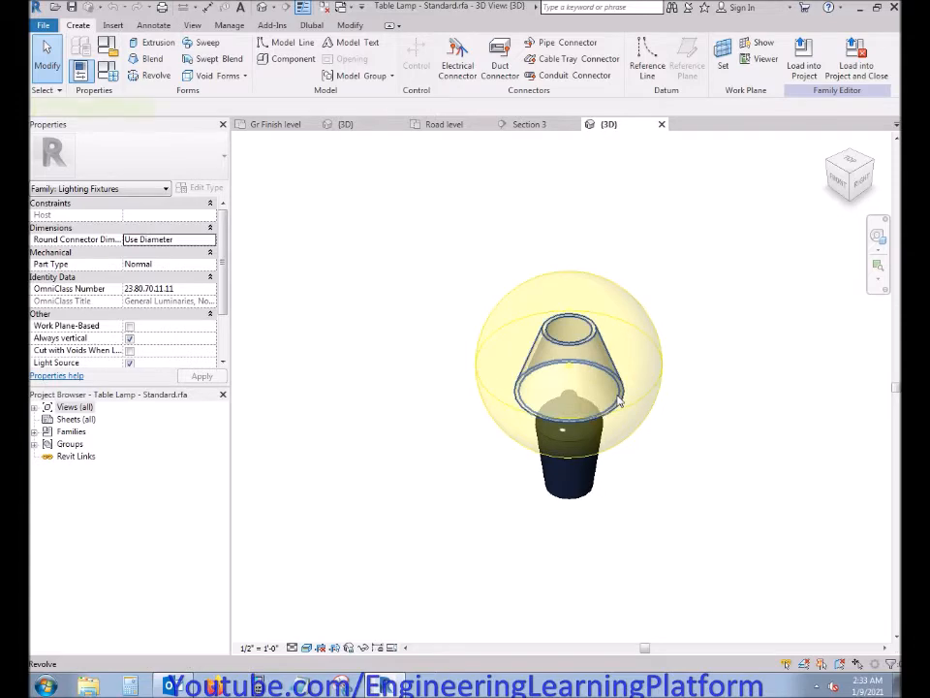
pyautogui.click(620, 401)
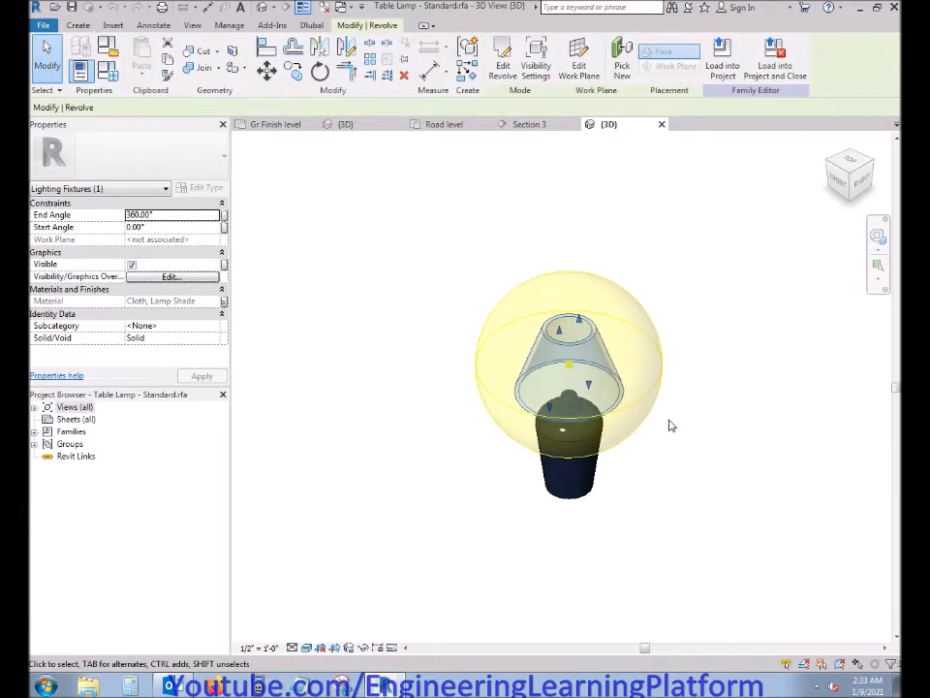
pyautogui.click(581, 482)
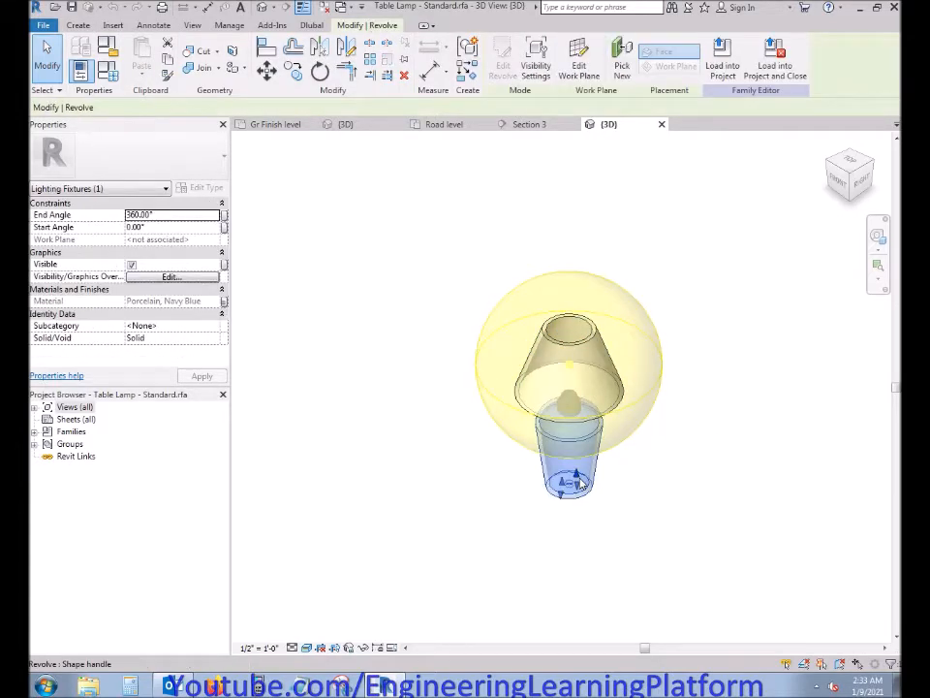
pyautogui.keyDown('shift'); pyautogui.moveTo(628, 468); pyautogui.dragTo(675, 278, button='middle'); pyautogui.keyUp('shift')
pyautogui.scroll(-3, 579, 583)
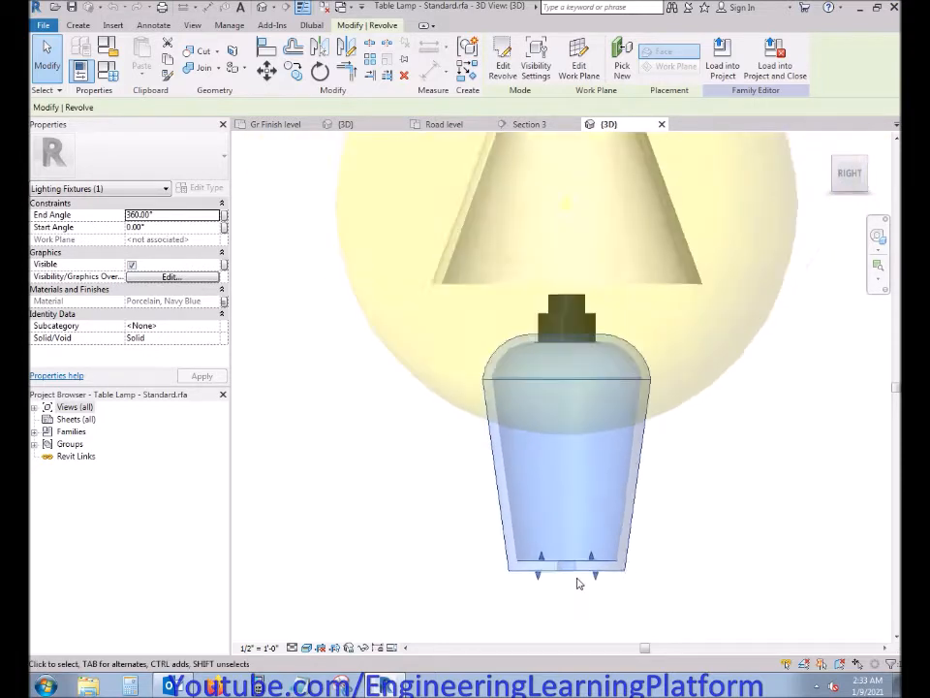
pyautogui.moveTo(551, 541); pyautogui.dragTo(555, 491)
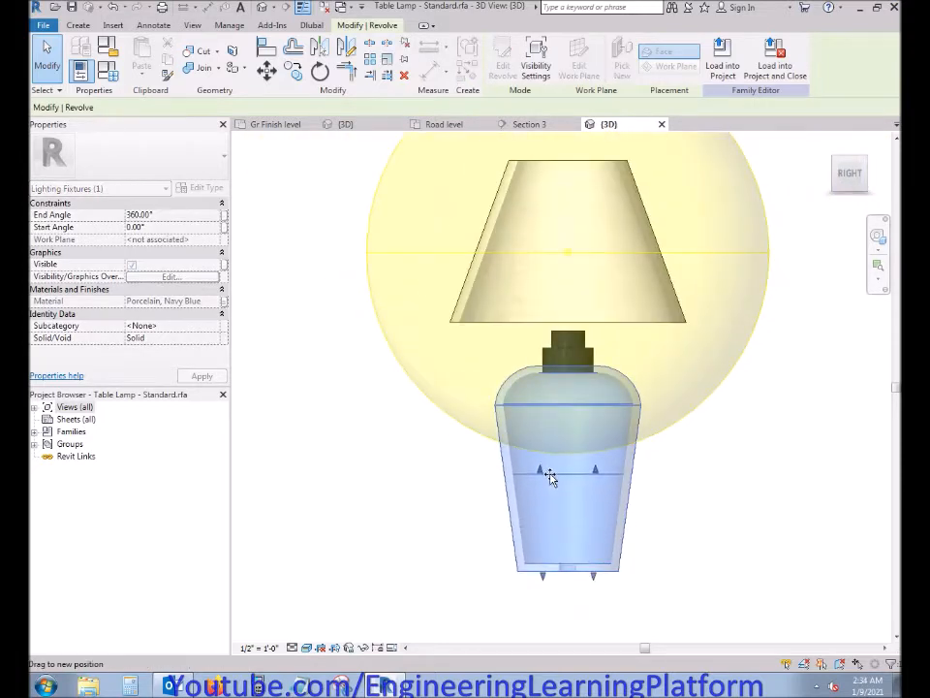
pyautogui.moveTo(542, 576); pyautogui.dragTo(544, 506)
pyautogui.click(544, 565)
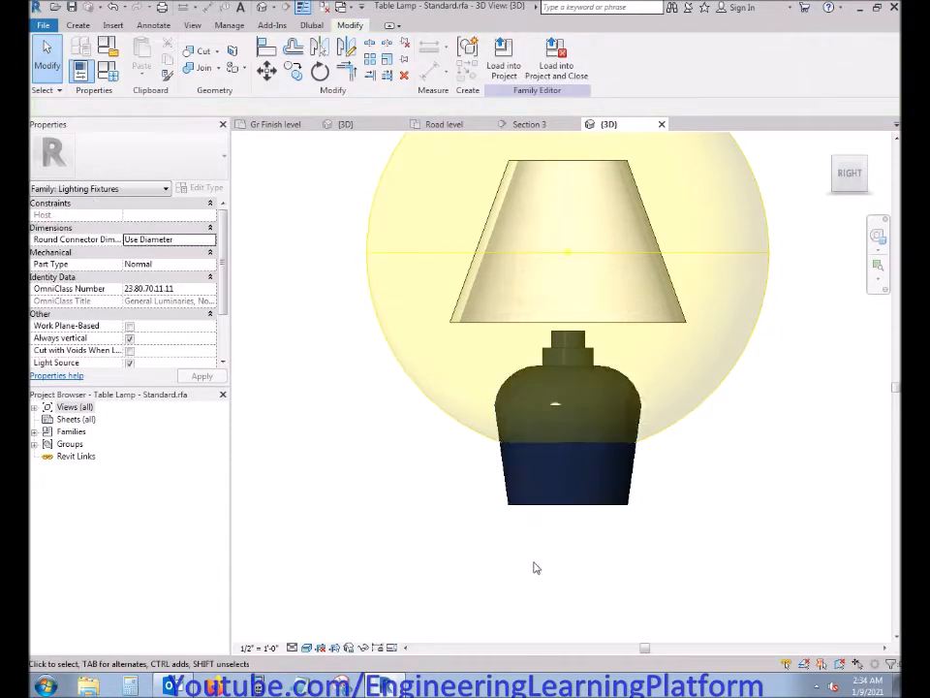
pyautogui.scroll(-4, 506, 550)
pyautogui.keyDown('shift'); pyautogui.moveTo(507, 550); pyautogui.dragTo(550, 636, button='middle'); pyautogui.keyUp('shift')
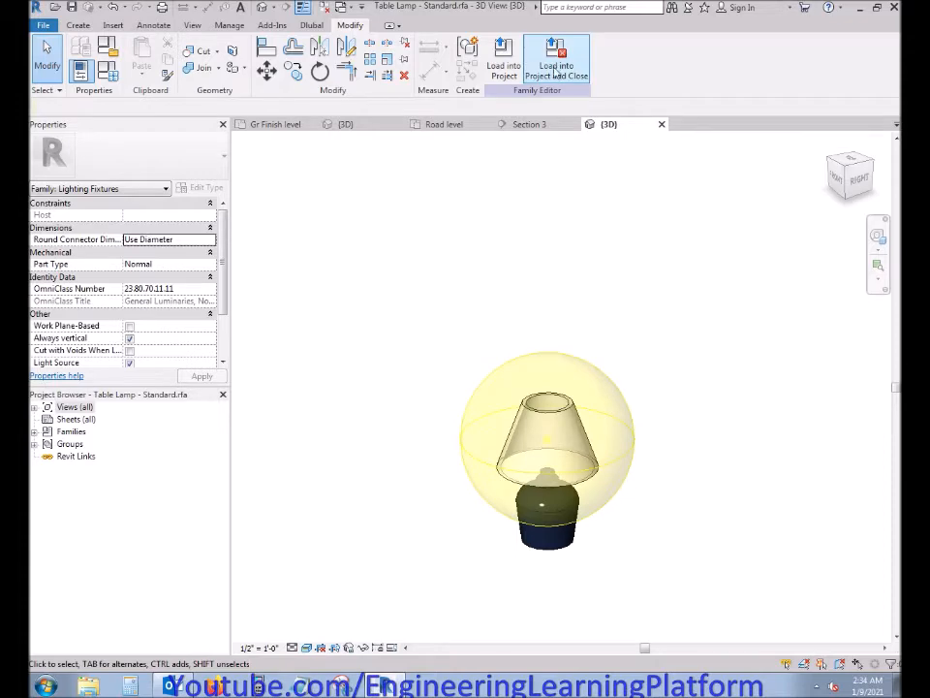
# Load the shortened lamp family into the project, replacing the existing version, and check the lamps in Section 3
pyautogui.click(502, 58)
pyautogui.click(567, 307)
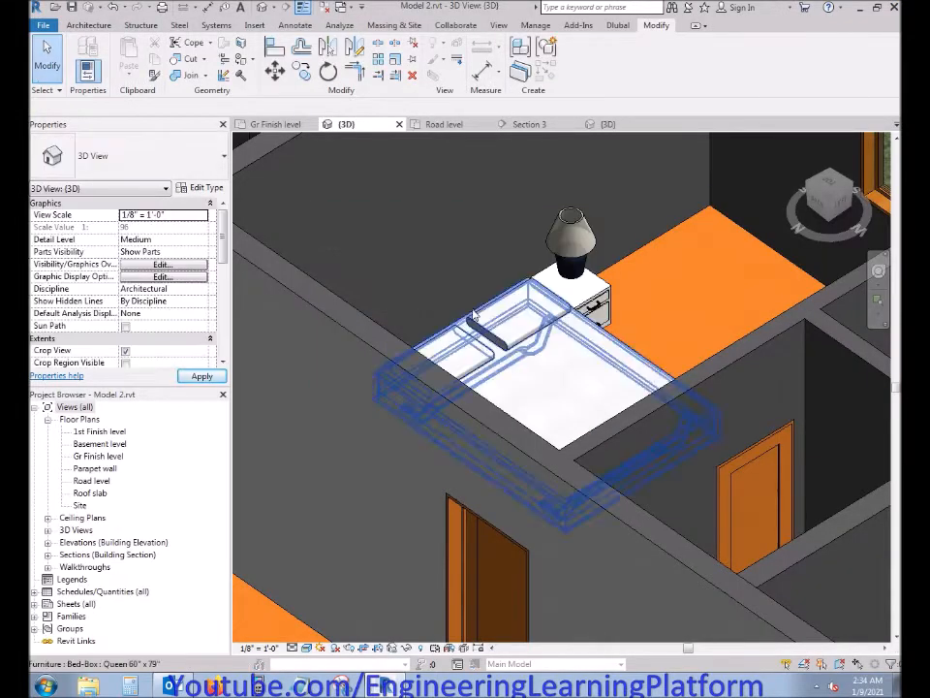
pyautogui.click(529, 124)
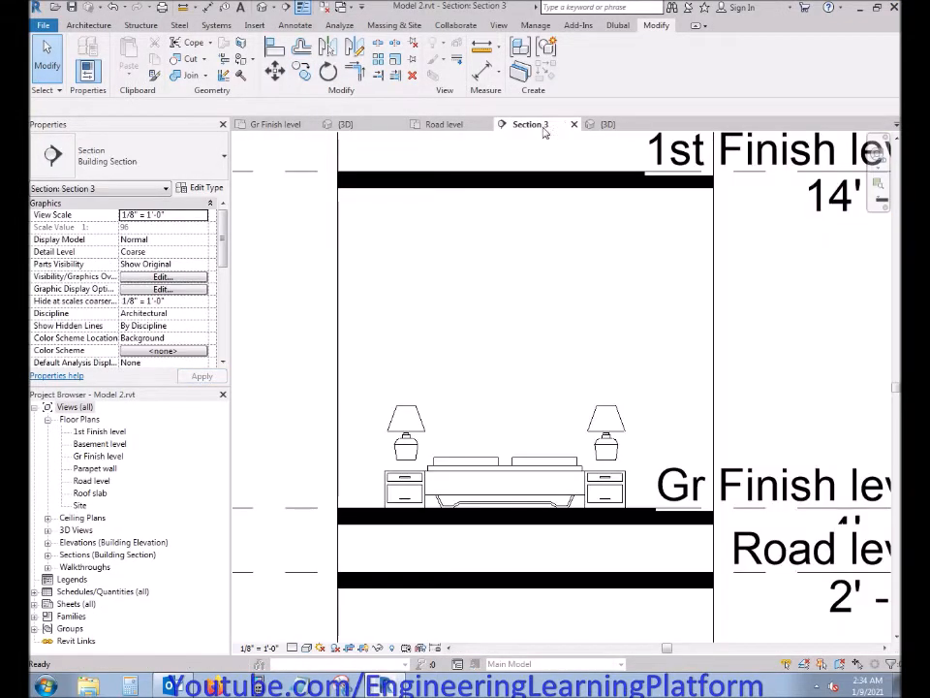
pyautogui.click(608, 124)
pyautogui.click(529, 124)
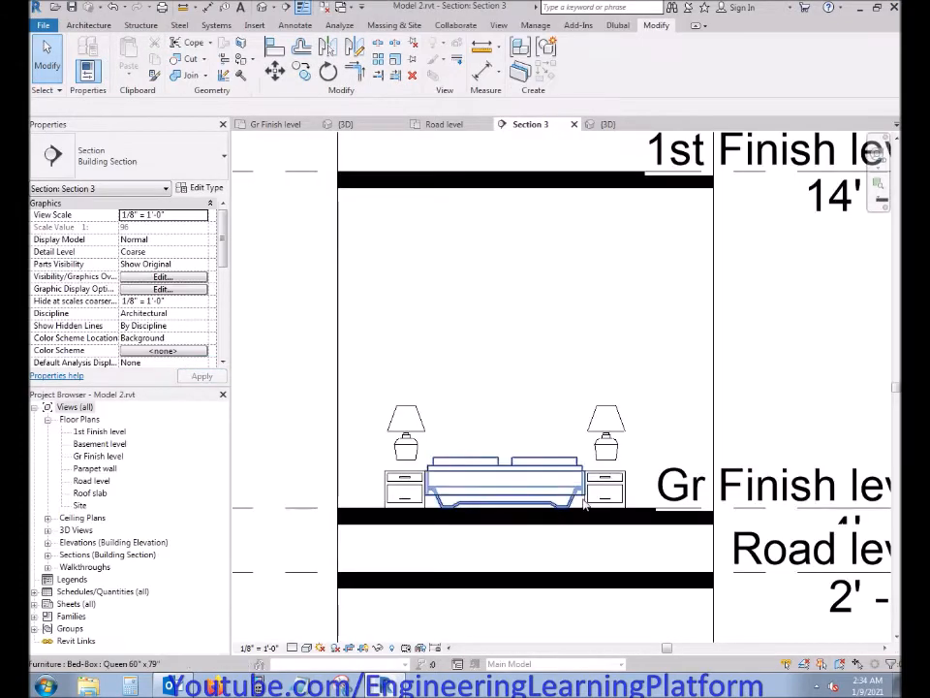
# Try lowering the right-hand table lamp in the section to offsets of 1' 0" and 0' 8"
pyautogui.scroll(2, 586, 495)
pyautogui.click(609, 441)
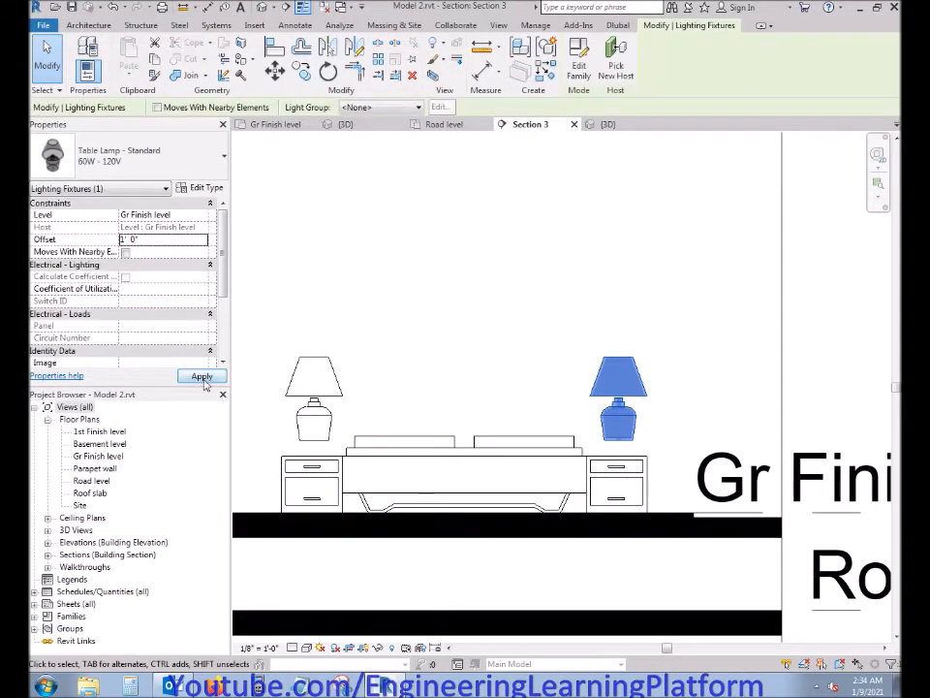
pyautogui.click(202, 379)
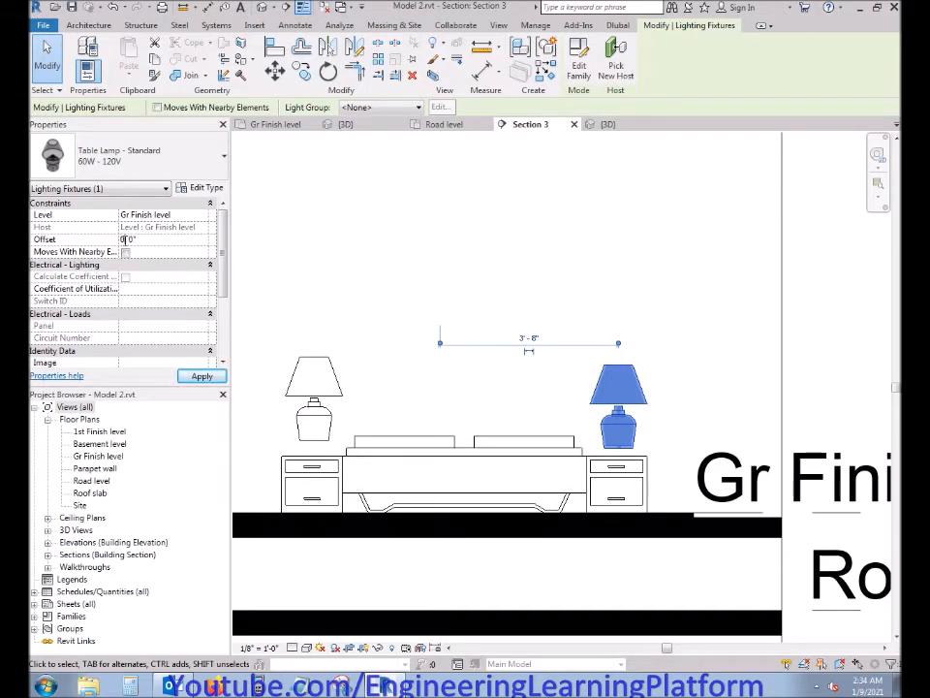
pyautogui.click(215, 377)
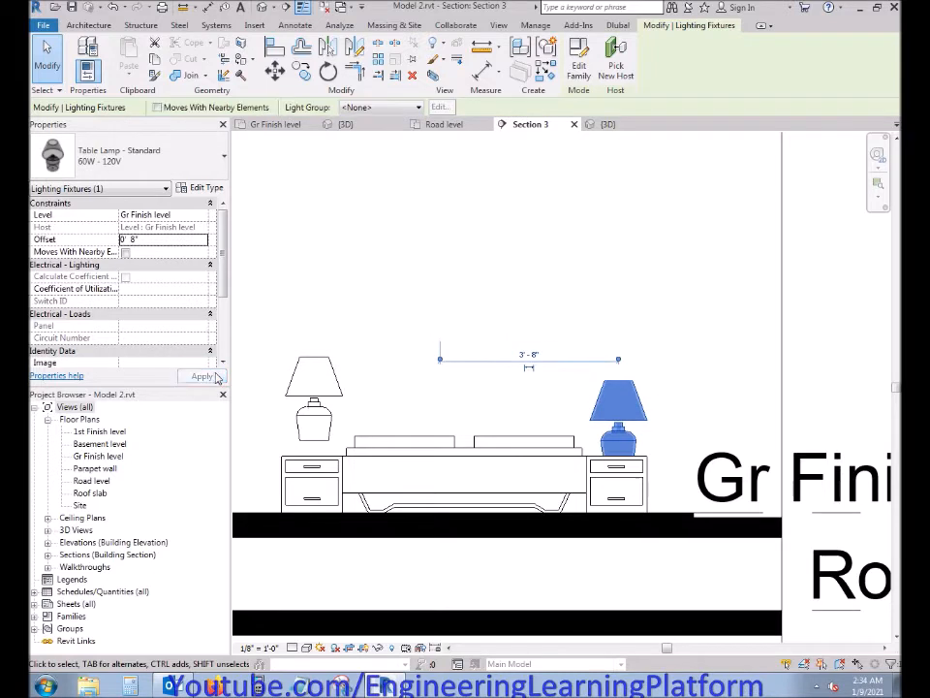
pyautogui.press('Escape')
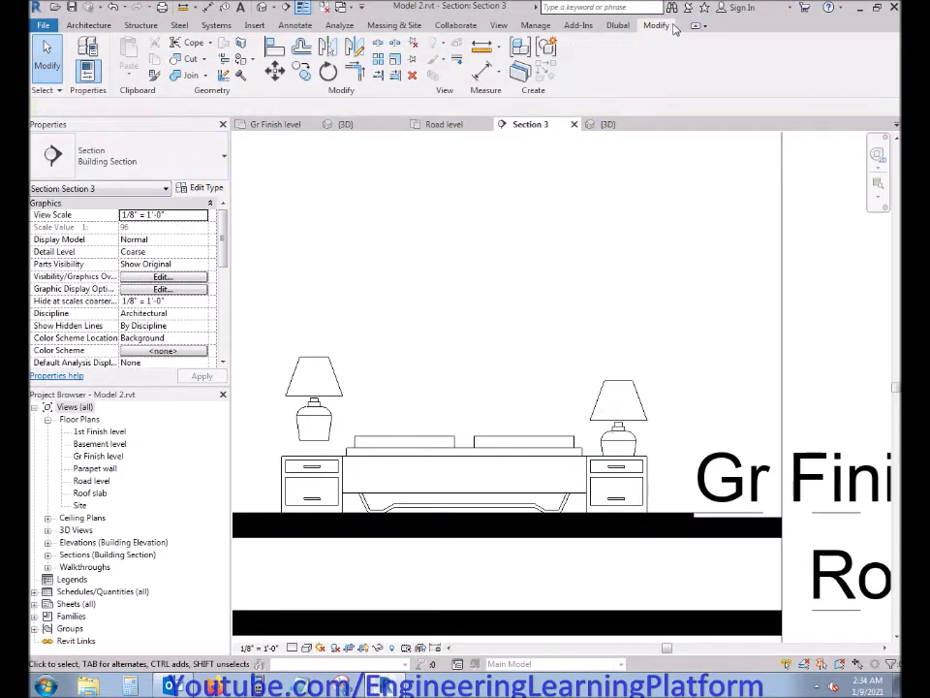
pyautogui.click(154, 74)
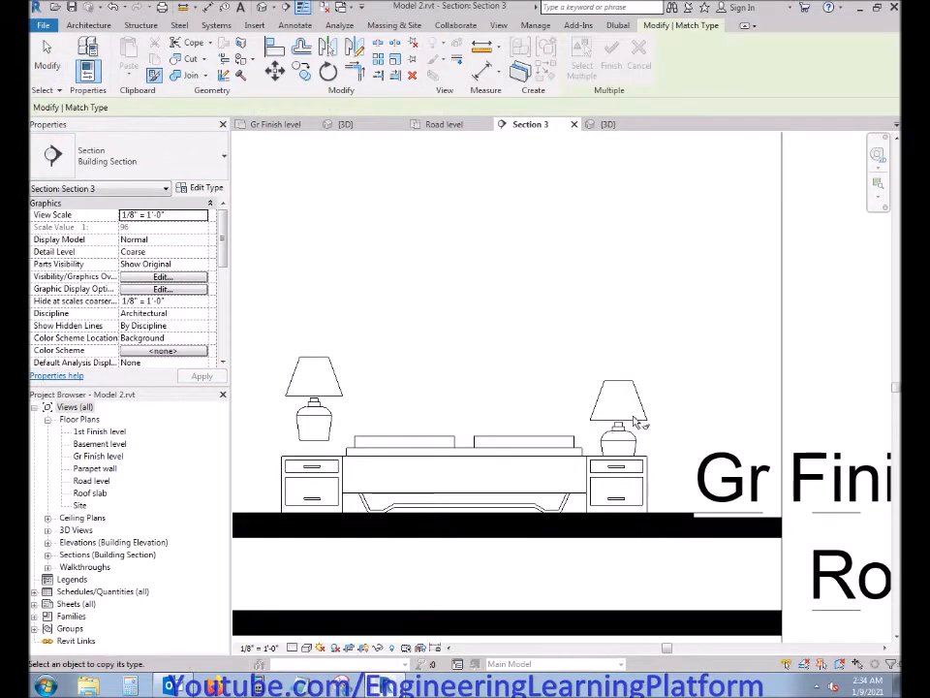
pyautogui.press('Escape')
# Set the right-hand table lamp's offset from Gr Finish level to 0' 10"
pyautogui.click(630, 412)
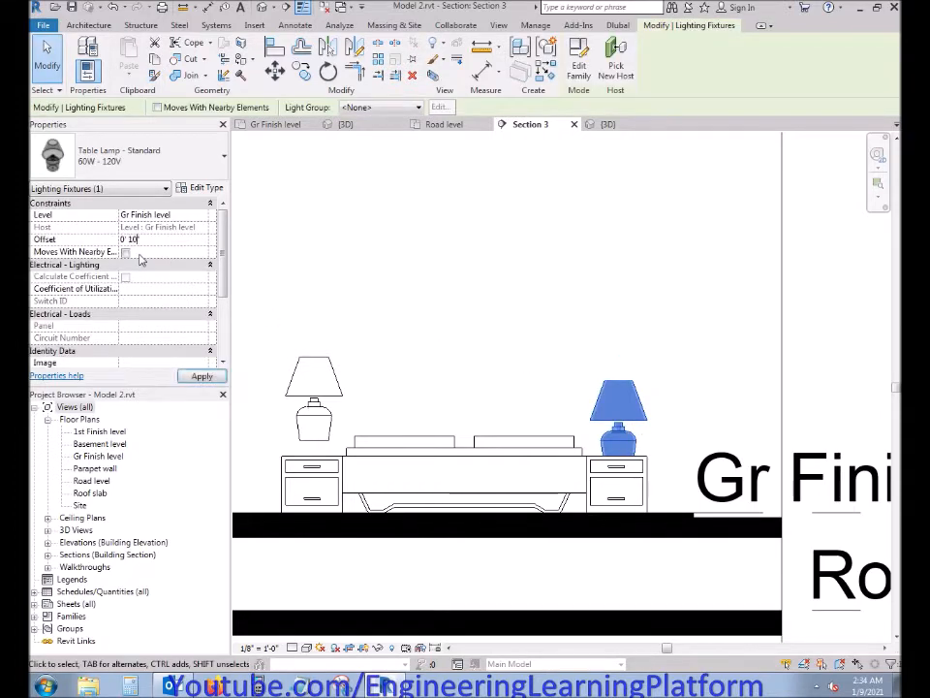
pyautogui.click(215, 376)
pyautogui.click(669, 407)
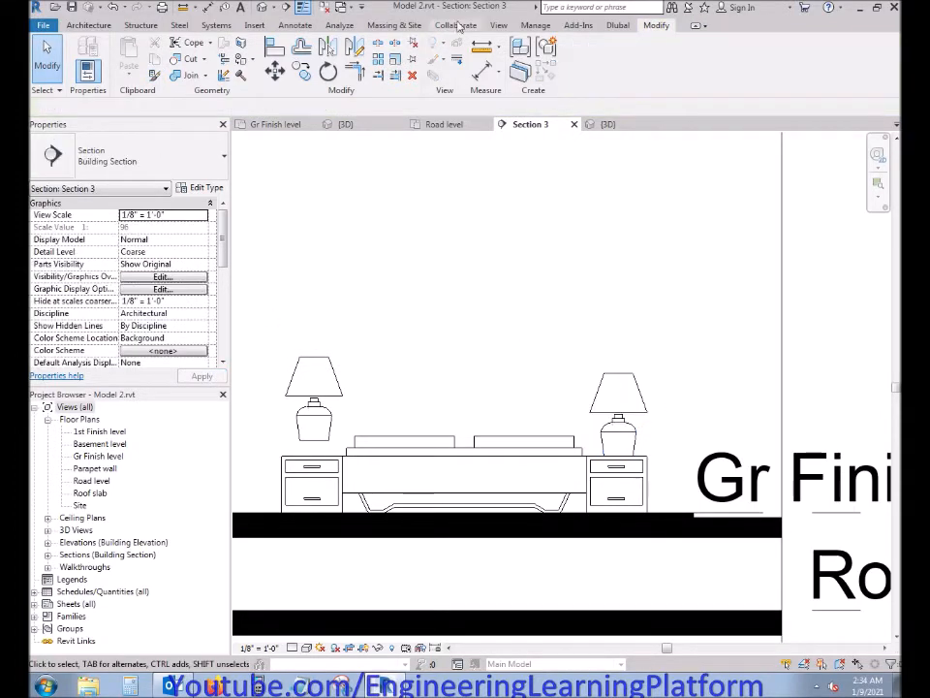
# Match the left-hand table lamp's type to the right-hand lamp in the section
pyautogui.click(155, 75)
pyautogui.click(618, 407)
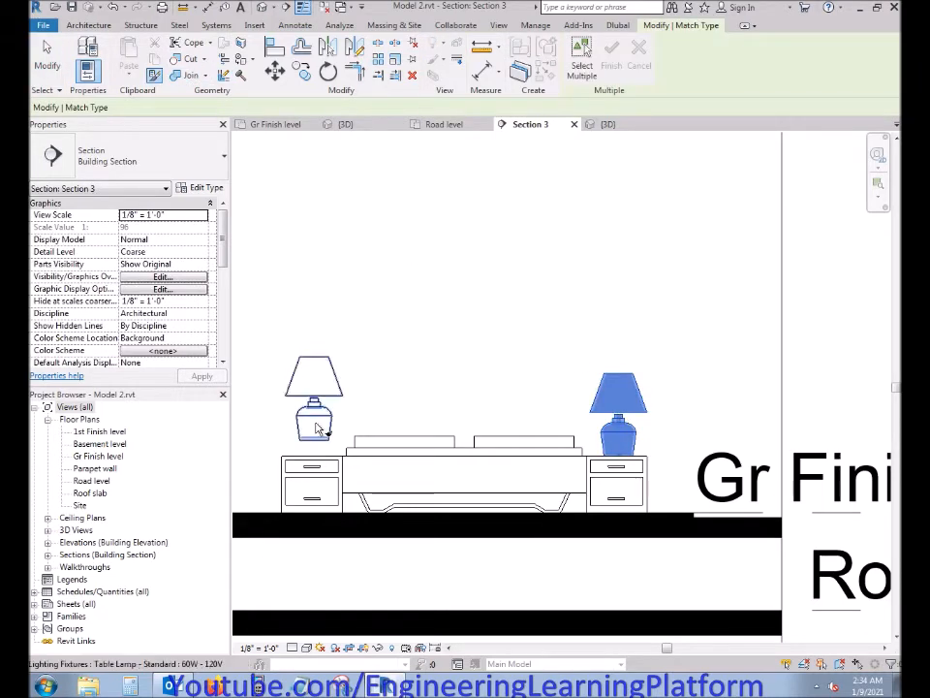
pyautogui.click(313, 402)
pyautogui.press('Escape')
# In the Gr Finish level plan, move the lower table lamp about 1" toward the bed to the edge of its nightstand
pyautogui.click(281, 124)
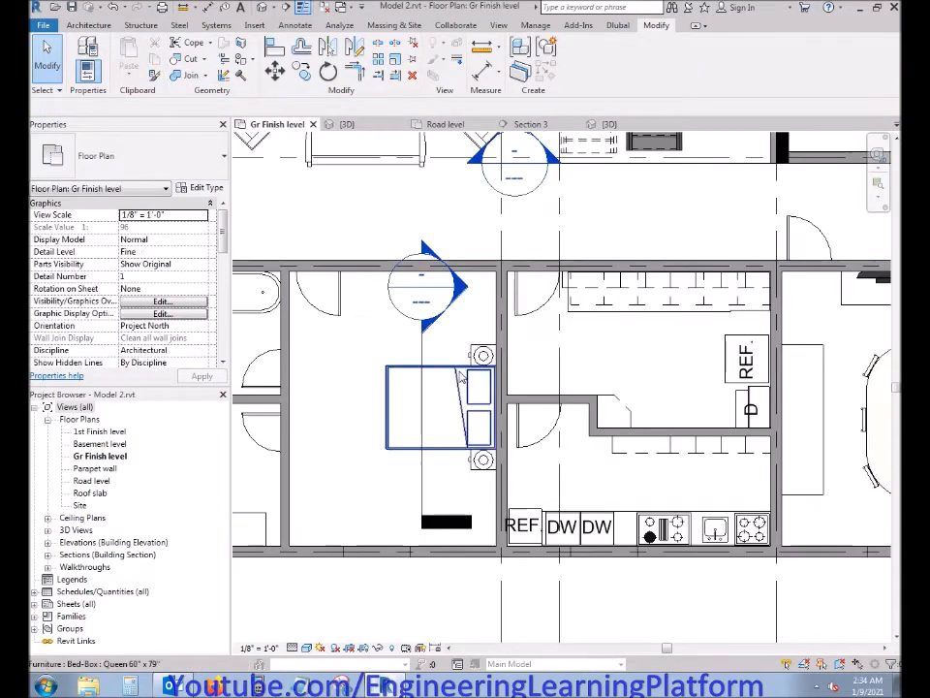
pyautogui.scroll(4, 496, 462)
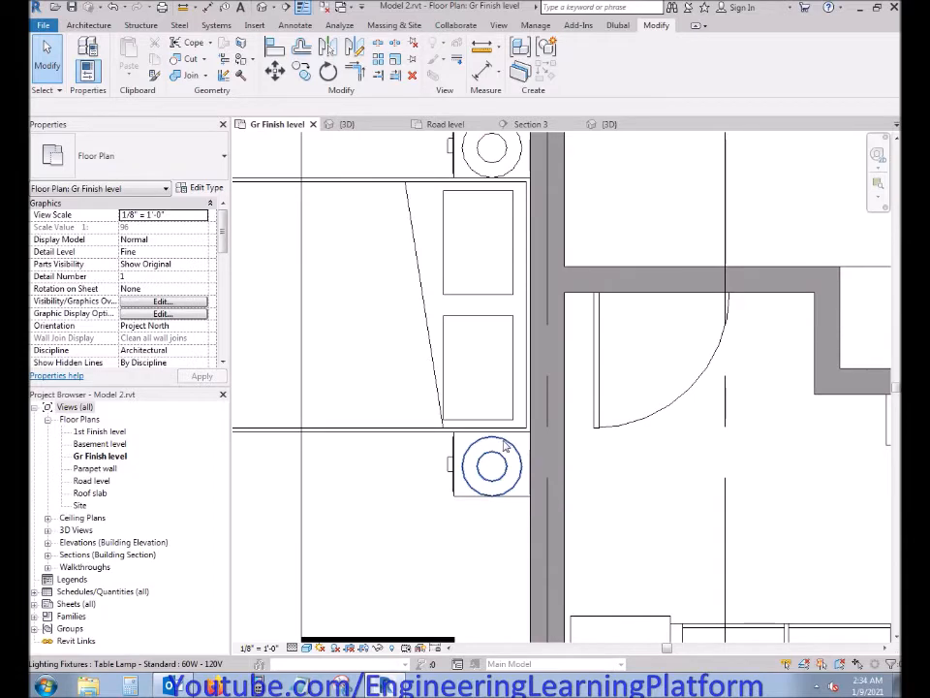
pyautogui.click(504, 444)
pyautogui.click(276, 73)
pyautogui.scroll(2, 461, 478)
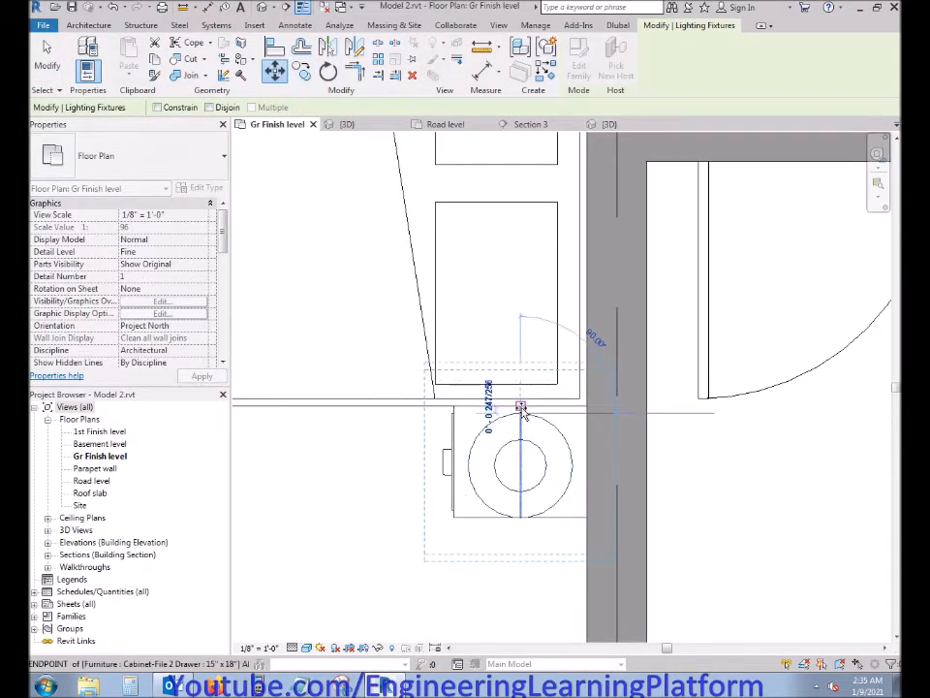
pyautogui.click(520, 407)
pyautogui.press('Escape')
pyautogui.click(526, 448)
pyautogui.scroll(-3, 525, 449)
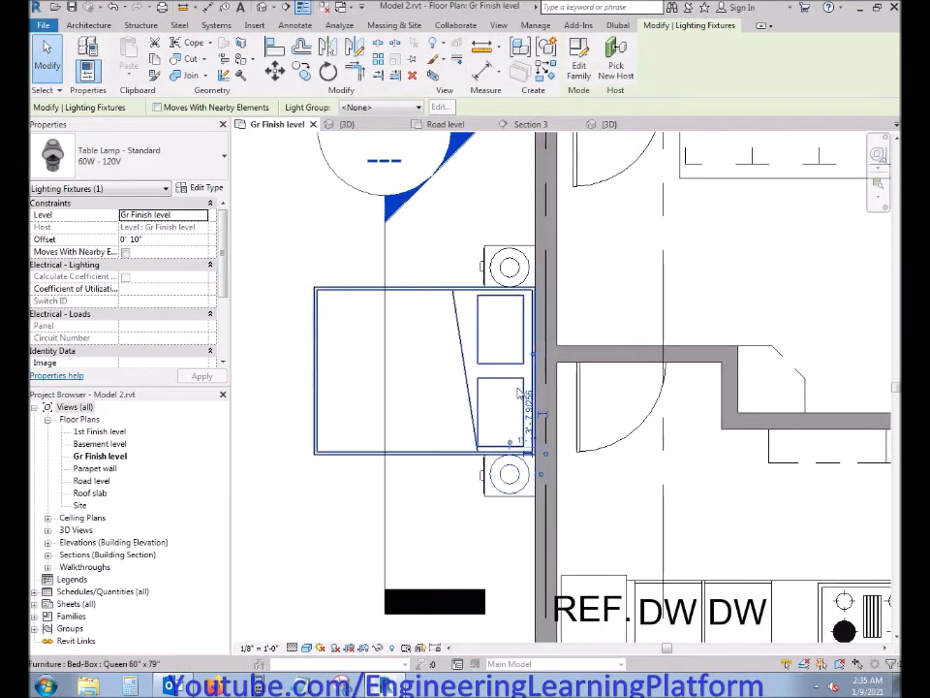
pyautogui.press('Escape')
# Copy the lower table lamp onto the lower nightstand beside the bed in the other bedroom
pyautogui.click(509, 474)
pyautogui.press('c')
pyautogui.press('o')
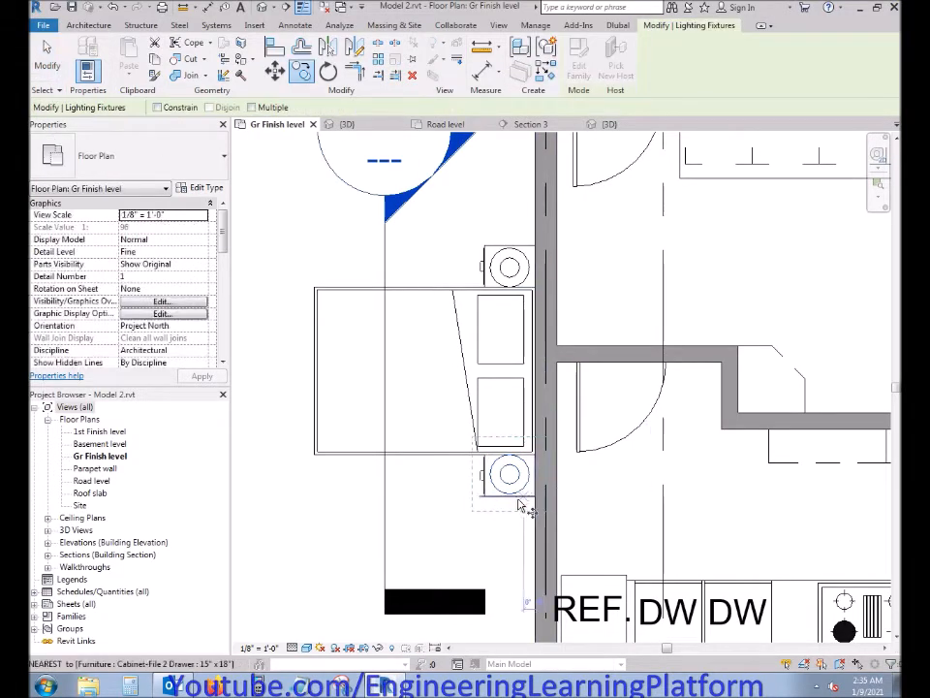
pyautogui.scroll(3, 509, 475)
pyautogui.click(518, 480)
pyautogui.scroll(-4, 481, 487)
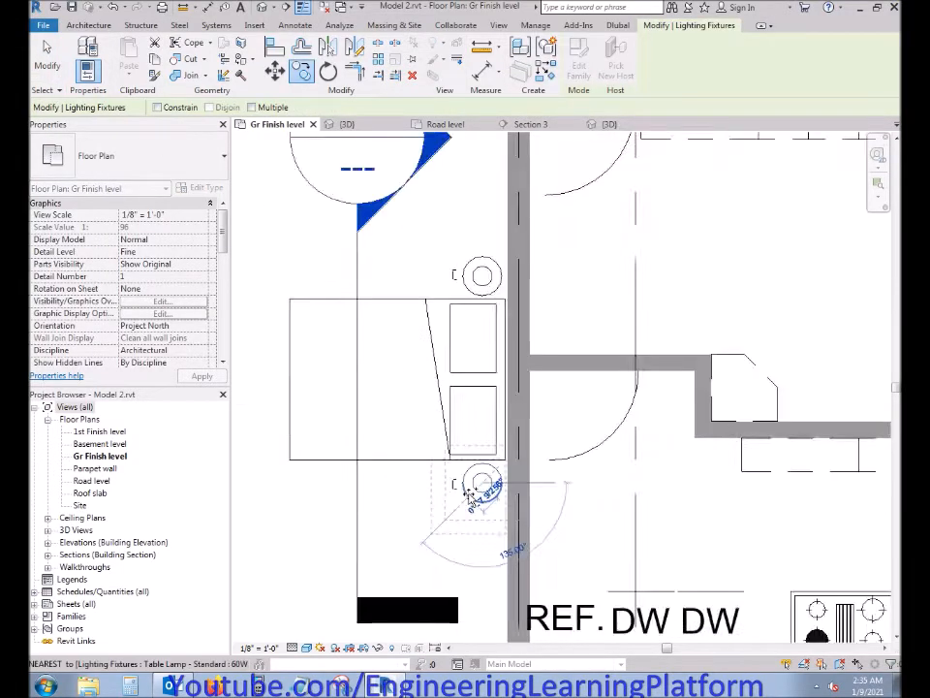
pyautogui.moveTo(353, 473); pyautogui.dragTo(412, 531, button='middle')
pyautogui.scroll(-3, 412, 531)
pyautogui.moveTo(485, 482); pyautogui.dragTo(654, 484, button='middle')
pyautogui.scroll(-2, 656, 485)
pyautogui.scroll(10, 419, 491)
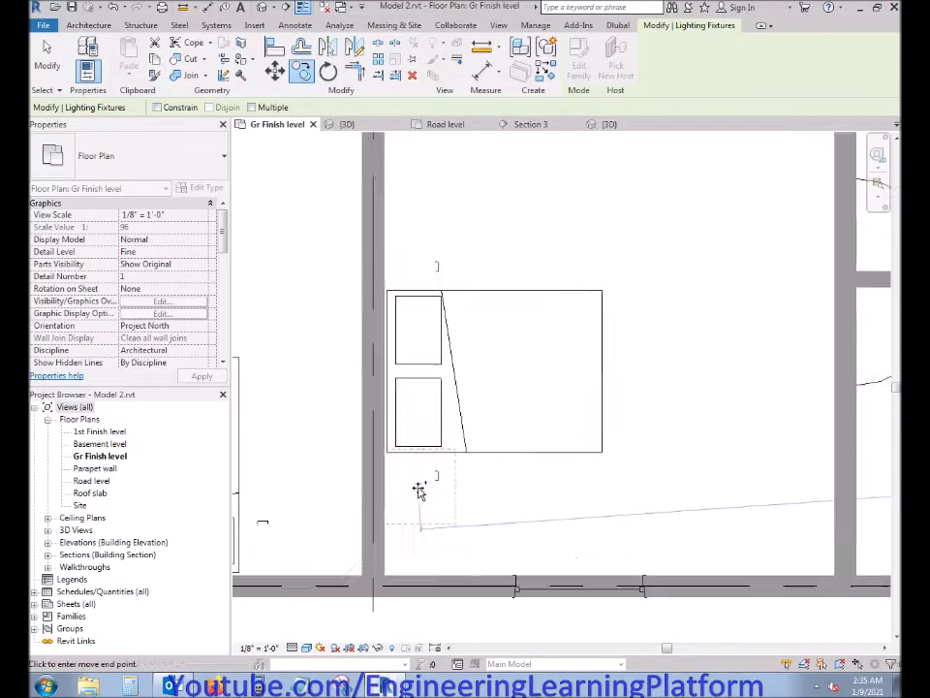
pyautogui.click(407, 472)
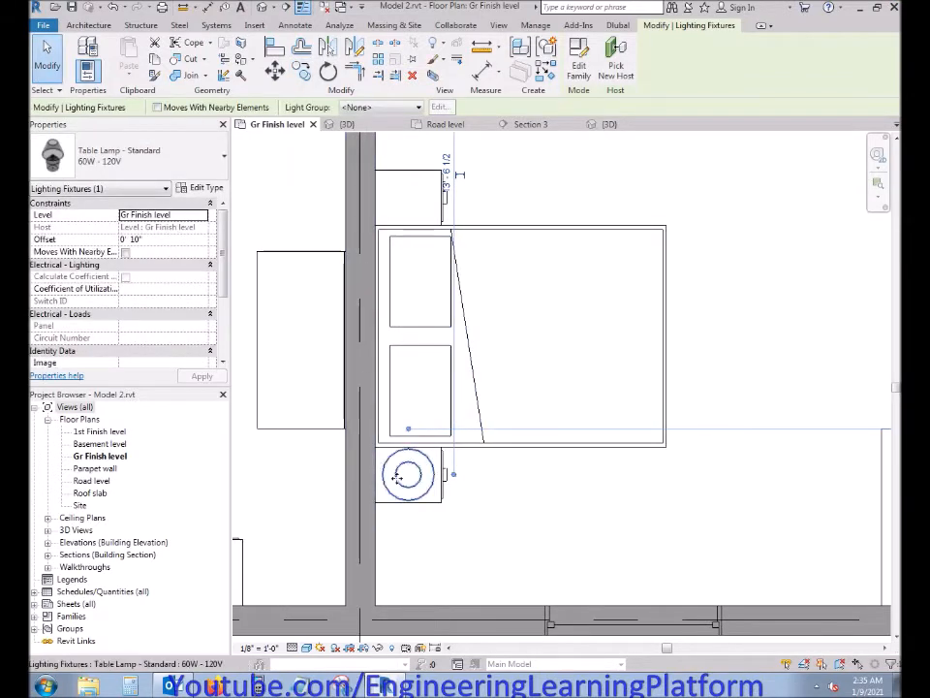
pyautogui.click(432, 513)
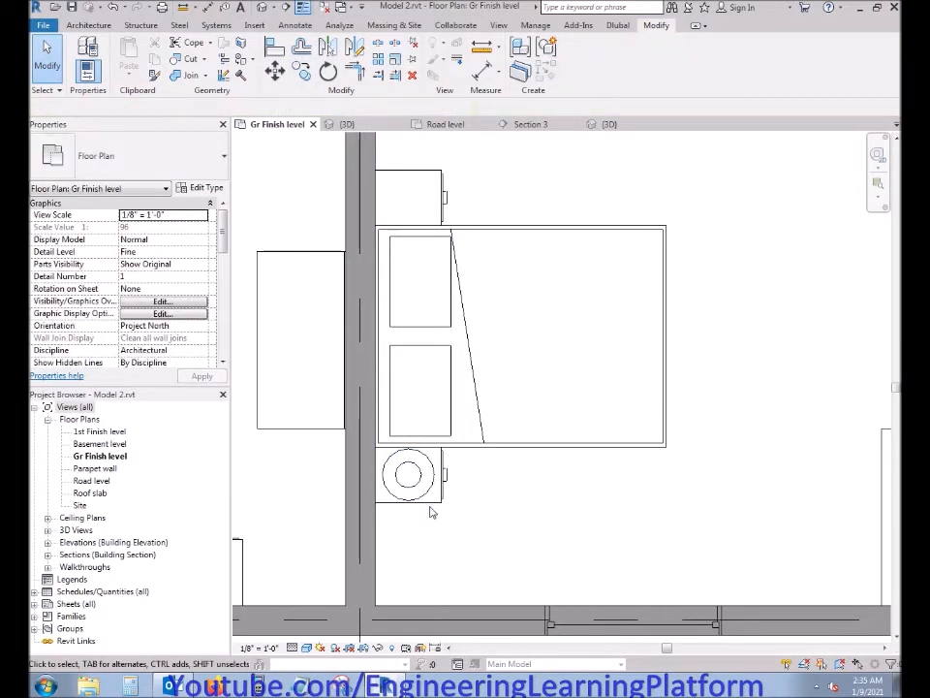
# Copy the table lamp from the lower nightstand to the bed's upper nightstand and to both nightstands in the adjoining bedroom
pyautogui.click(426, 492)
pyautogui.press('c')
pyautogui.press('o')
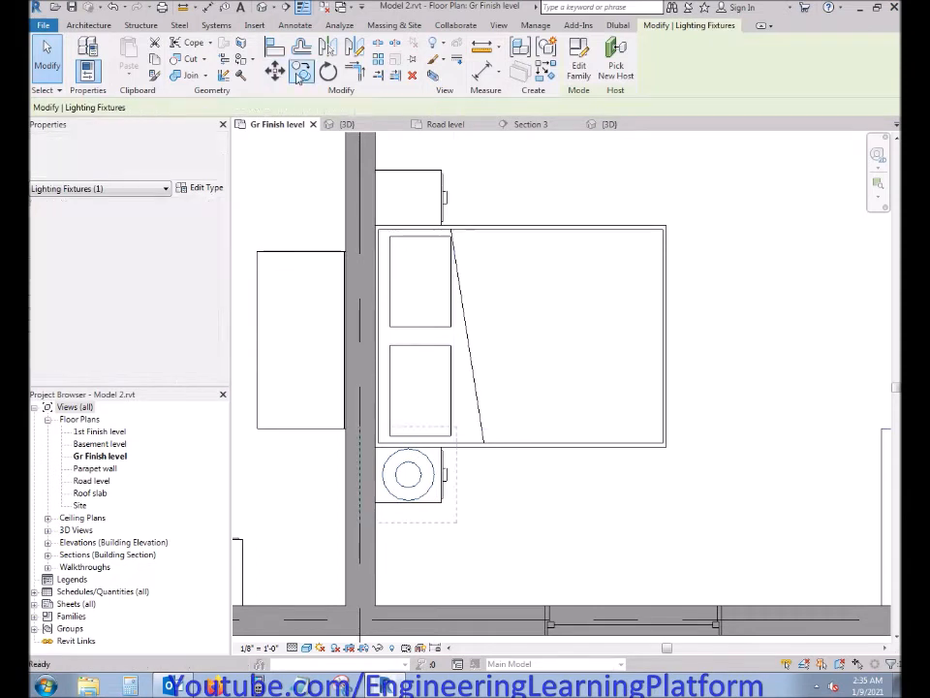
pyautogui.click(409, 479)
pyautogui.scroll(-5, 507, 440)
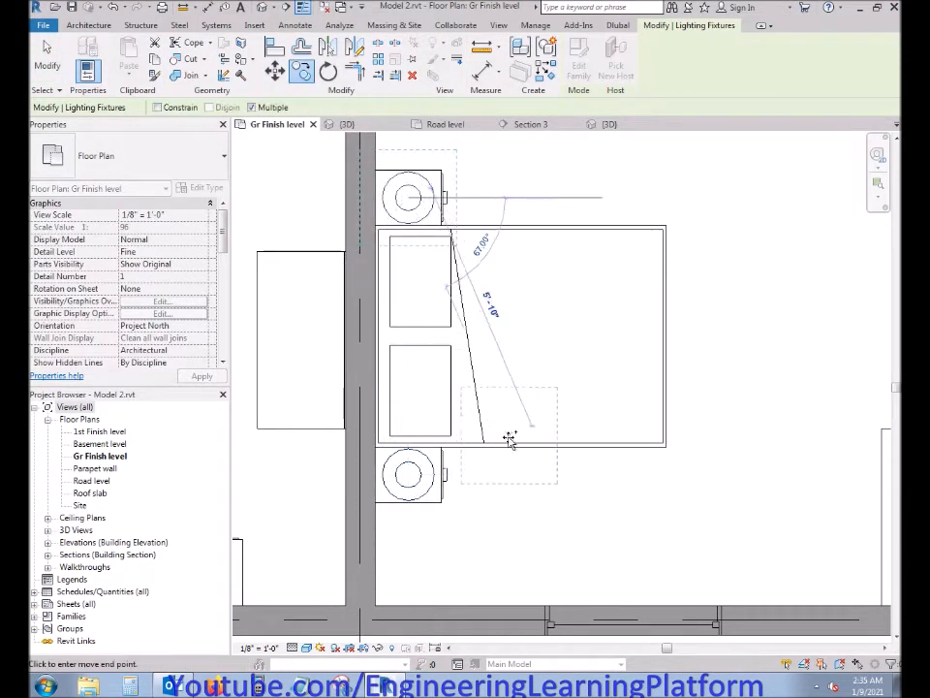
pyautogui.scroll(5, 427, 565)
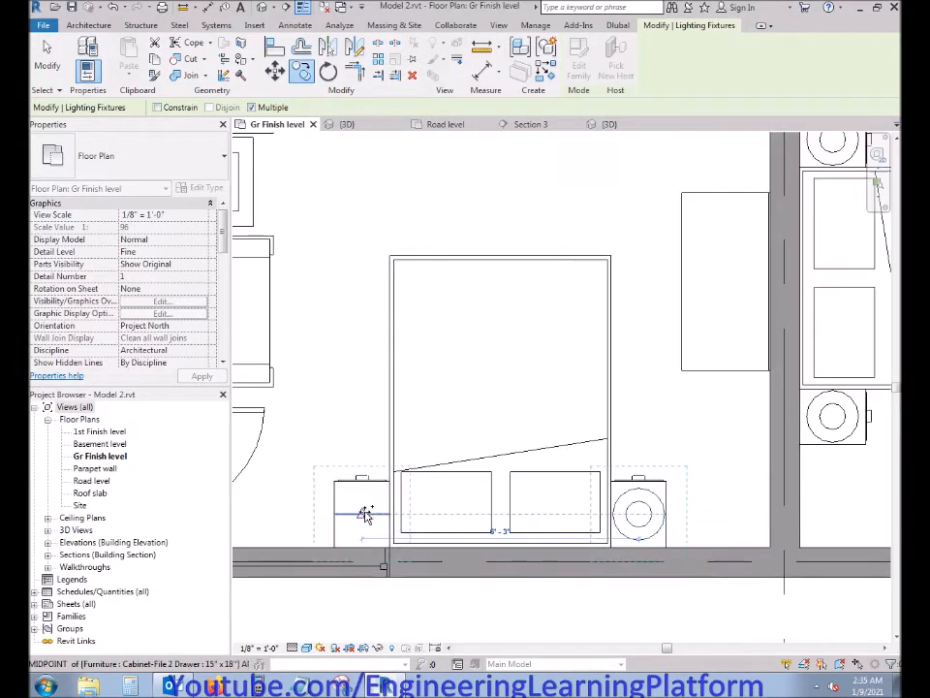
pyautogui.scroll(-5, 348, 558)
# Place another copy of the table lamp on the square coffee table between the two chairs in the adjoining bedroom
pyautogui.scroll(8, 452, 290)
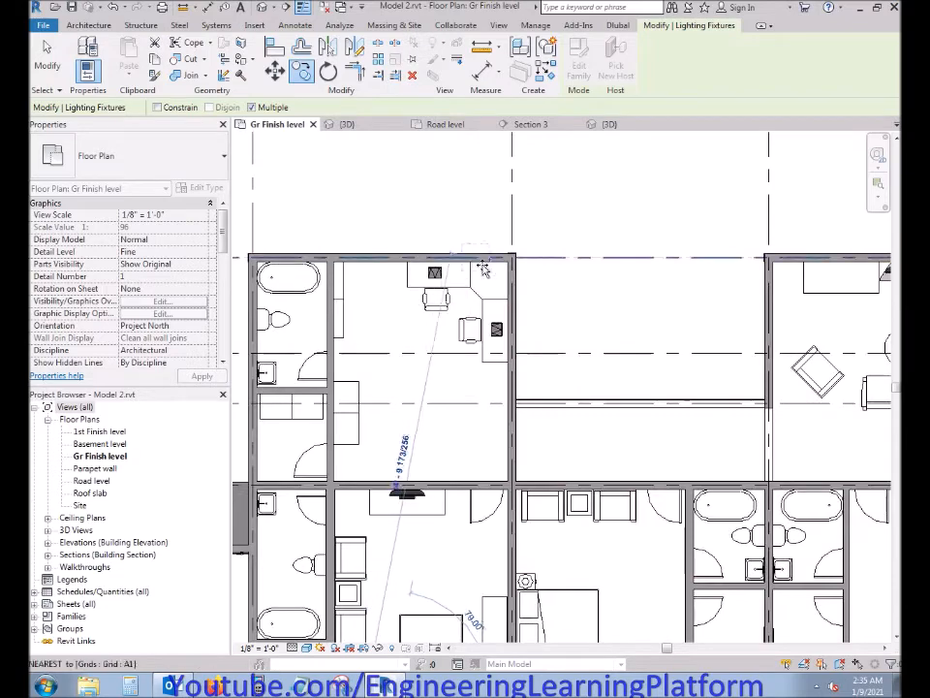
pyautogui.scroll(-4, 548, 296)
pyautogui.moveTo(438, 432); pyautogui.dragTo(461, 330, button='middle')
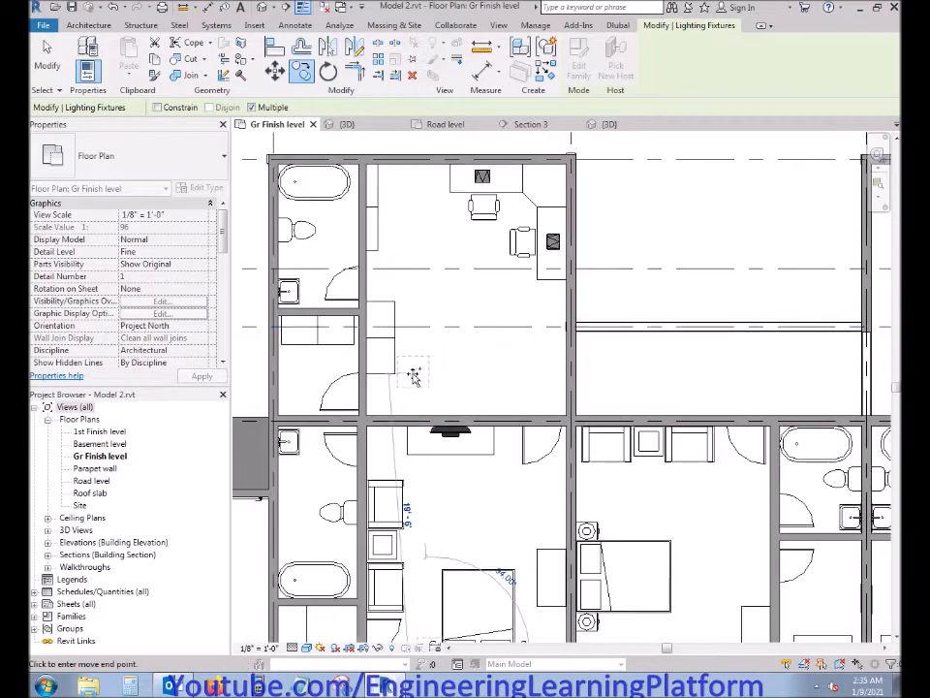
pyautogui.scroll(-2, 344, 389)
pyautogui.scroll(3, 427, 537)
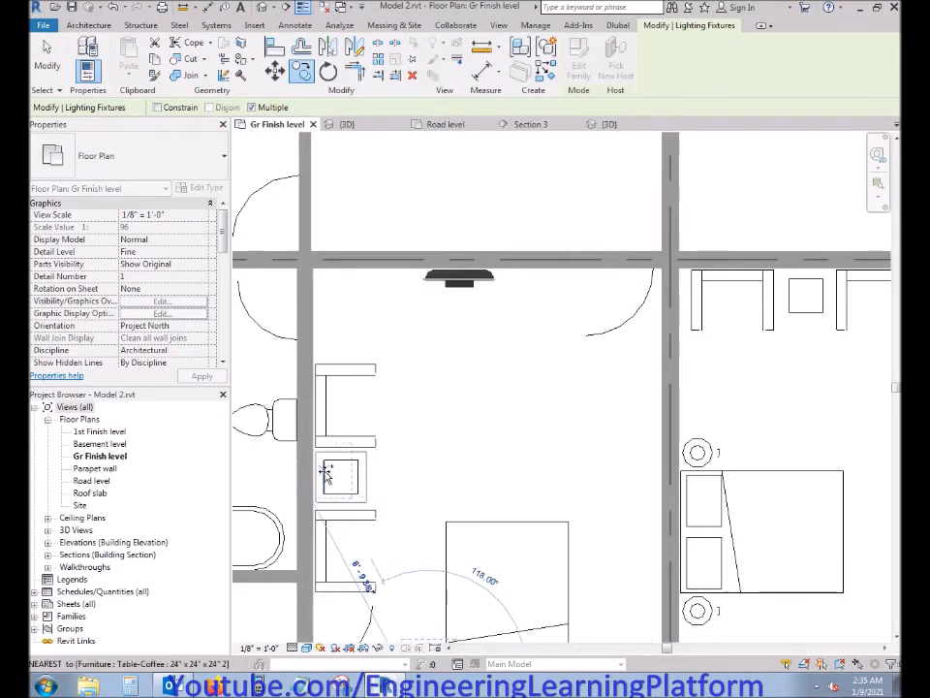
pyautogui.scroll(-3, 292, 492)
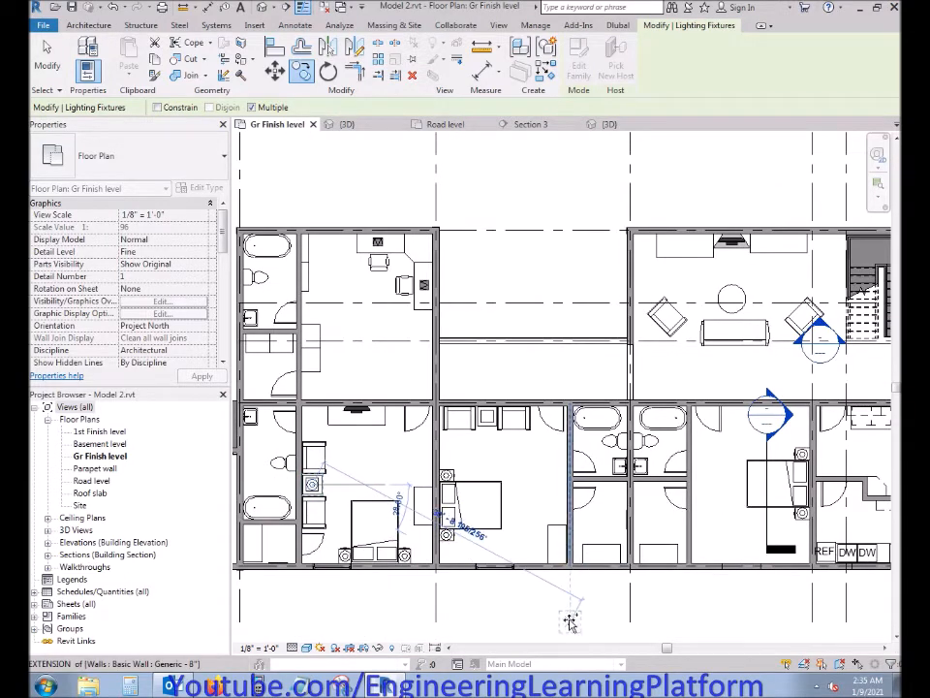
pyautogui.moveTo(578, 616); pyautogui.dragTo(486, 595, button='middle')
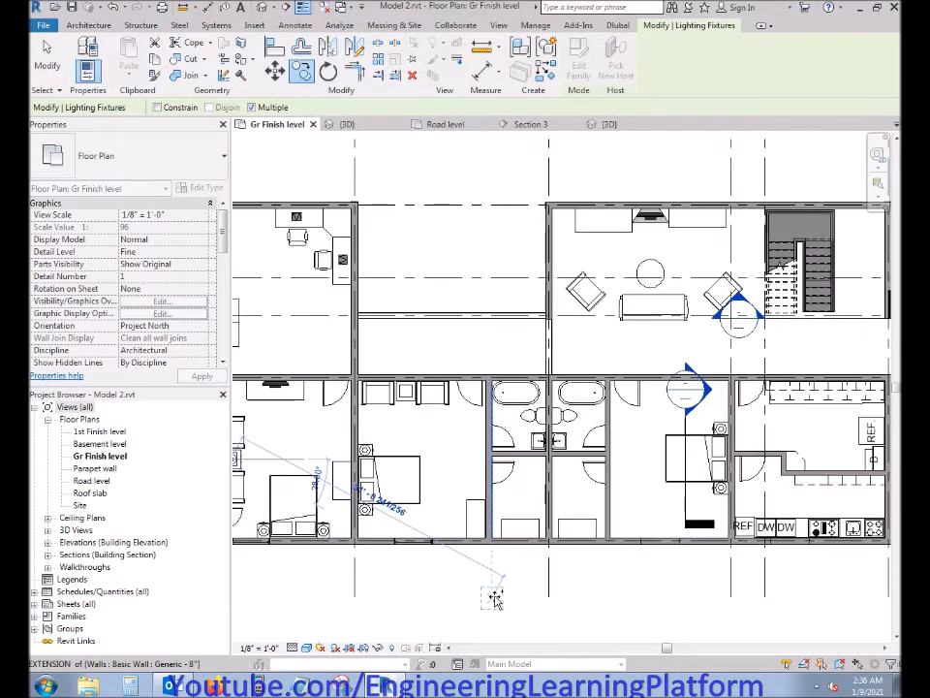
pyautogui.press('Escape')
pyautogui.press('Escape')
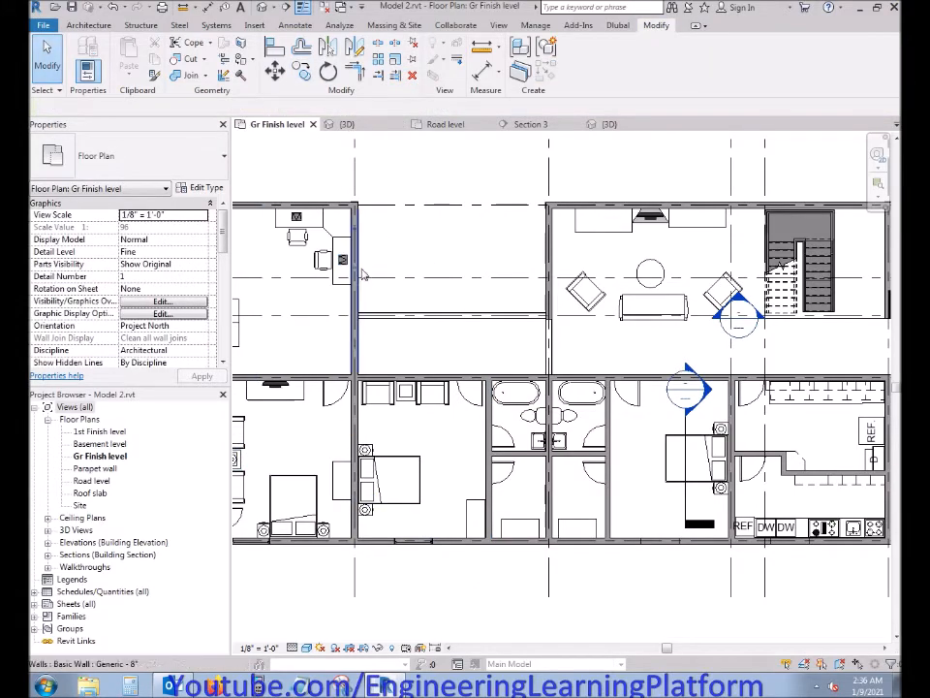
# Examine the furnished bedrooms and the office with its corner desk, chairs and laptops in the 3D view
pyautogui.moveTo(362, 274); pyautogui.dragTo(423, 272, button='middle')
pyautogui.click(373, 126)
pyautogui.scroll(-3, 492, 380)
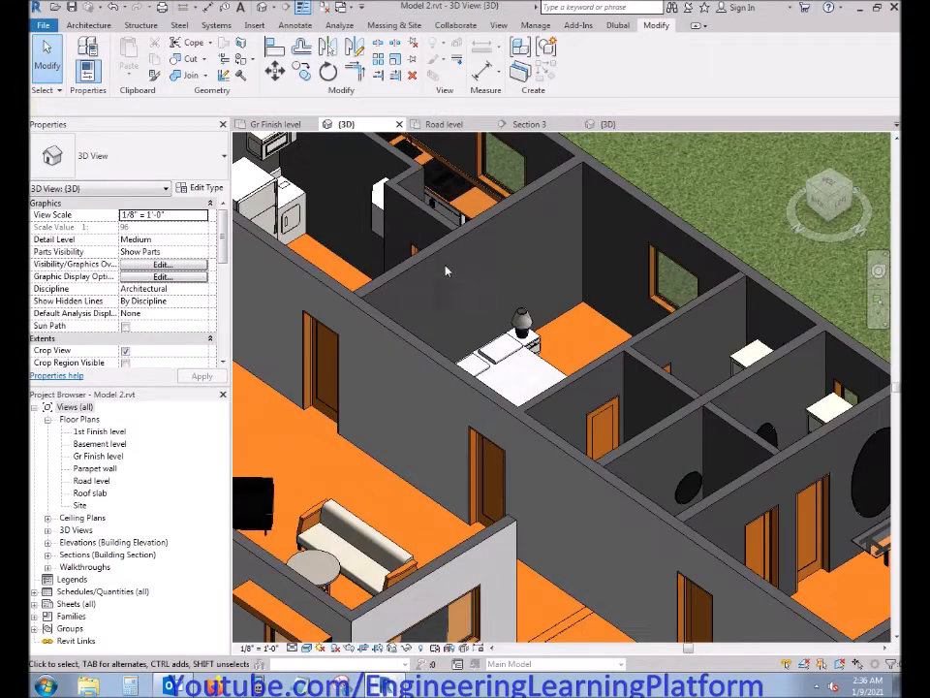
pyautogui.scroll(3, 595, 380)
pyautogui.keyDown('shift'); pyautogui.moveTo(595, 380); pyautogui.dragTo(611, 330, button='middle'); pyautogui.keyUp('shift')
pyautogui.moveTo(342, 433); pyautogui.dragTo(593, 639, button='middle')
pyautogui.keyDown('shift'); pyautogui.moveTo(477, 427); pyautogui.dragTo(463, 450, button='middle'); pyautogui.keyUp('shift')
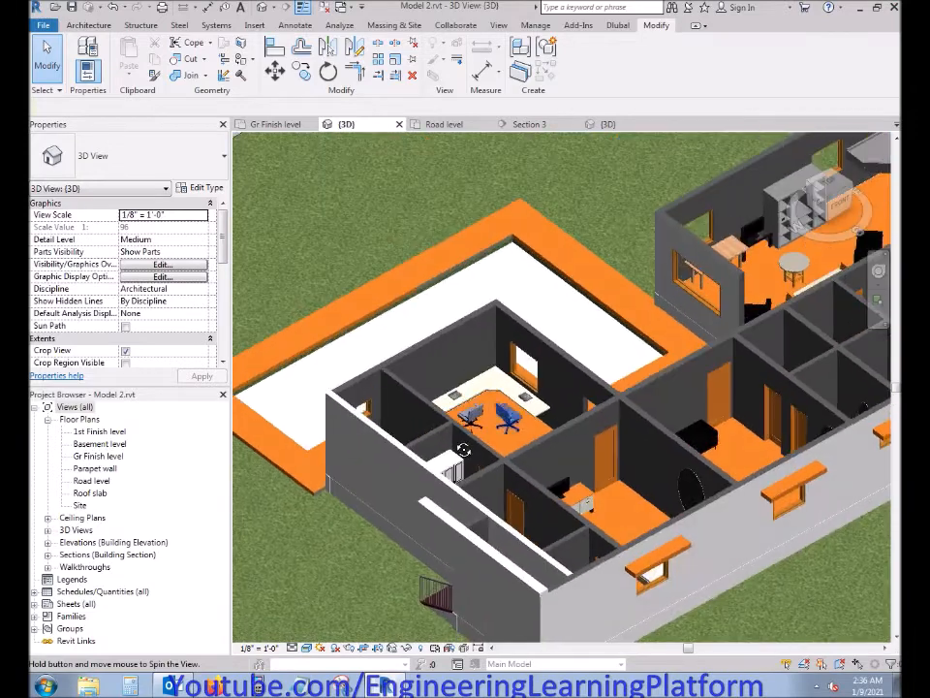
pyautogui.scroll(10, 520, 403)
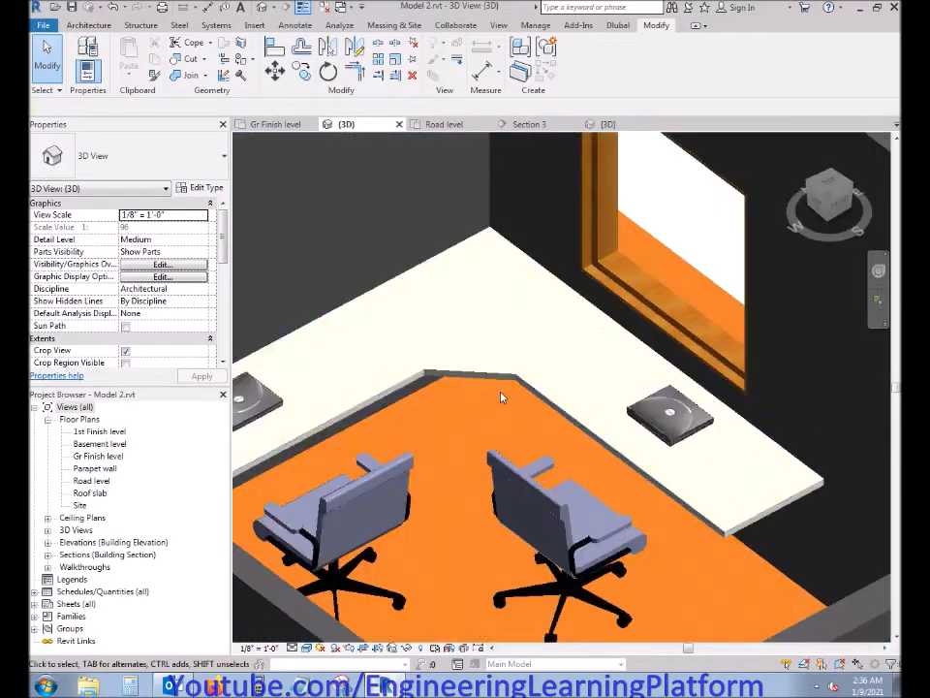
pyautogui.scroll(-6, 503, 401)
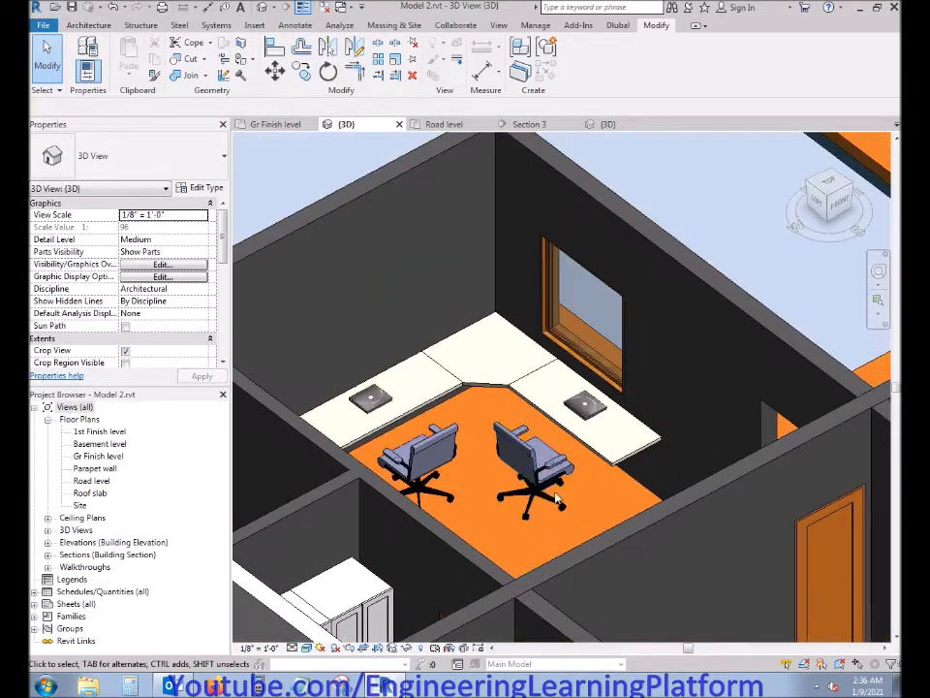
pyautogui.scroll(-6, 508, 463)
pyautogui.keyDown('shift'); pyautogui.moveTo(498, 447); pyautogui.dragTo(419, 588, button='middle'); pyautogui.keyUp('shift')
# Close the Road level, Section 3 and lamp family views, saving the changed table lamp family in the Internal folder
pyautogui.click(486, 124)
pyautogui.click(486, 124)
pyautogui.click(487, 124)
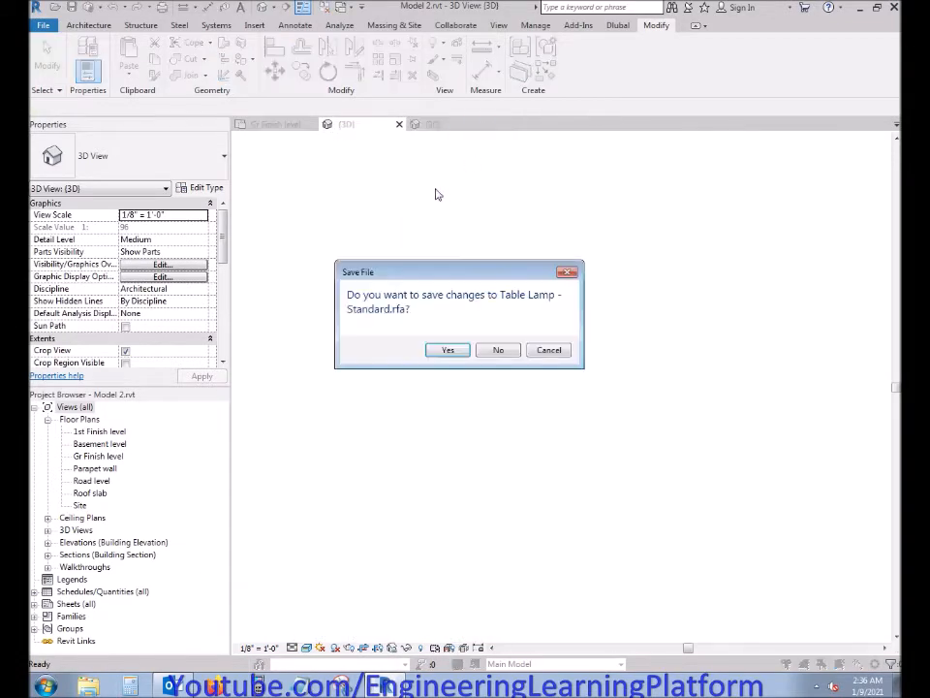
pyautogui.click(460, 354)
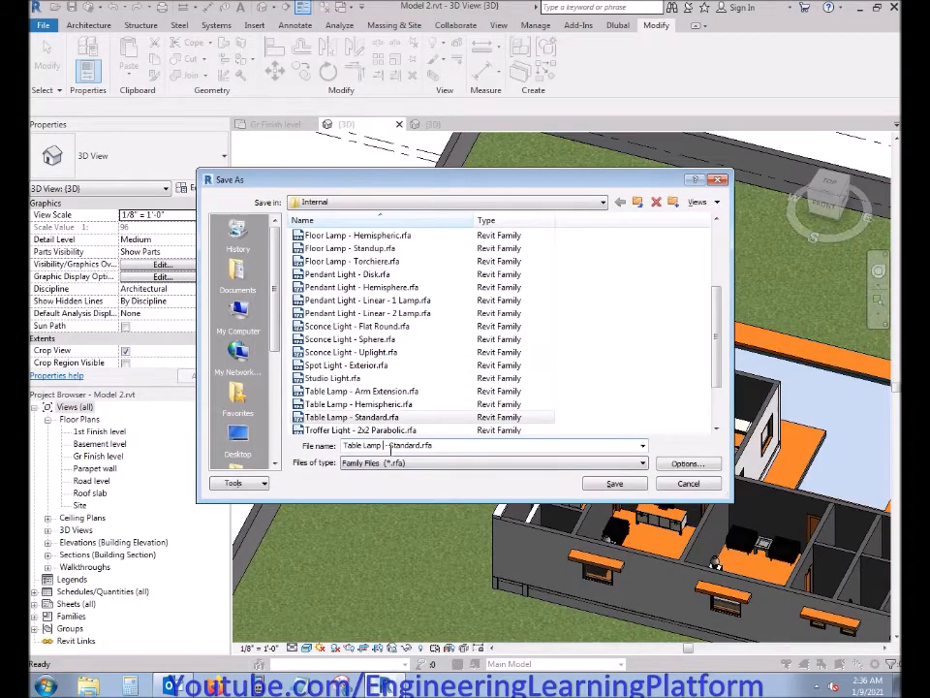
pyautogui.press('Return')
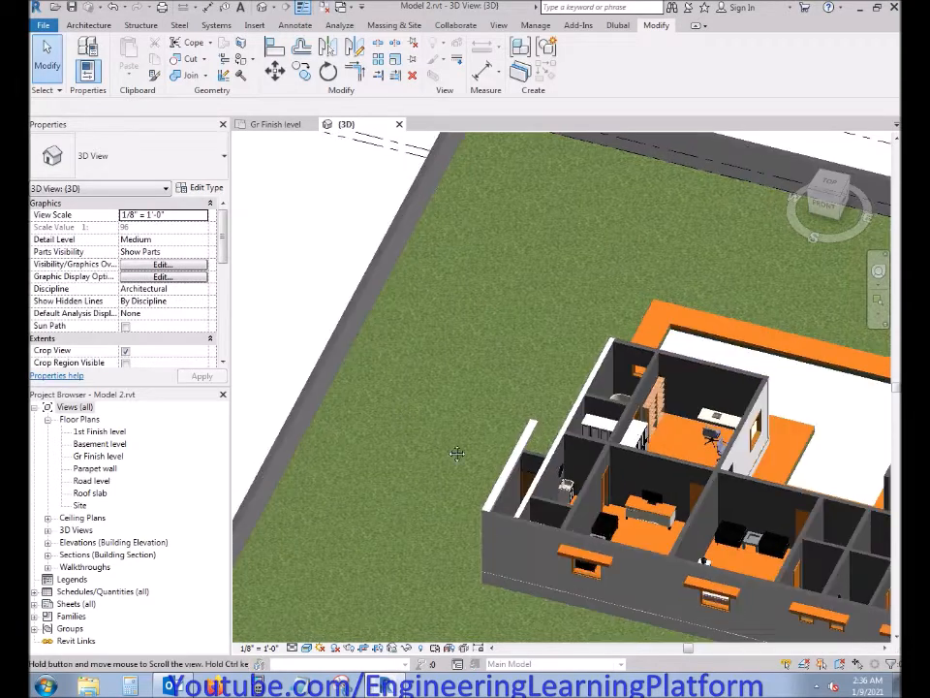
# Hide the grass site surface and the boundary wall along the house's end in the 3D view
pyautogui.scroll(2, 396, 440)
pyautogui.scroll(-3, 381, 438)
pyautogui.moveTo(387, 613); pyautogui.dragTo(429, 554, button='middle')
pyautogui.moveTo(383, 588); pyautogui.dragTo(251, 349)
pyautogui.rightClick(273, 300)
pyautogui.moveTo(315, 354)
pyautogui.click(478, 353)
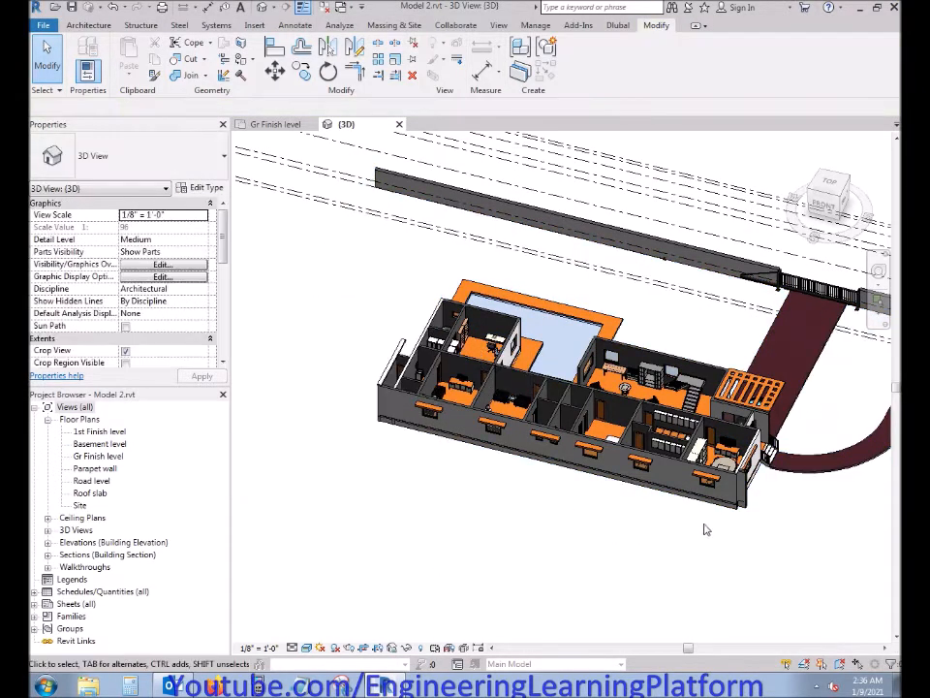
# Hide both driveways, the gates and the remaining boundary wall segments in the 3D view
pyautogui.moveTo(537, 573); pyautogui.dragTo(536, 574, button='middle')
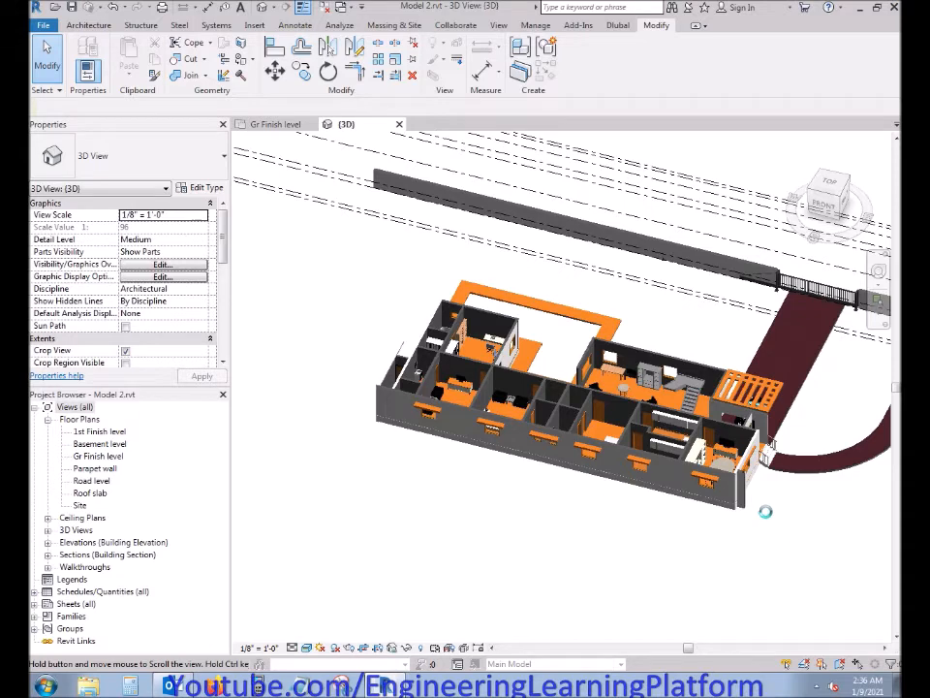
pyautogui.moveTo(782, 496); pyautogui.dragTo(740, 475, button='middle')
pyautogui.click(720, 468)
pyautogui.keyDown('ctrl'); pyautogui.click(640, 407); pyautogui.keyUp('ctrl')
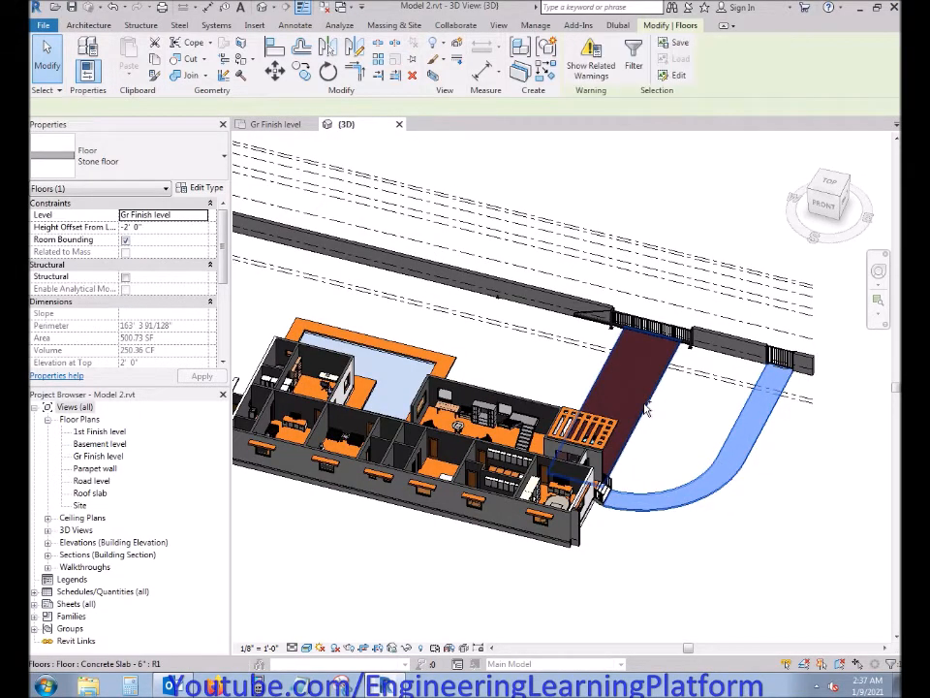
pyautogui.keyDown('ctrl'); pyautogui.click(614, 317); pyautogui.keyUp('ctrl')
pyautogui.keyDown('ctrl'); pyautogui.click(593, 305); pyautogui.keyUp('ctrl')
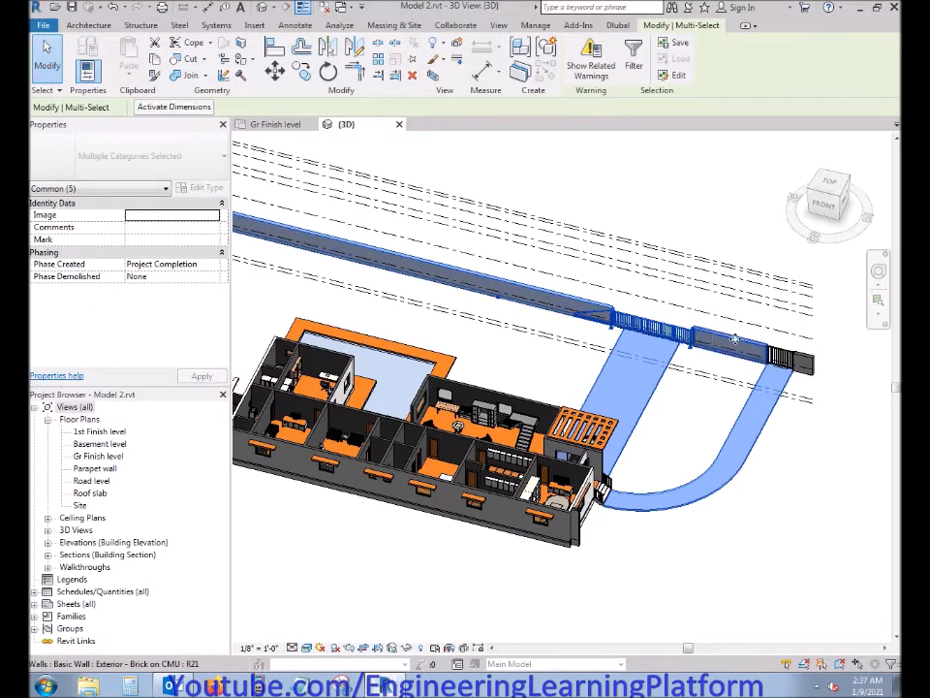
pyautogui.keyDown('ctrl'); pyautogui.click(797, 357); pyautogui.keyUp('ctrl')
pyautogui.rightClick(825, 503)
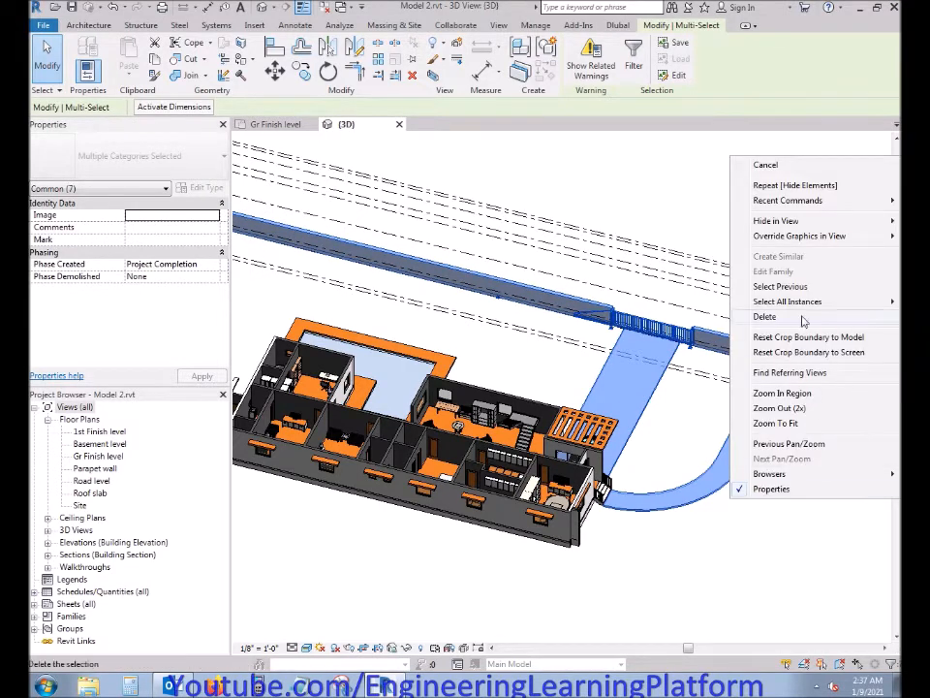
pyautogui.click(692, 226)
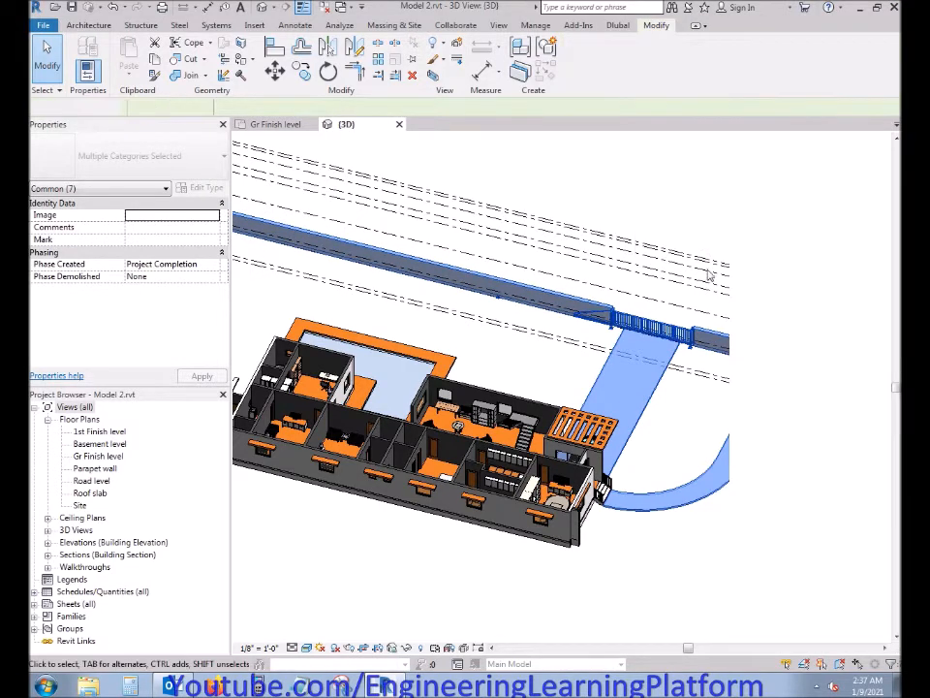
# Hide the slotted concrete slab over the car porch and the bugatti-veyron car beneath it in the 3D view
pyautogui.click(608, 424)
pyautogui.scroll(4, 591, 438)
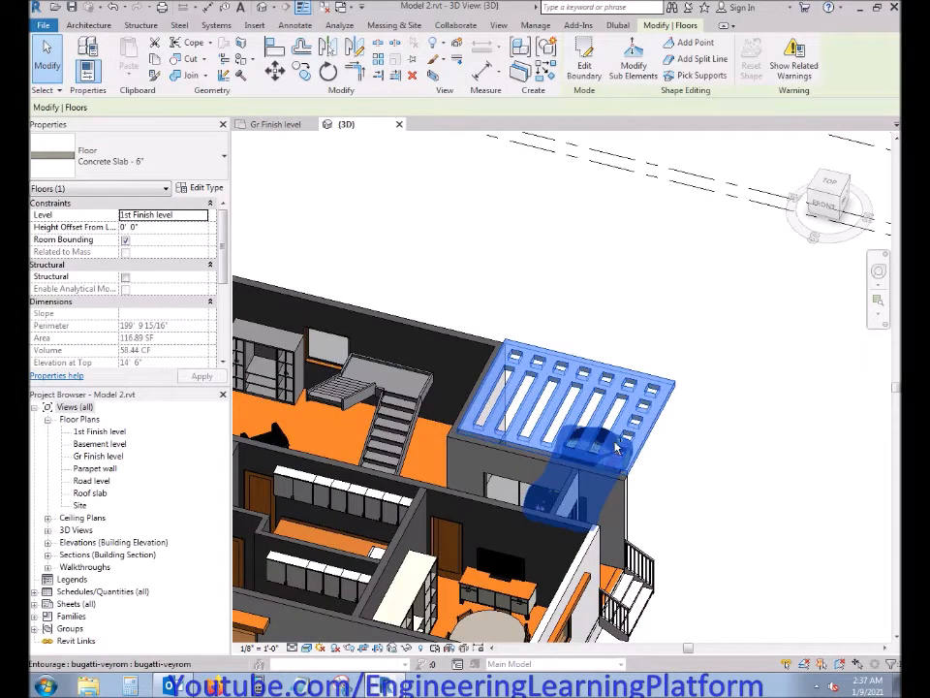
pyautogui.keyDown('ctrl'); pyautogui.click(616, 447); pyautogui.keyUp('ctrl')
pyautogui.rightClick(692, 325)
pyautogui.moveTo(694, 389)
pyautogui.click(659, 386)
pyautogui.scroll(-4, 785, 465)
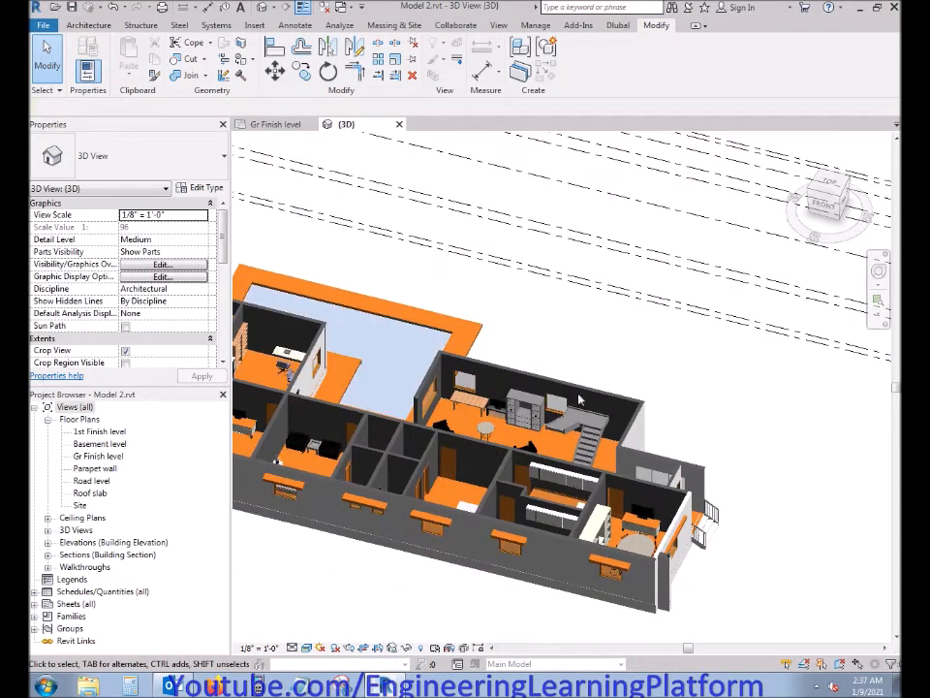
# Orbit to the far end of the house and hide the narrow floor slab above the end strip
pyautogui.keyDown('shift'); pyautogui.moveTo(566, 346); pyautogui.dragTo(767, 279, button='middle'); pyautogui.keyUp('shift')
pyautogui.click(489, 340)
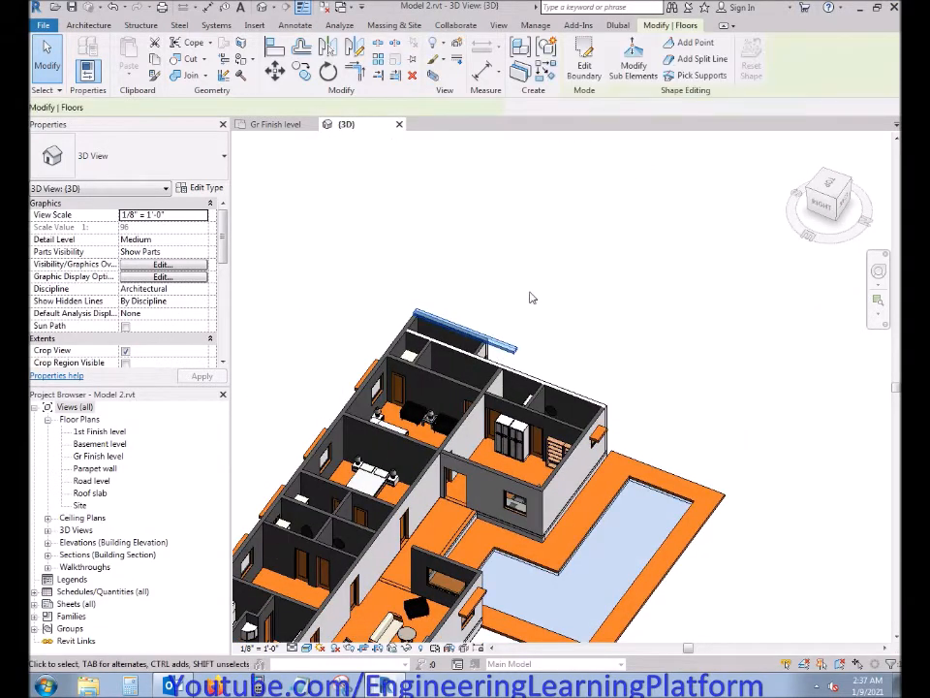
pyautogui.rightClick(529, 289)
pyautogui.moveTo(672, 362)
pyautogui.click(734, 354)
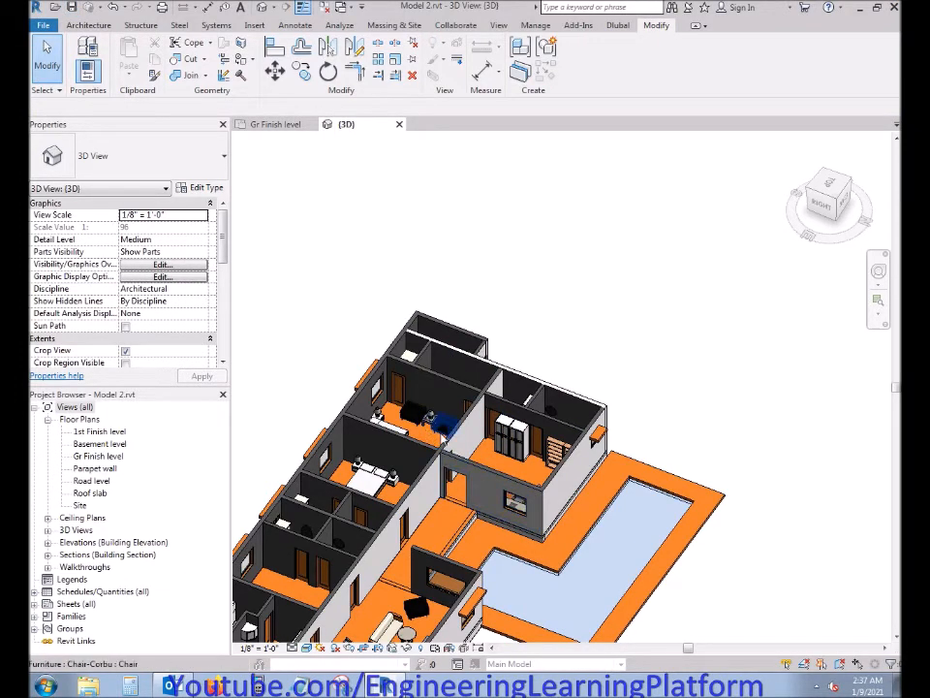
# In the Gr Finish level plan, create a building section facing the bedroom's chairs and coffee table, and open its view
pyautogui.click(276, 124)
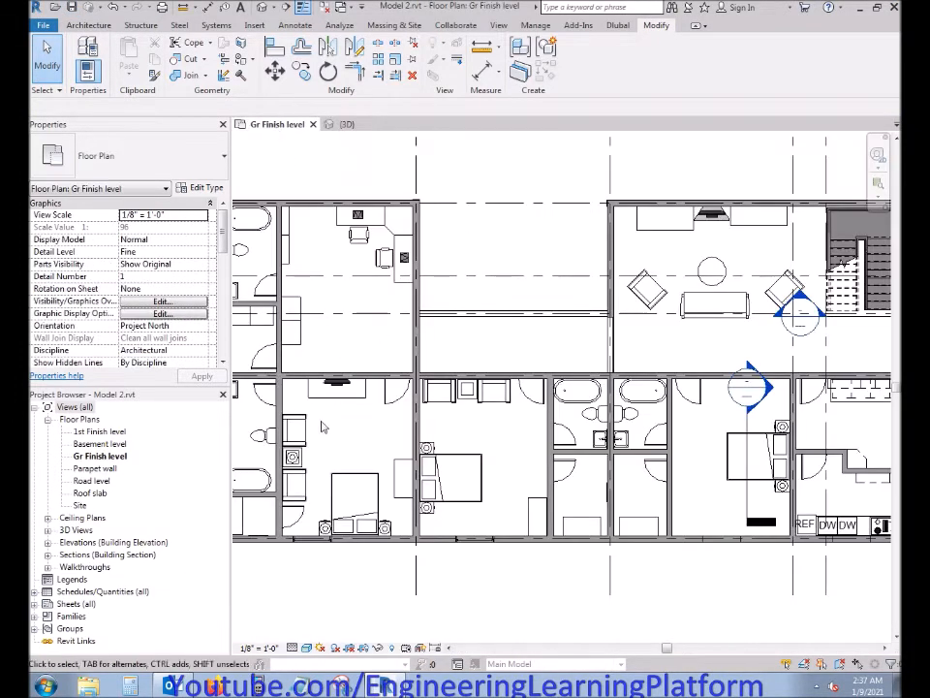
pyautogui.click(291, 6)
pyautogui.click(308, 506)
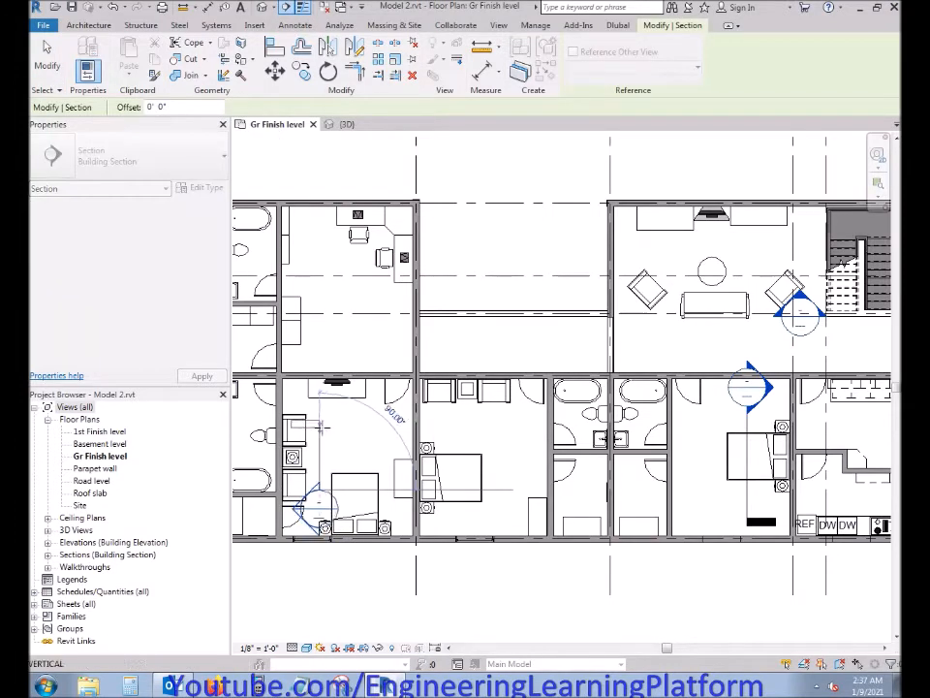
pyautogui.click(322, 435)
pyautogui.press('Escape')
pyautogui.click(353, 432)
pyautogui.rightClick(352, 432)
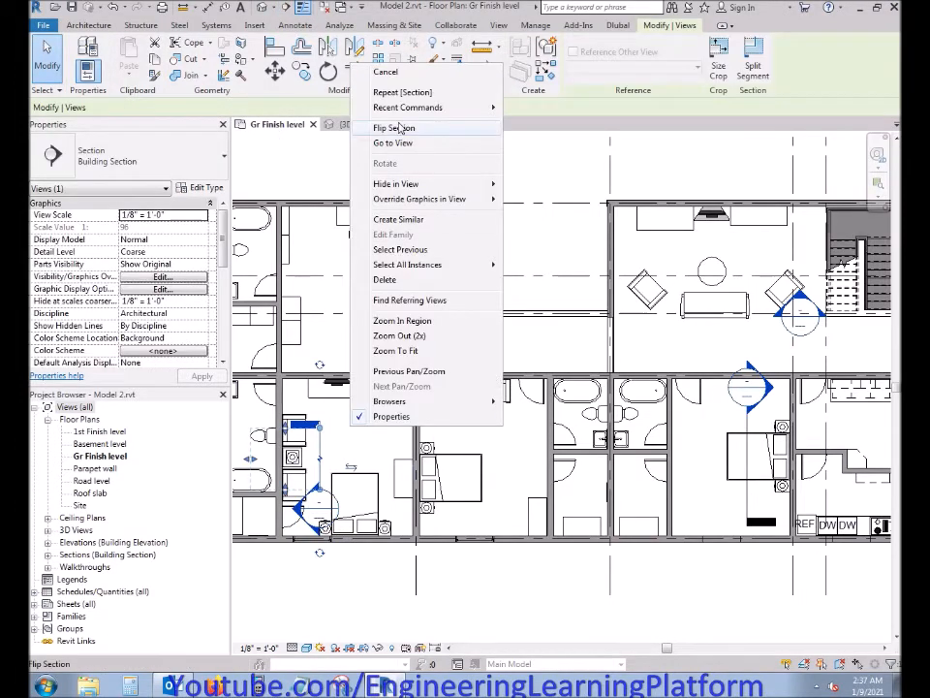
pyautogui.click(397, 142)
# Set the offset of the table lamp on the coffee table to 1' 0" from Gr Finish level
pyautogui.scroll(5, 524, 548)
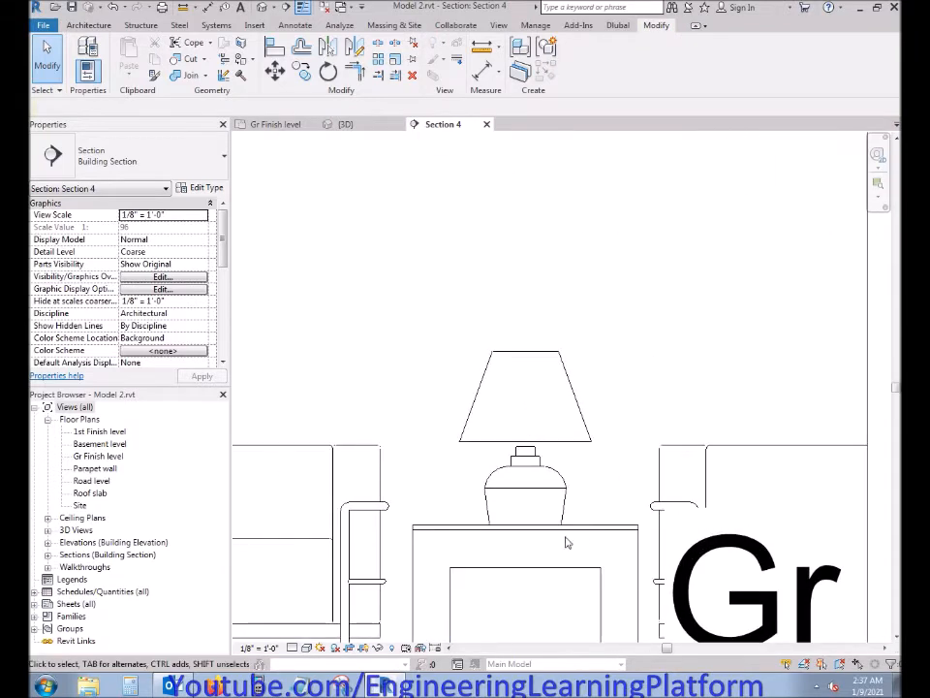
pyautogui.click(568, 521)
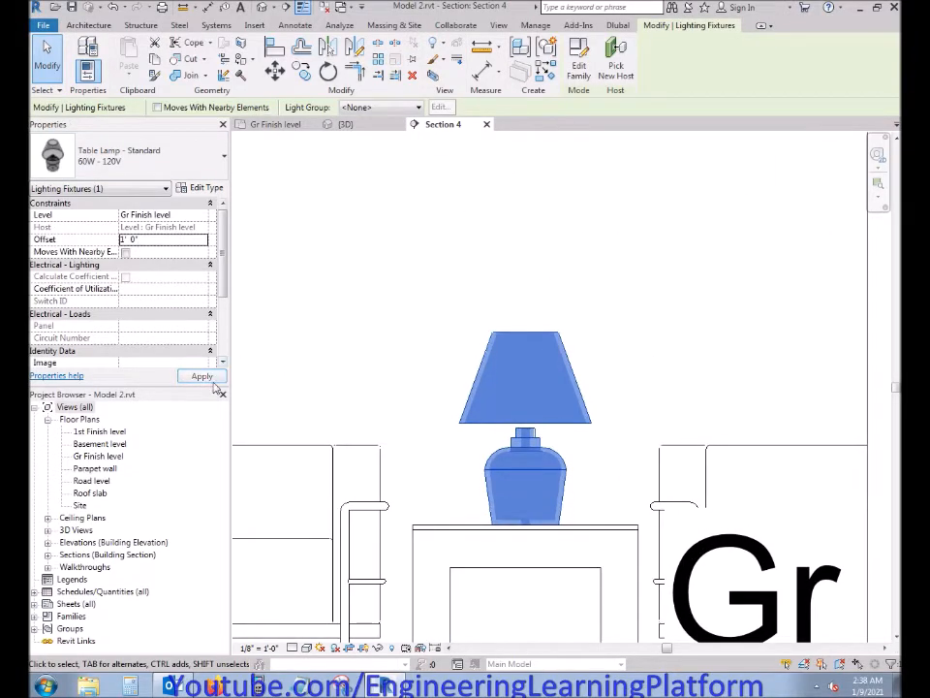
pyautogui.click(394, 433)
pyautogui.scroll(-3, 421, 455)
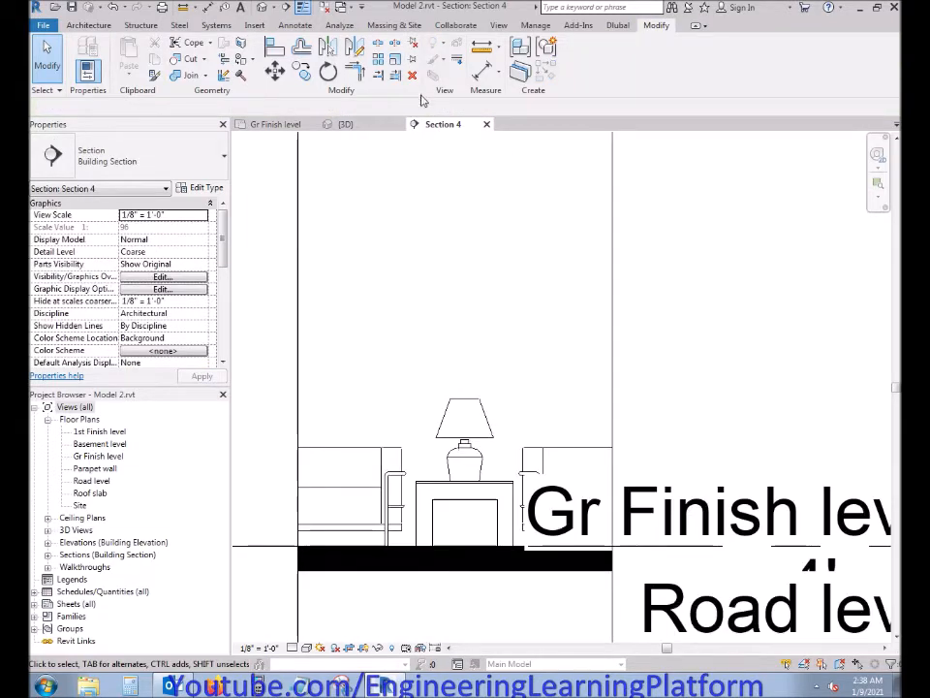
# Close the section view and delete its section line from the bedroom in the Gr Finish level plan
pyautogui.click(486, 124)
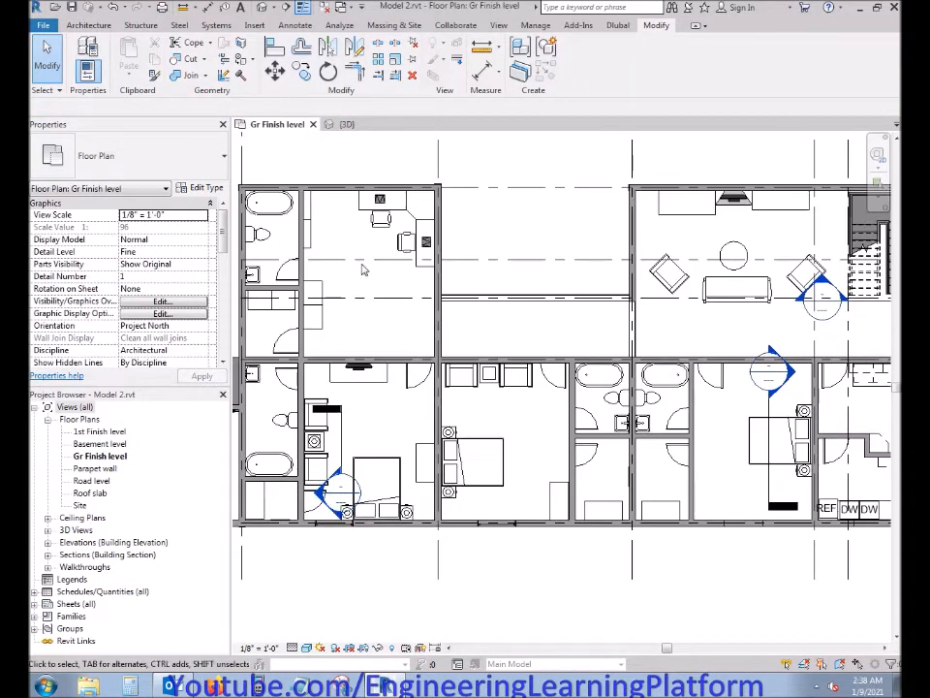
pyautogui.click(340, 456)
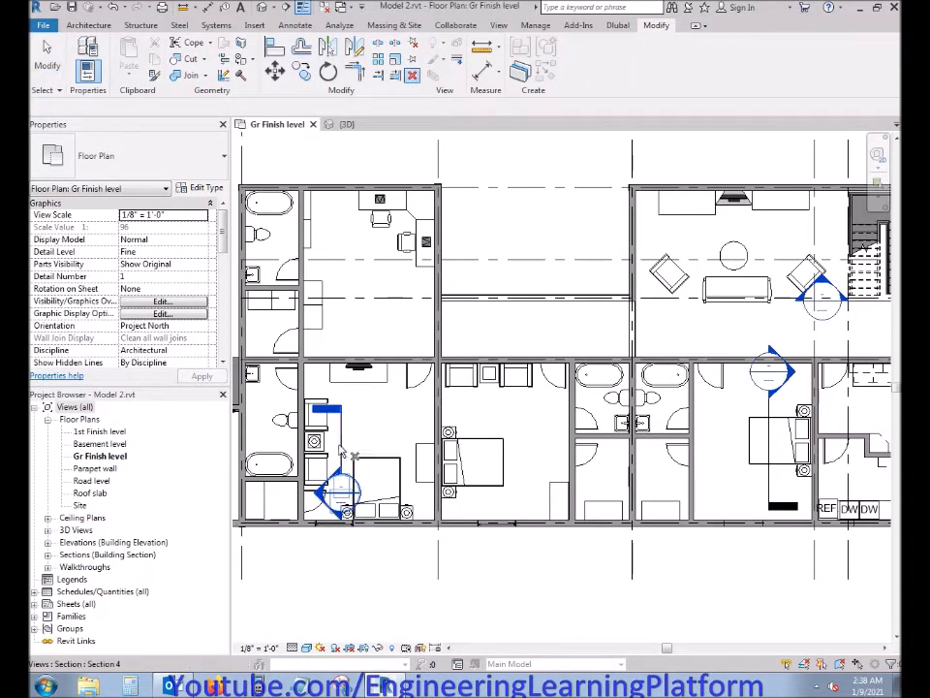
pyautogui.click(414, 77)
pyautogui.click(517, 386)
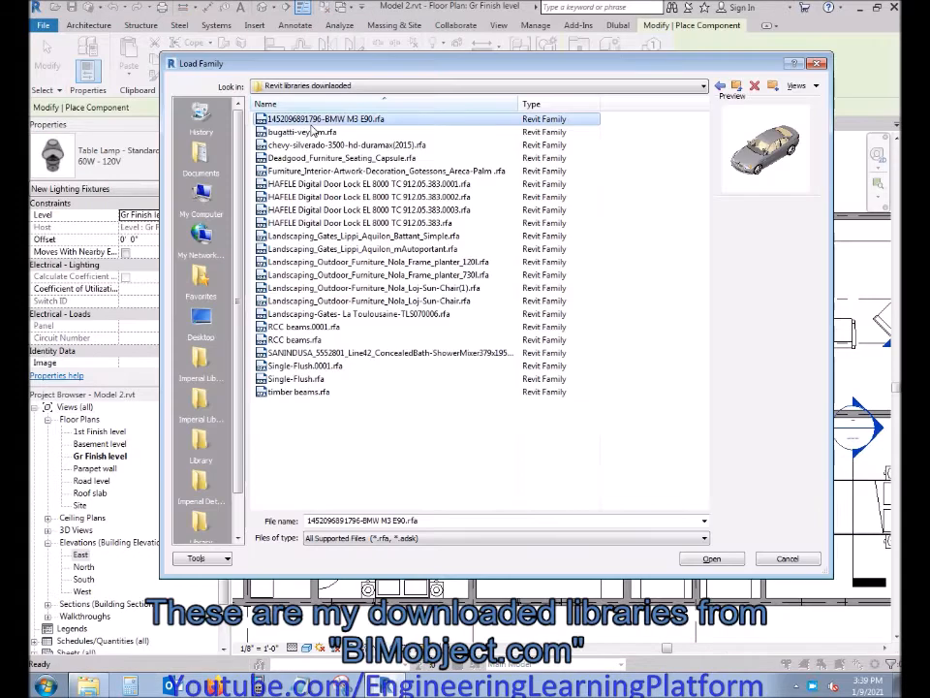
# Load the downloaded family Deadgood_Furniture_Seating_Capsule.rfa for placement
pyautogui.press('Down')
pyautogui.press('Down')
pyautogui.press('Down')
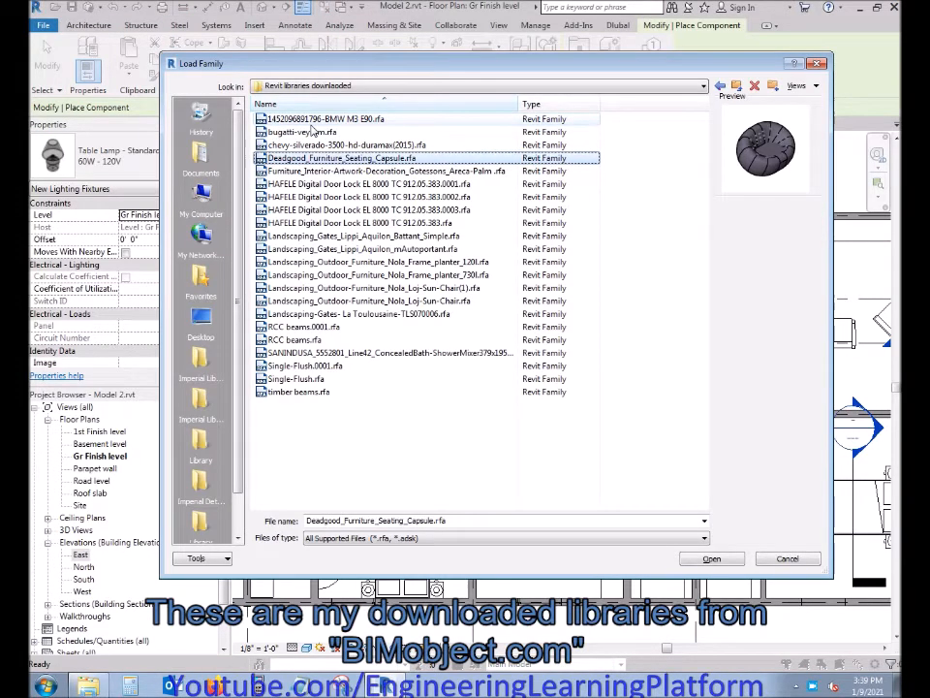
pyautogui.click(713, 560)
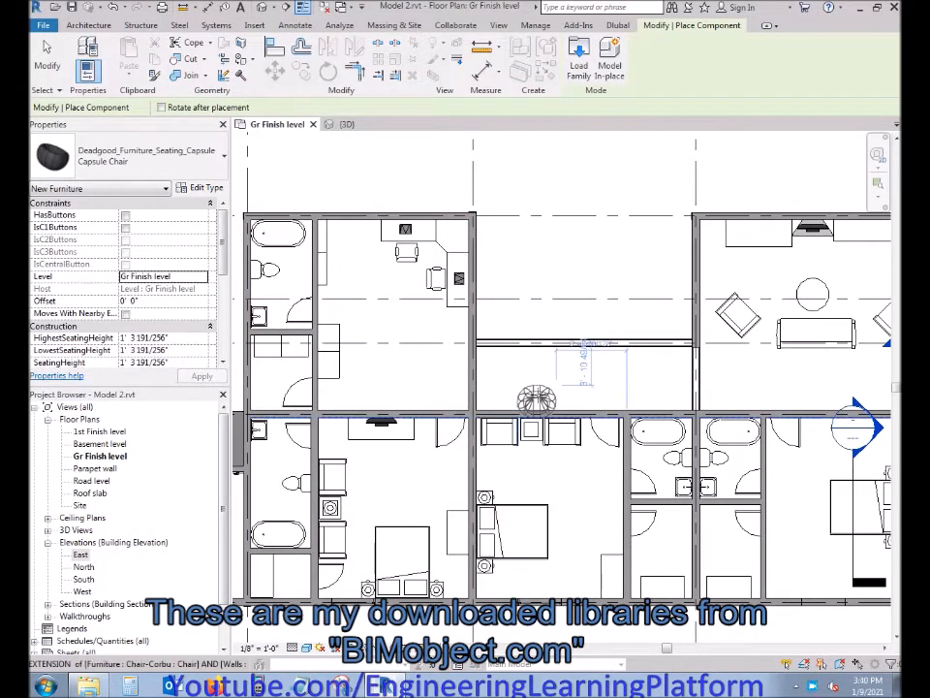
# Place two capsule chairs in the outer-wall corners of the bedroom beside the kitchen, turning the one by the kitchen wall diagonally
pyautogui.scroll(-1, 535, 397)
pyautogui.scroll(3, 661, 528)
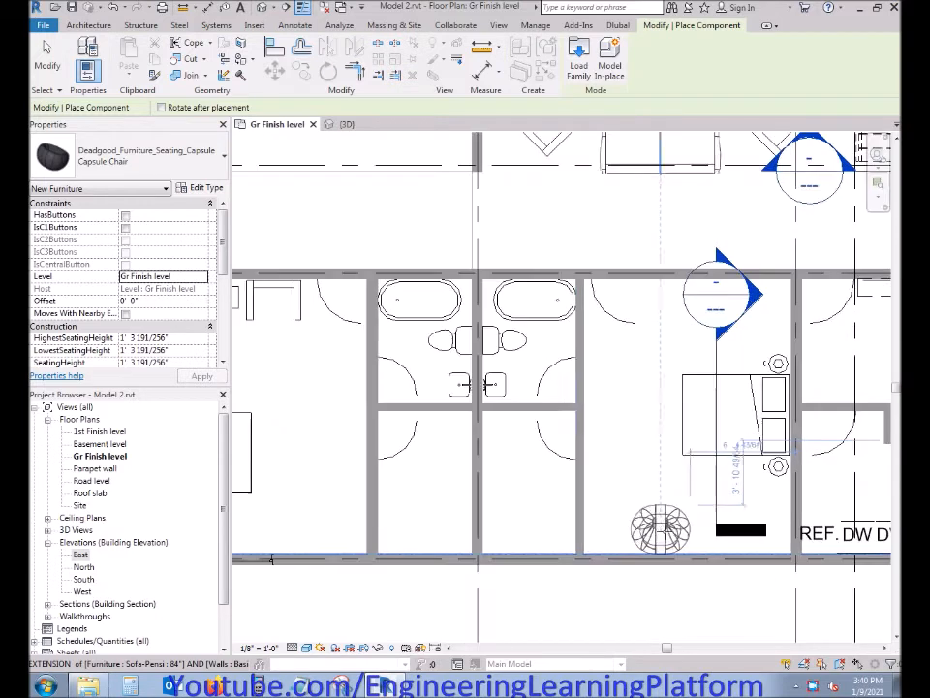
pyautogui.scroll(2, 622, 535)
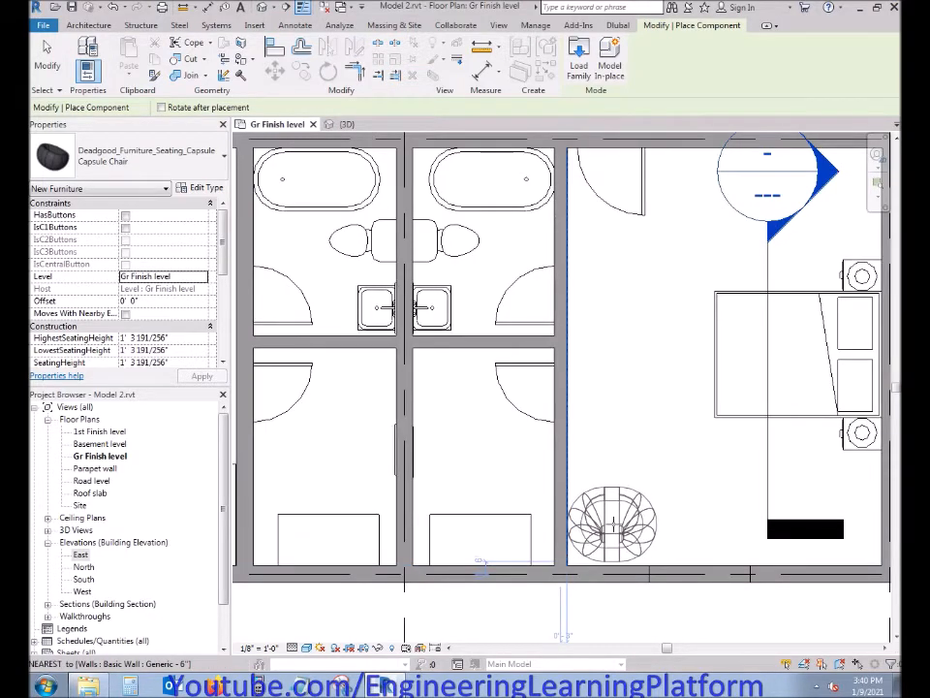
pyautogui.click(566, 565)
pyautogui.scroll(2, 562, 567)
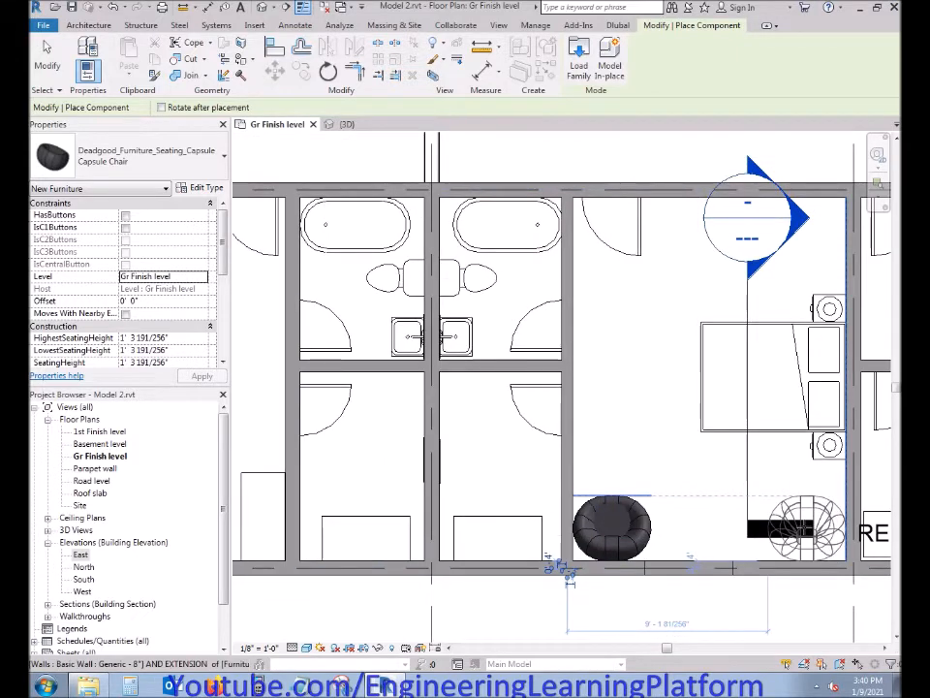
pyautogui.press('Escape')
pyautogui.press('Escape')
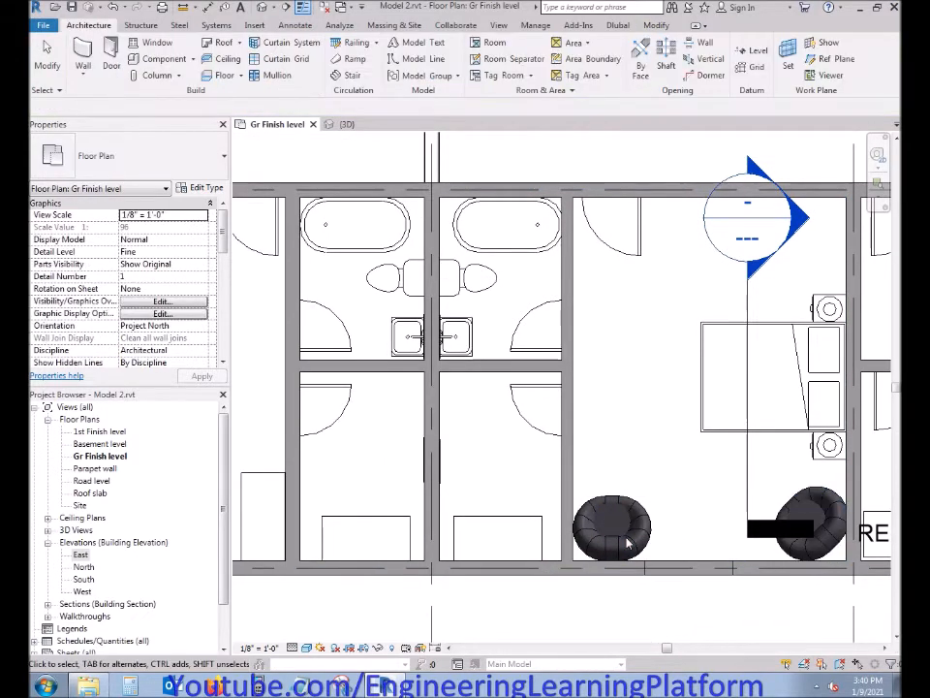
# Turn the capsule chair in the closet-side corner toward the bed, finishing with a 45° rotation
pyautogui.click(617, 542)
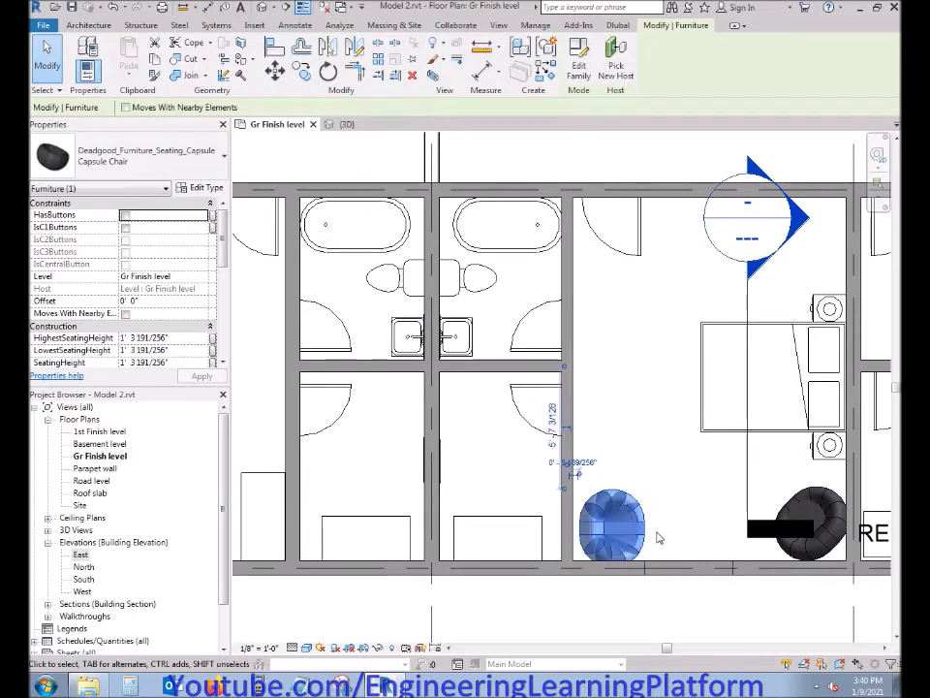
pyautogui.click(327, 71)
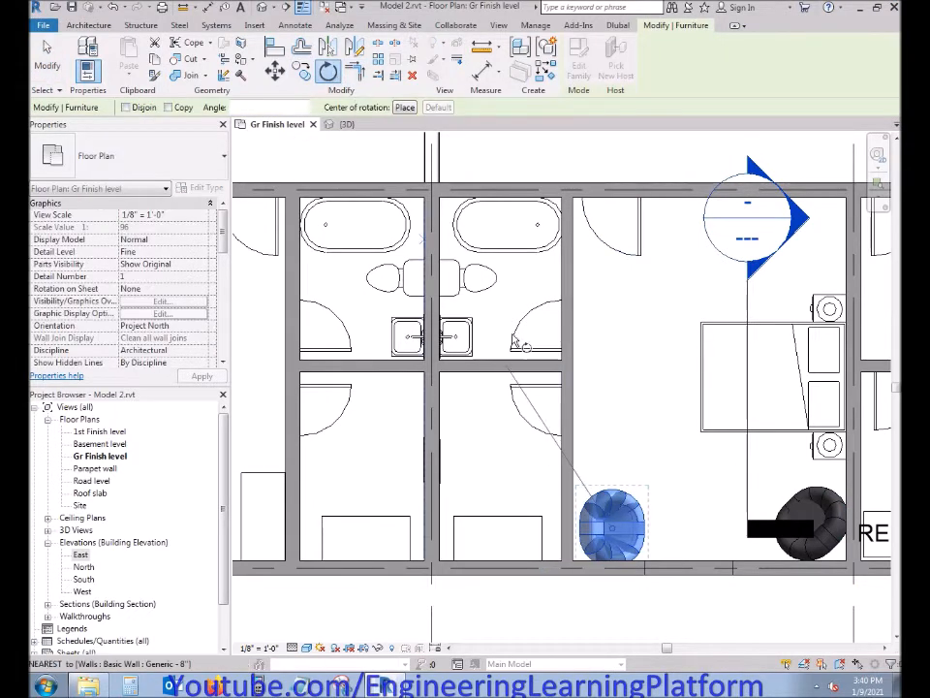
pyautogui.click(662, 533)
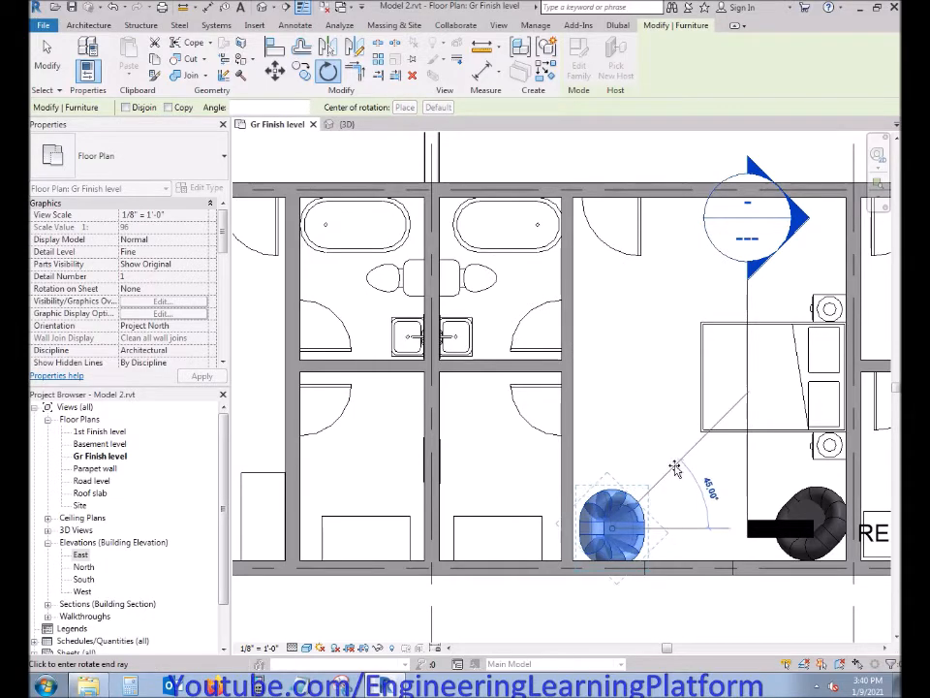
pyautogui.click(681, 463)
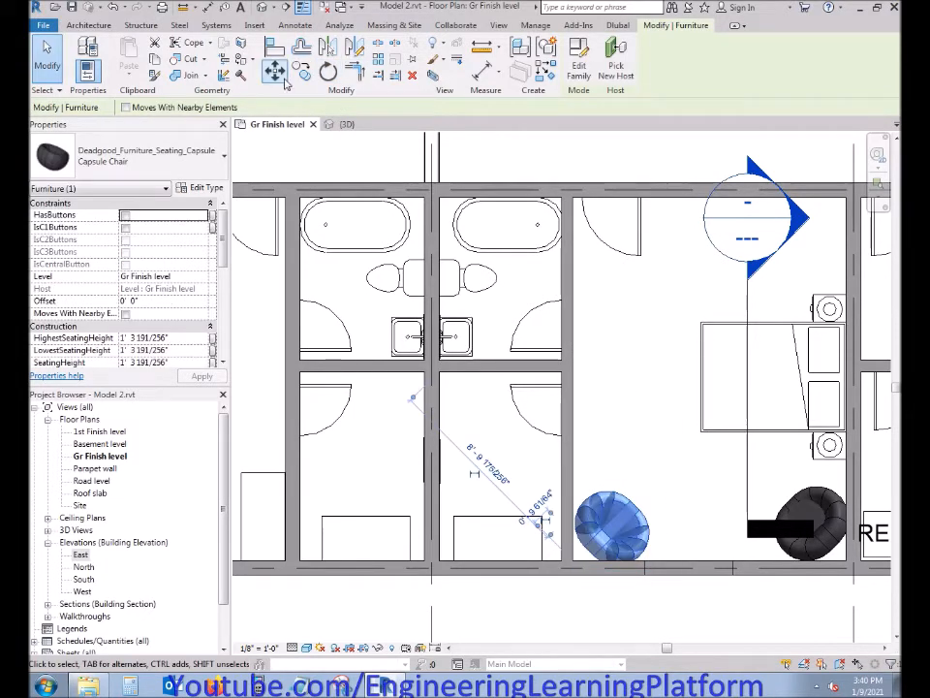
# Nudge the rotated capsule chair in small moves so it fits into the corner just clear of both walls
pyautogui.press('m')
pyautogui.press('v')
pyautogui.scroll(3, 654, 586)
pyautogui.click(681, 435)
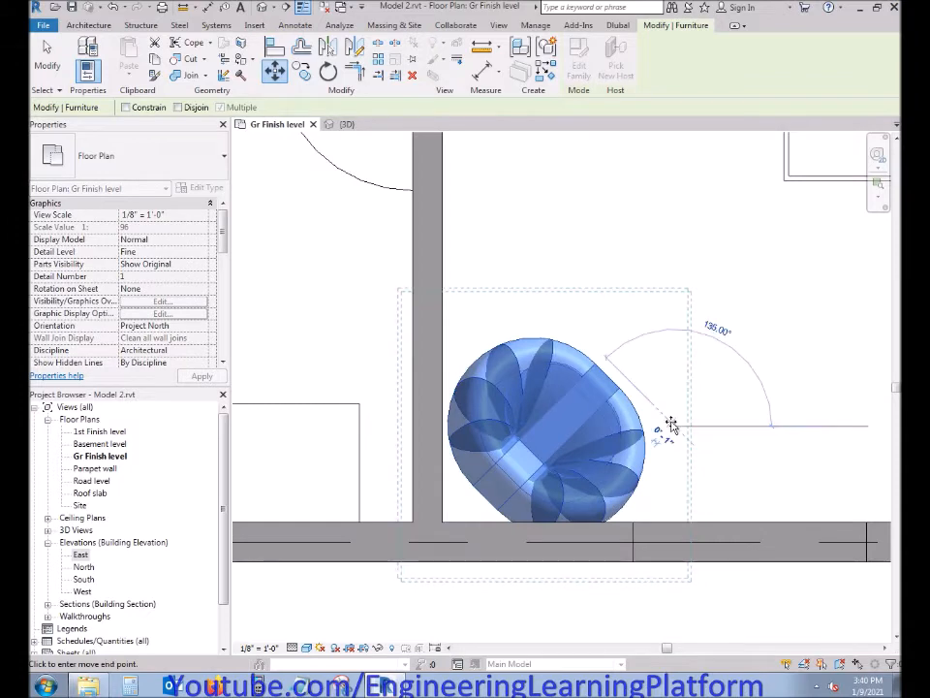
pyautogui.click(668, 423)
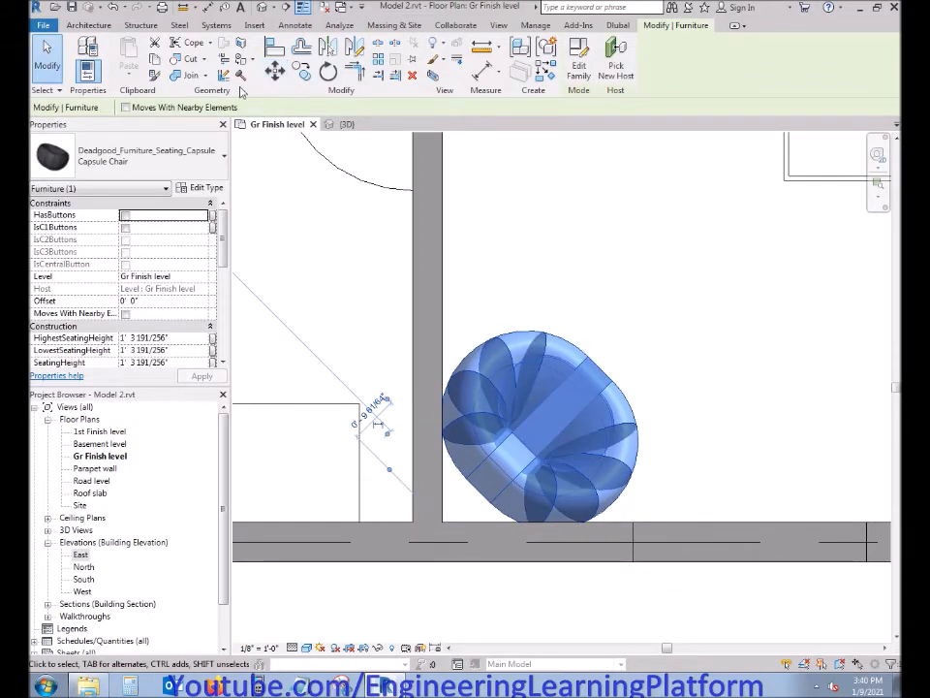
pyautogui.press('m')
pyautogui.press('v')
pyautogui.click(632, 334)
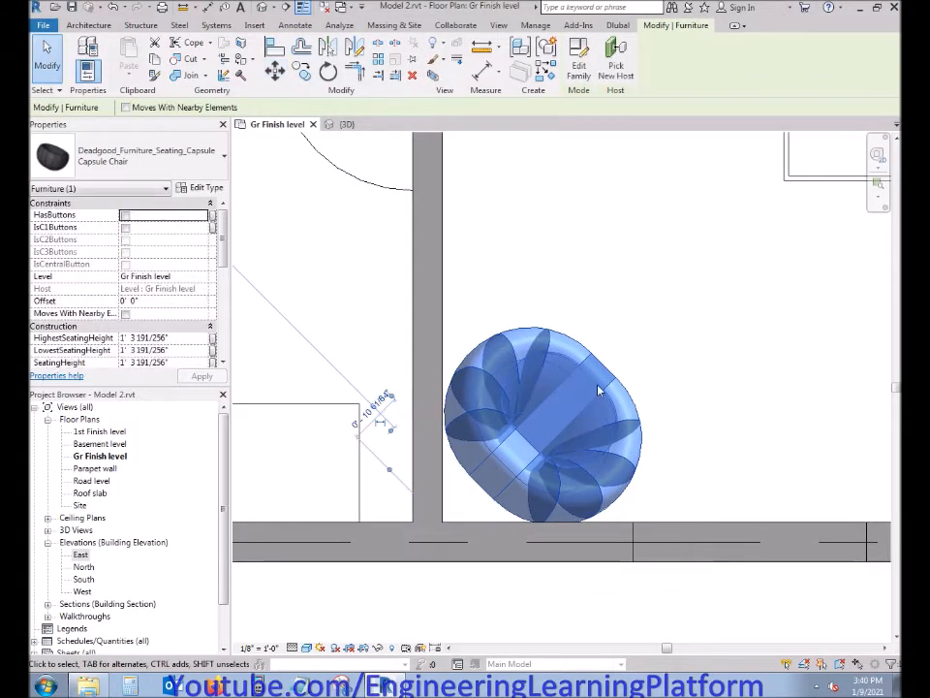
pyautogui.press('m')
pyautogui.press('v')
pyautogui.click(621, 321)
pyautogui.click(628, 324)
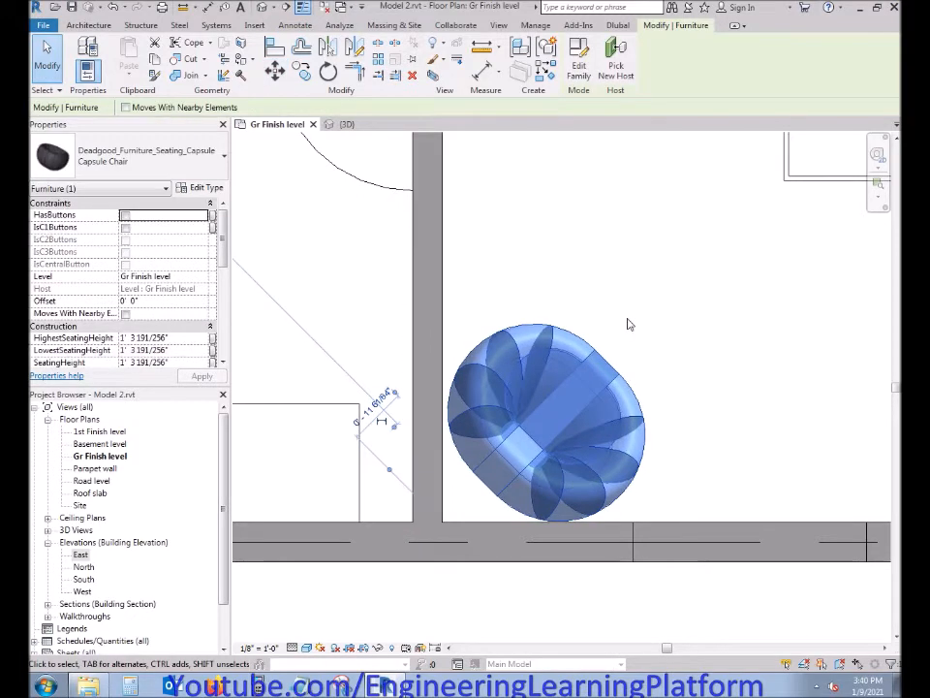
pyautogui.press('m')
pyautogui.press('v')
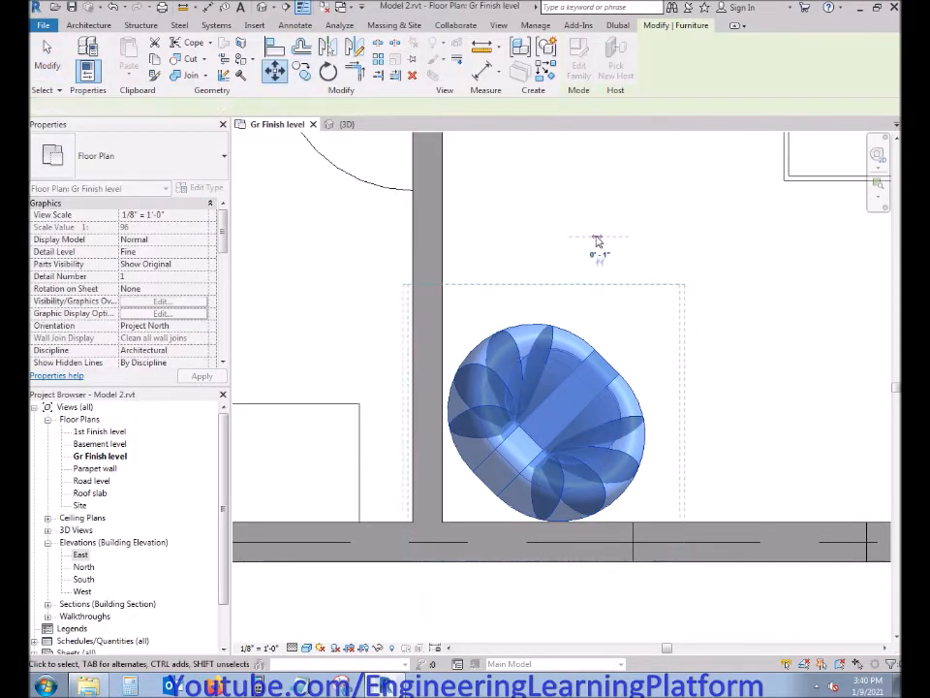
pyautogui.click(599, 242)
pyautogui.scroll(-4, 668, 440)
pyautogui.press('Escape')
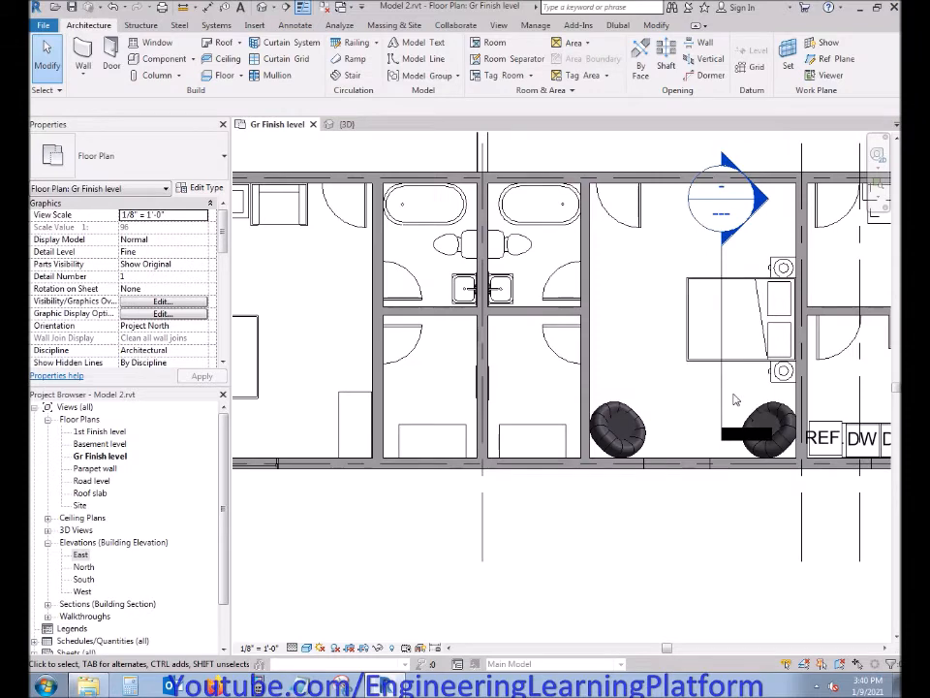
# Delete the remaining section line running through the bedroom with the capsule chairs
pyautogui.click(722, 391)
pyautogui.press('Delete')
pyautogui.click(512, 387)
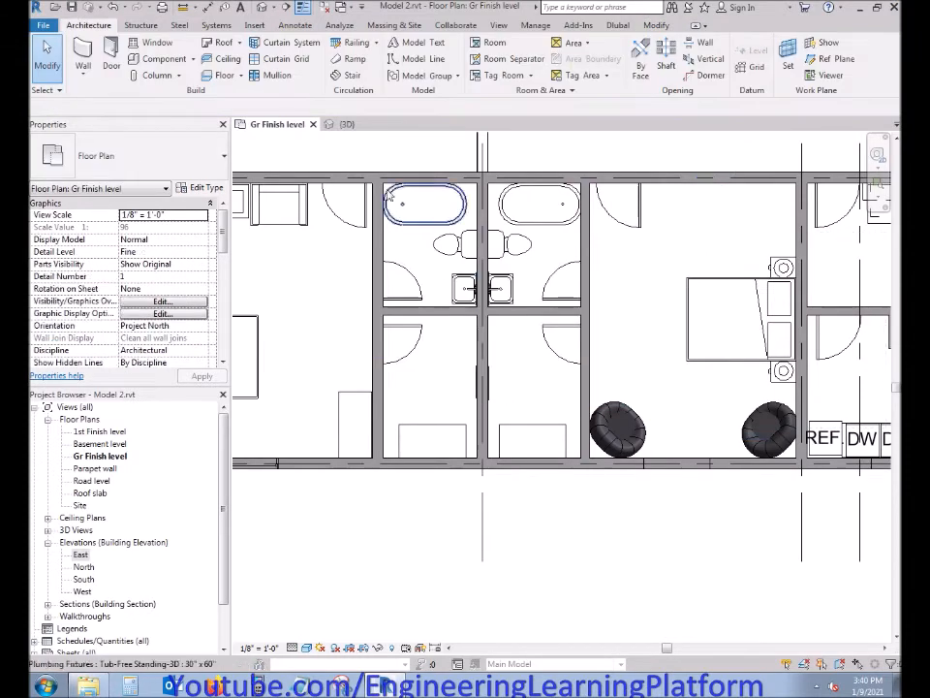
# Examine the two capsule chairs in the bedroom in the 3D view
pyautogui.click(357, 127)
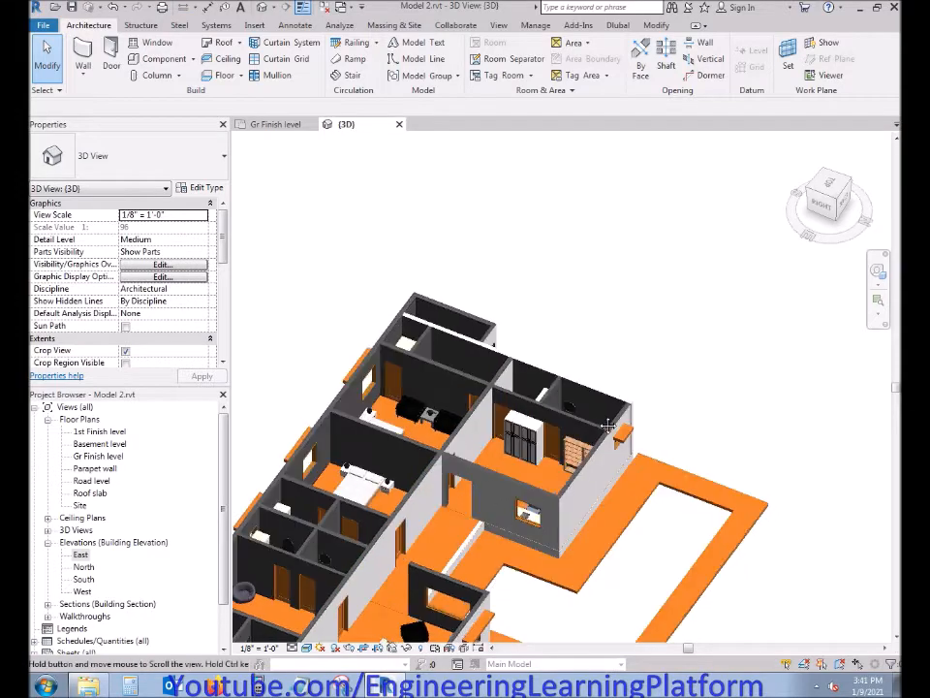
pyautogui.moveTo(608, 425); pyautogui.dragTo(733, 330, button='middle')
pyautogui.keyDown('shift'); pyautogui.moveTo(515, 525); pyautogui.dragTo(373, 523, button='middle'); pyautogui.keyUp('shift')
pyautogui.moveTo(600, 385); pyautogui.dragTo(599, 387, button='middle')
pyautogui.moveTo(263, 434); pyautogui.dragTo(429, 462, button='middle')
pyautogui.scroll(3, 429, 465)
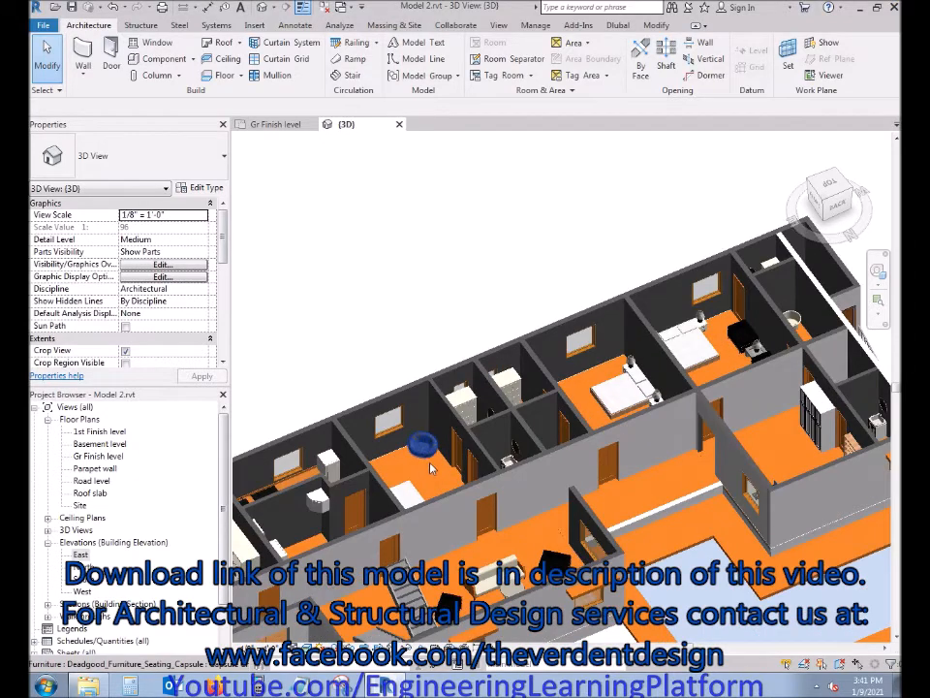
pyautogui.click(423, 443)
pyautogui.keyDown('shift'); pyautogui.moveTo(423, 444); pyautogui.dragTo(424, 421, button='middle'); pyautogui.keyUp('shift')
pyautogui.click(302, 170)
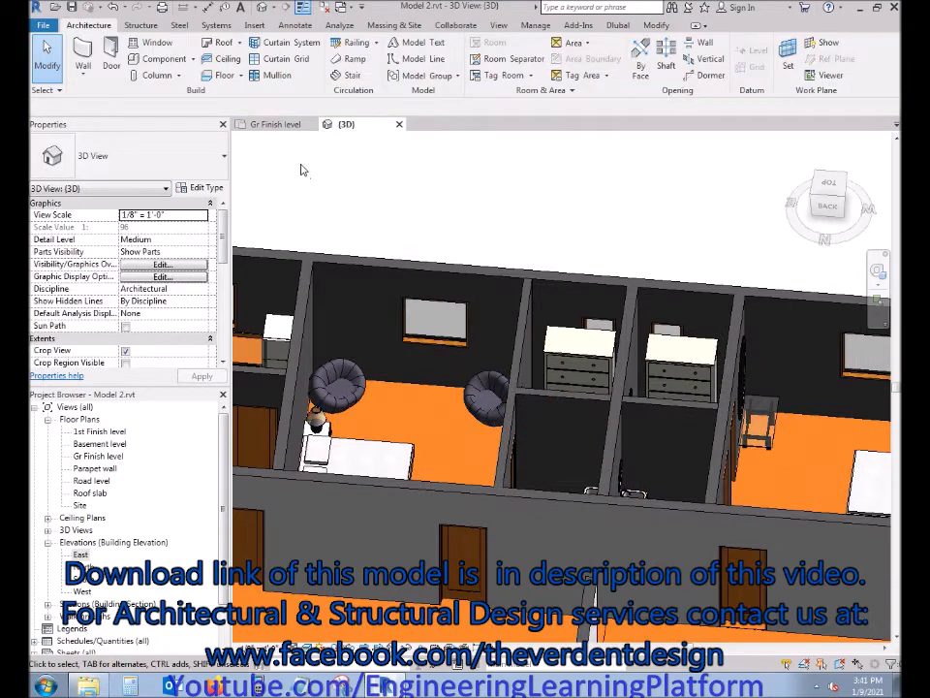
pyautogui.click(285, 125)
pyautogui.moveTo(673, 479); pyautogui.dragTo(598, 505, button='middle')
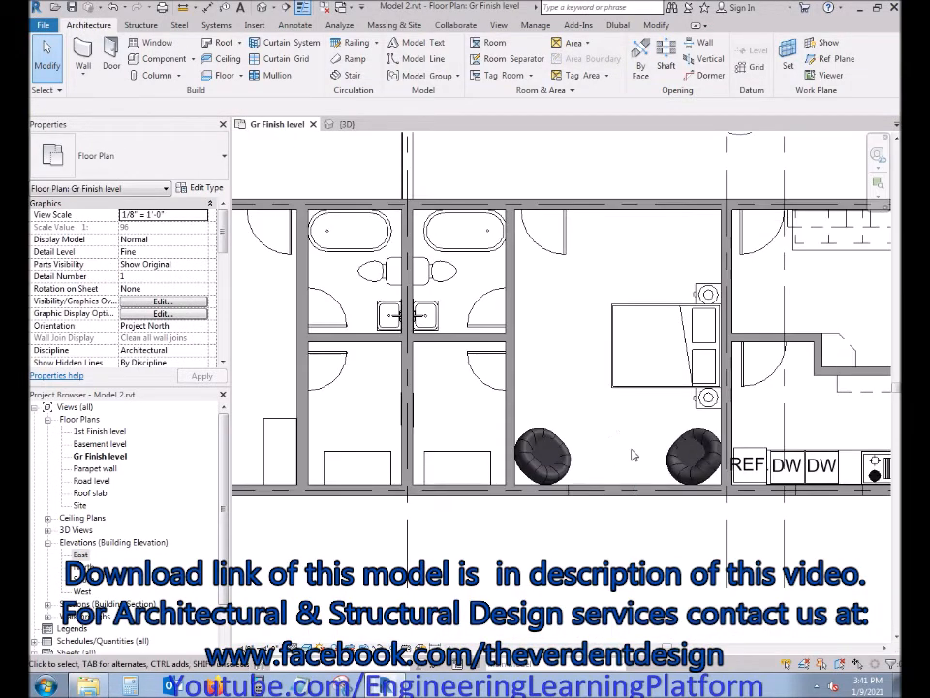
pyautogui.click(346, 124)
pyautogui.moveTo(407, 442)
pyautogui.keyDown('shift'); pyautogui.mouseDown(button='middle')
pyautogui.moveTo(342, 403)
pyautogui.moveTo(380, 440)
pyautogui.moveTo(404, 442)
pyautogui.mouseUp(button='middle'); pyautogui.keyUp('shift')
# In the Gr Finish level plan, load the downloaded Landscaping_Outdoor-Furniture_Nola_Loj-Sun-Chair family as a component
pyautogui.click(278, 124)
pyautogui.scroll(-3, 585, 447)
pyautogui.scroll(1, 560, 463)
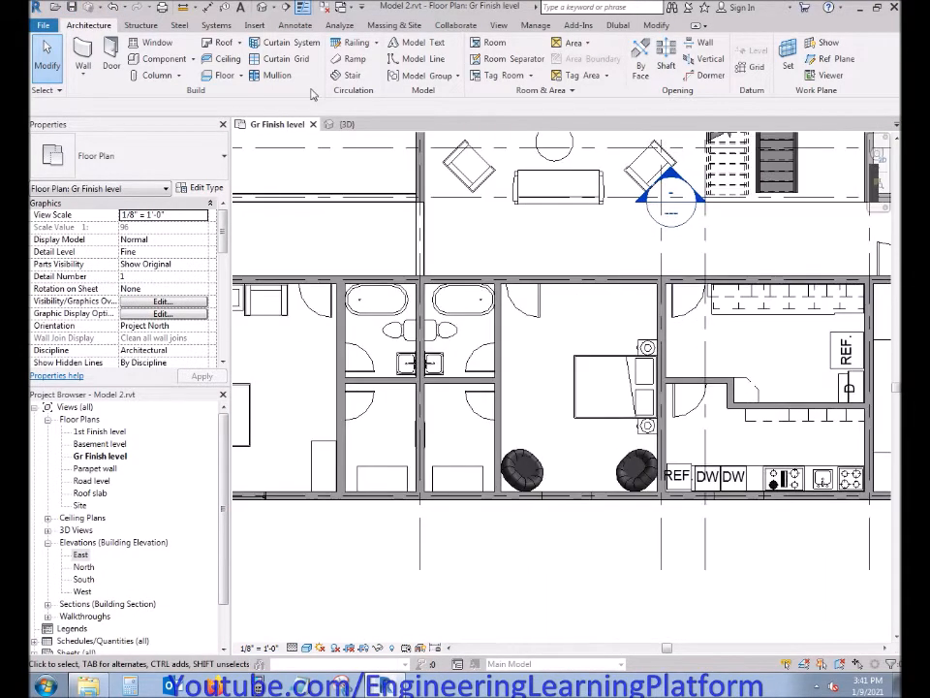
pyautogui.click(157, 60)
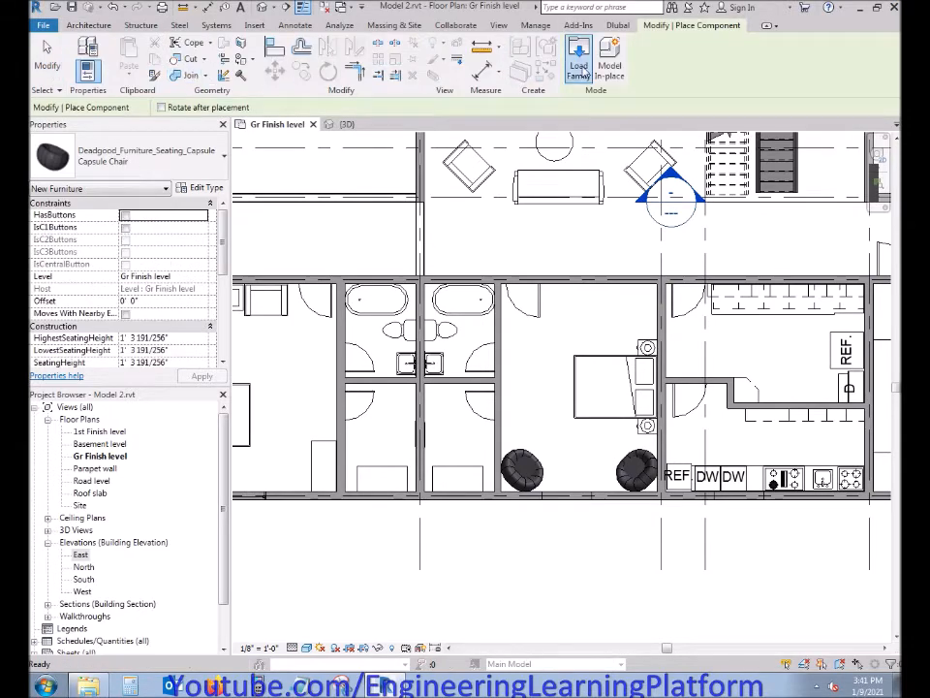
pyautogui.click(579, 68)
pyautogui.click(722, 559)
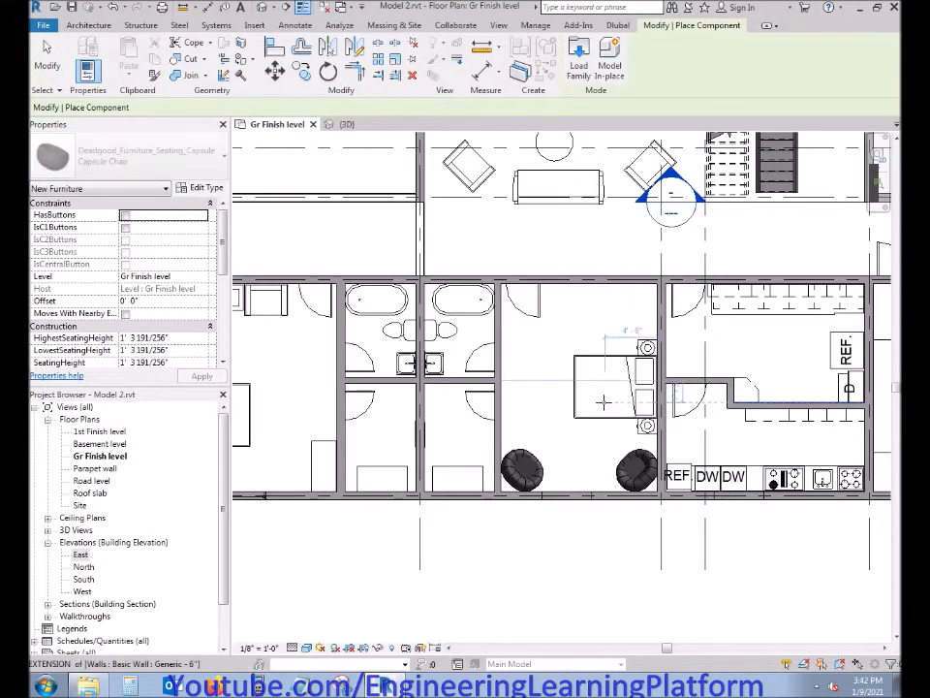
# Place the outdoor sun chair in the open strip between grids 2 and 3, behind the low front wall
pyautogui.scroll(-1, 540, 392)
pyautogui.moveTo(469, 305); pyautogui.dragTo(665, 502, button='middle')
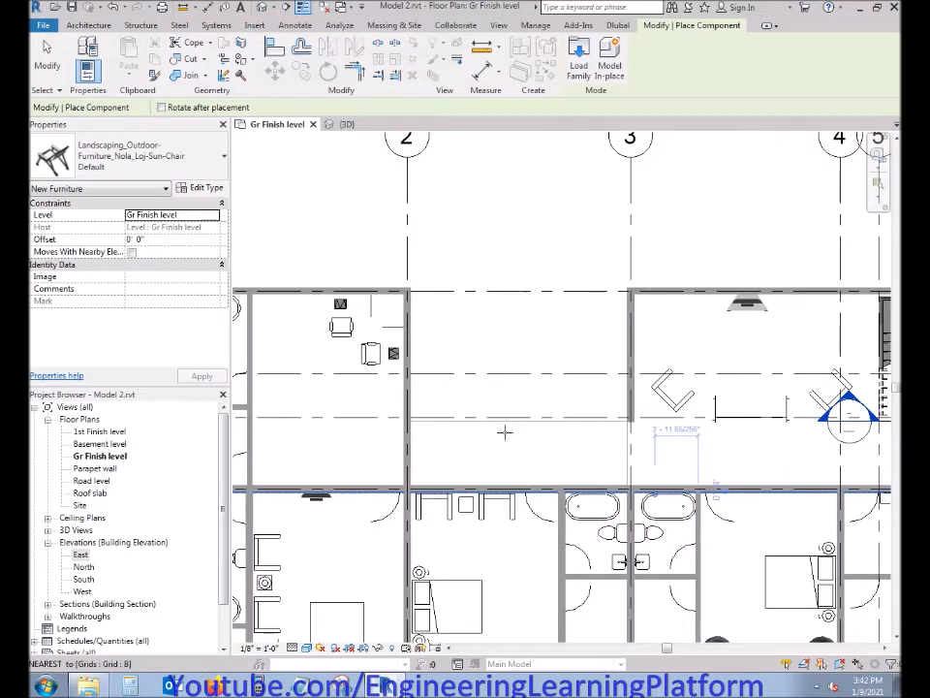
pyautogui.scroll(1, 448, 467)
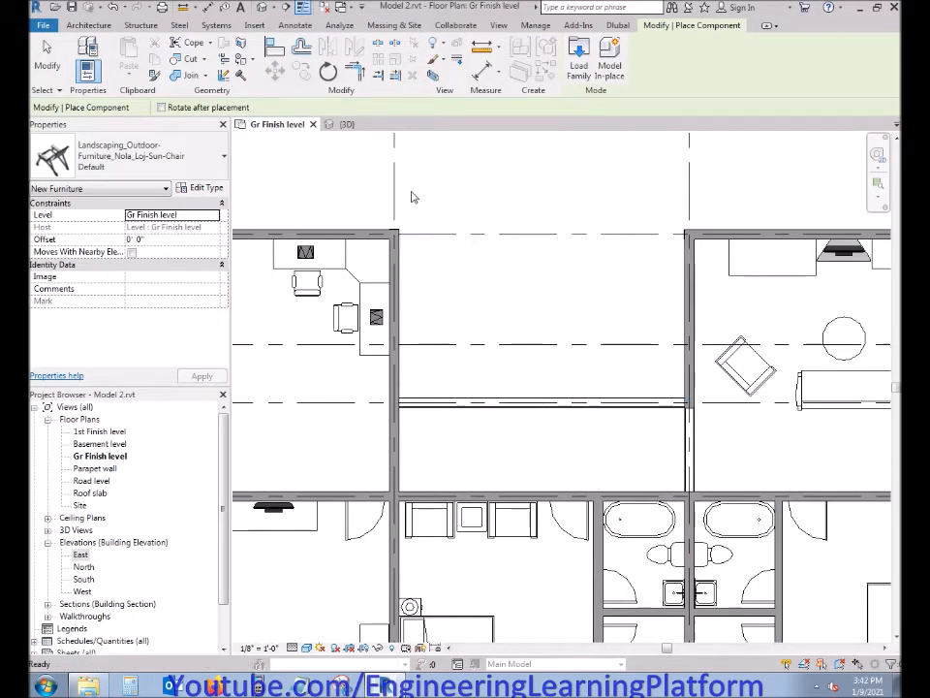
# Examine the placed sun chair in the 3D view
pyautogui.click(346, 124)
pyautogui.scroll(-2, 538, 407)
pyautogui.moveTo(555, 507); pyautogui.dragTo(471, 271, button='middle')
pyautogui.scroll(3, 662, 351)
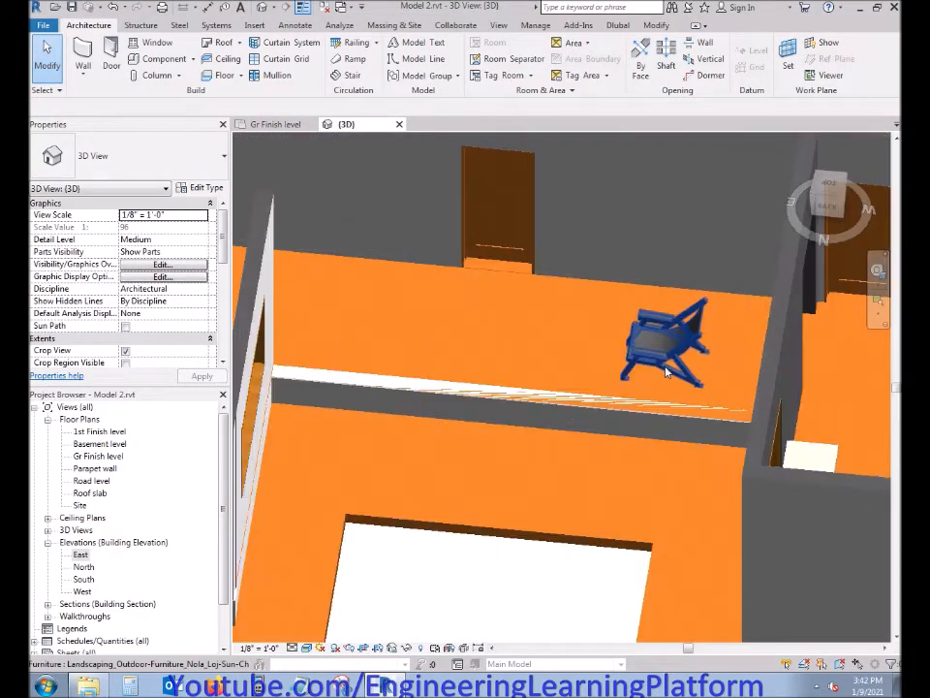
# Select the sun chair in the Gr Finish level plan and check for it among the revealed hidden elements
pyautogui.click(278, 124)
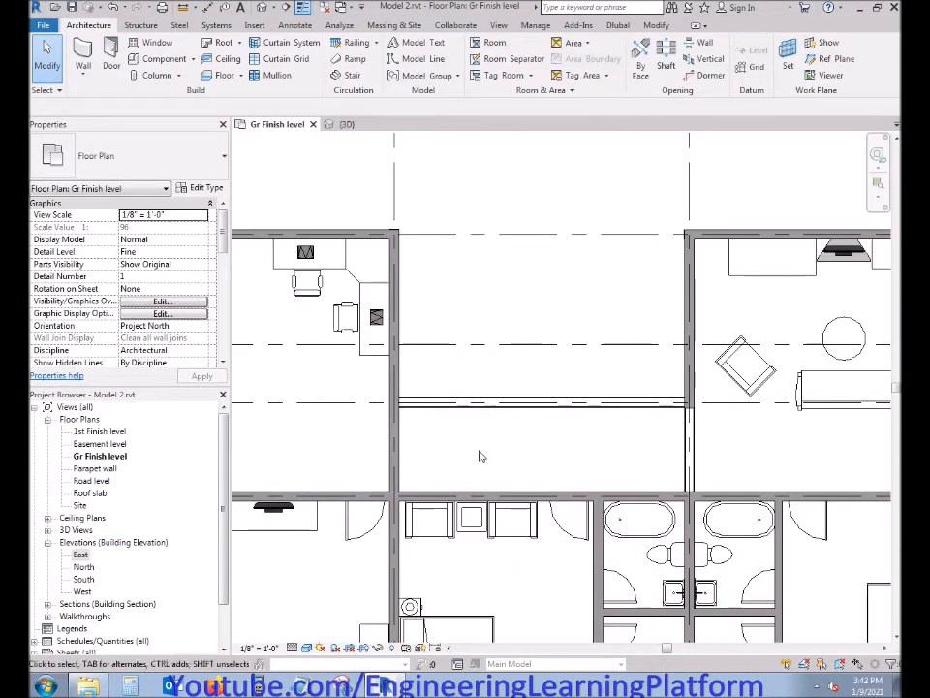
pyautogui.click(535, 465)
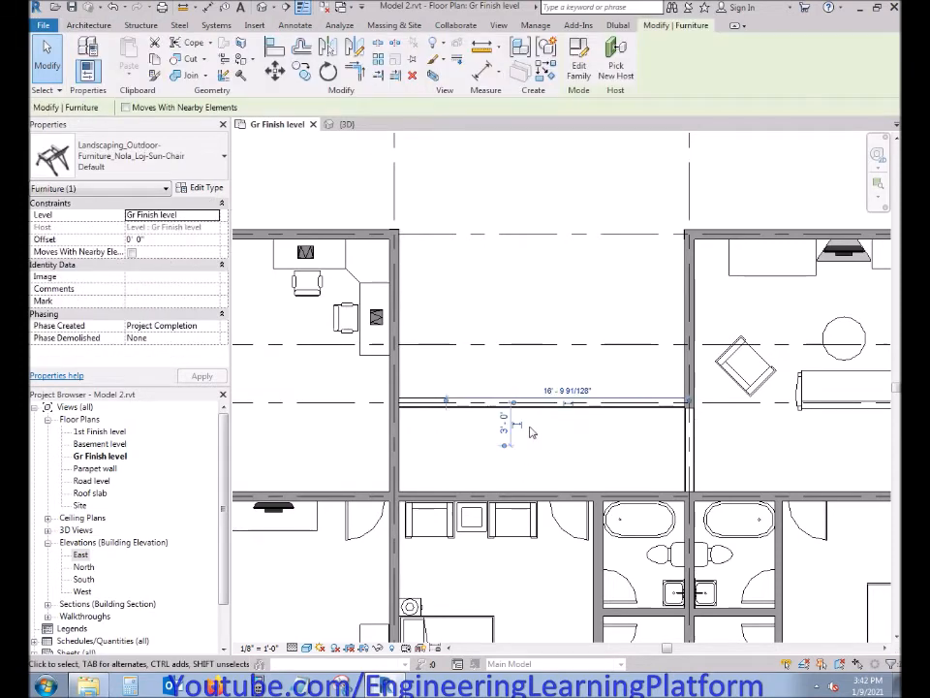
pyautogui.click(391, 648)
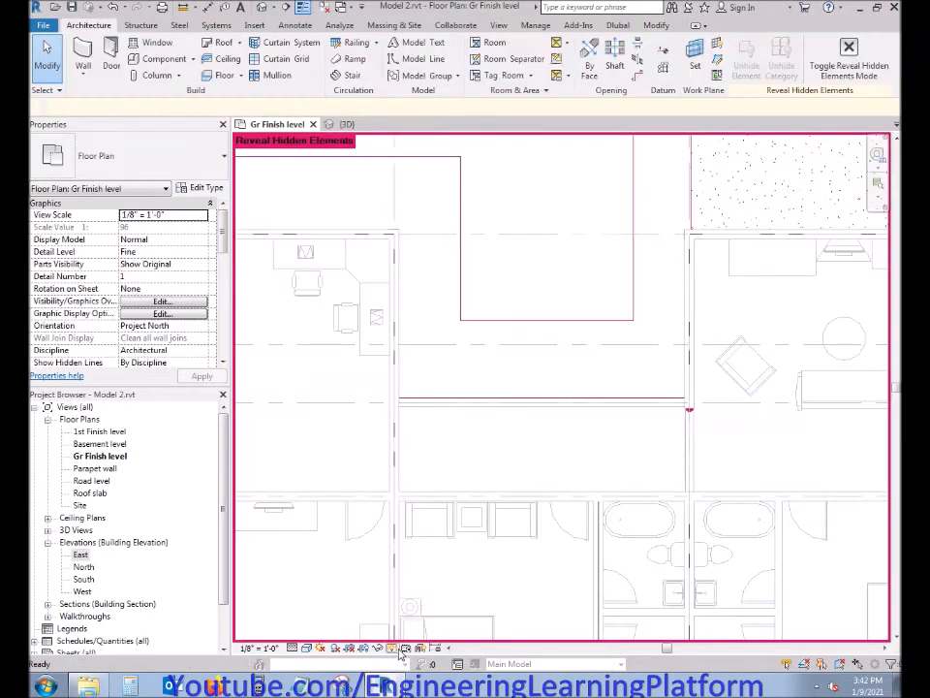
pyautogui.click(392, 648)
pyautogui.moveTo(423, 380); pyautogui.dragTo(532, 499)
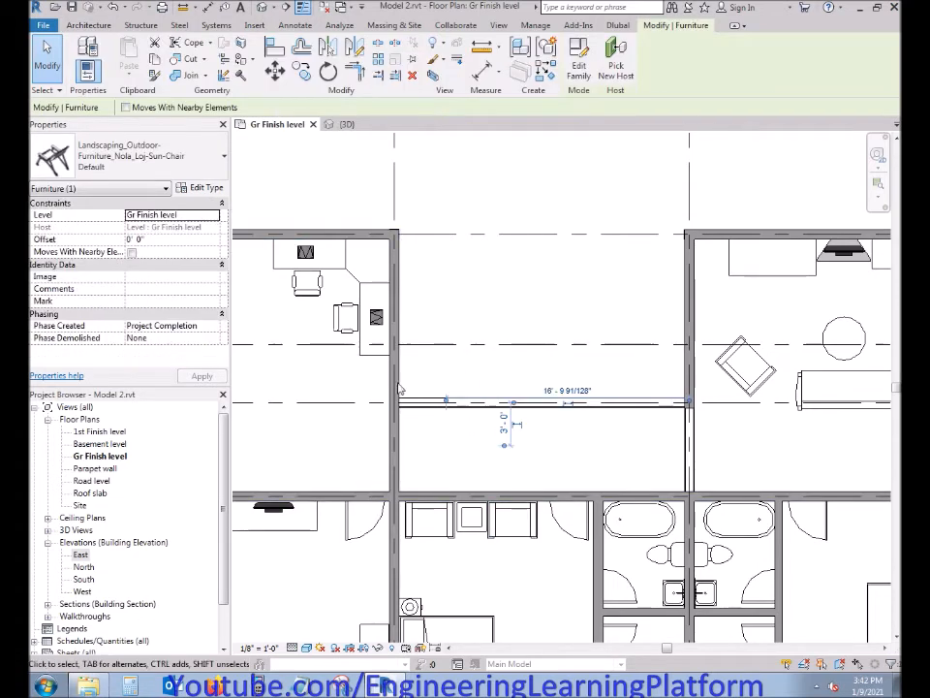
pyautogui.click(542, 295)
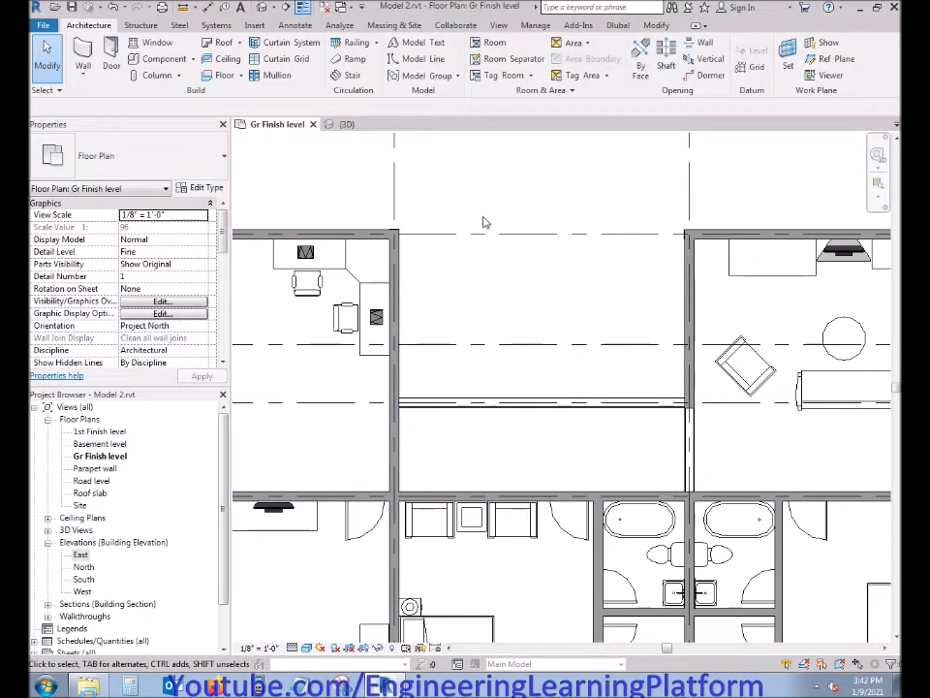
pyautogui.click(346, 124)
pyautogui.click(275, 124)
pyautogui.moveTo(417, 362); pyautogui.dragTo(507, 451)
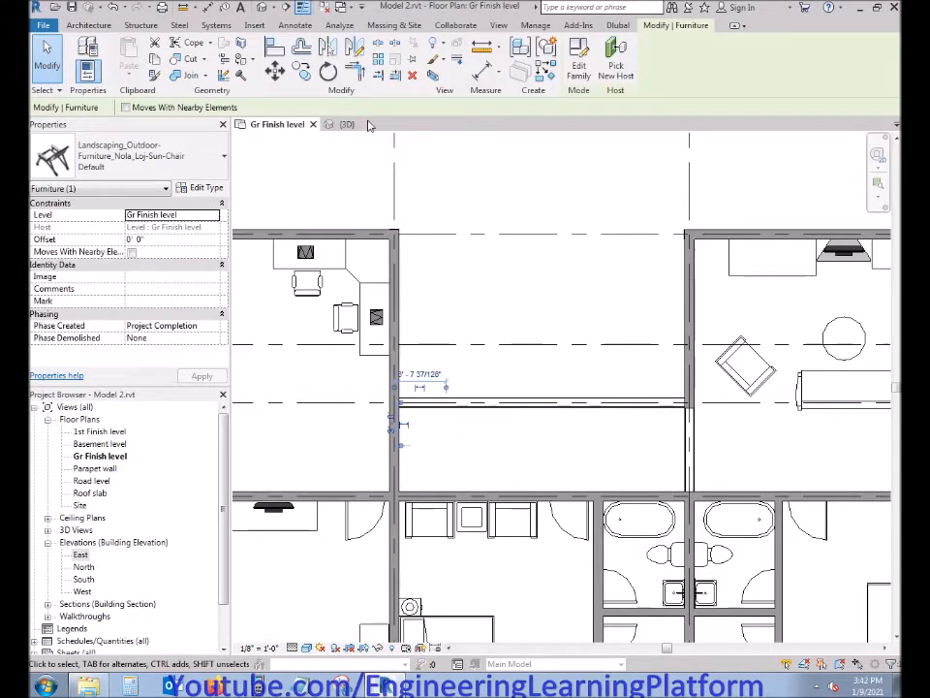
pyautogui.press('m')
pyautogui.press('v')
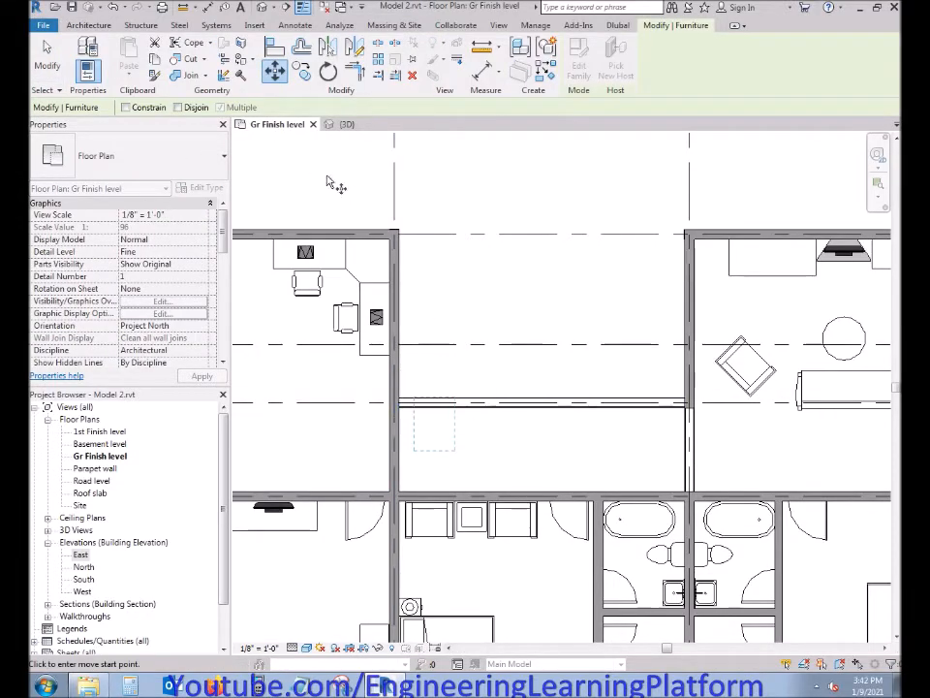
pyautogui.press('Escape')
pyautogui.press('Escape')
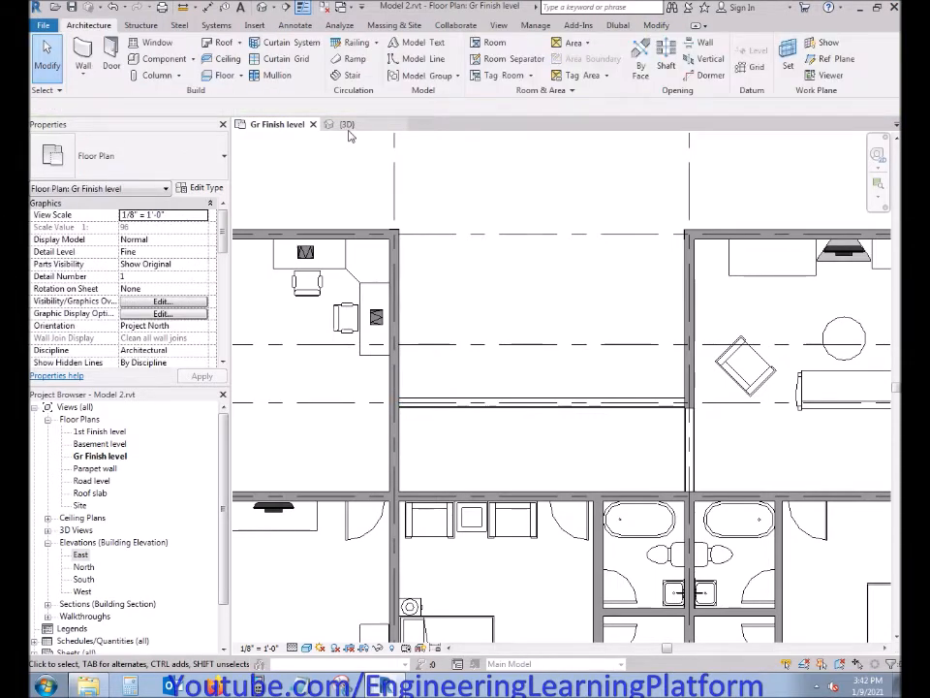
# In the 3D view seen from above, move the sun chair past the low front wall onto the slab beside the pool
pyautogui.click(346, 124)
pyautogui.click(826, 189)
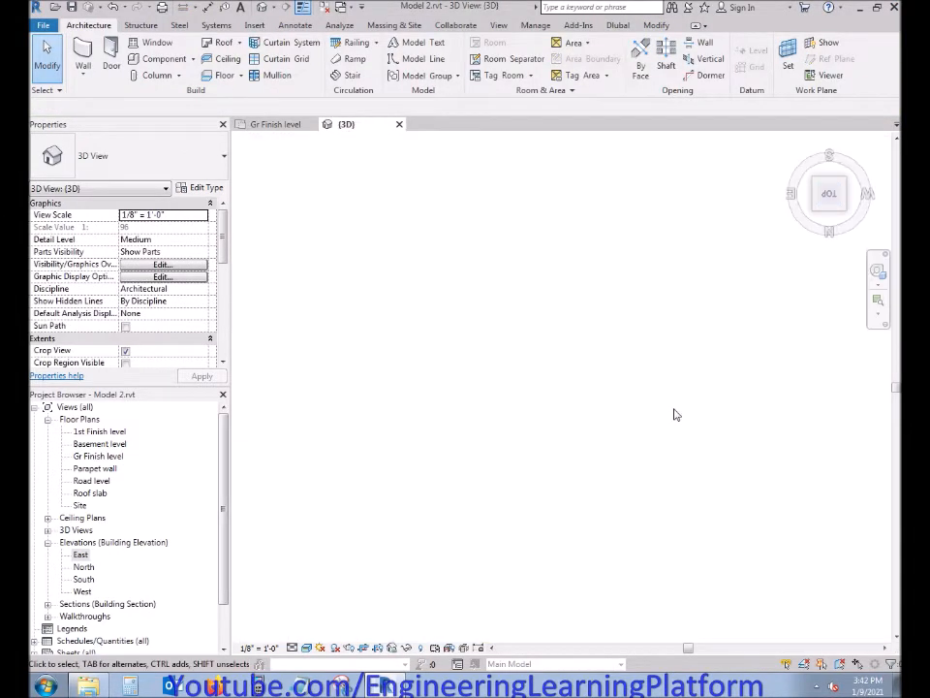
pyautogui.scroll(10, 545, 446)
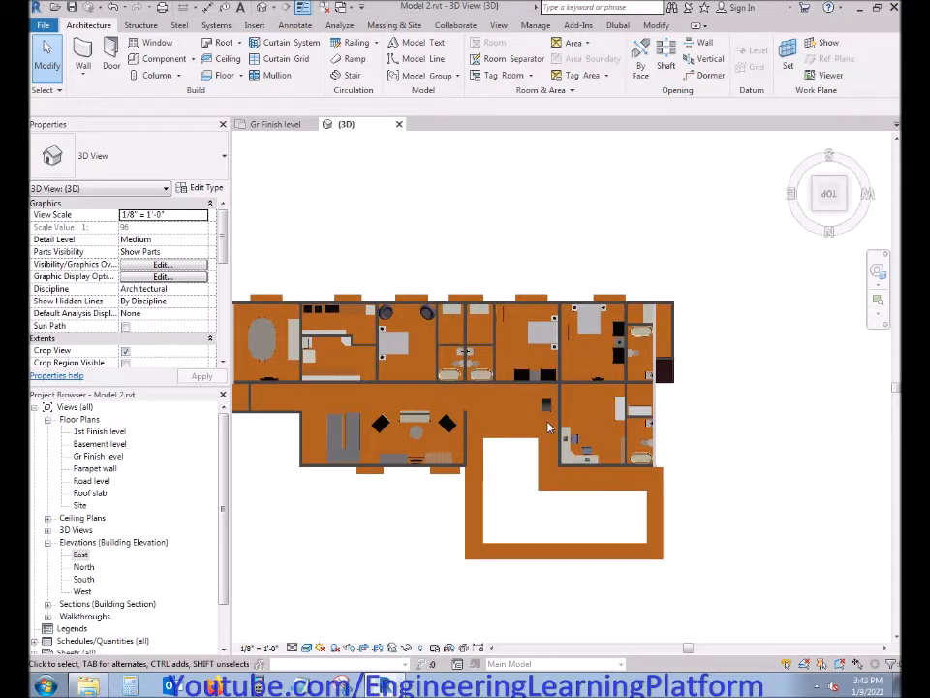
pyautogui.scroll(-3, 543, 407)
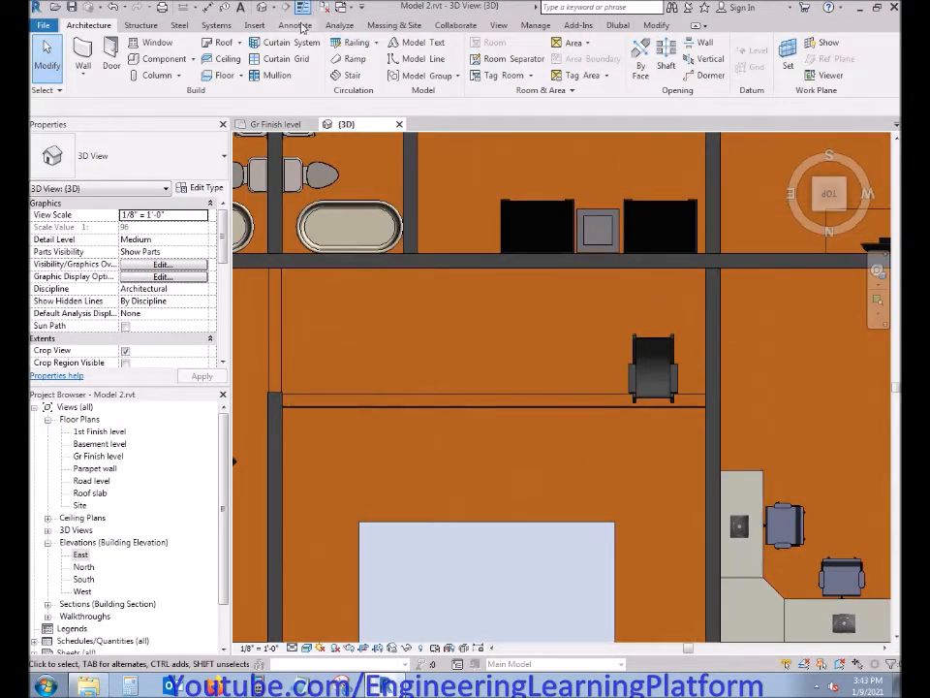
pyautogui.click(655, 25)
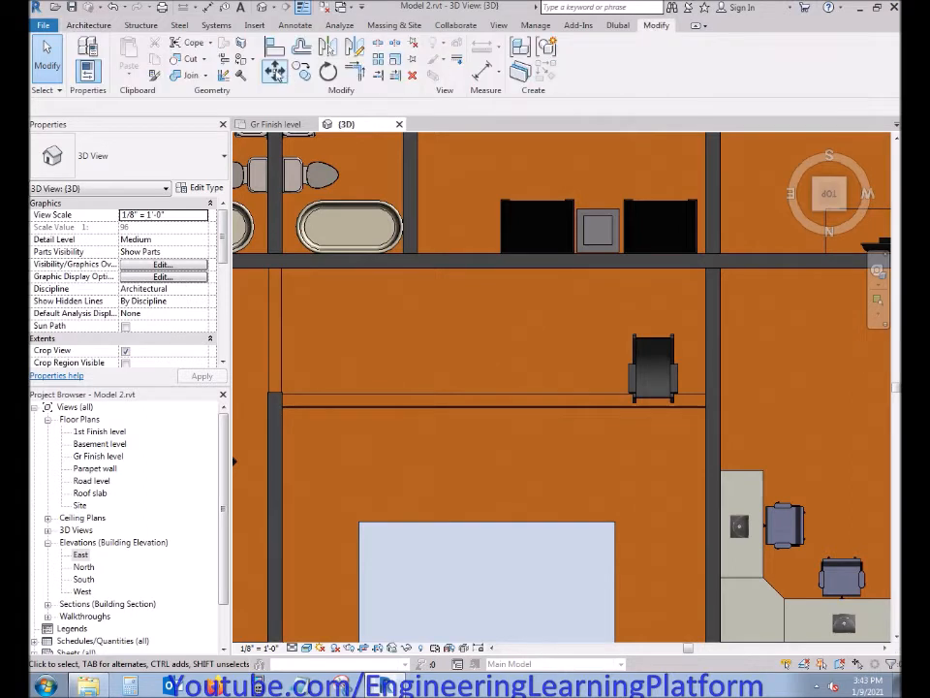
pyautogui.click(639, 393)
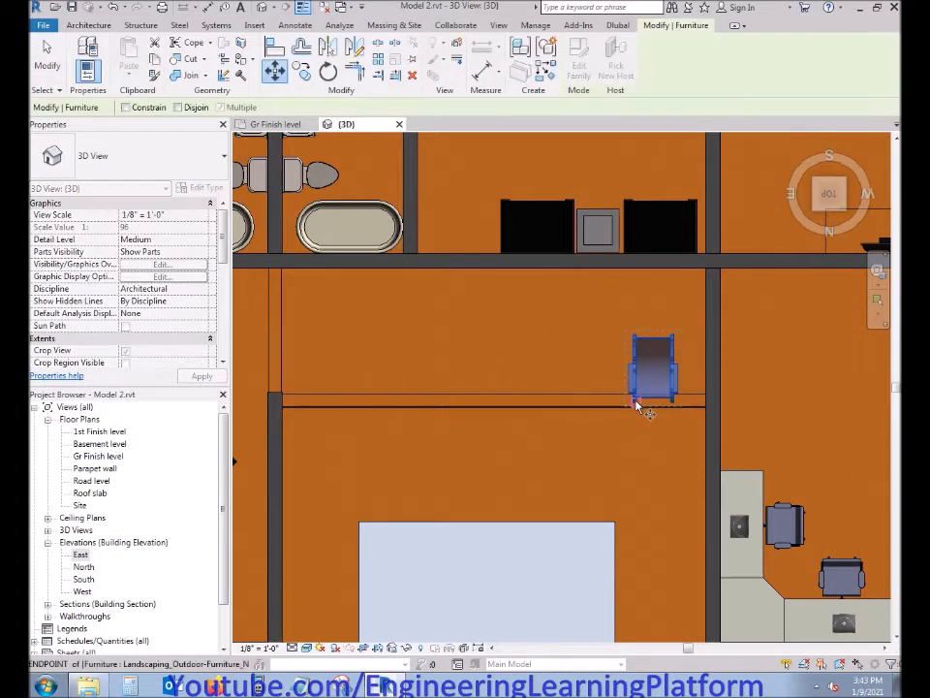
pyautogui.click(635, 407)
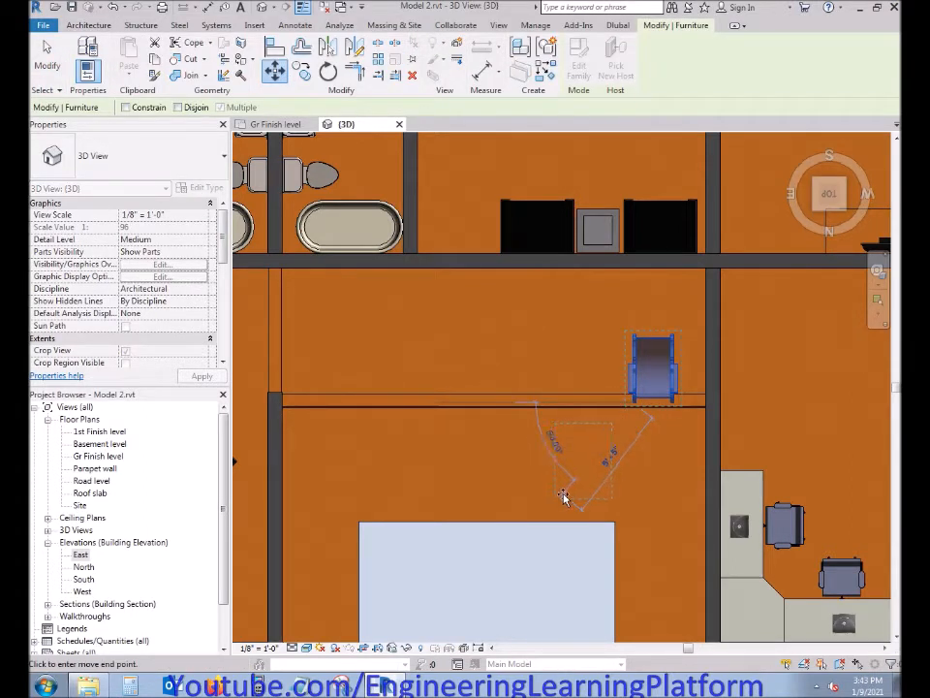
pyautogui.click(563, 497)
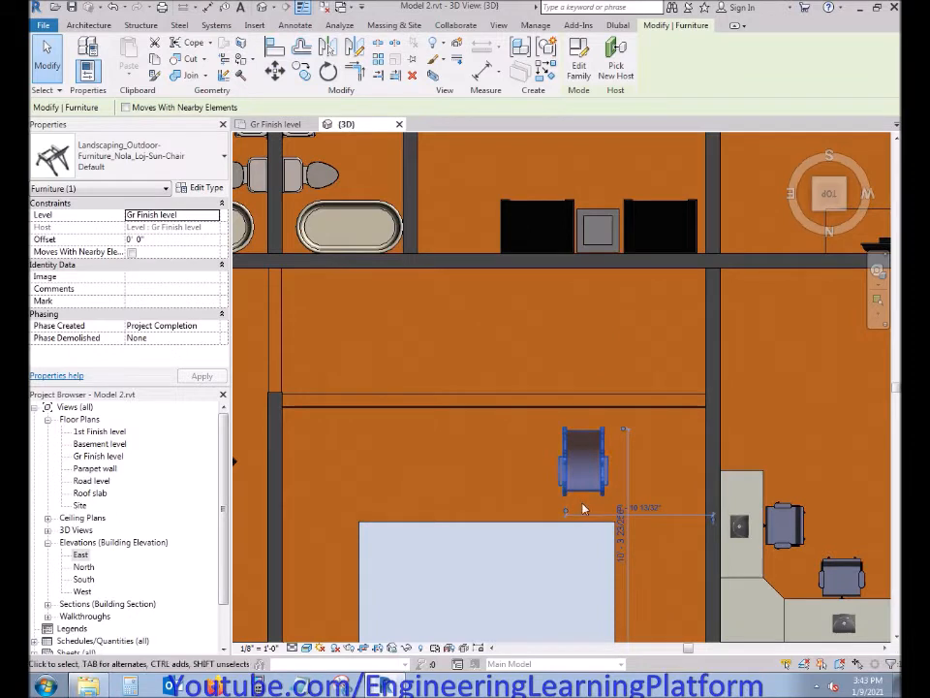
pyautogui.press('Escape')
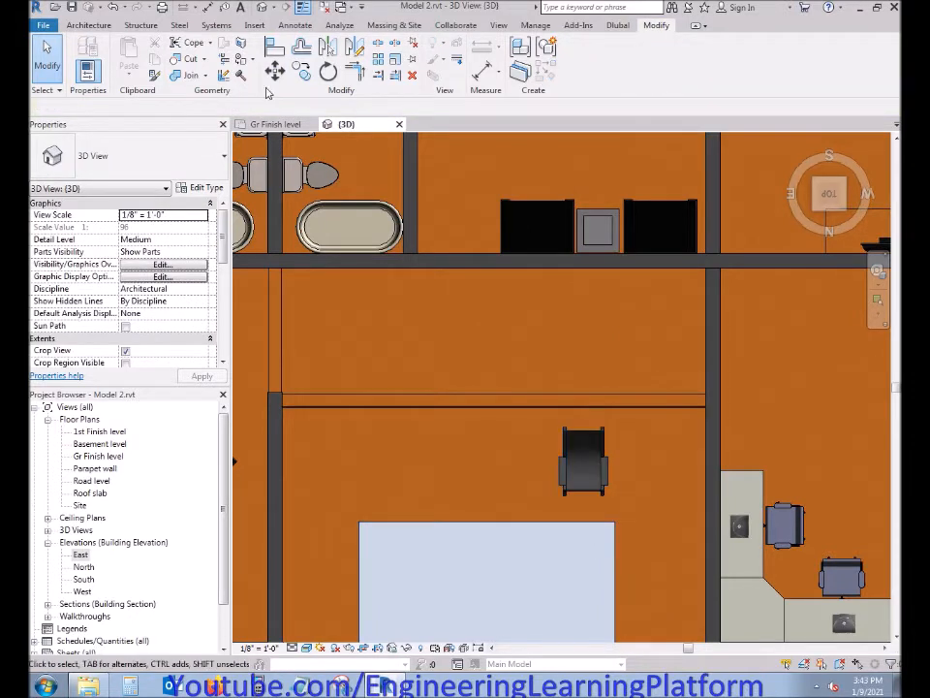
# Copy the sun chair twice in a straight, constrained row along the pool at 4' spacing
pyautogui.click(565, 493)
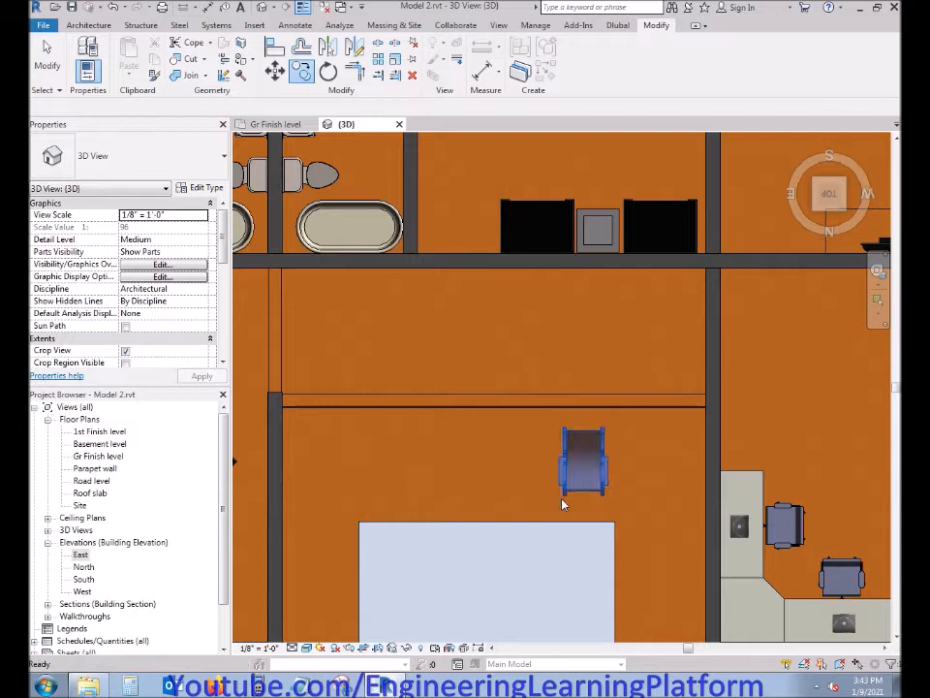
pyautogui.press('Return')
pyautogui.click(563, 495)
pyautogui.click(149, 108)
pyautogui.write('4')
pyautogui.press('Return')
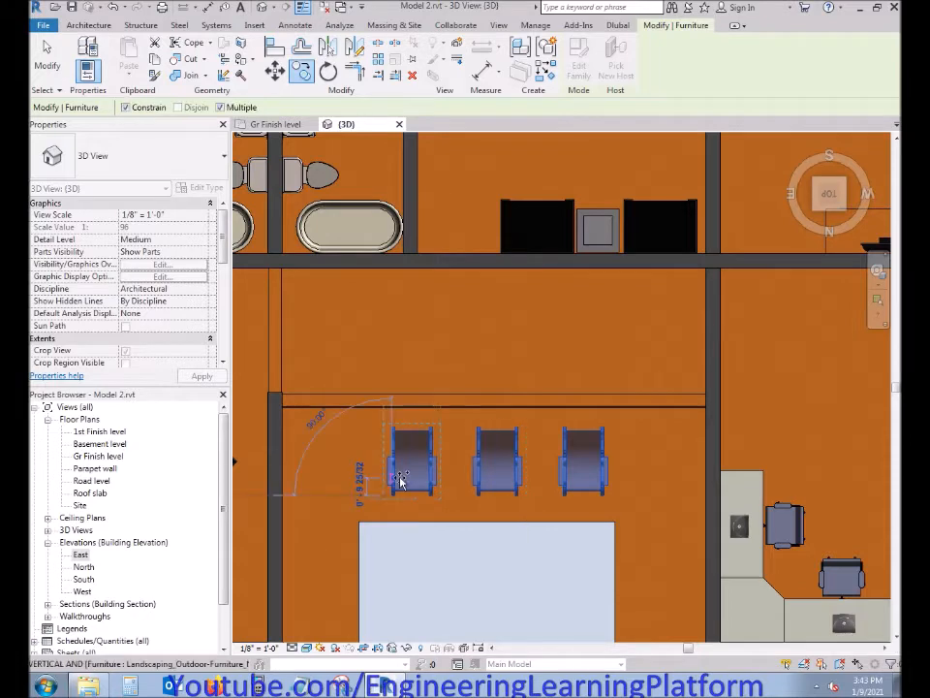
pyautogui.scroll(-2, 564, 535)
pyautogui.press('Escape')
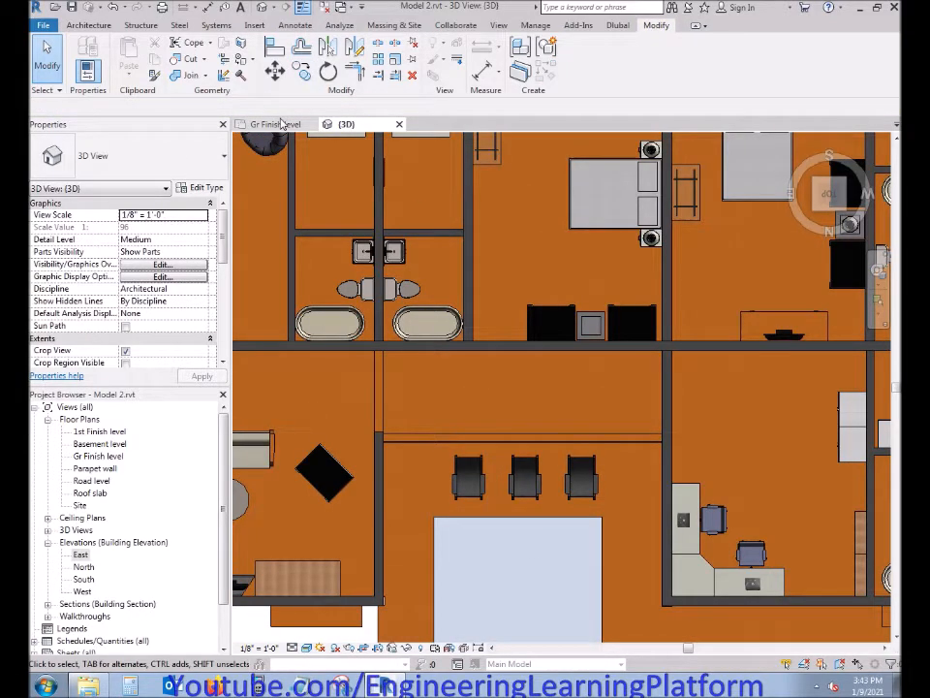
# Assign all three poolside sun chairs to the Road level with an offset of 1' 0"
pyautogui.click(531, 496)
pyautogui.keyDown('shift'); pyautogui.moveTo(481, 526); pyautogui.dragTo(536, 614, button='middle'); pyautogui.keyUp('shift')
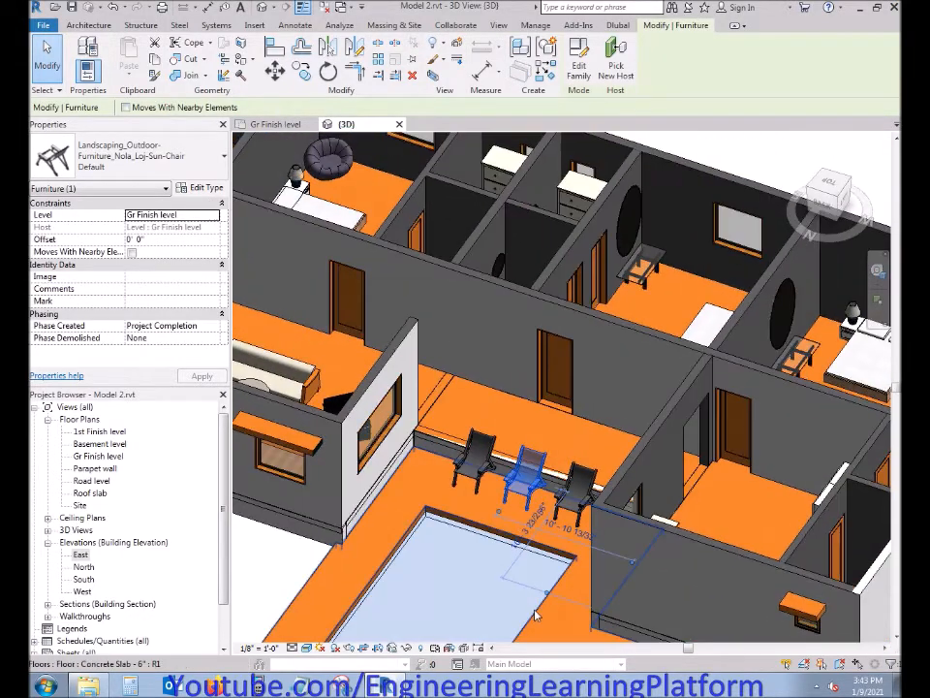
pyautogui.press('Escape')
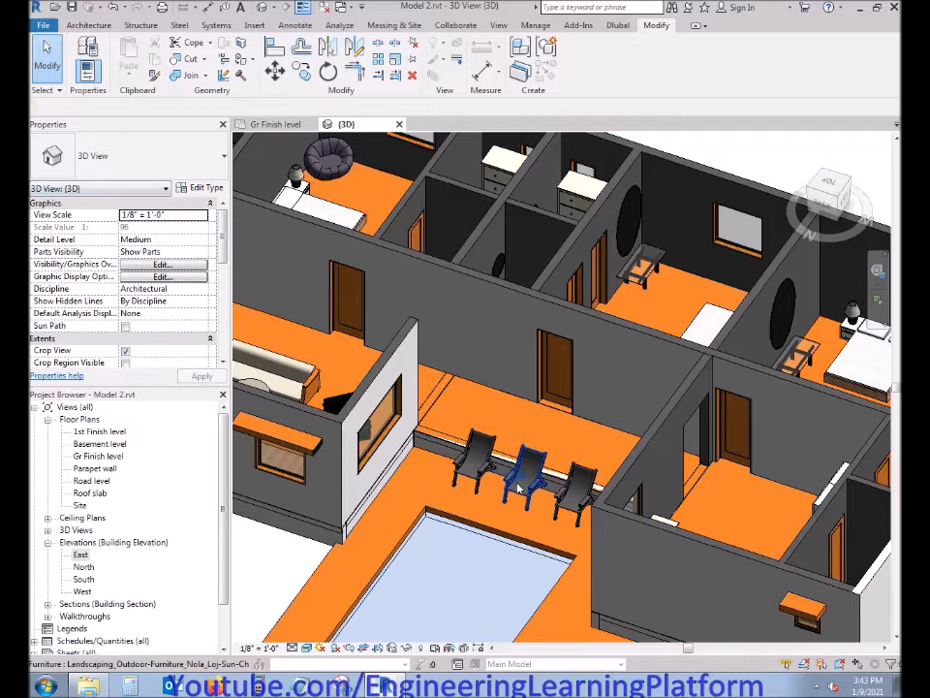
pyautogui.click(519, 487)
pyautogui.keyDown('ctrl'); pyautogui.click(475, 463); pyautogui.keyUp('ctrl')
pyautogui.keyDown('ctrl'); pyautogui.click(576, 494); pyautogui.keyUp('ctrl')
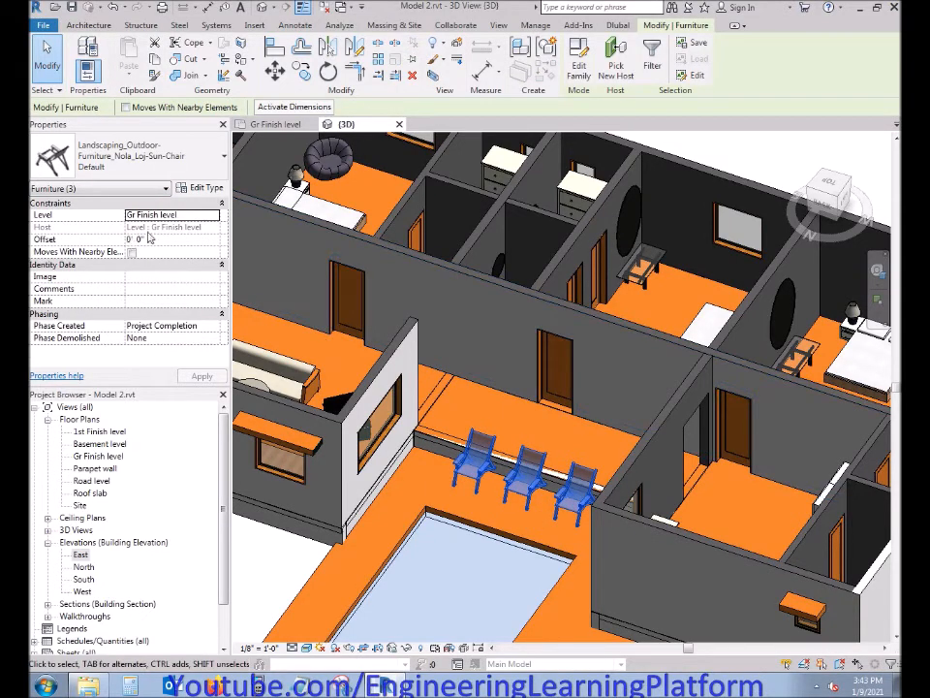
pyautogui.click(215, 215)
pyautogui.click(155, 226)
pyautogui.click(201, 375)
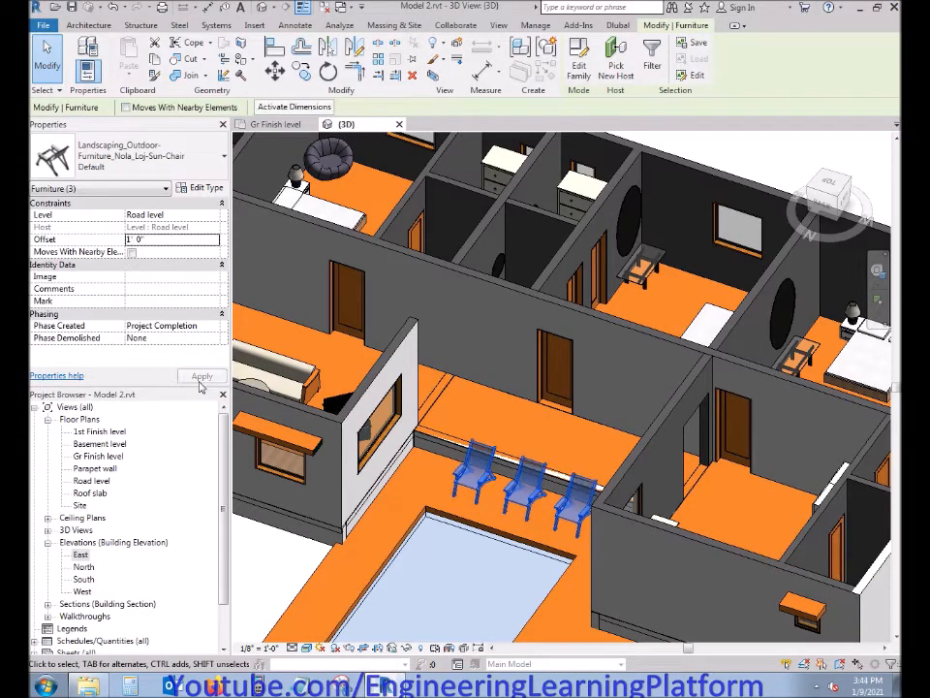
# In the Gr Finish level plan, draw a building section across the pool area between grids 2 and 3 and open its view
pyautogui.click(281, 124)
pyautogui.press('Escape')
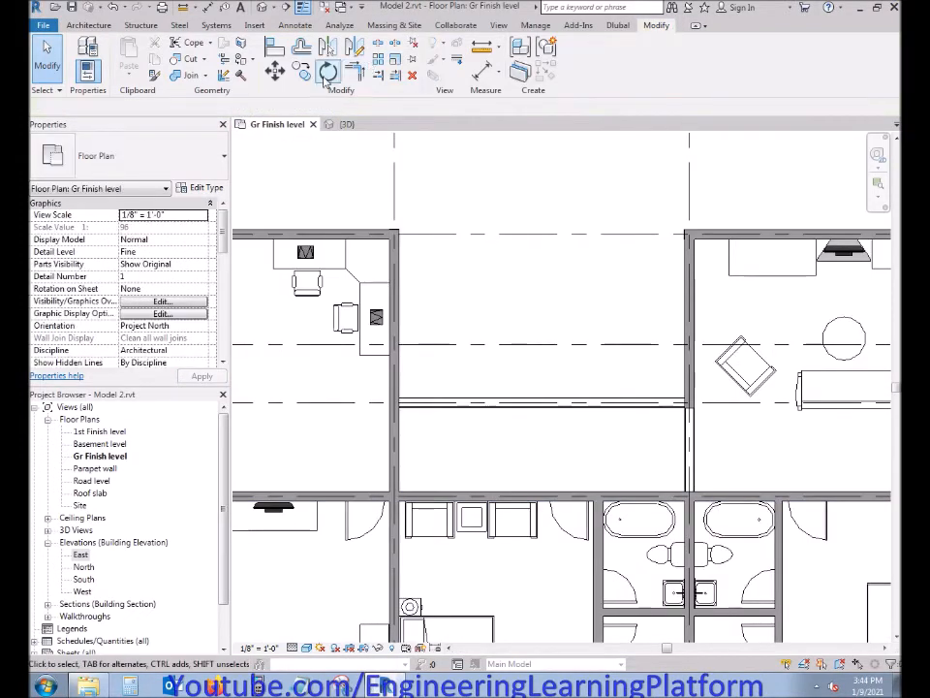
pyautogui.click(284, 7)
pyautogui.click(417, 317)
pyautogui.press('Escape')
pyautogui.click(667, 312)
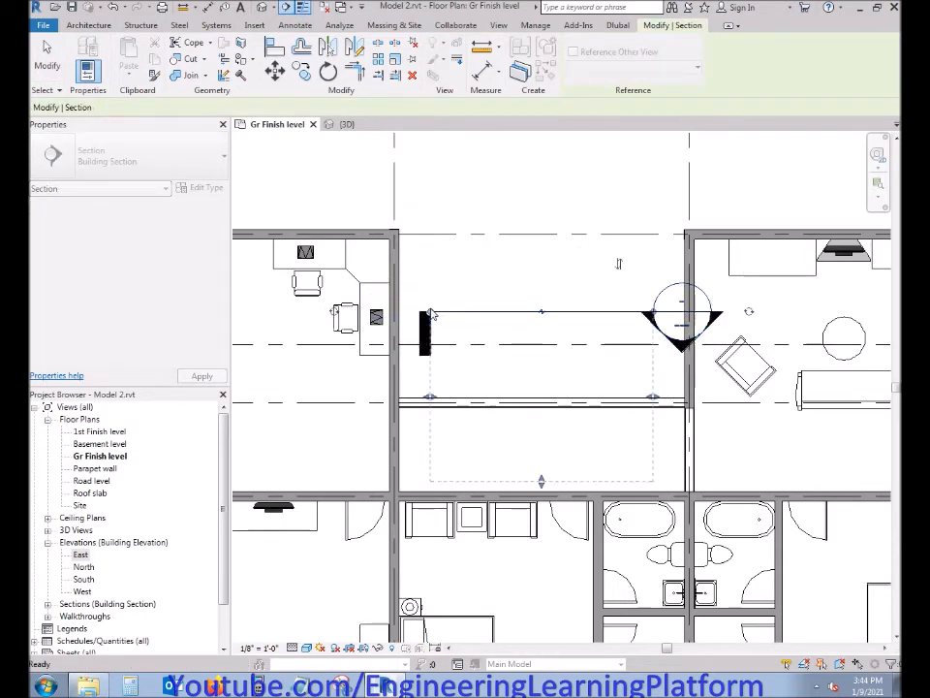
pyautogui.click(429, 312)
pyautogui.rightClick(588, 275)
pyautogui.click(608, 344)
pyautogui.scroll(4, 593, 523)
# Try an offset of 1' 6" on one of the end sun chairs in the section view
pyautogui.click(595, 527)
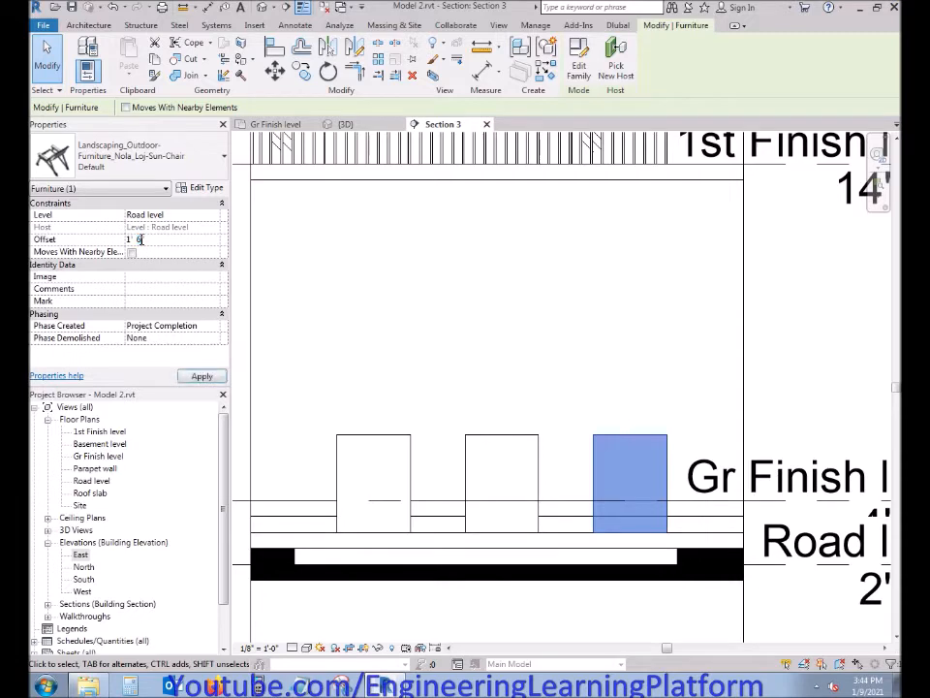
pyautogui.click(200, 381)
pyautogui.click(401, 343)
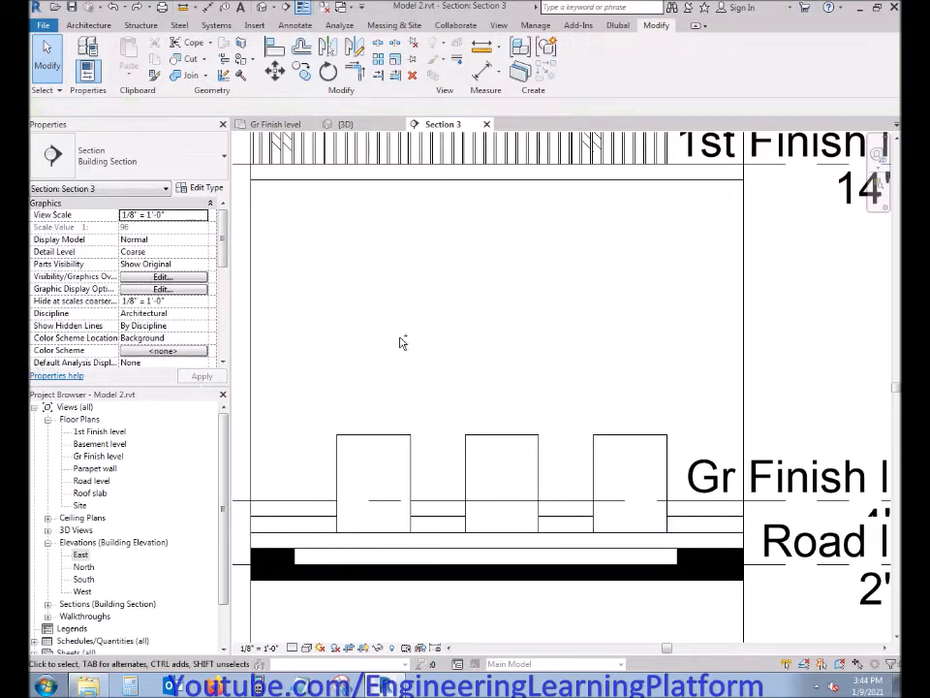
# View the chairs from the back in 3D and set the middle sun chair's offset to 0' 0"
pyautogui.click(365, 126)
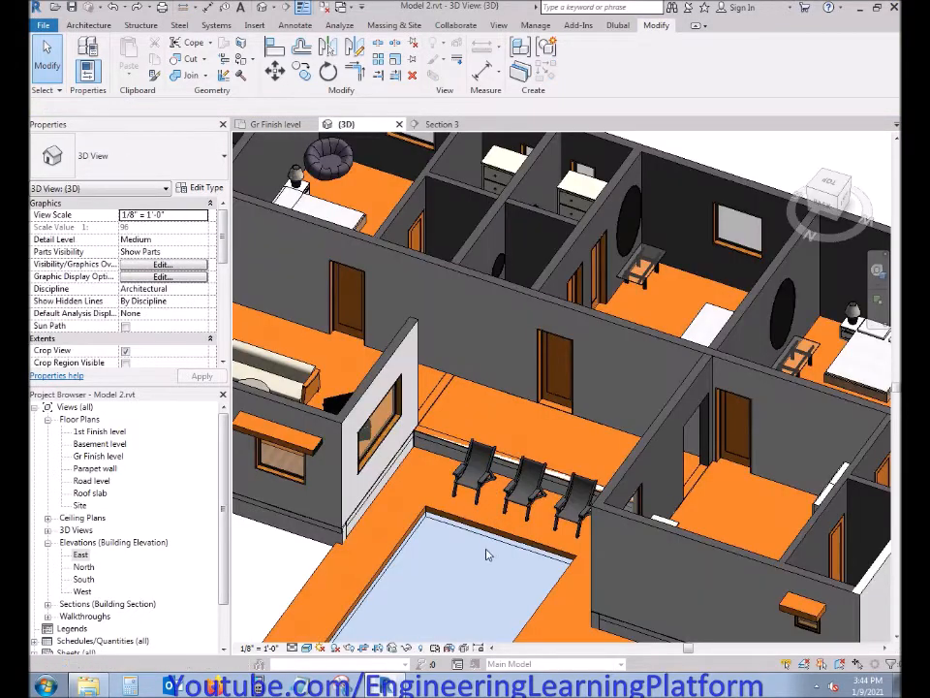
pyautogui.keyDown('shift'); pyautogui.moveTo(506, 535); pyautogui.dragTo(556, 407, button='middle'); pyautogui.keyUp('shift')
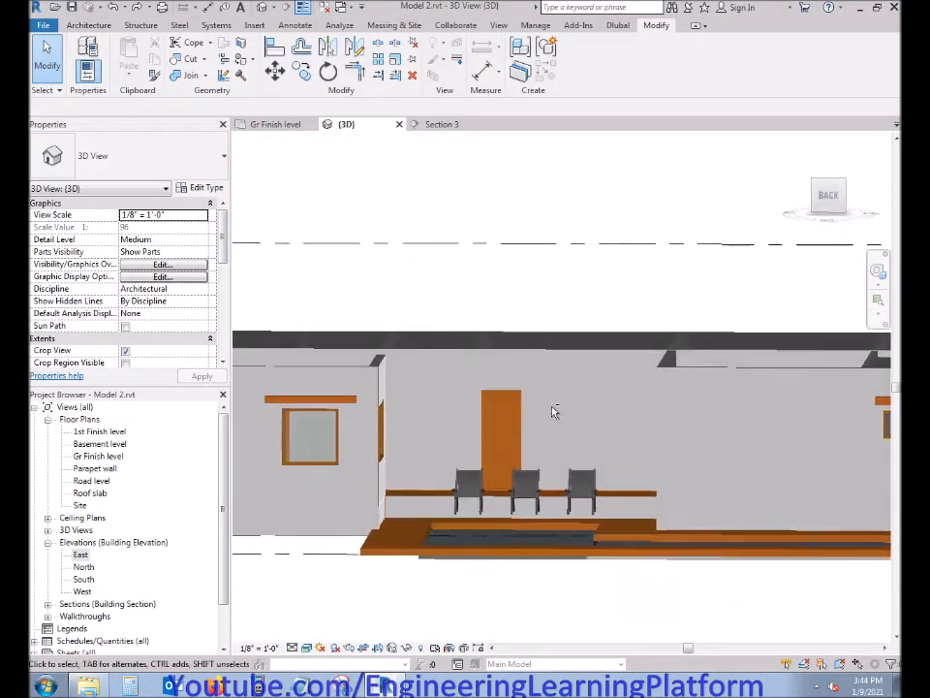
pyautogui.scroll(4, 529, 512)
pyautogui.click(523, 485)
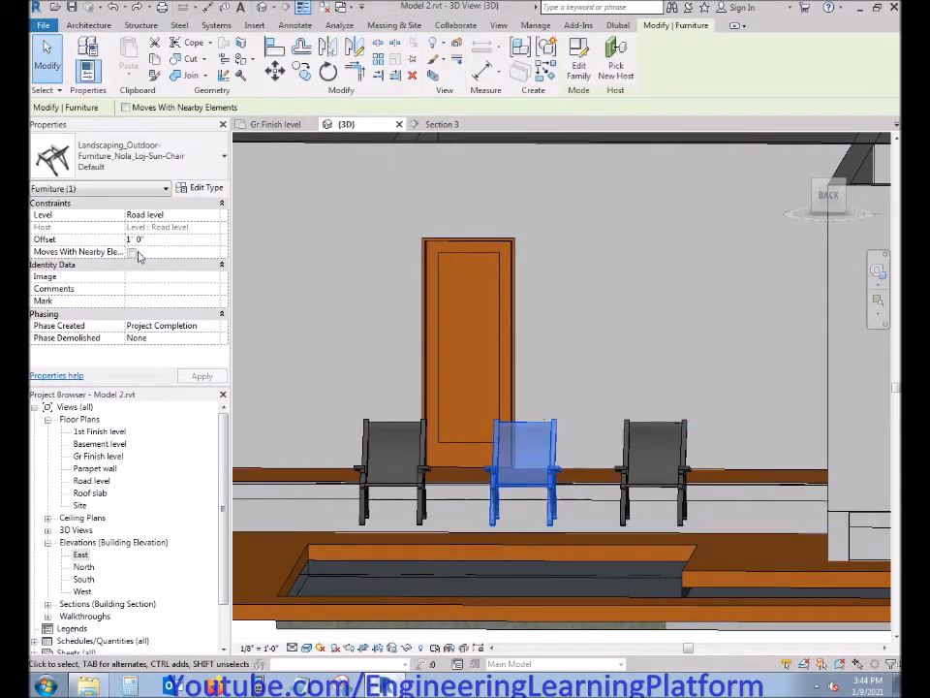
pyautogui.click(195, 379)
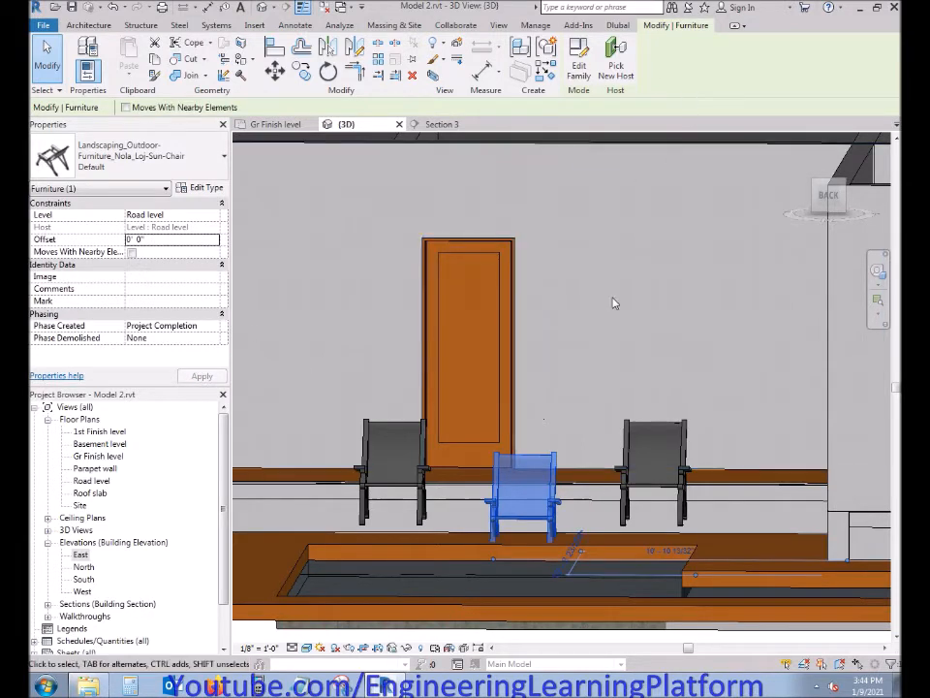
pyautogui.press('Escape')
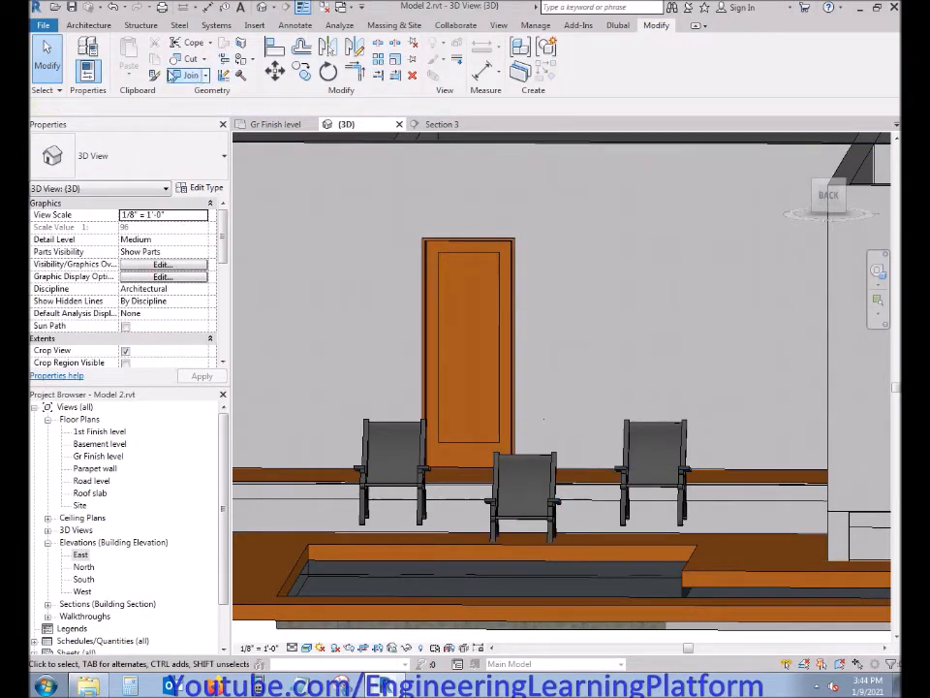
pyautogui.click(156, 75)
pyautogui.click(506, 504)
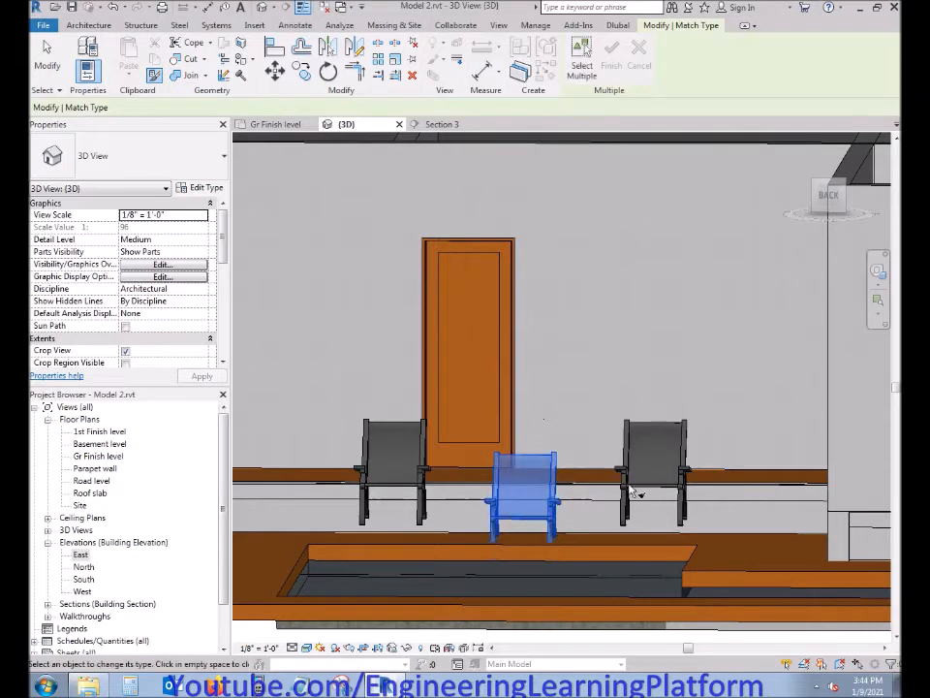
pyautogui.press('Escape')
pyautogui.press('Escape')
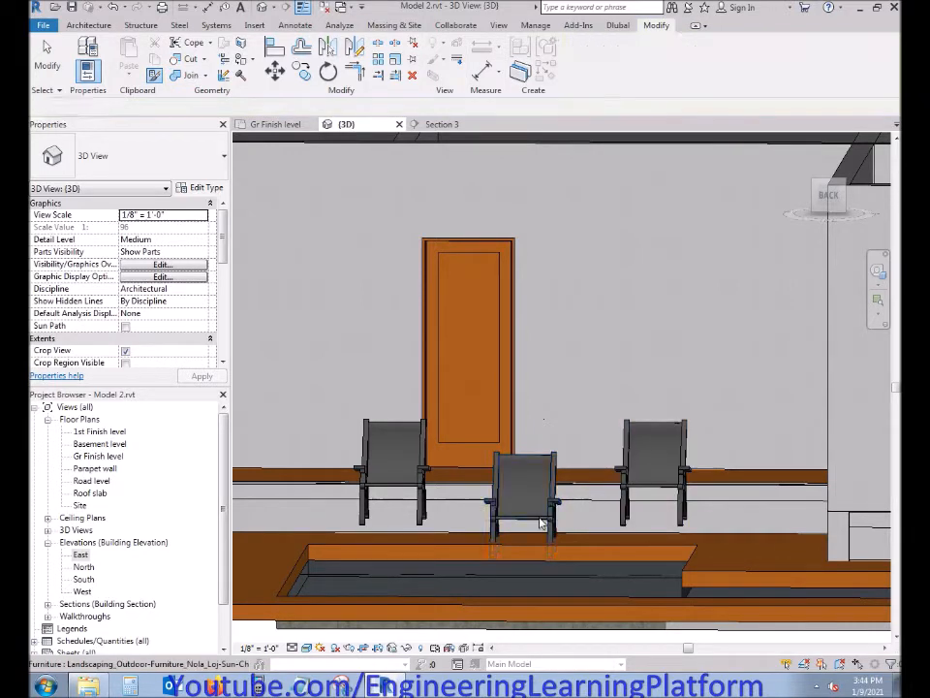
# Set the middle sun chair's offset from the Road level to 0' 6"
pyautogui.click(540, 521)
pyautogui.click(141, 241)
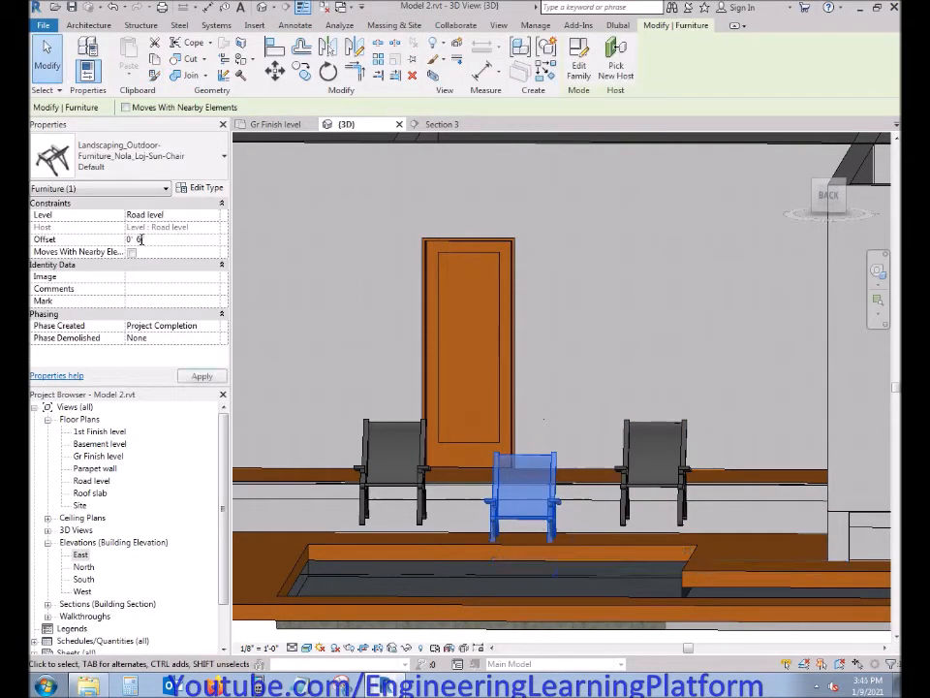
pyautogui.click(197, 383)
pyautogui.click(645, 401)
# Set the offset of the two outer sun chairs to 0' 6" so they align with the middle one
pyautogui.keyDown('shift'); pyautogui.moveTo(581, 505); pyautogui.dragTo(582, 531, button='middle'); pyautogui.keyUp('shift')
pyautogui.click(600, 489)
pyautogui.keyDown('ctrl'); pyautogui.click(419, 465); pyautogui.keyUp('ctrl')
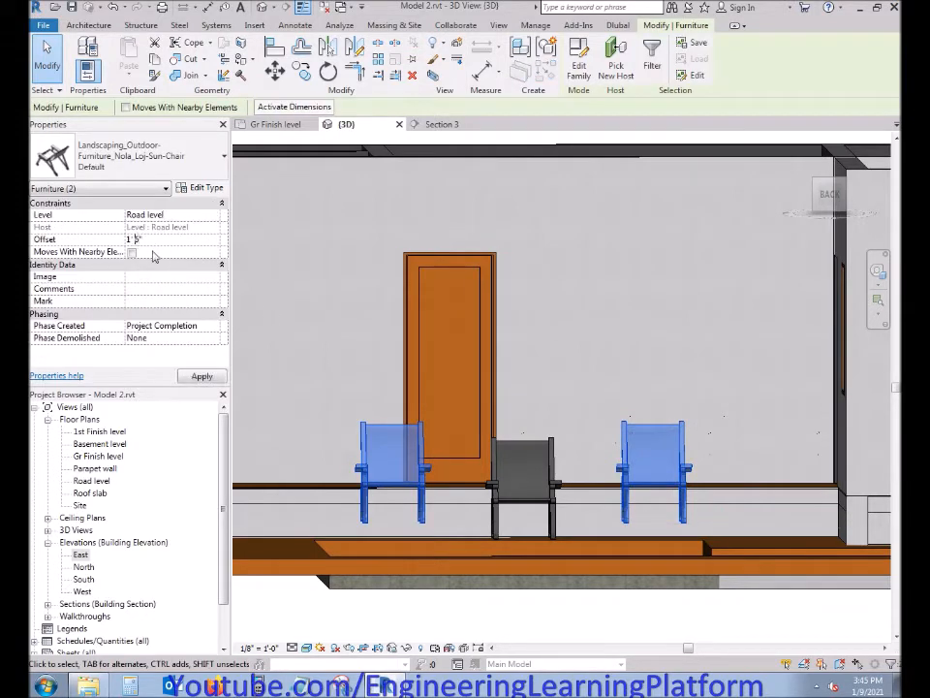
pyautogui.click(206, 379)
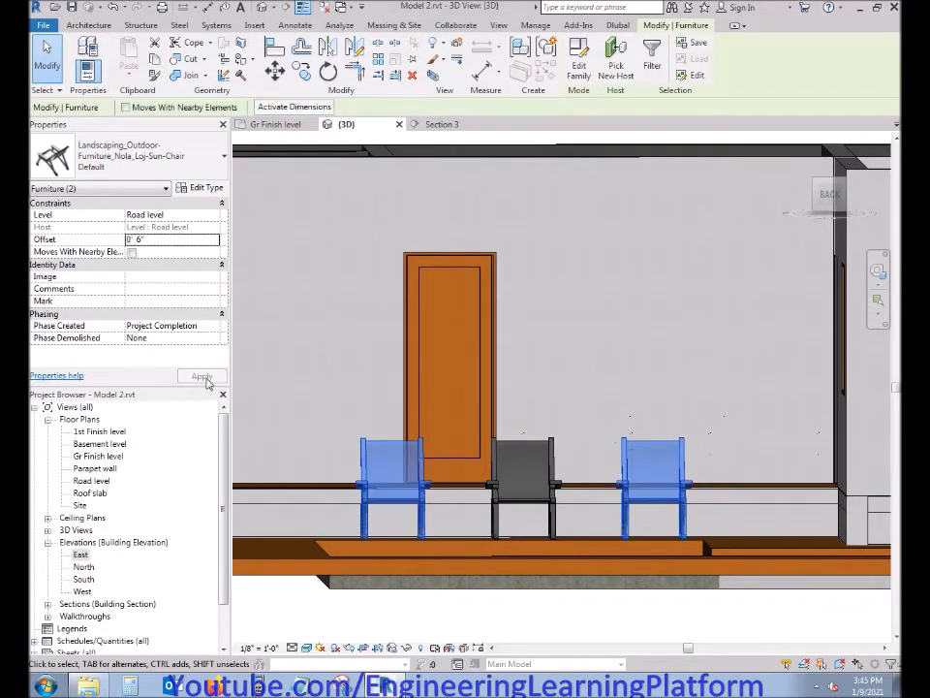
pyautogui.press('Escape')
# Try the wireframe visual style in the 3D view, switch to a display with material colours, and examine the furnished house and poolside chairs
pyautogui.scroll(-1, 550, 558)
pyautogui.keyDown('shift'); pyautogui.moveTo(549, 619); pyautogui.dragTo(525, 557, button='middle'); pyautogui.keyUp('shift')
pyautogui.scroll(-5, 494, 575)
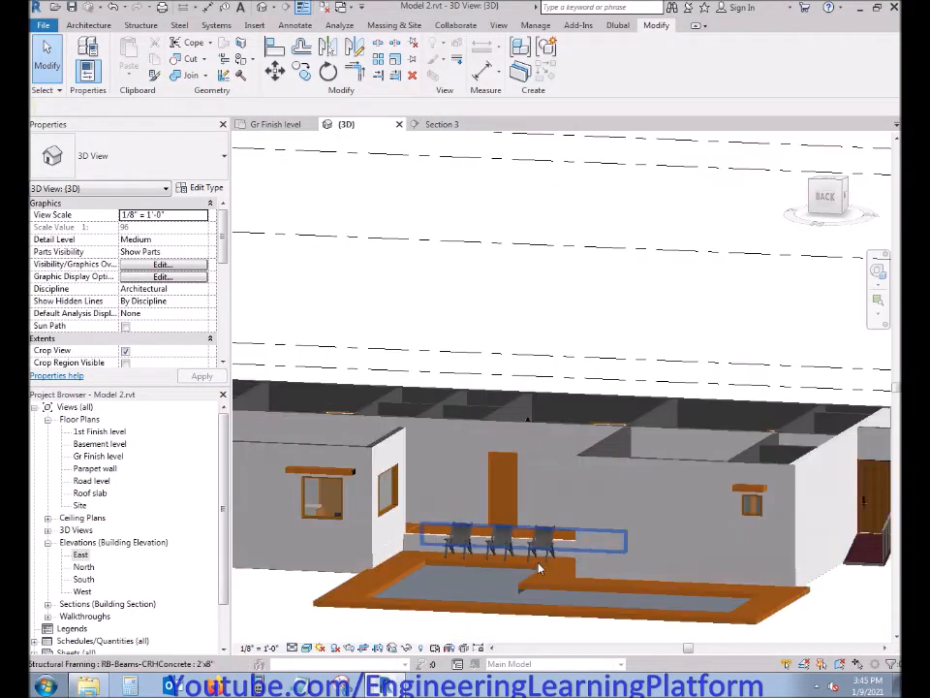
pyautogui.click(306, 647)
pyautogui.click(332, 561)
pyautogui.keyDown('shift'); pyautogui.moveTo(333, 561); pyautogui.dragTo(610, 497, button='middle'); pyautogui.keyUp('shift')
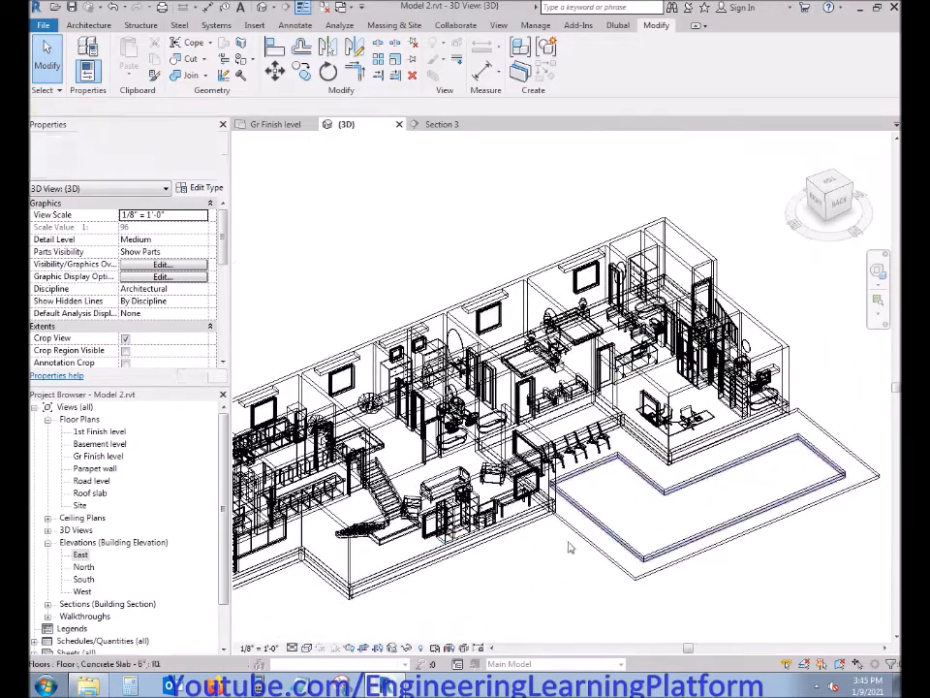
pyautogui.click(308, 647)
pyautogui.click(353, 592)
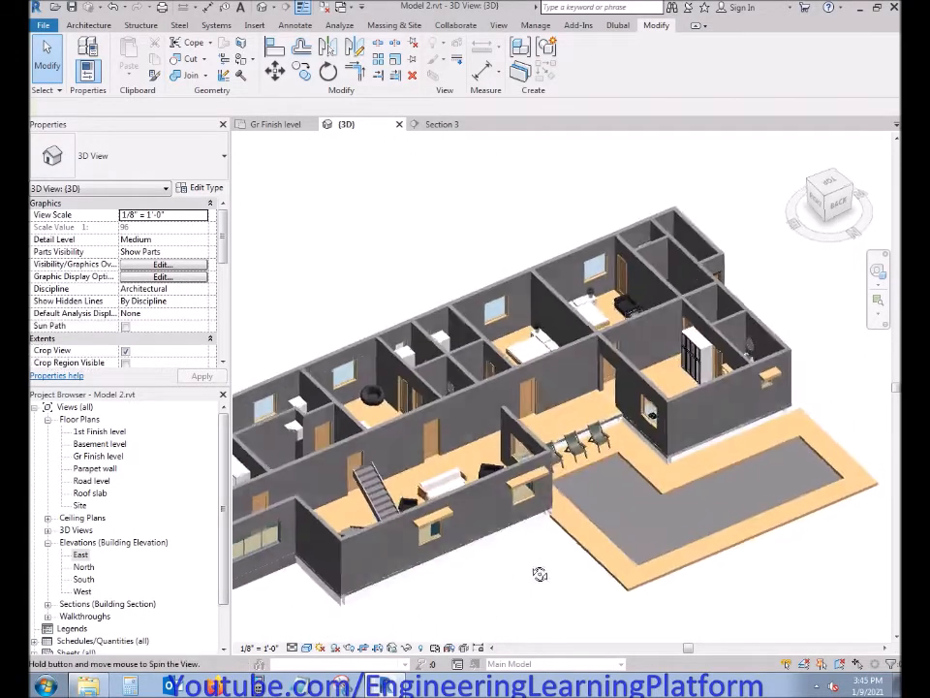
pyautogui.moveTo(485, 592)
pyautogui.keyDown('shift'); pyautogui.mouseDown(button='middle')
pyautogui.moveTo(538, 591)
pyautogui.moveTo(471, 606)
pyautogui.moveTo(551, 344)
pyautogui.mouseUp(button='middle'); pyautogui.keyUp('shift')
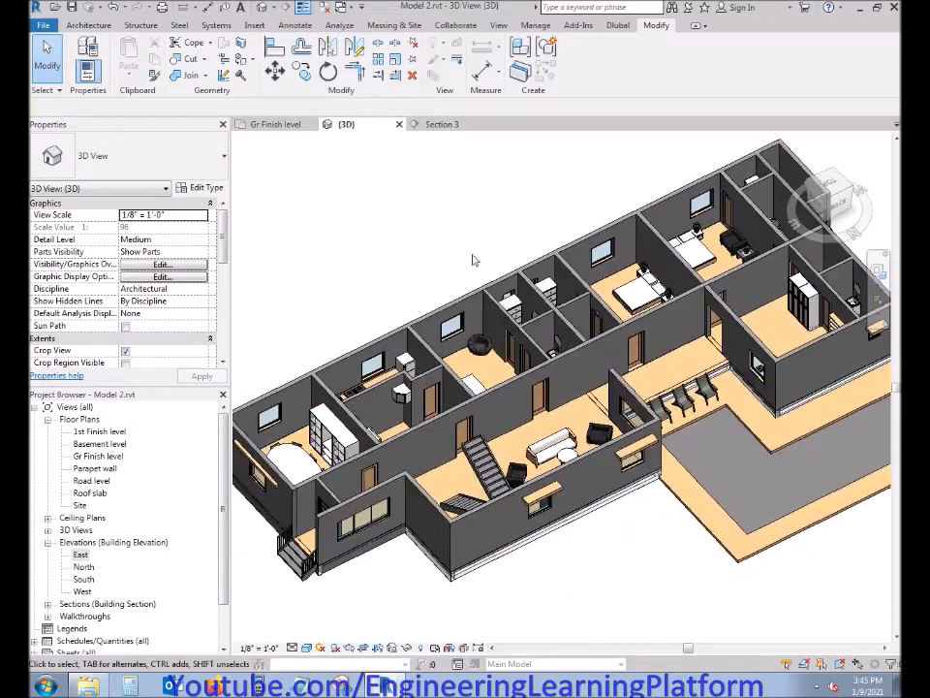
# Close the section view and delete its section line between grids 2 and 3 in the Gr Finish level plan
pyautogui.click(426, 124)
pyautogui.click(484, 124)
pyautogui.click(276, 124)
pyautogui.scroll(-1, 509, 332)
pyautogui.scroll(-2, 514, 331)
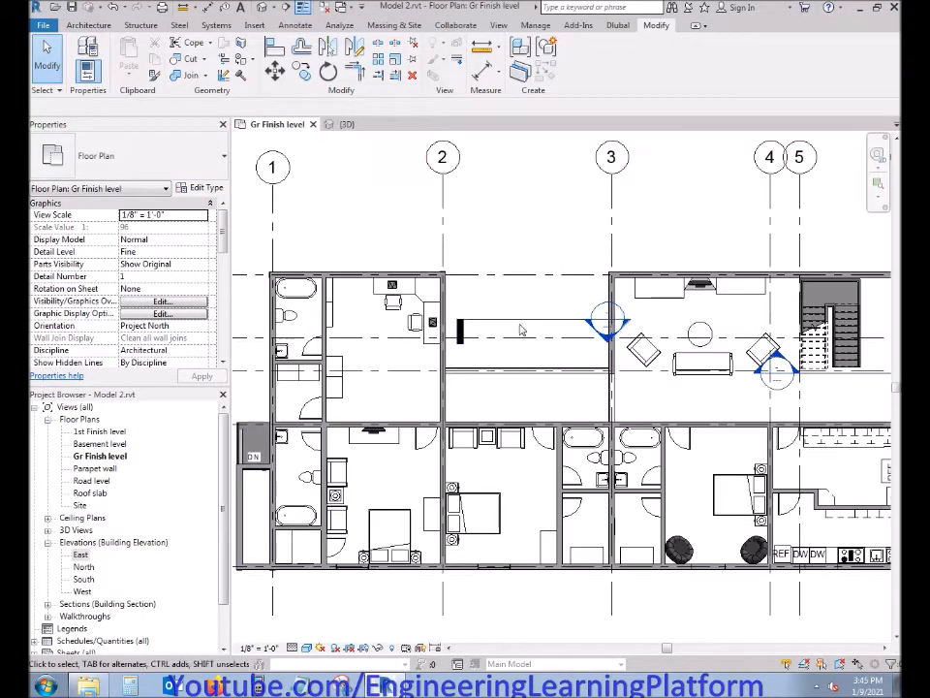
pyautogui.click(521, 322)
pyautogui.press('Delete')
pyautogui.click(516, 387)
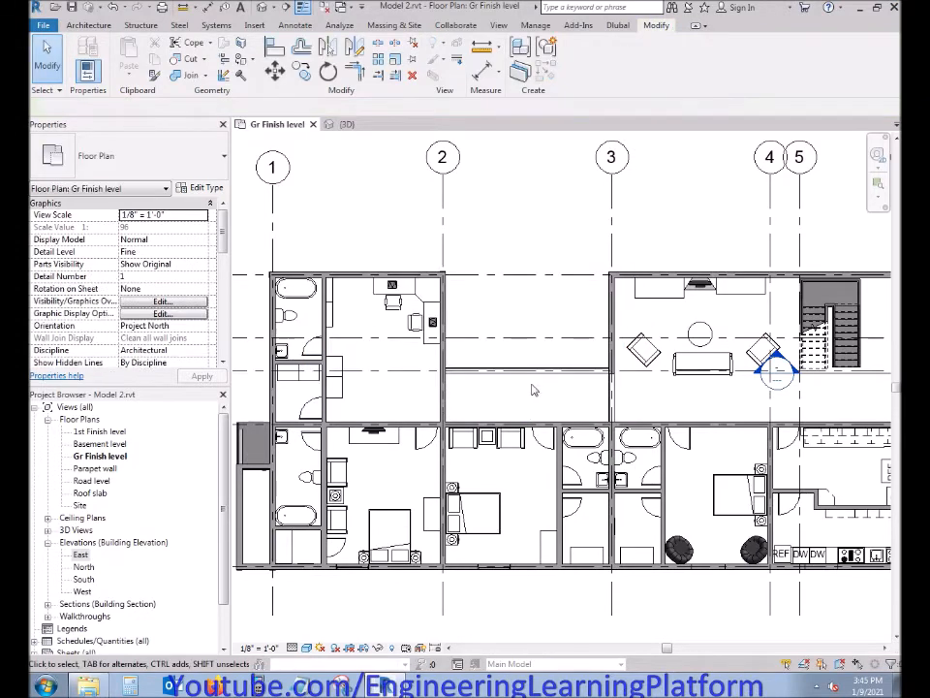
# Delete the elevation marker in the living area near grids 4 and 5 on the Gr Finish level plan
pyautogui.scroll(-1, 530, 387)
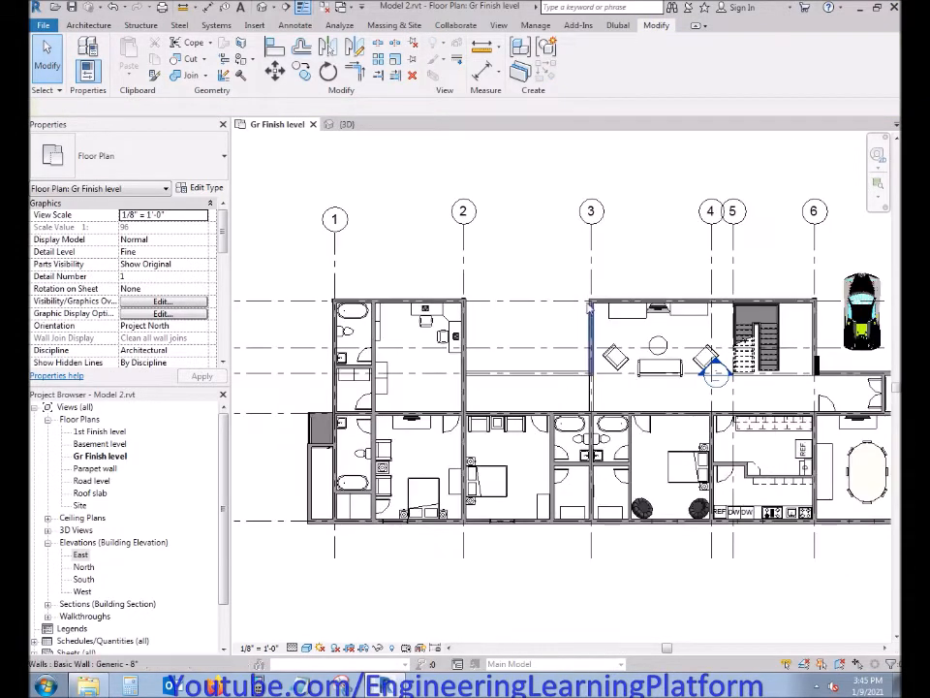
pyautogui.rightClick(631, 242)
pyautogui.click(413, 76)
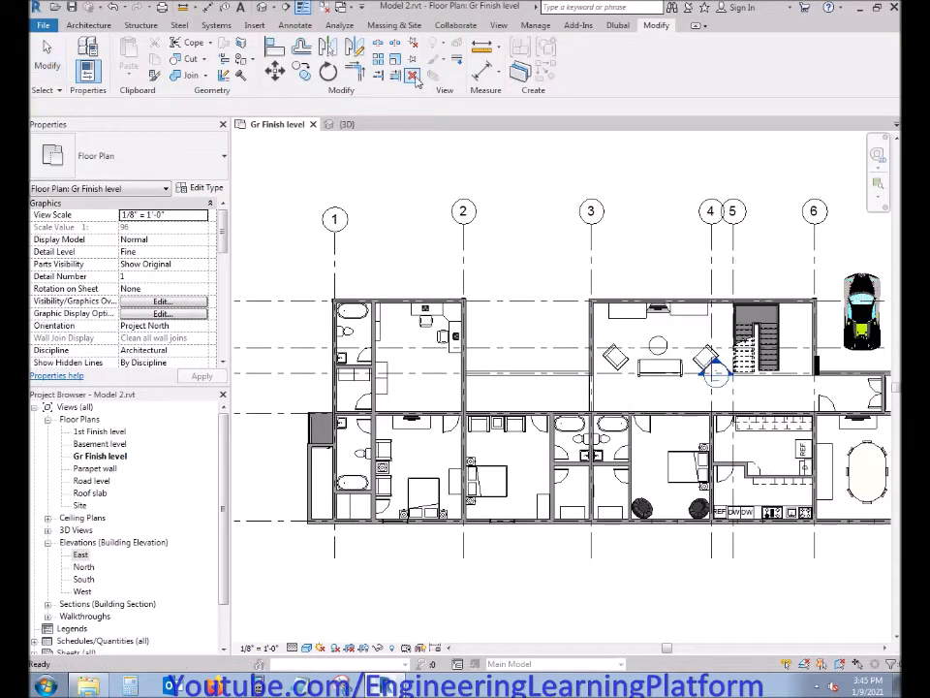
pyautogui.press('Escape')
pyautogui.scroll(2, 745, 385)
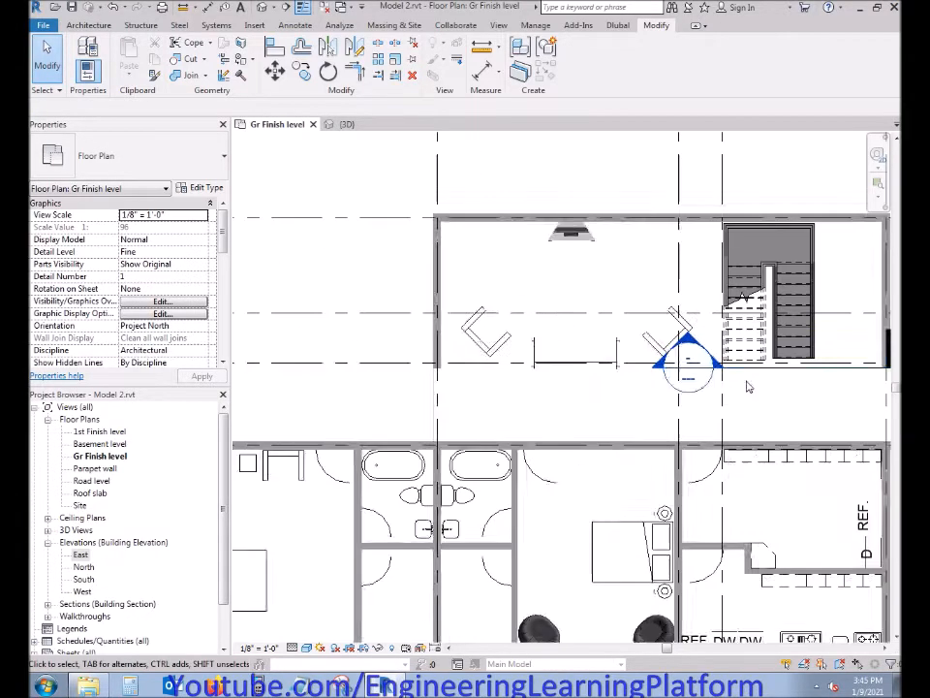
pyautogui.click(756, 369)
pyautogui.click(414, 74)
pyautogui.click(514, 386)
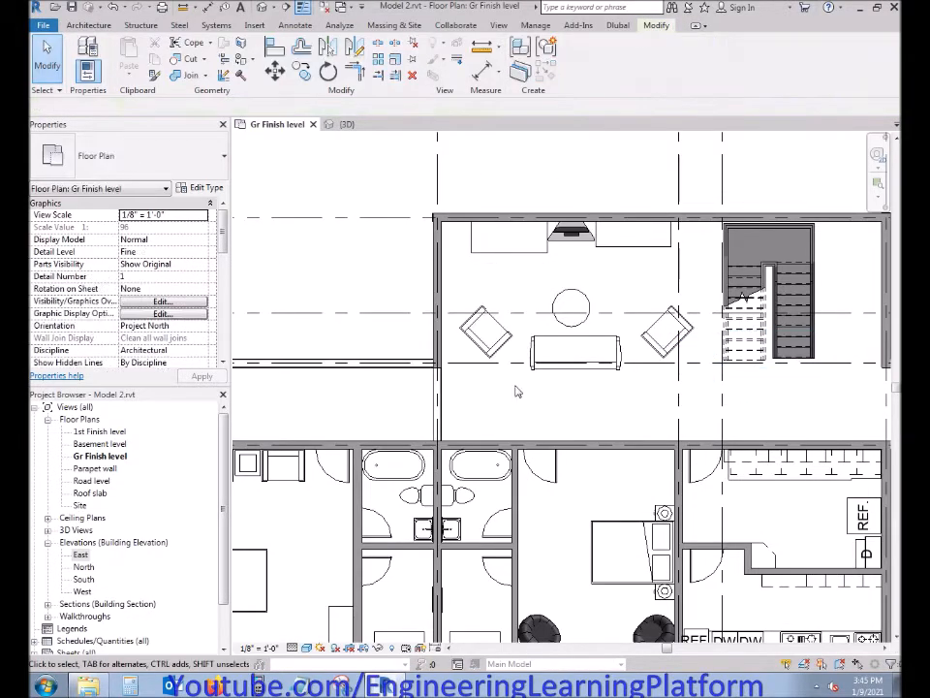
# Load the Gotessons Areca-Palm family from the downloaded libraries and set its placement level to Road level
pyautogui.scroll(-3, 514, 389)
pyautogui.scroll(3, 390, 386)
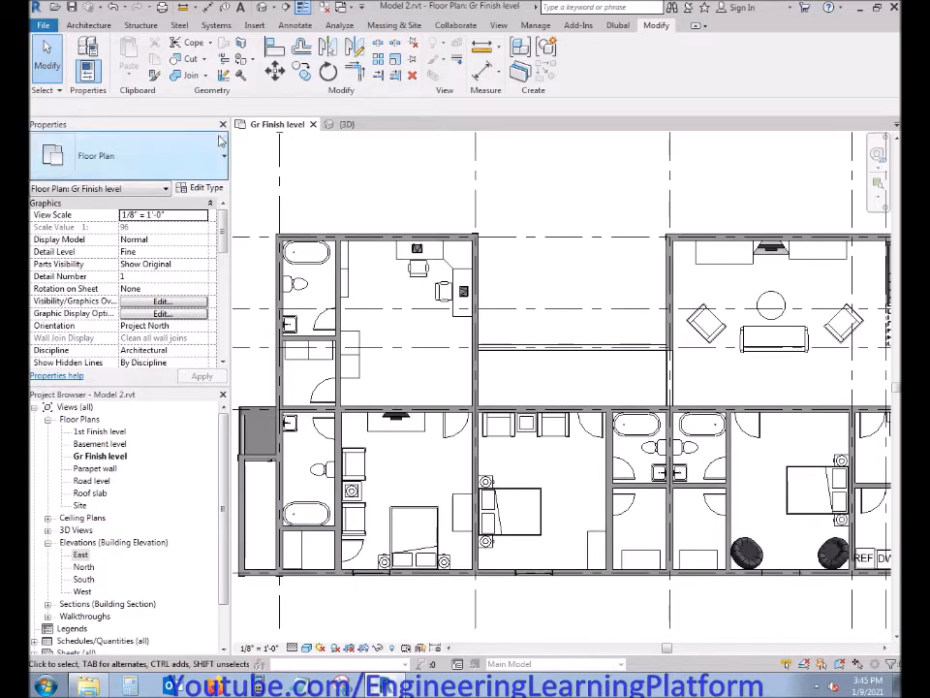
pyautogui.click(88, 25)
pyautogui.click(133, 57)
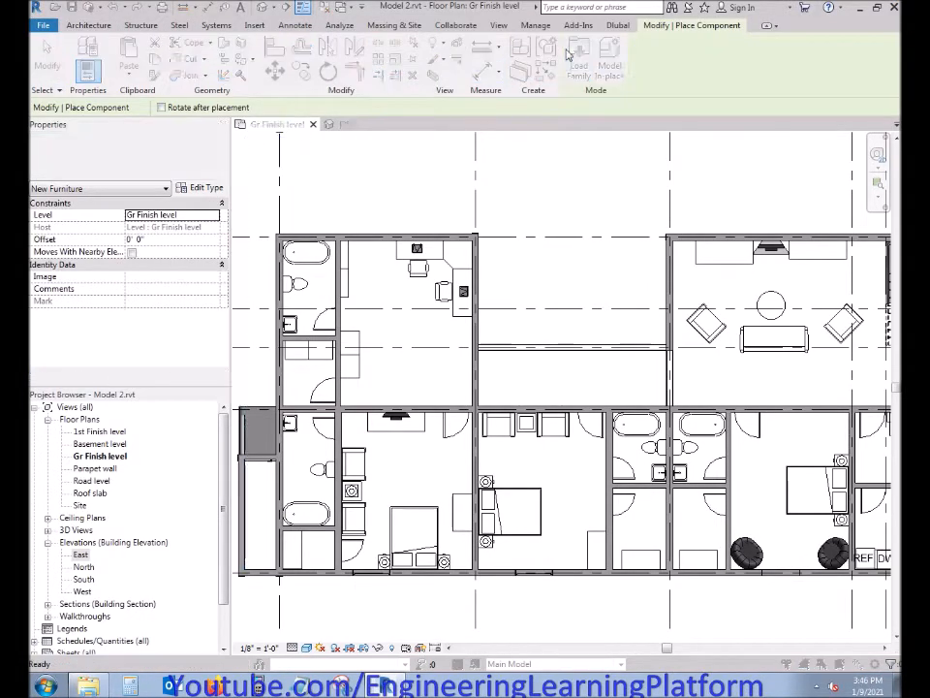
pyautogui.click(578, 58)
pyautogui.press('Down')
pyautogui.press('Down')
pyautogui.press('Down')
pyautogui.press('Down')
pyautogui.press('Down')
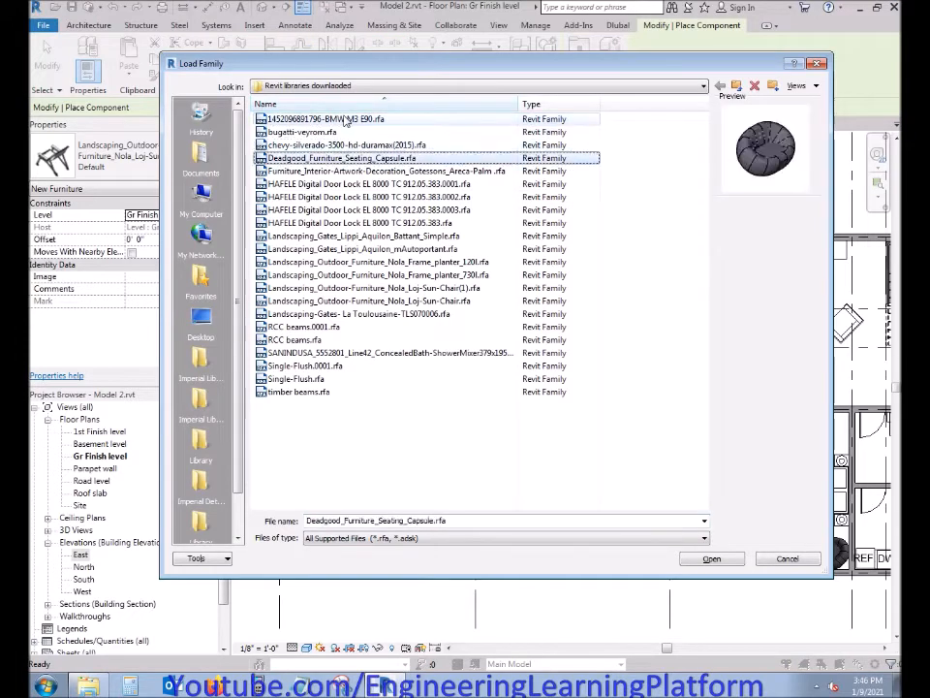
pyautogui.press('Up')
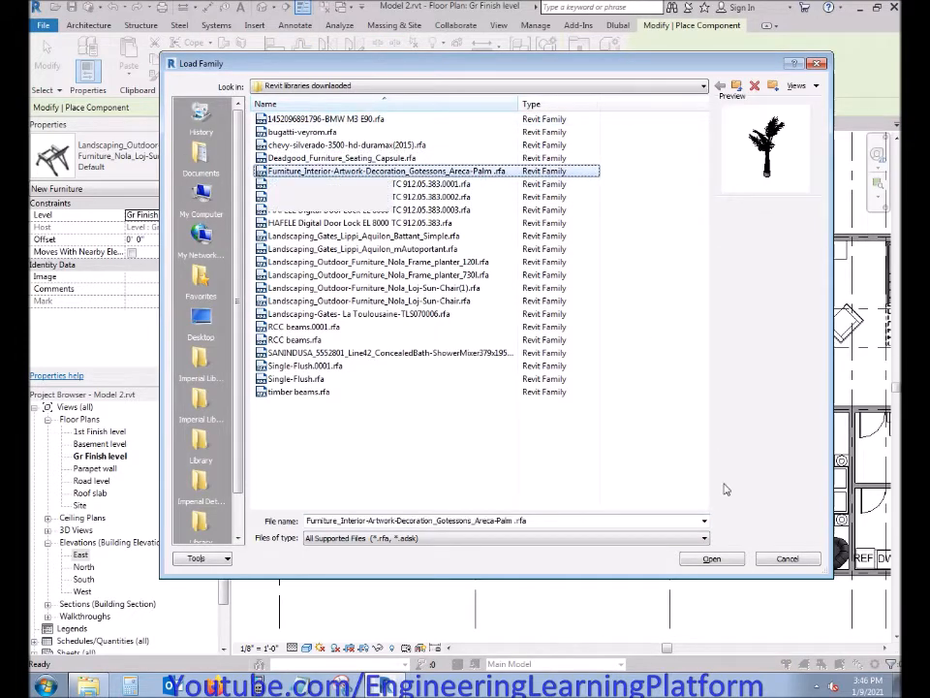
pyautogui.click(711, 559)
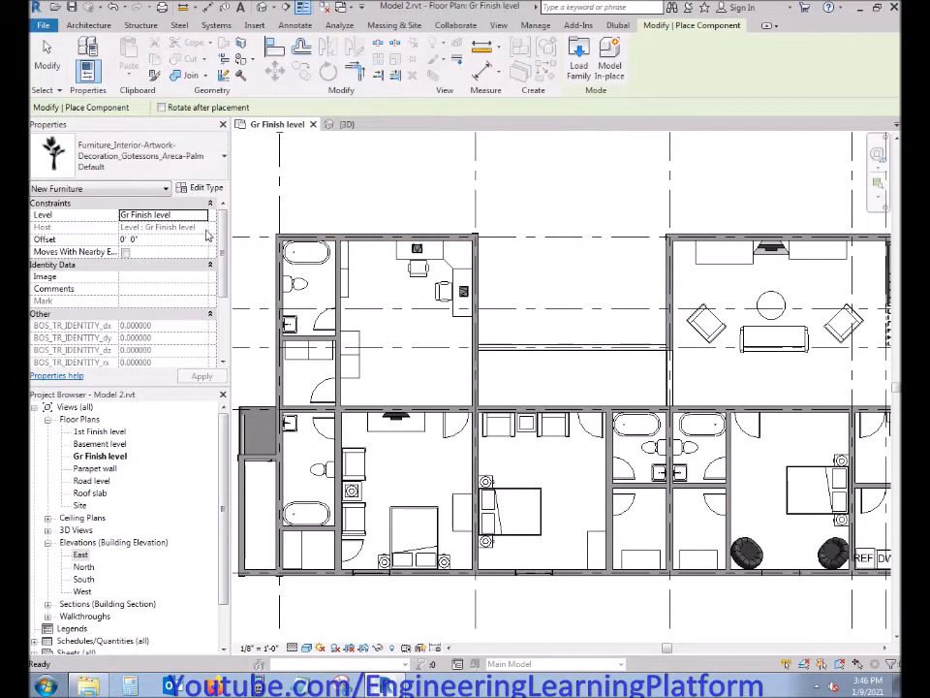
pyautogui.click(201, 216)
pyautogui.click(171, 248)
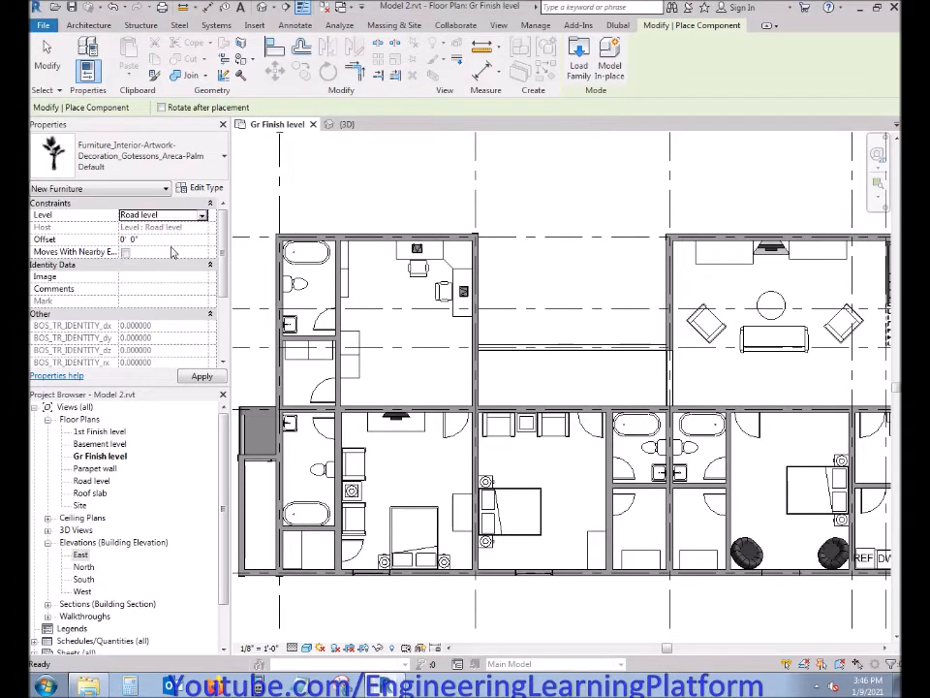
# Place two Areca palms outside the exterior wall between grids 1 and 2, one near each grid line
pyautogui.scroll(4, 254, 376)
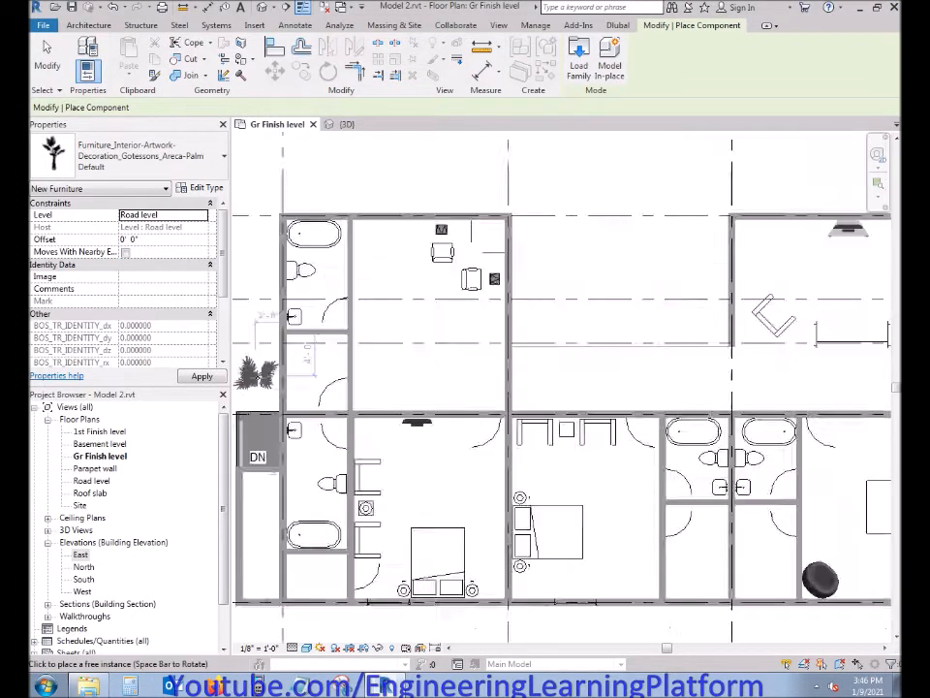
pyautogui.moveTo(310, 378); pyautogui.dragTo(437, 259, button='middle')
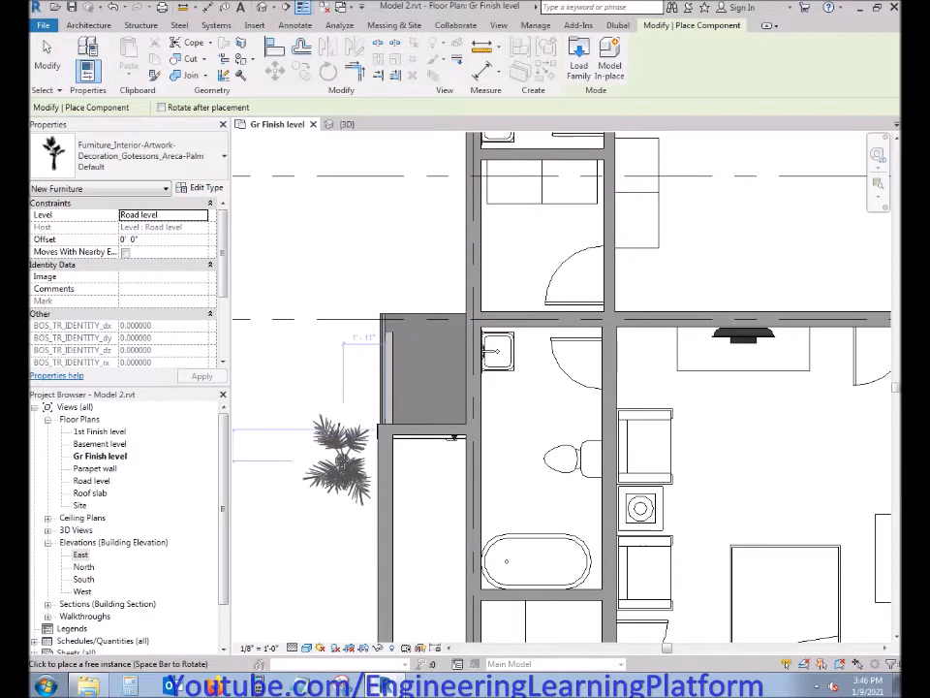
pyautogui.scroll(-5, 349, 446)
pyautogui.scroll(4, 441, 378)
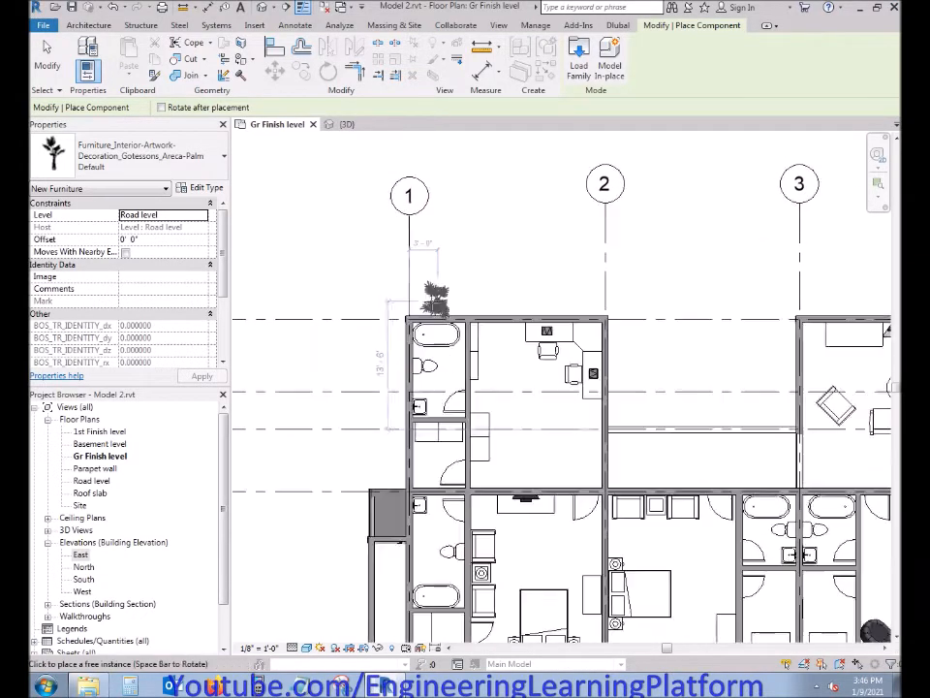
pyautogui.scroll(2, 418, 291)
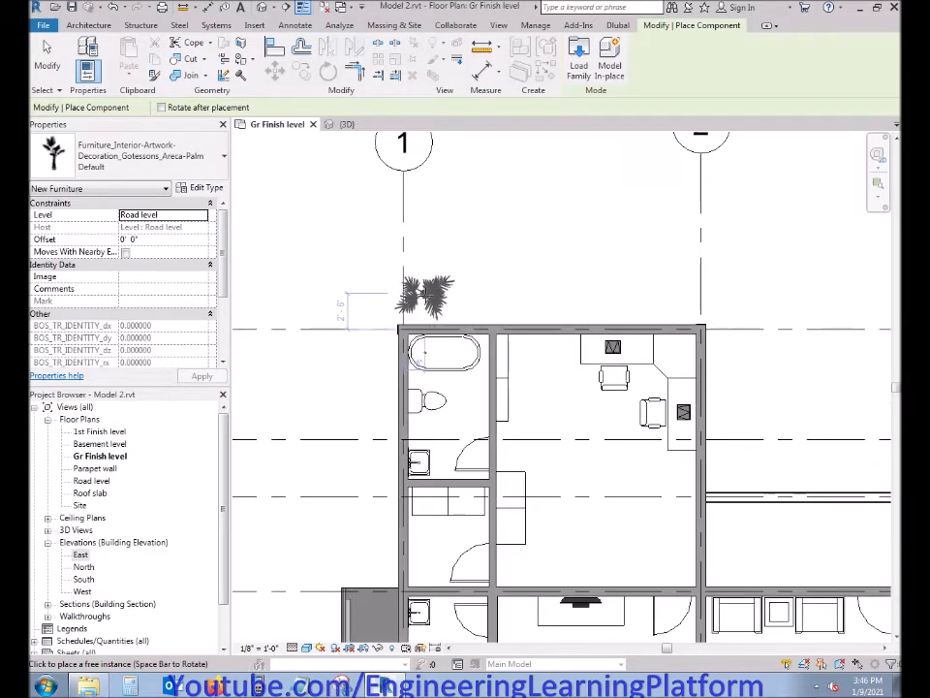
pyautogui.click(448, 304)
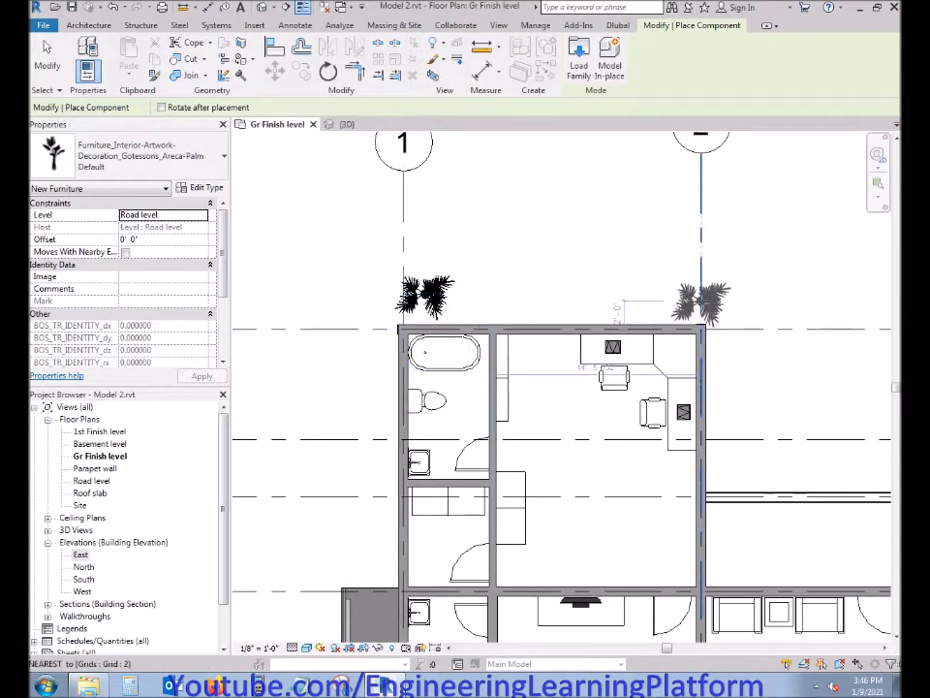
pyautogui.click(676, 295)
# Place two Areca palms outside the dining room wall along grid 7, one near the entrance steps and one near the far corner
pyautogui.moveTo(706, 396); pyautogui.dragTo(451, 437, button='middle')
pyautogui.scroll(-3, 452, 441)
pyautogui.moveTo(629, 444); pyautogui.dragTo(484, 440, button='middle')
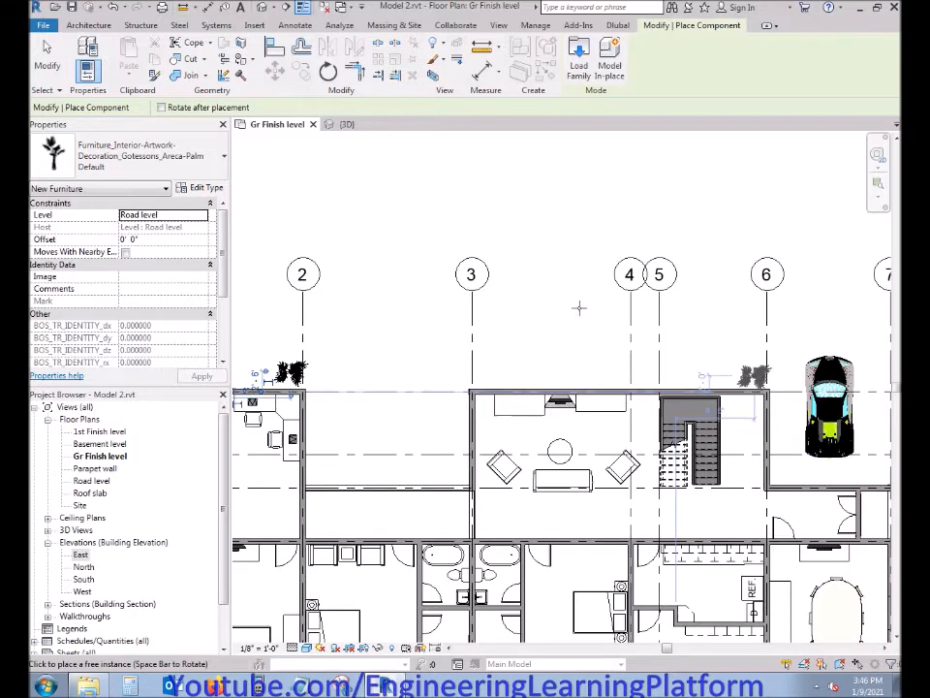
pyautogui.moveTo(579, 307); pyautogui.dragTo(342, 207, button='middle')
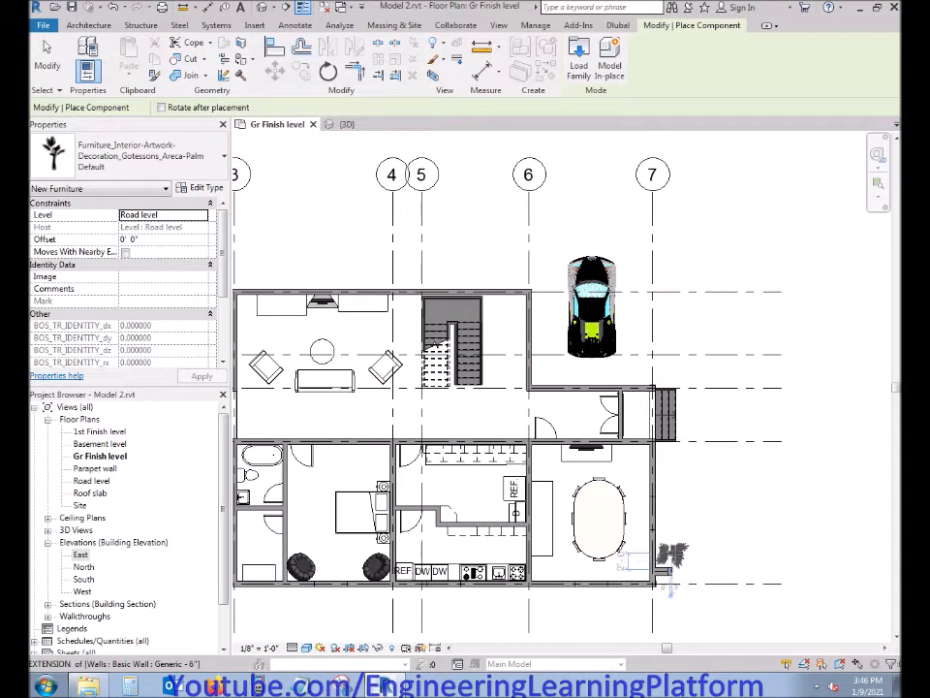
pyautogui.click(672, 557)
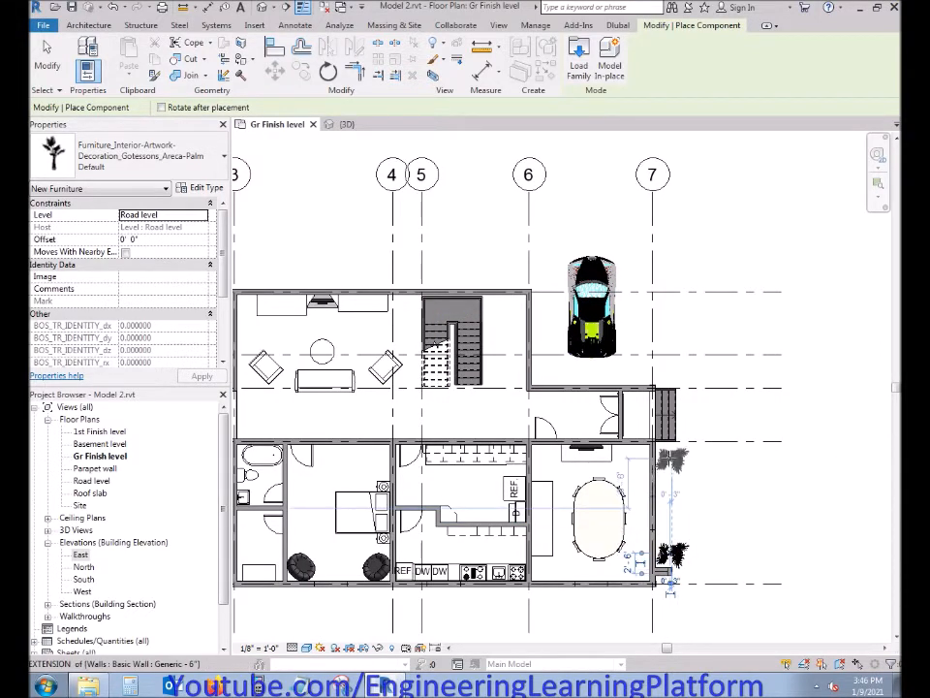
pyautogui.click(672, 460)
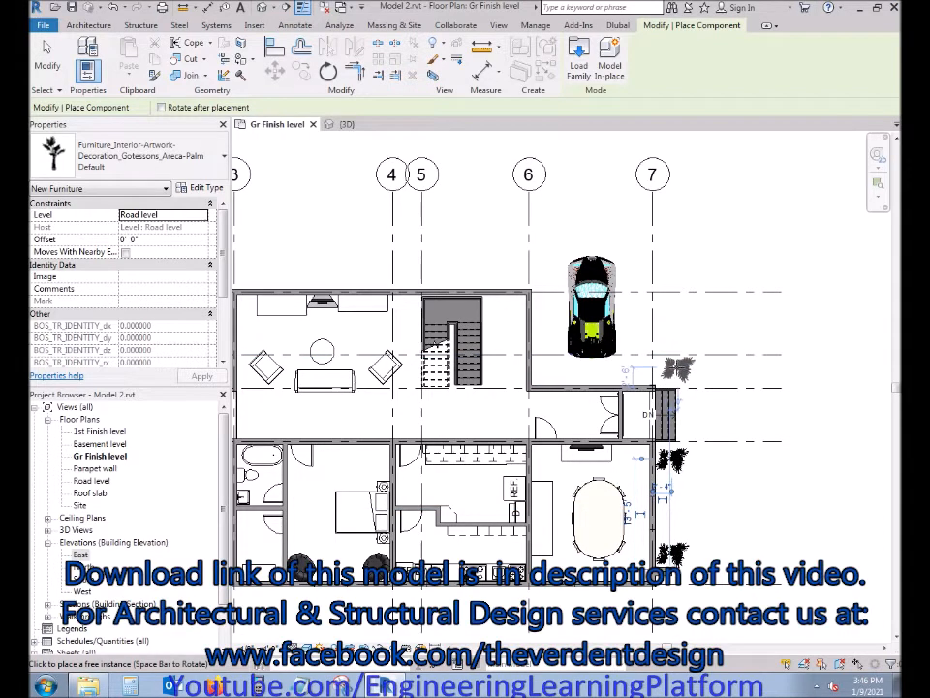
pyautogui.press('Escape')
pyautogui.press('Escape')
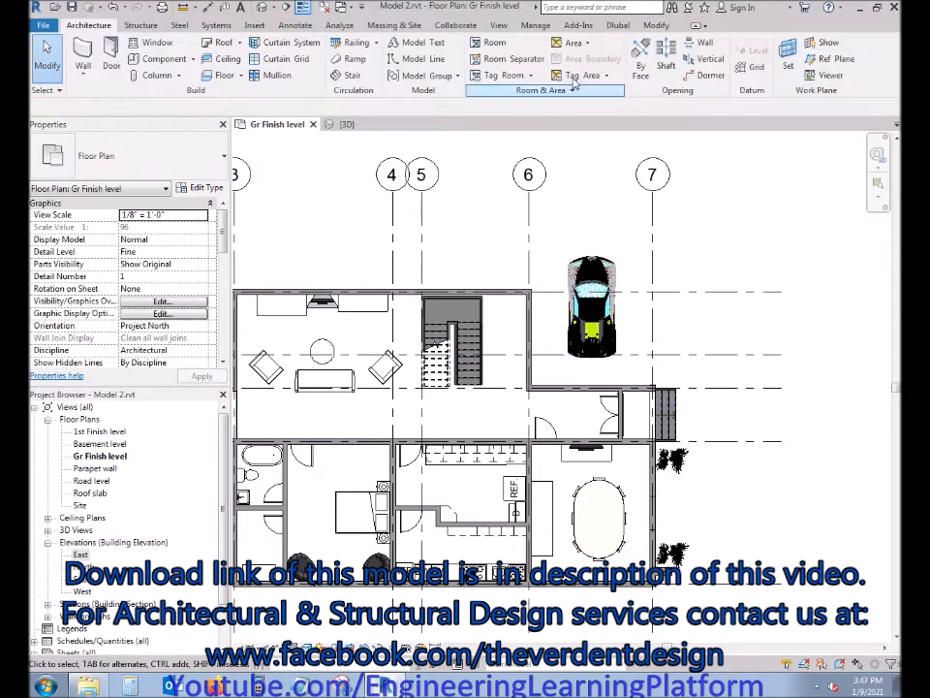
# Delete the two Areca palms on the pool deck in the 3D view
pyautogui.click(357, 124)
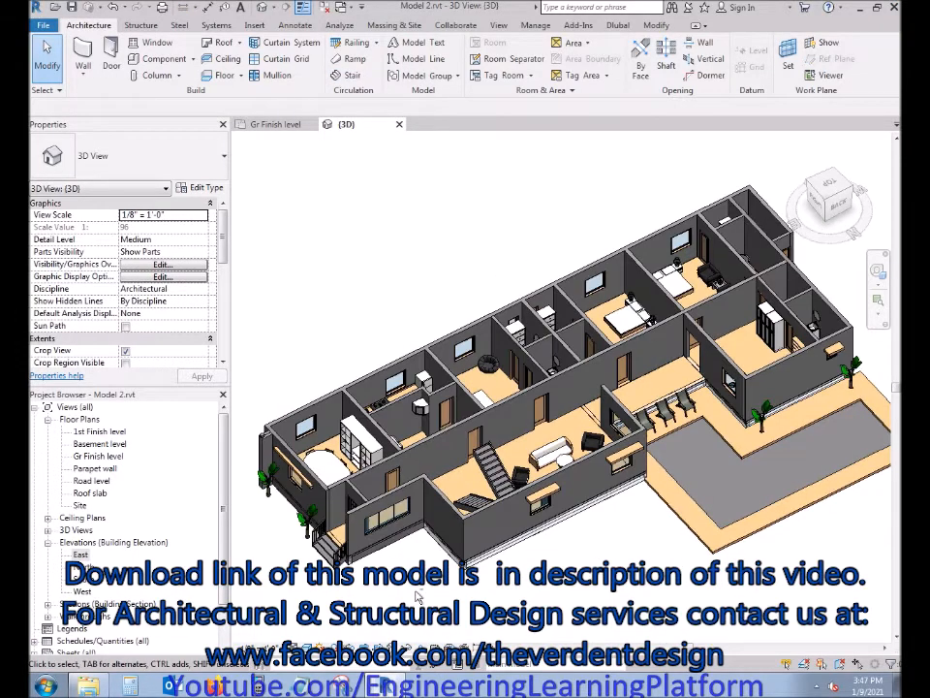
pyautogui.scroll(6, 595, 563)
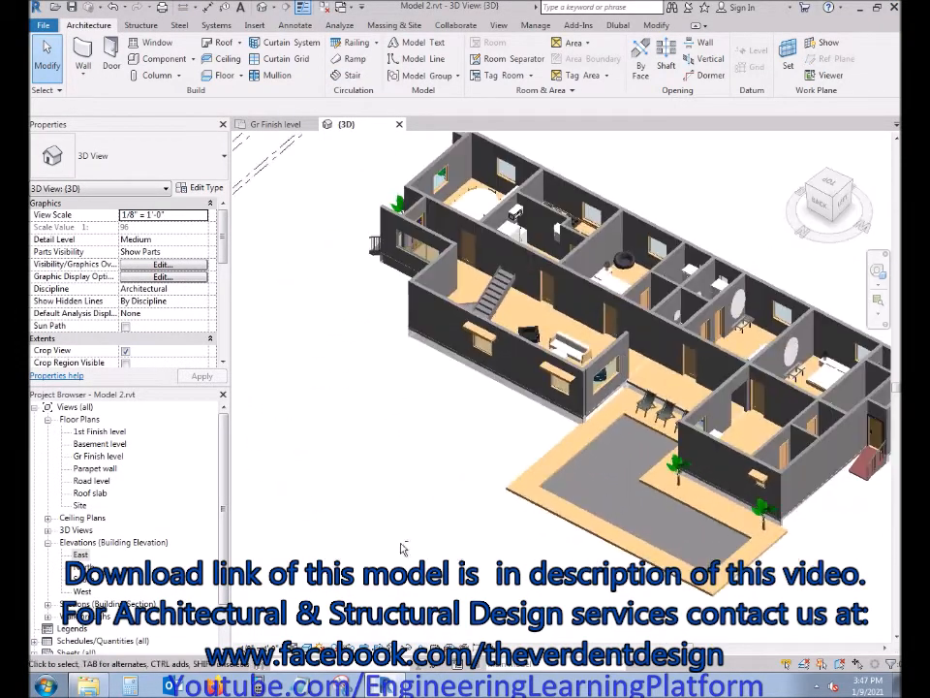
pyautogui.click(759, 518)
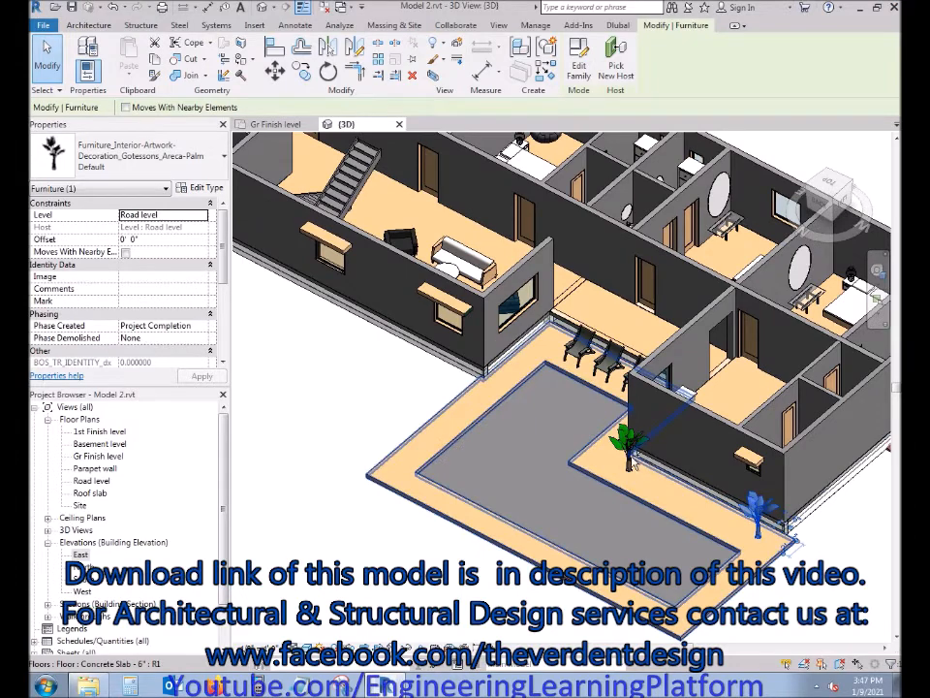
pyautogui.keyDown('ctrl'); pyautogui.click(630, 456); pyautogui.keyUp('ctrl')
pyautogui.click(412, 75)
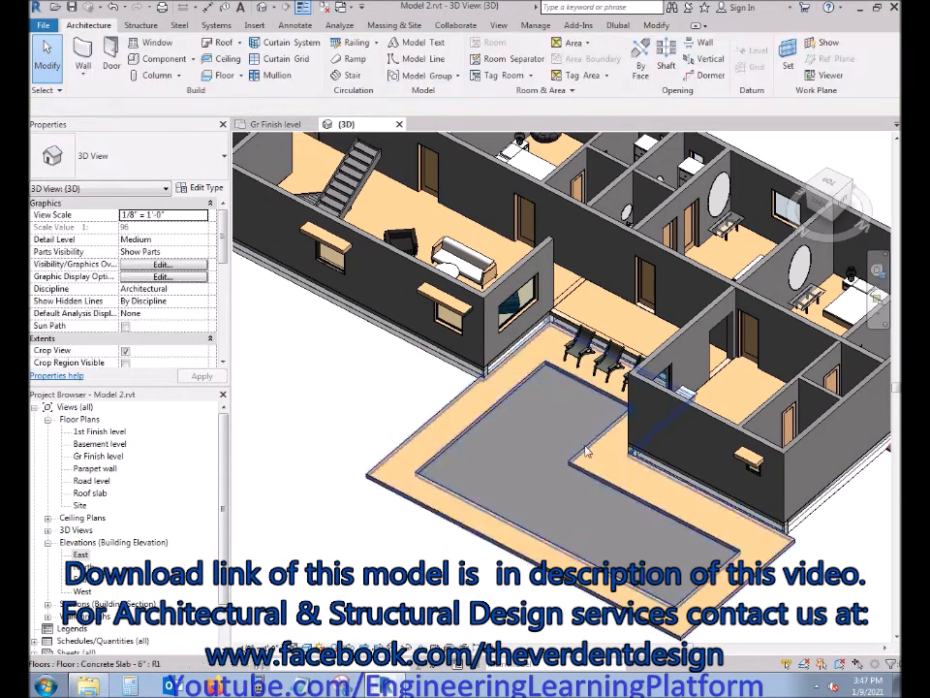
# Place an Areca palm on the Gr Finish level plan just outside the bathroom's exterior wall corner at grid 1
pyautogui.click(290, 123)
pyautogui.moveTo(341, 353); pyautogui.dragTo(654, 377, button='middle')
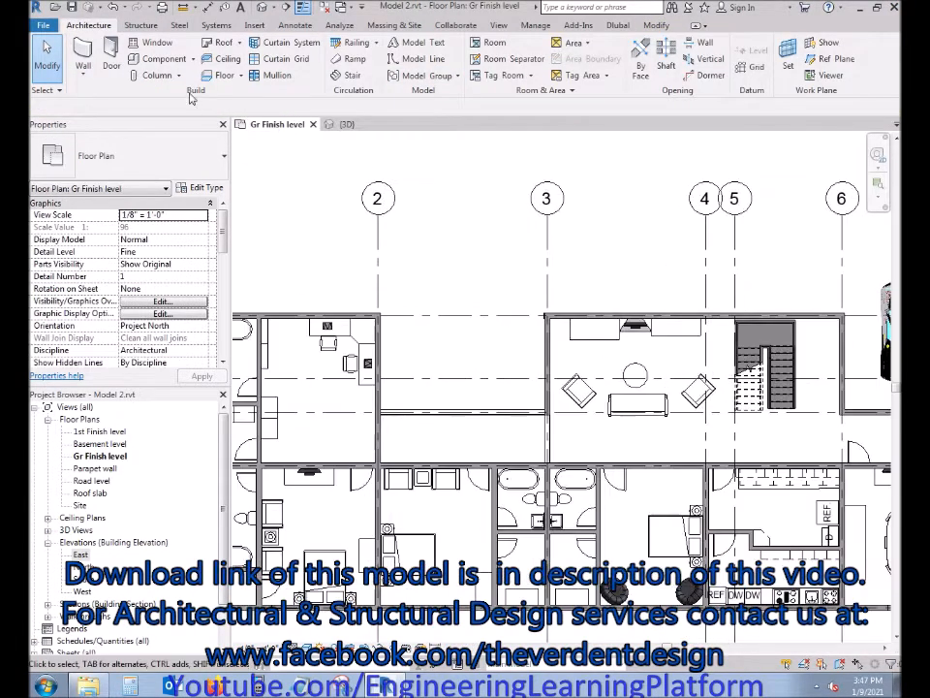
pyautogui.click(173, 60)
pyautogui.moveTo(355, 335); pyautogui.dragTo(485, 318, button='middle')
pyautogui.scroll(2, 311, 316)
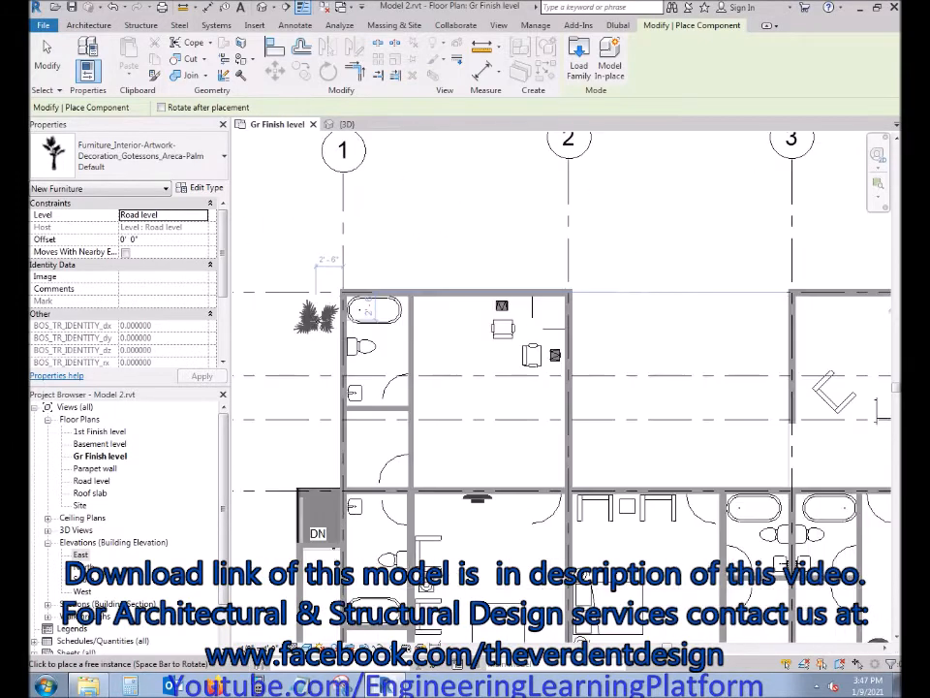
pyautogui.scroll(1, 317, 309)
pyautogui.click(318, 308)
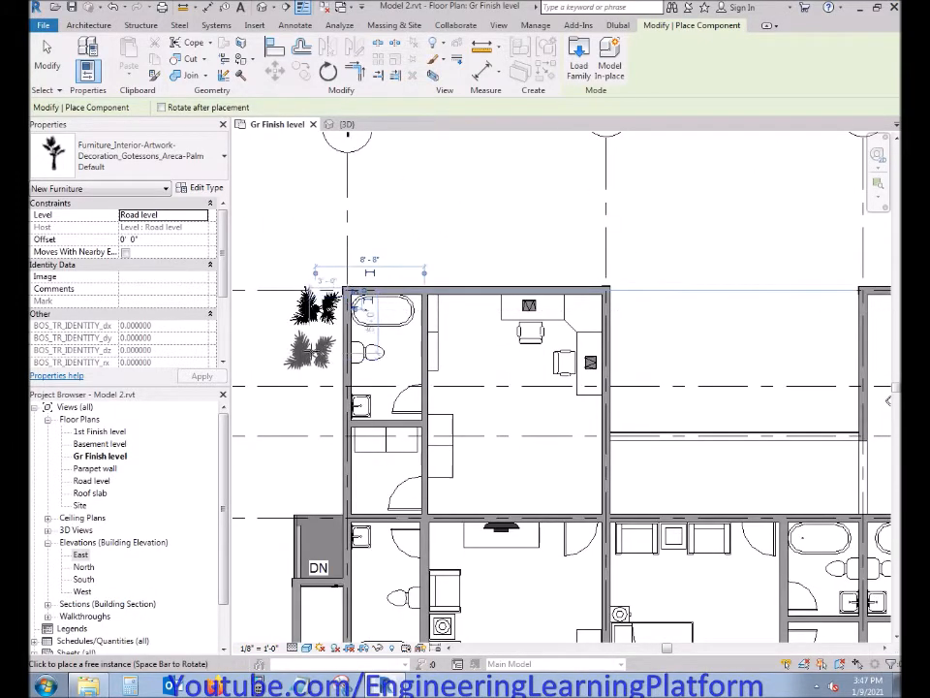
pyautogui.press('Escape')
pyautogui.press('Escape')
# Copy the palm three times in a straight line along the exterior wall at grid 1 towards the side steps
pyautogui.click(651, 25)
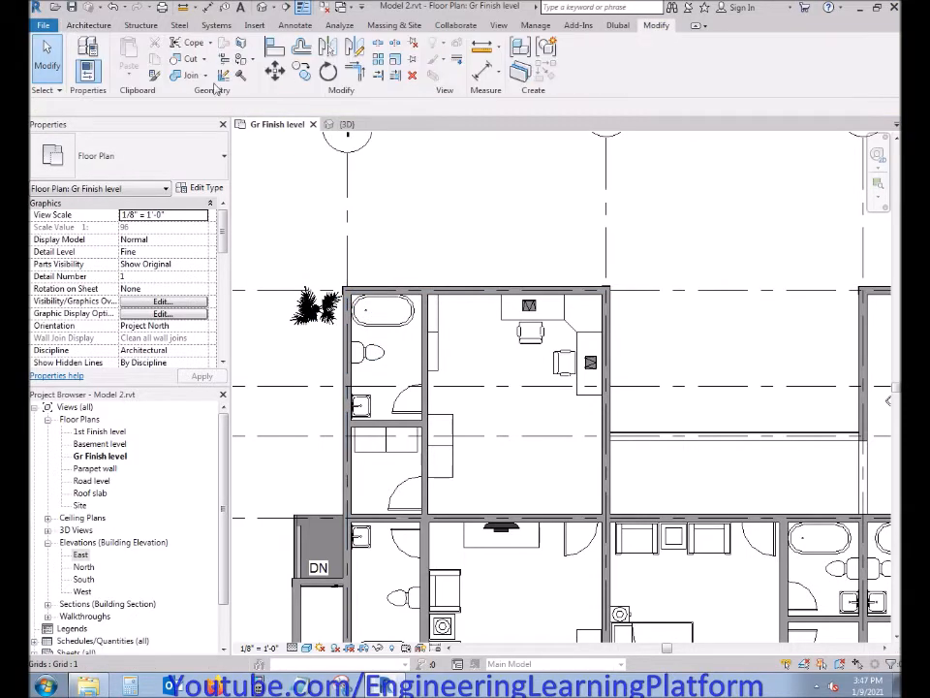
pyautogui.click(46, 54)
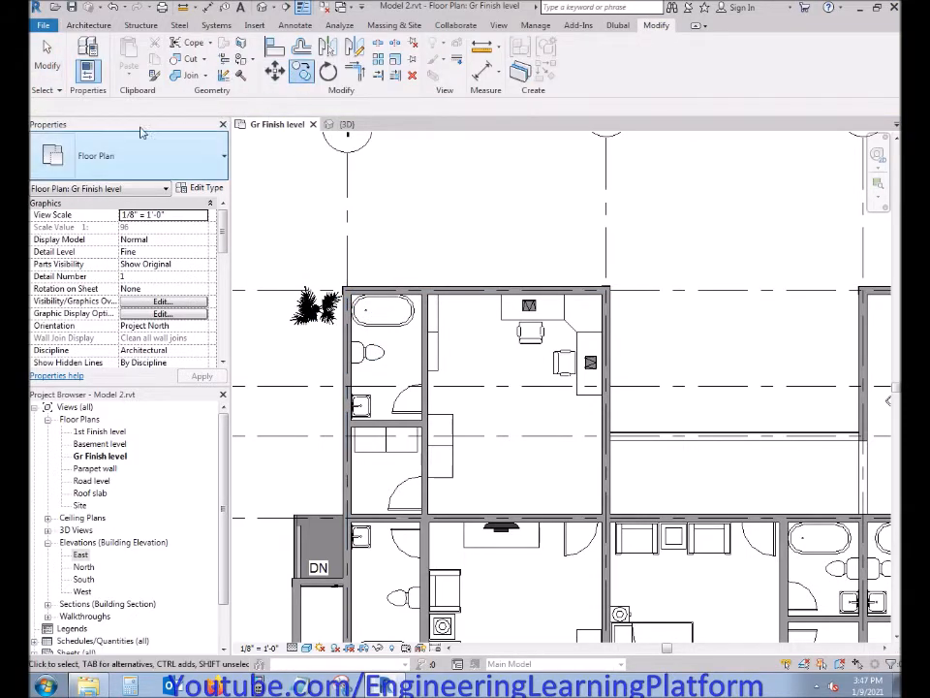
pyautogui.click(316, 308)
pyautogui.press('Return')
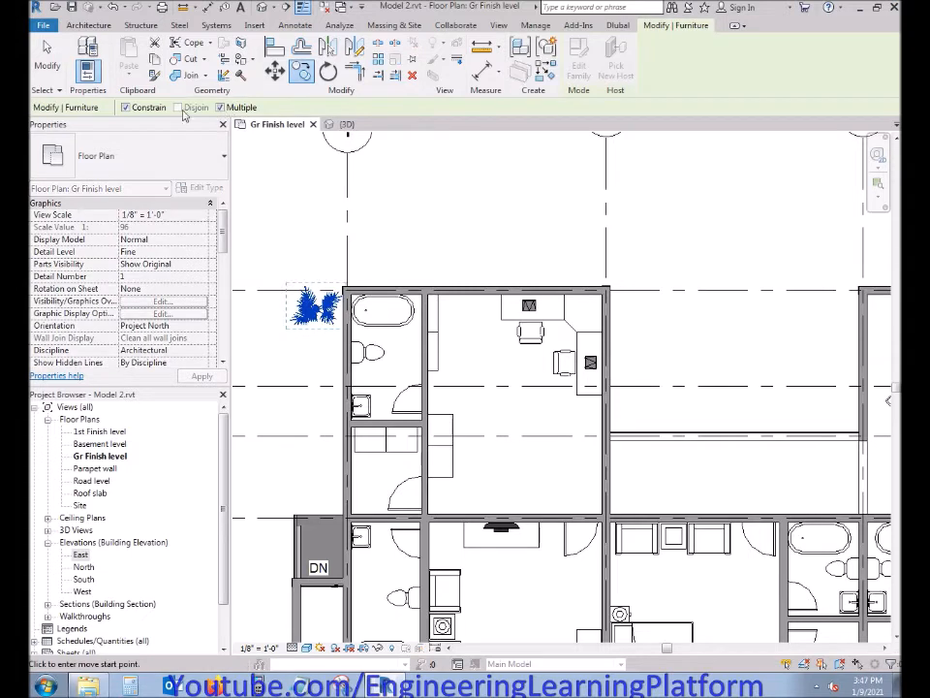
pyautogui.click(325, 323)
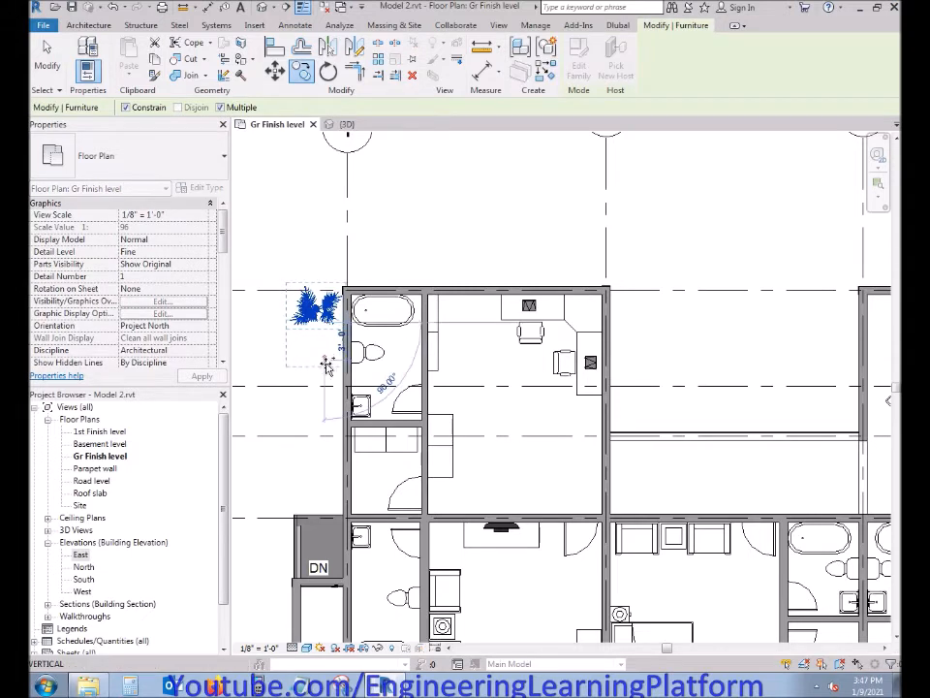
pyautogui.click(330, 407)
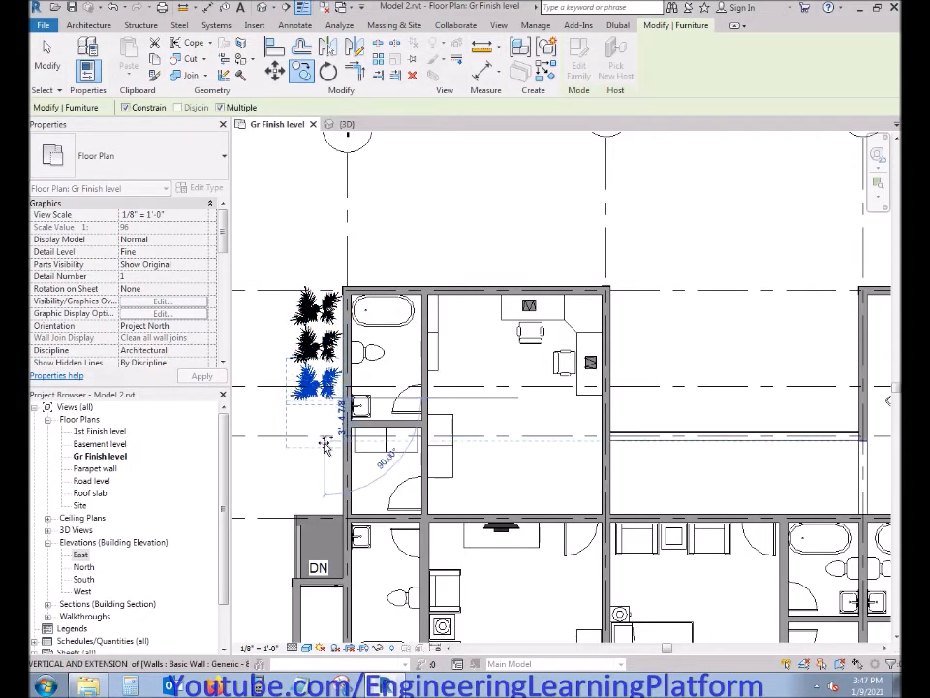
pyautogui.click(325, 441)
pyautogui.scroll(-2, 324, 443)
pyautogui.press('Escape')
pyautogui.press('Escape')
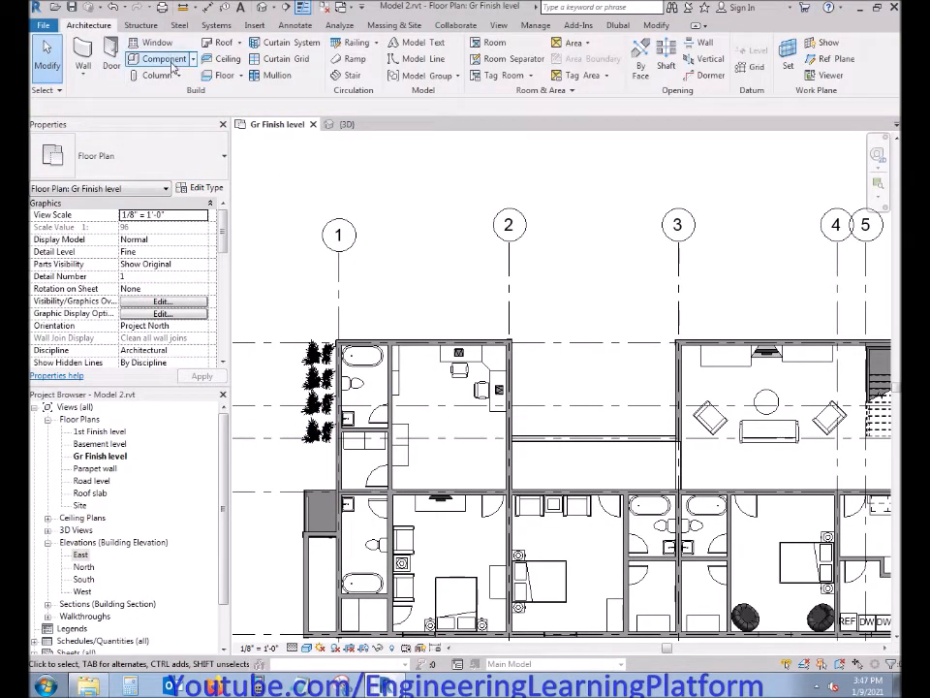
# Load the component family Landscaping_Outdoor_Furniture_Nola_Frame_planter_120l.rfa for placement
pyautogui.click(172, 65)
pyautogui.click(887, 44)
pyautogui.click(393, 261)
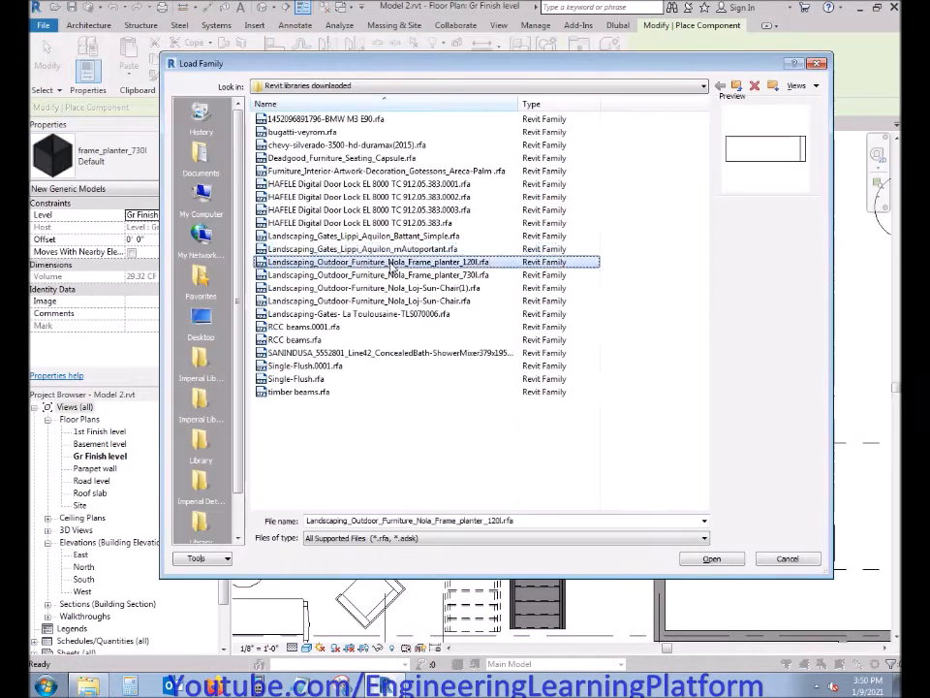
pyautogui.click(711, 558)
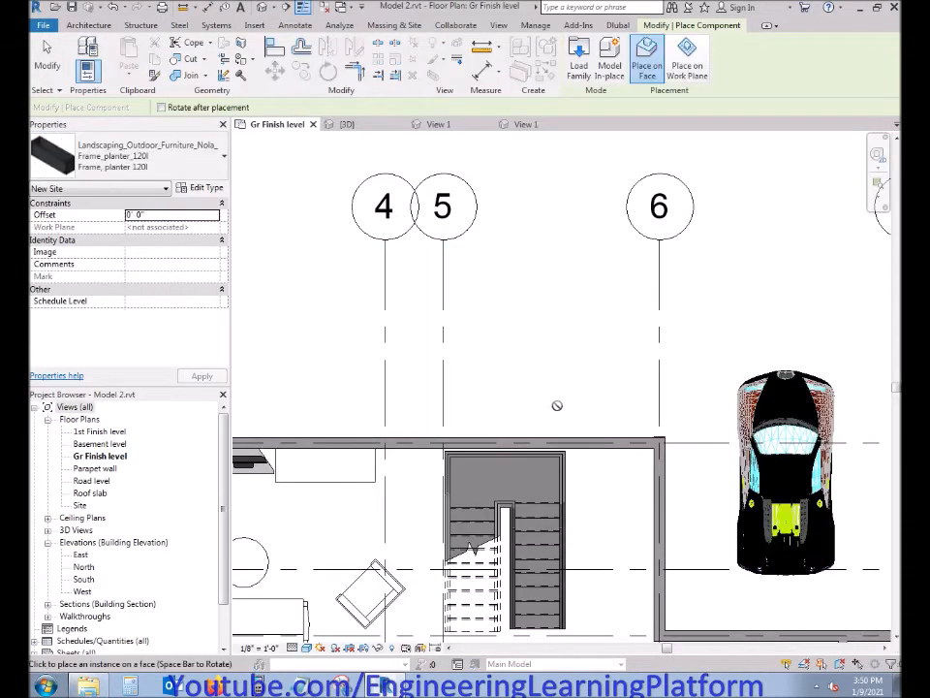
# Place two frame planters on the Gr Finish level work plane, end to end along the outer wall at grid 6 beside the car
pyautogui.click(687, 59)
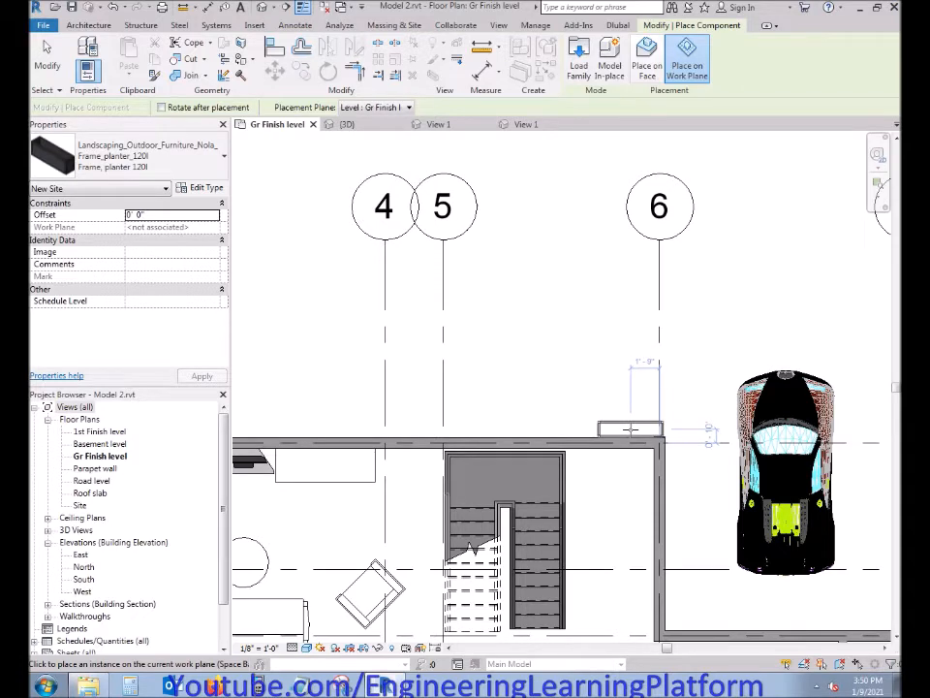
pyautogui.moveTo(679, 450); pyautogui.dragTo(576, 345, button='middle')
pyautogui.press('space')
pyautogui.scroll(2, 572, 367)
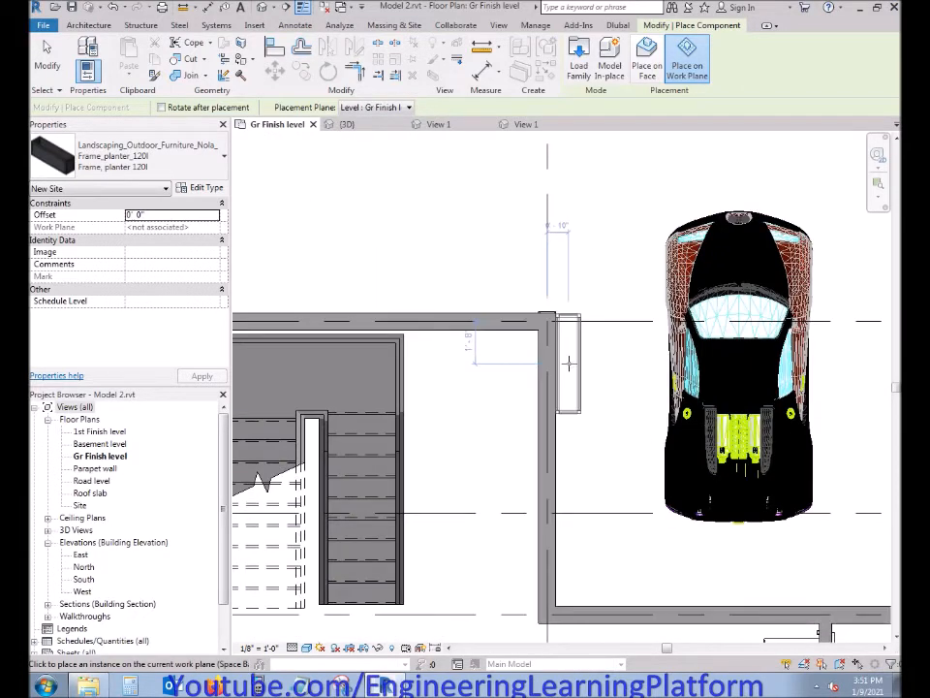
pyautogui.click(570, 363)
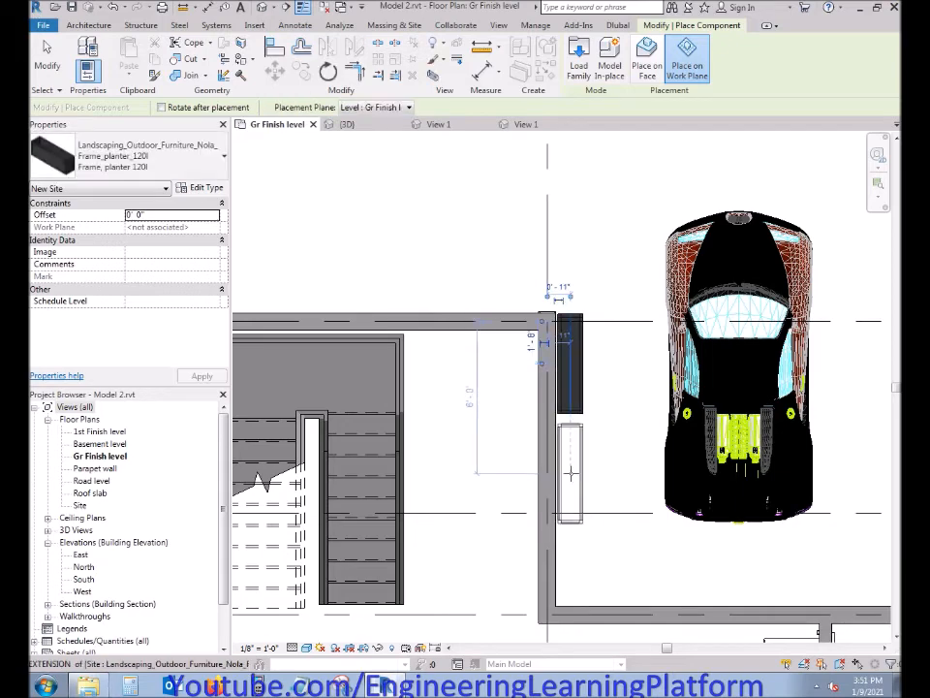
pyautogui.click(571, 473)
pyautogui.scroll(-1, 579, 560)
pyautogui.press('Escape')
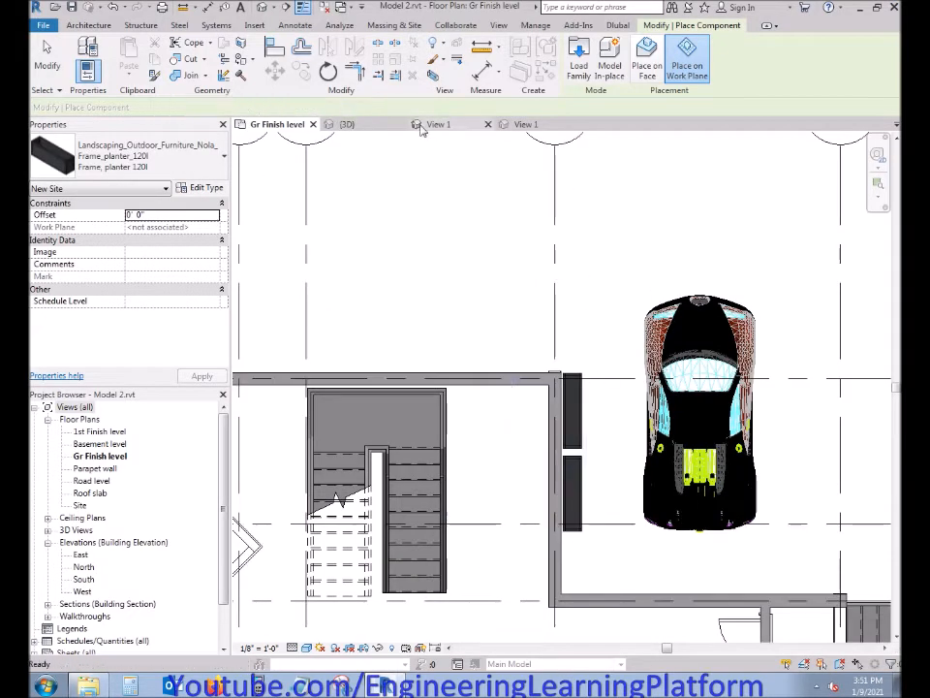
# In the 3D view, set the planter type's Default Elevation to 0' 0" and check the value
pyautogui.click(351, 124)
pyautogui.keyDown('shift'); pyautogui.moveTo(453, 442); pyautogui.dragTo(530, 581, button='middle'); pyautogui.keyUp('shift')
pyautogui.scroll(3, 530, 582)
pyautogui.click(549, 556)
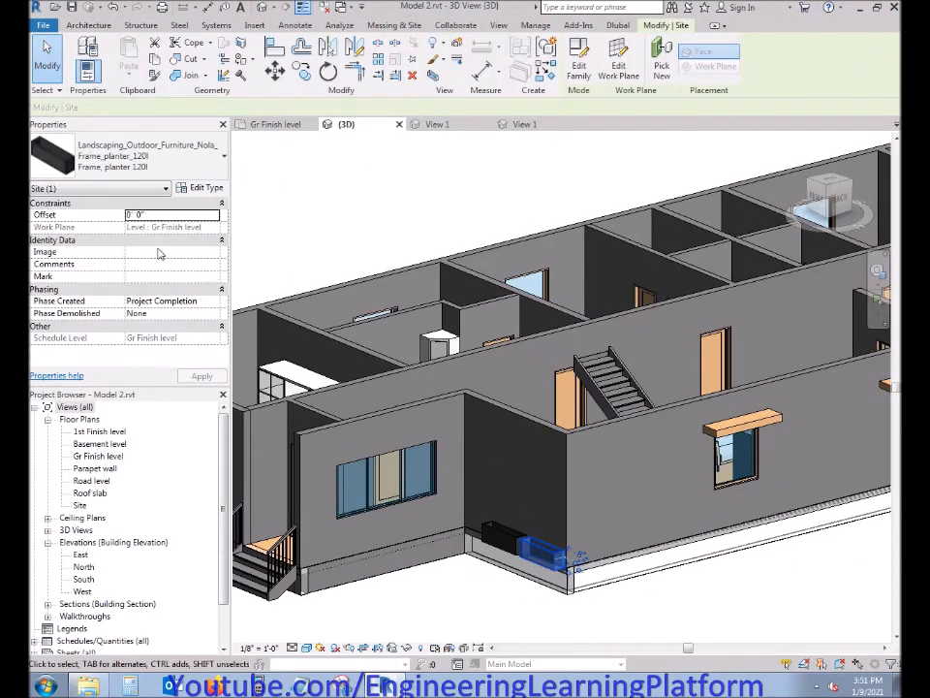
pyautogui.click(199, 190)
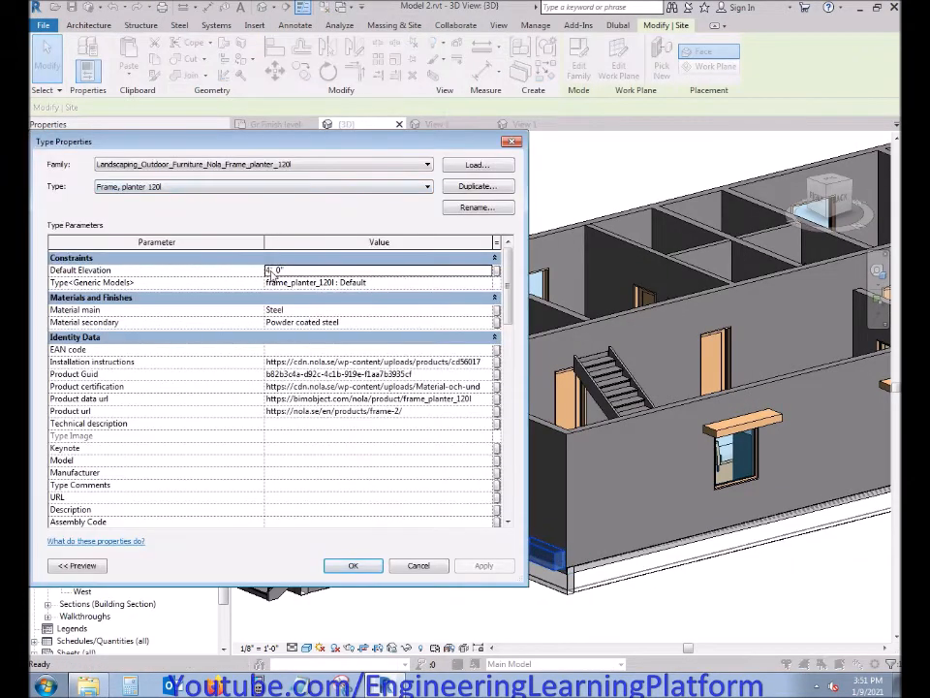
pyautogui.click(372, 562)
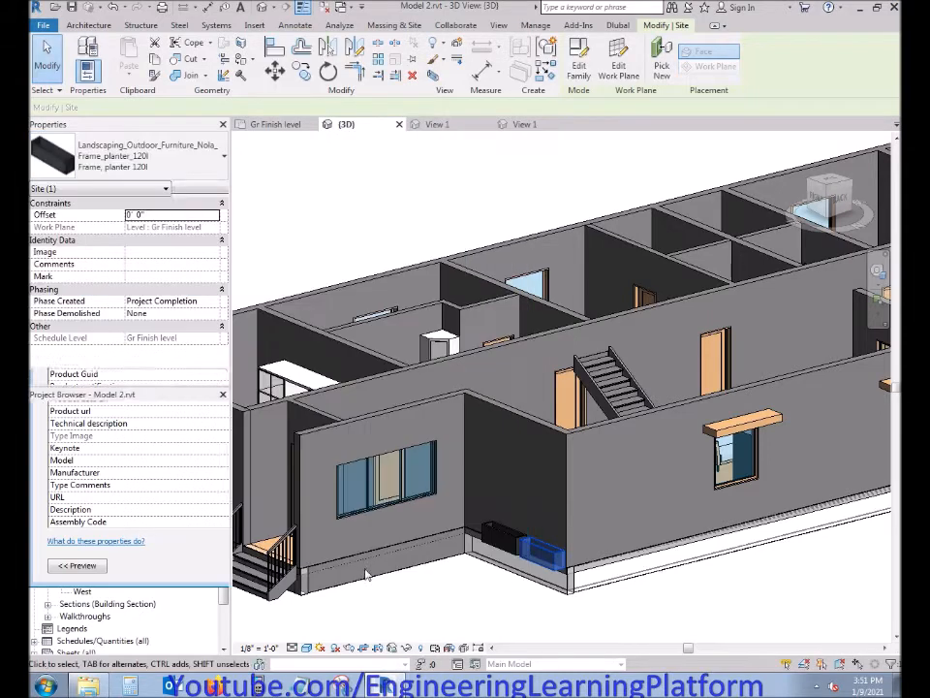
pyautogui.click(552, 593)
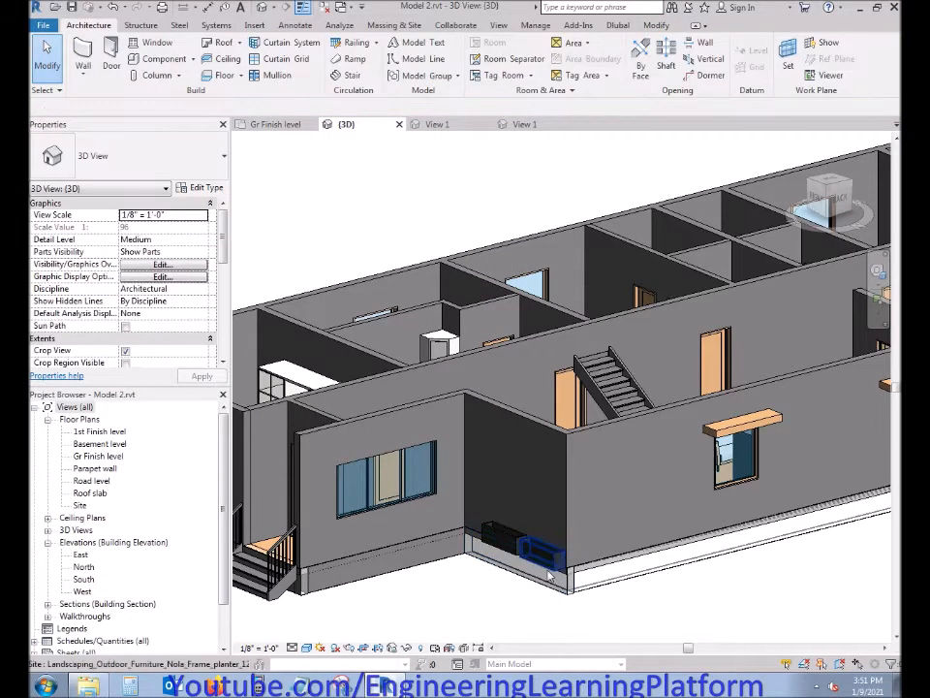
pyautogui.click(547, 564)
pyautogui.click(196, 190)
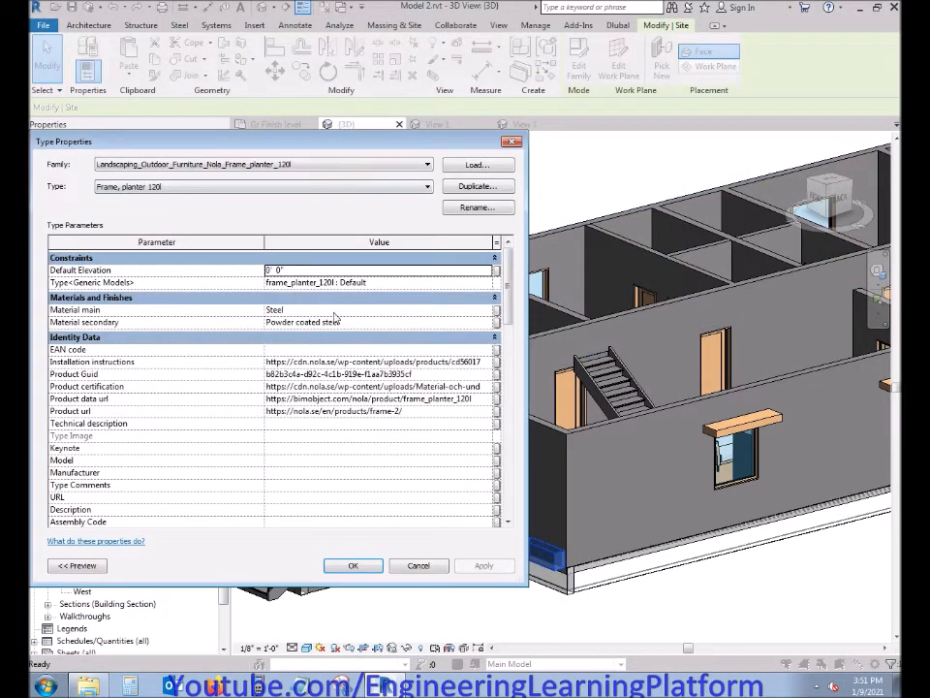
pyautogui.press('Escape')
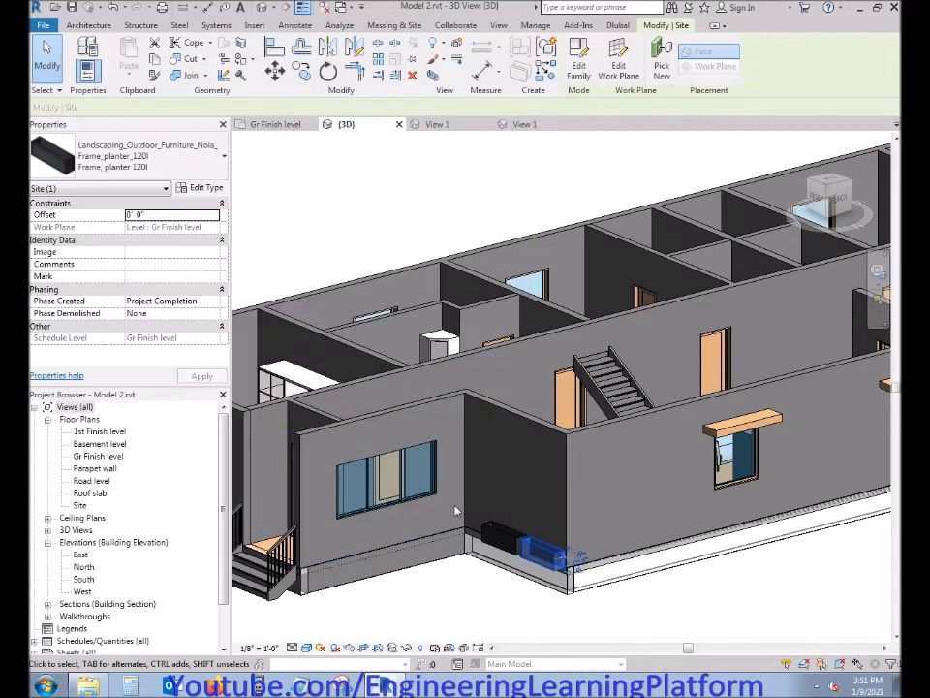
pyautogui.press('Escape')
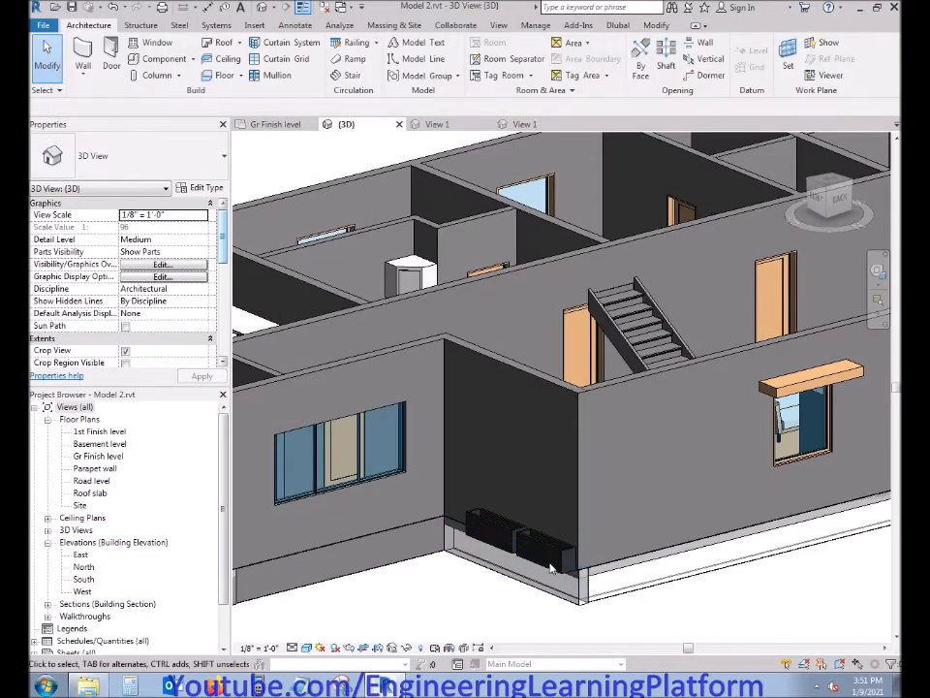
# From the right side view, move both planters straight down from floor level to the base of the plinth
pyautogui.click(817, 202)
pyautogui.click(817, 202)
pyautogui.scroll(5, 613, 447)
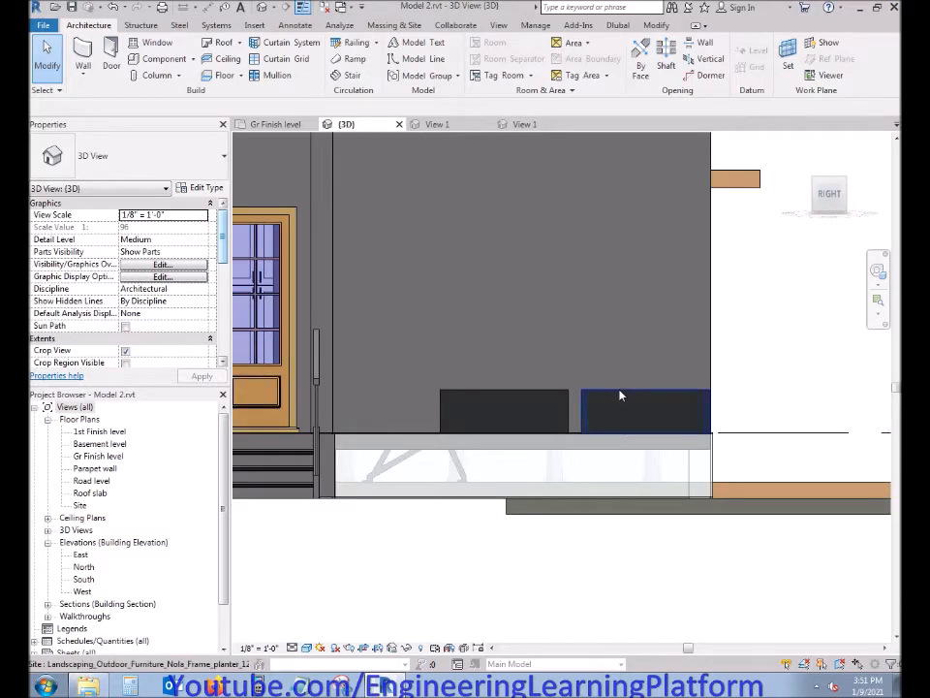
pyautogui.click(620, 395)
pyautogui.keyDown('ctrl'); pyautogui.click(566, 400); pyautogui.keyUp('ctrl')
pyautogui.press('m')
pyautogui.press('v')
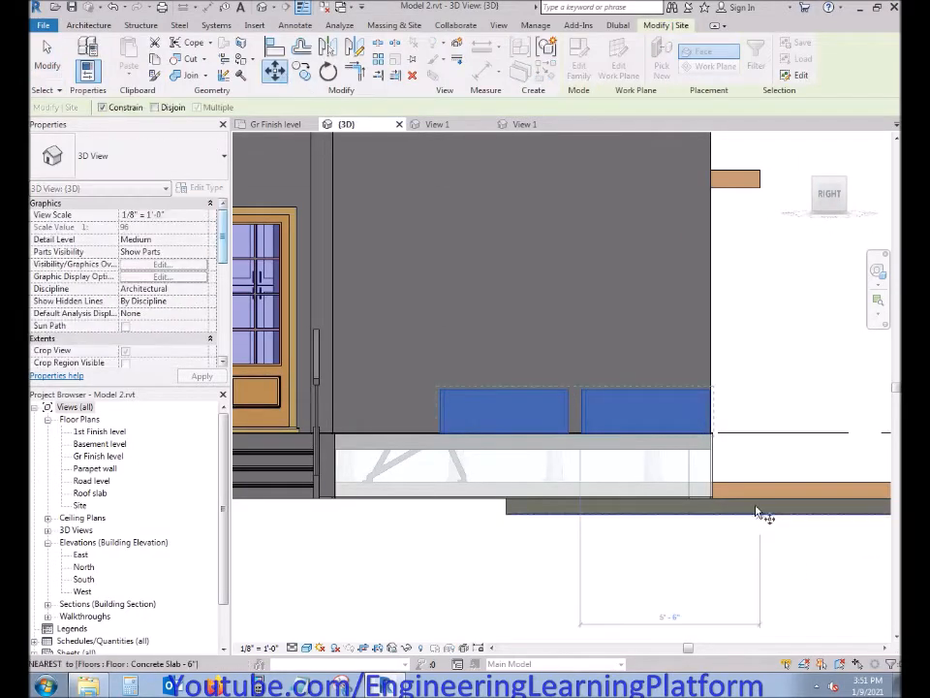
pyautogui.scroll(4, 717, 437)
pyautogui.click(692, 418)
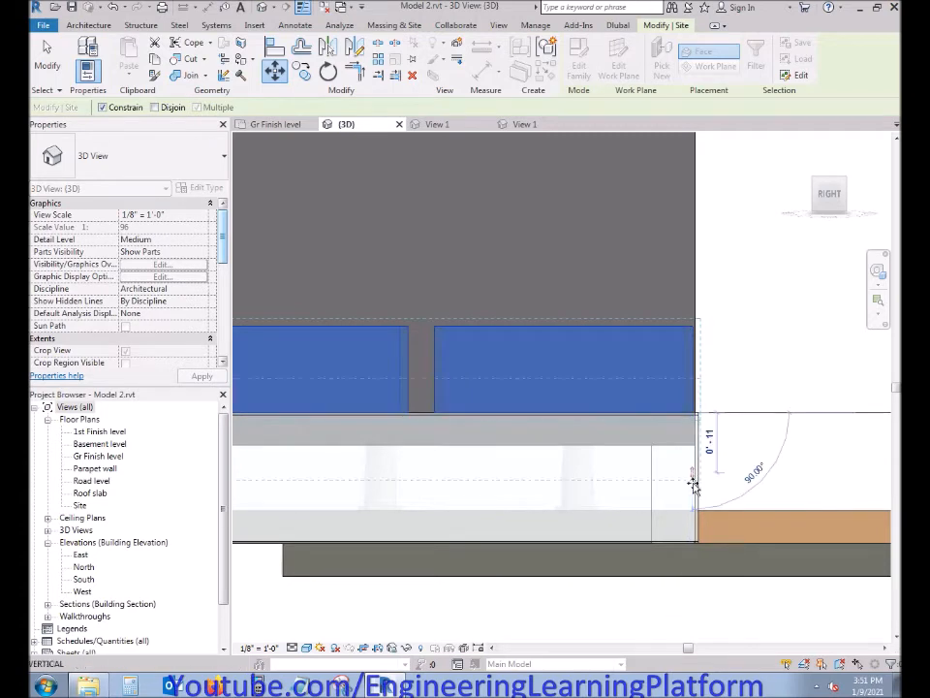
pyautogui.click(691, 543)
pyautogui.press('Escape')
# Examine the house exterior in 3D and the furnished layout on the Gr Finish level plan
pyautogui.keyDown('shift'); pyautogui.moveTo(691, 542); pyautogui.dragTo(707, 528, button='middle'); pyautogui.keyUp('shift')
pyautogui.scroll(-2, 736, 483)
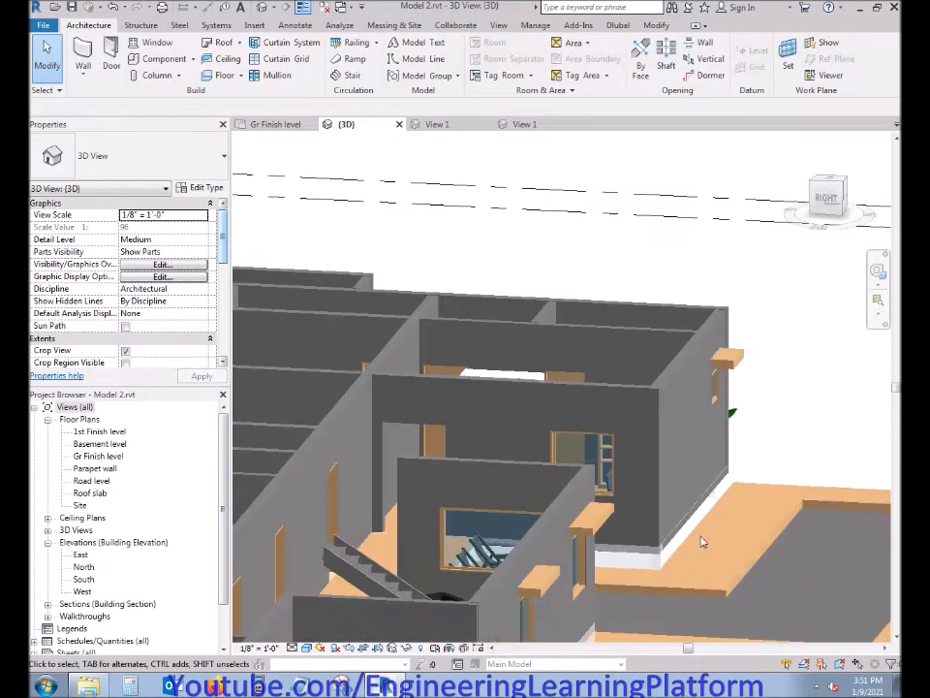
pyautogui.moveTo(667, 617); pyautogui.dragTo(768, 416, button='middle')
pyautogui.scroll(-1, 727, 466)
pyautogui.keyDown('shift'); pyautogui.moveTo(712, 527); pyautogui.dragTo(751, 539, button='middle'); pyautogui.keyUp('shift')
pyautogui.click(275, 124)
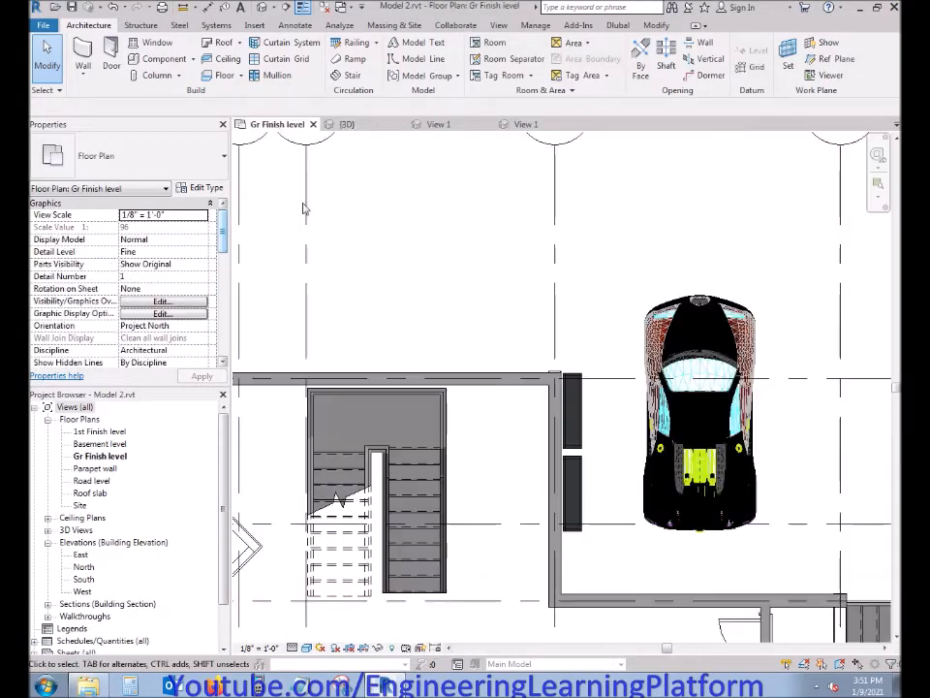
pyautogui.scroll(-4, 546, 316)
pyautogui.moveTo(448, 484); pyautogui.dragTo(676, 457, button='middle')
pyautogui.scroll(-1, 557, 413)
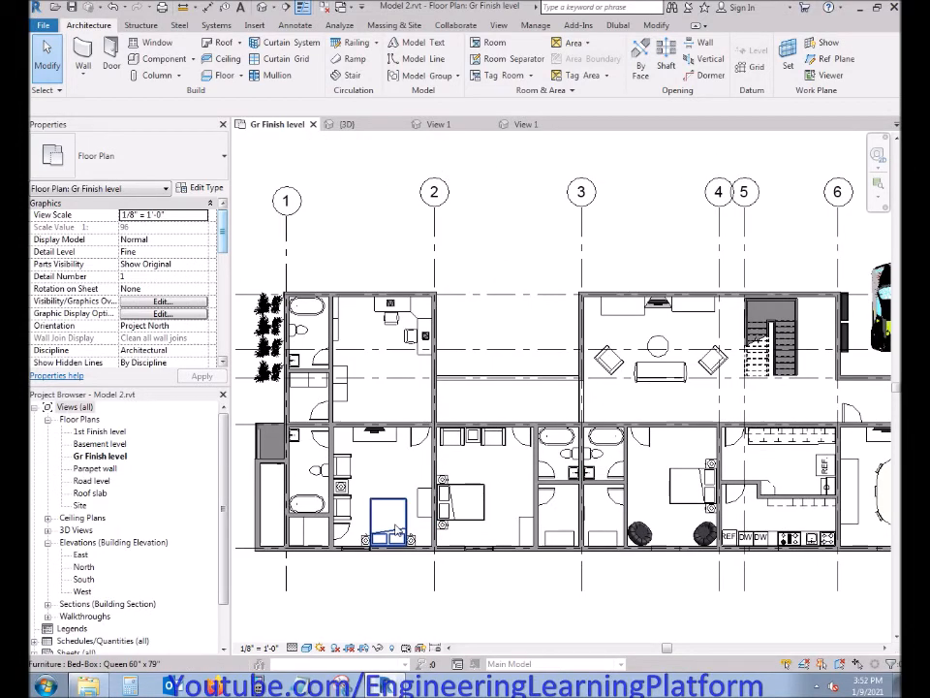
pyautogui.moveTo(408, 492); pyautogui.dragTo(416, 490, button='middle')
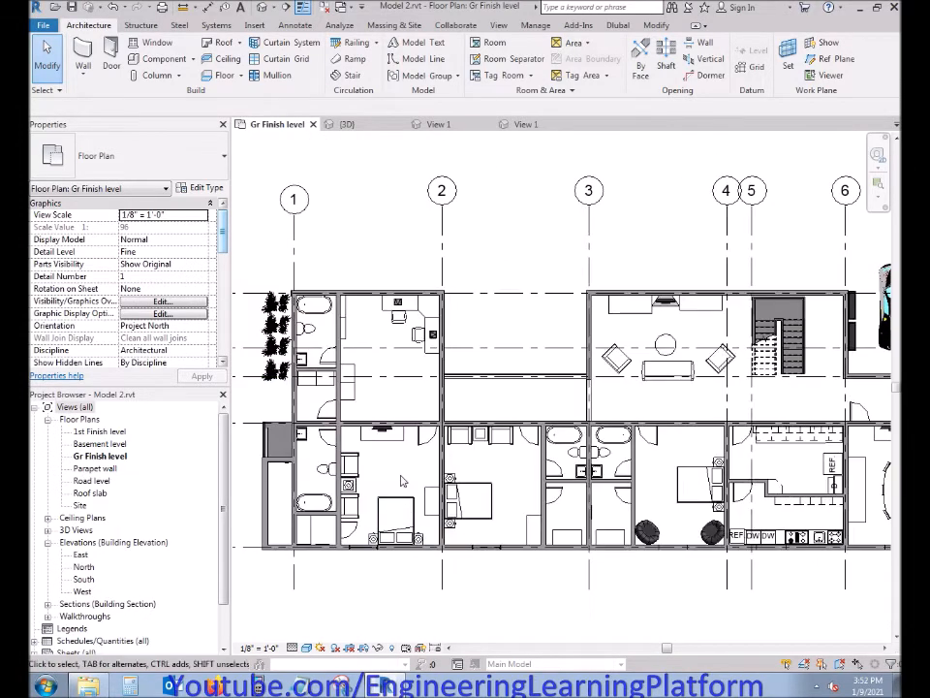
pyautogui.scroll(1, 489, 415)
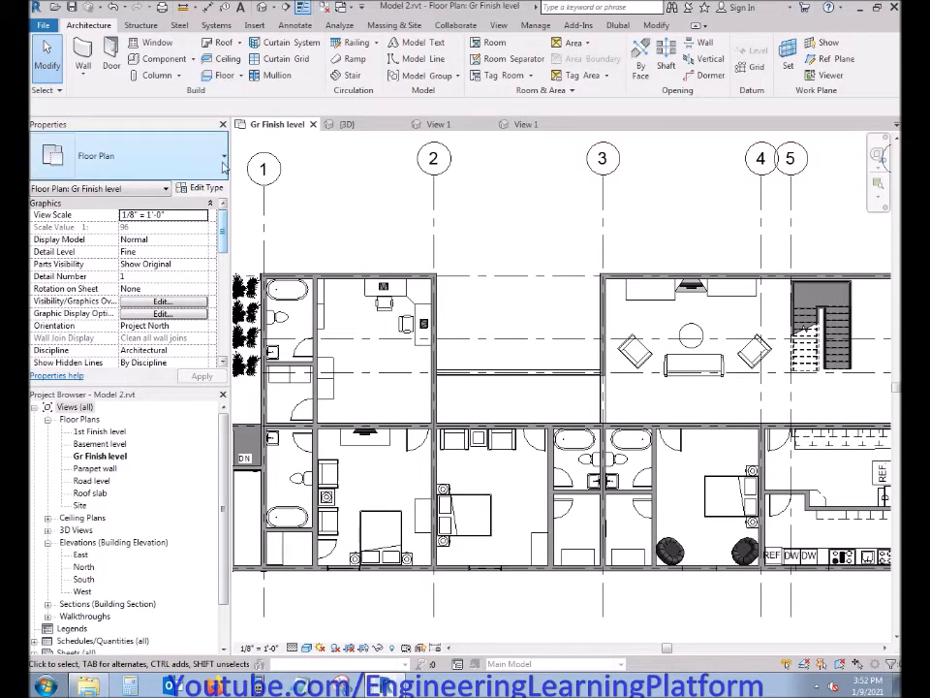
# Save the model and close both open family views without saving changes to the families
pyautogui.click(71, 8)
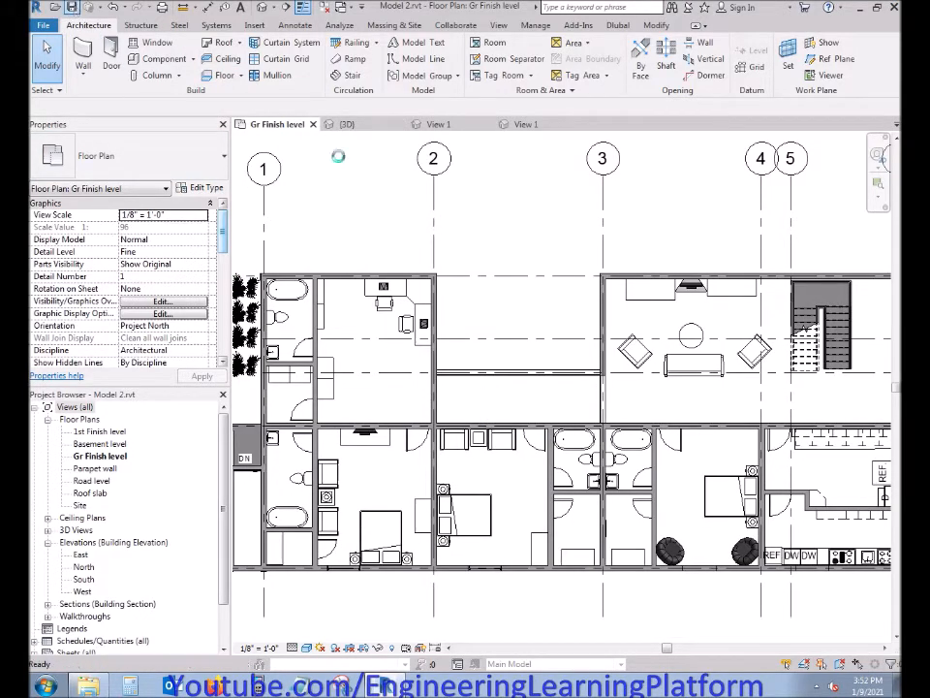
pyautogui.click(488, 124)
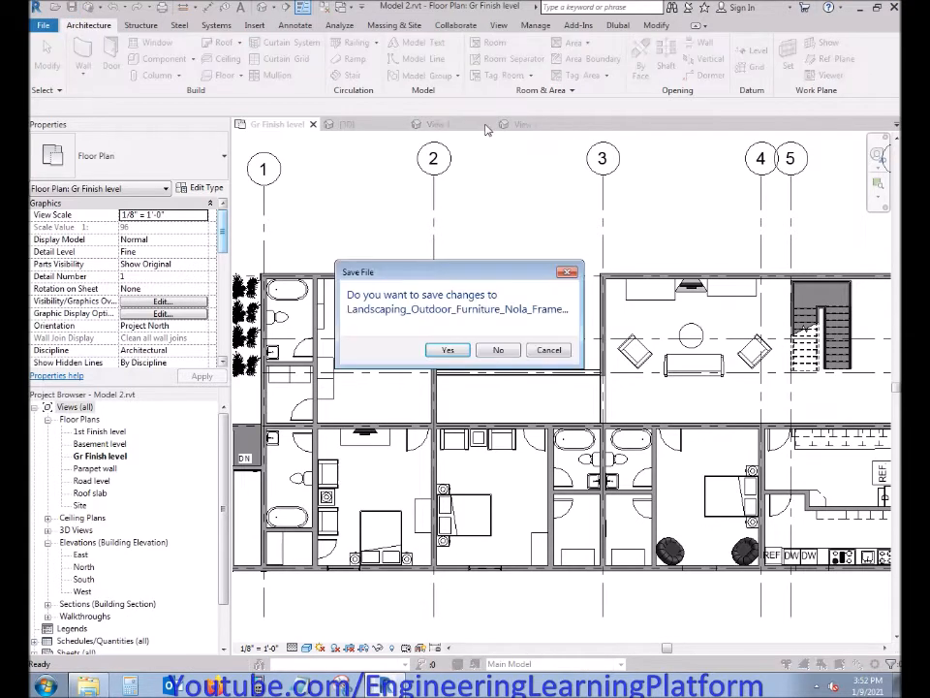
pyautogui.click(486, 355)
pyautogui.click(488, 124)
pyautogui.click(502, 353)
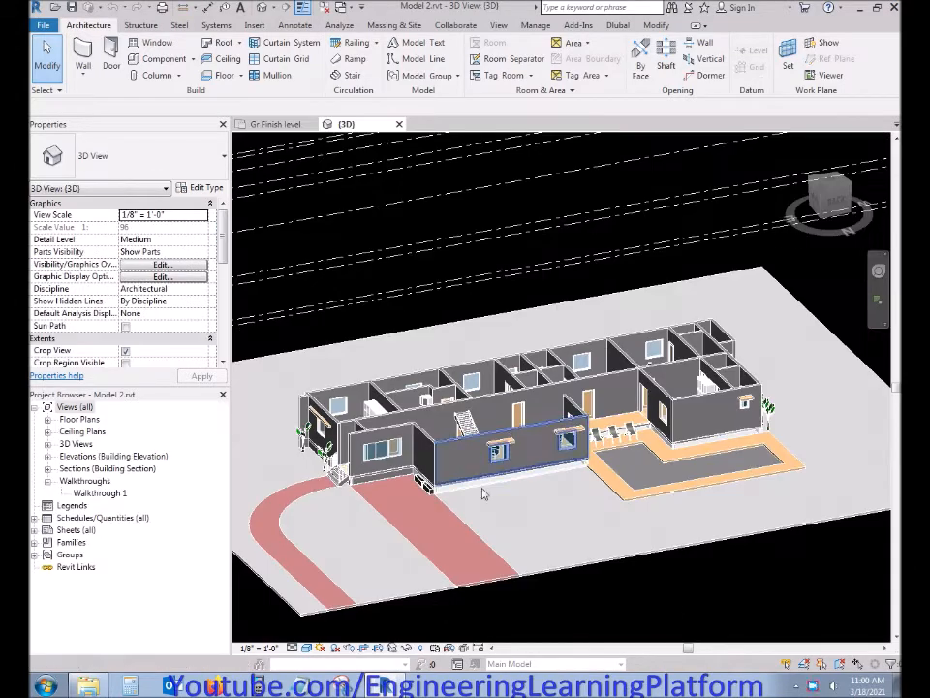
# Orient the 3D view straight down from the top over the furnished ground floor
pyautogui.keyDown('shift'); pyautogui.moveTo(461, 498); pyautogui.dragTo(550, 496, button='middle'); pyautogui.keyUp('shift')
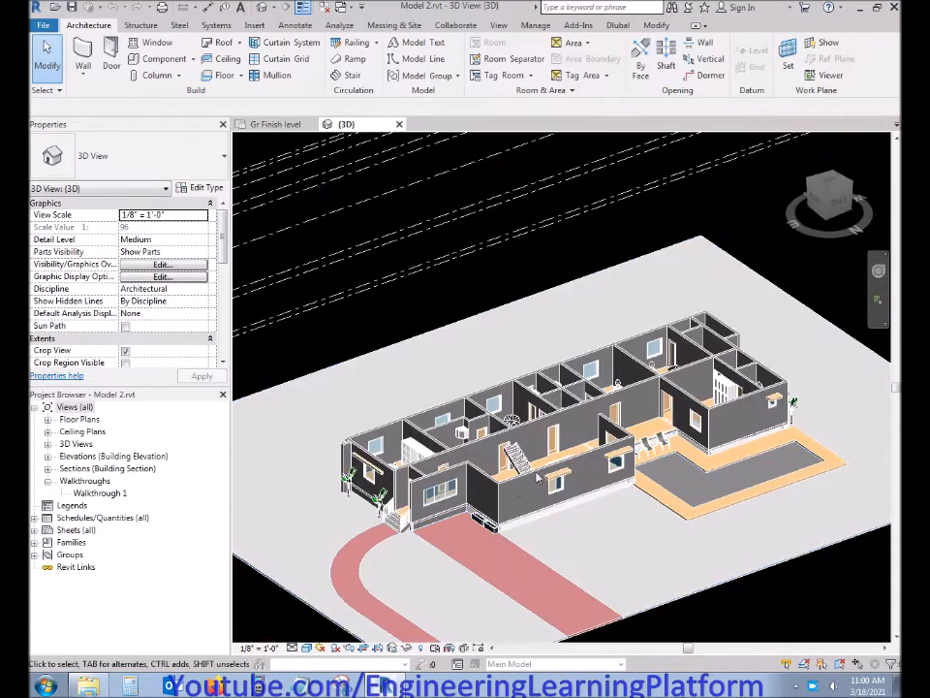
pyautogui.scroll(-2, 482, 440)
pyautogui.keyDown('shift'); pyautogui.moveTo(483, 441); pyautogui.dragTo(471, 484, button='middle'); pyautogui.keyUp('shift')
pyautogui.scroll(3, 496, 435)
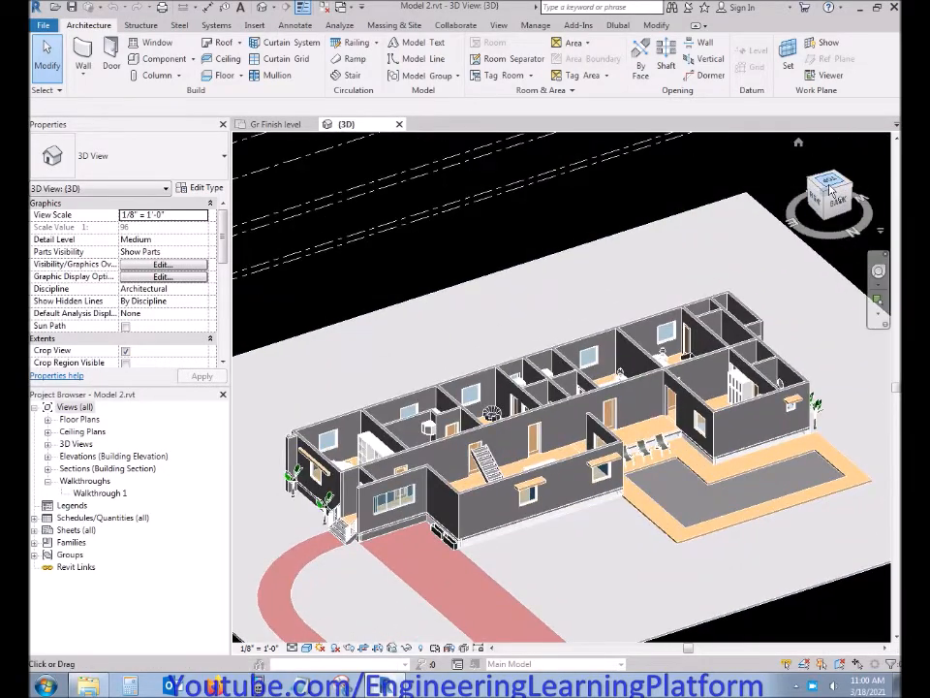
pyautogui.click(829, 189)
pyautogui.scroll(4, 478, 445)
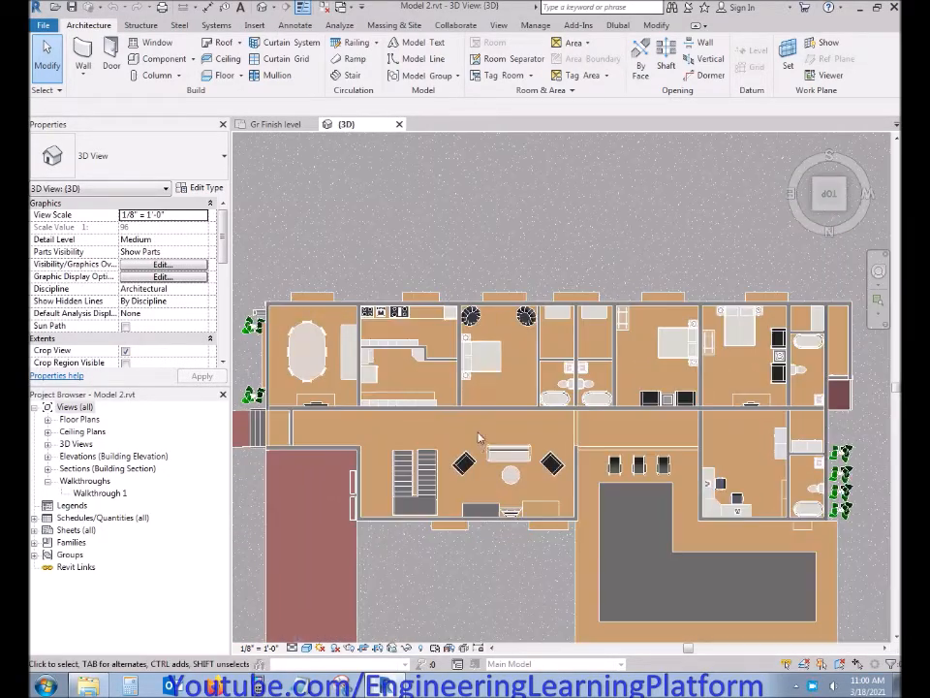
pyautogui.moveTo(479, 445); pyautogui.dragTo(468, 411, button='middle')
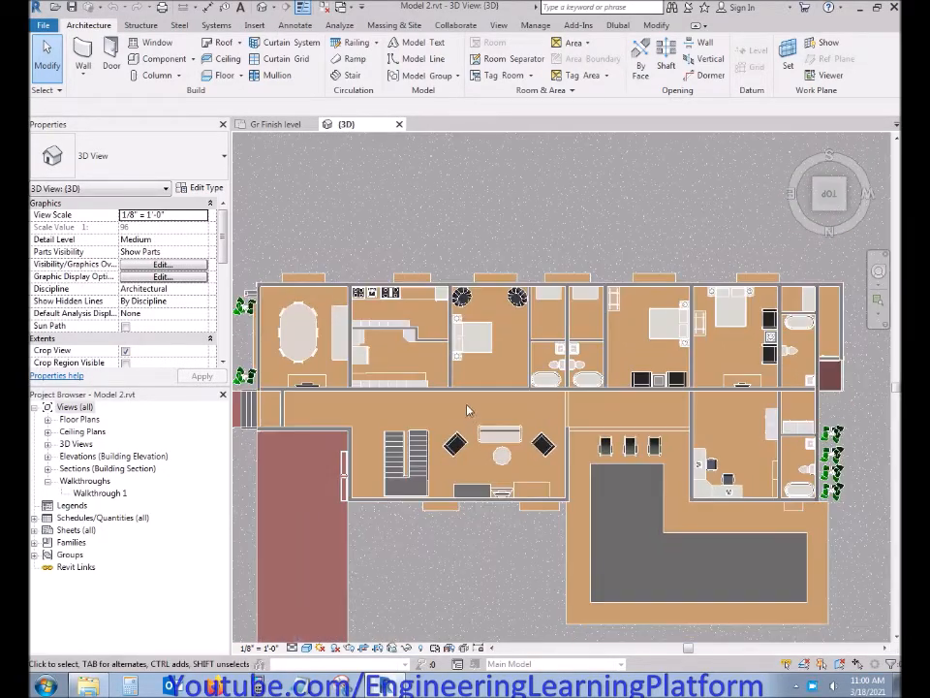
# Set the 3D view's detail level to Fine and its visual style to Consistent Colors after trying Realistic
pyautogui.click(293, 648)
pyautogui.click(306, 634)
pyautogui.click(306, 648)
pyautogui.click(329, 617)
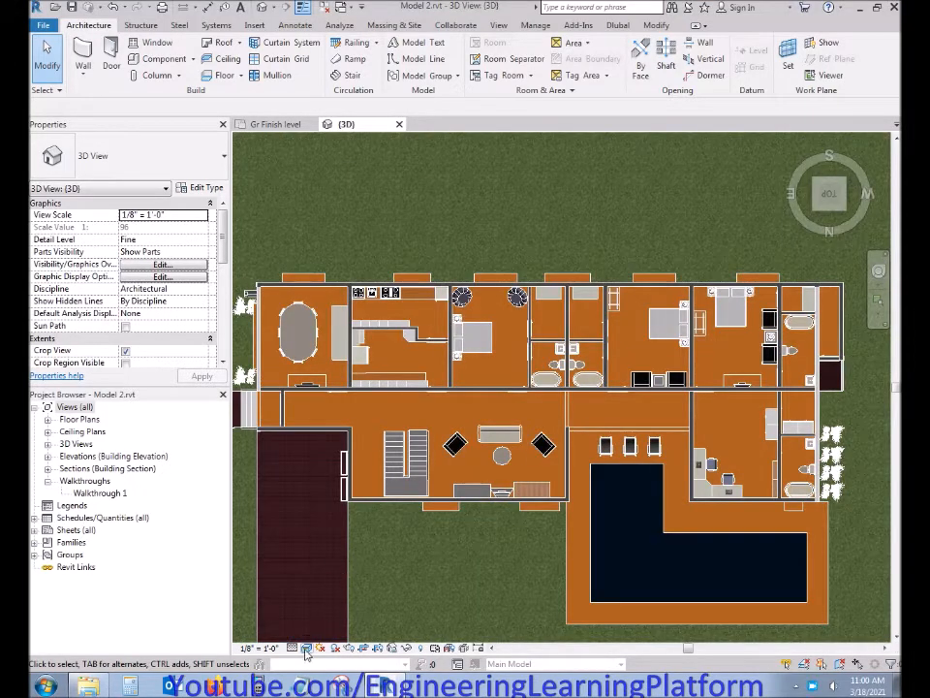
pyautogui.click(307, 648)
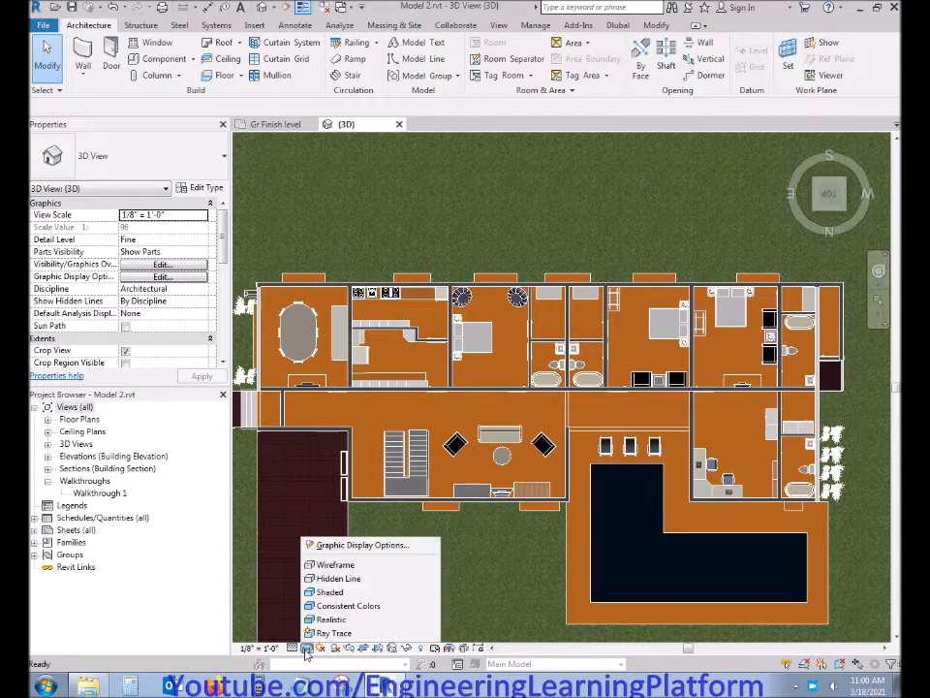
pyautogui.click(344, 605)
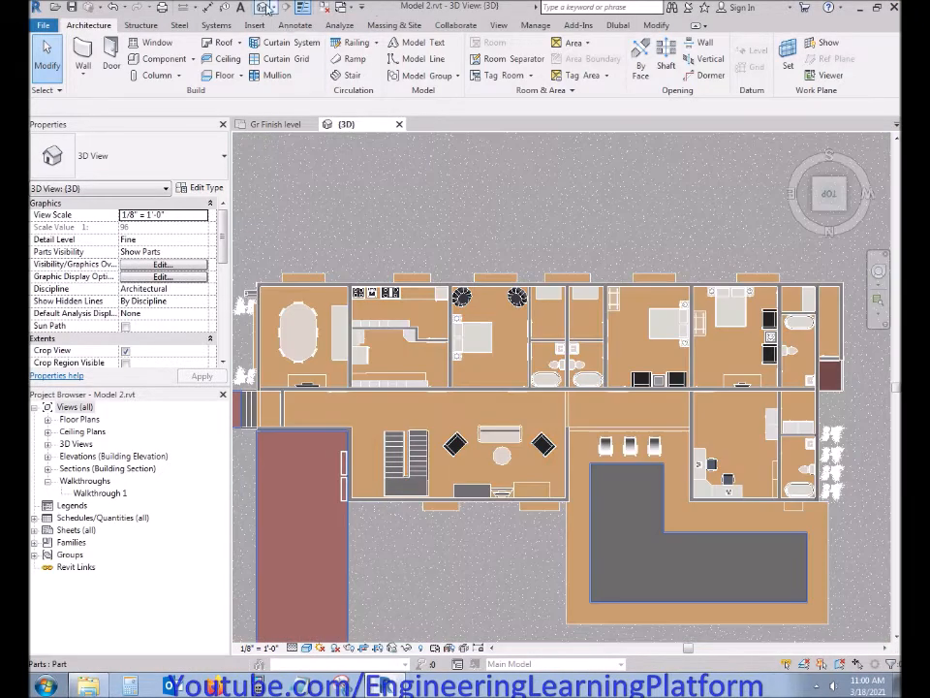
# Create a perspective camera view in the dining room from Gr Finish level with a 4' 0" offset, aimed diagonally across the table
pyautogui.click(274, 8)
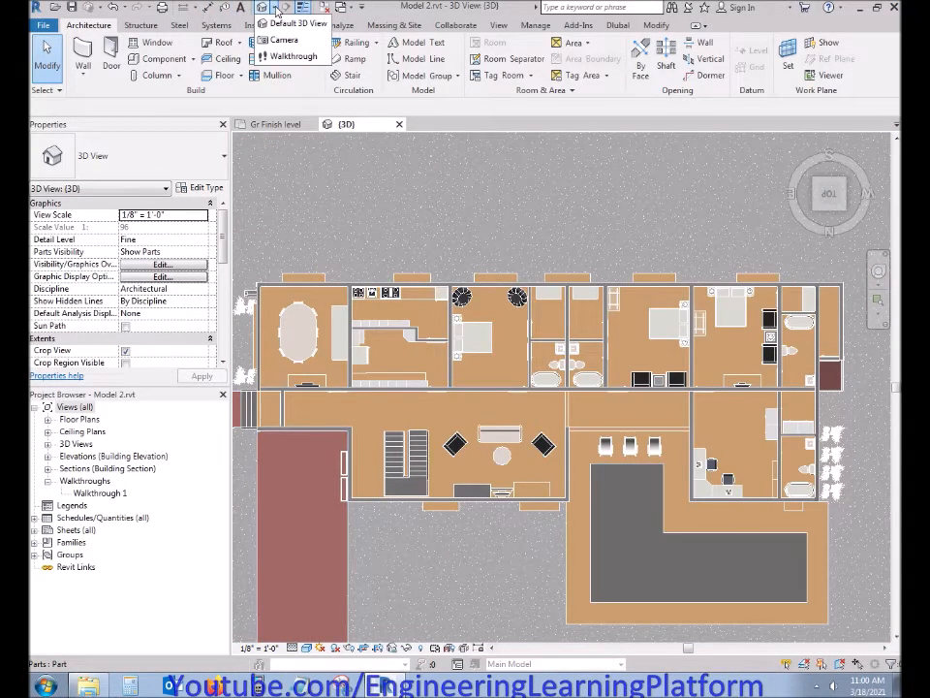
pyautogui.click(283, 42)
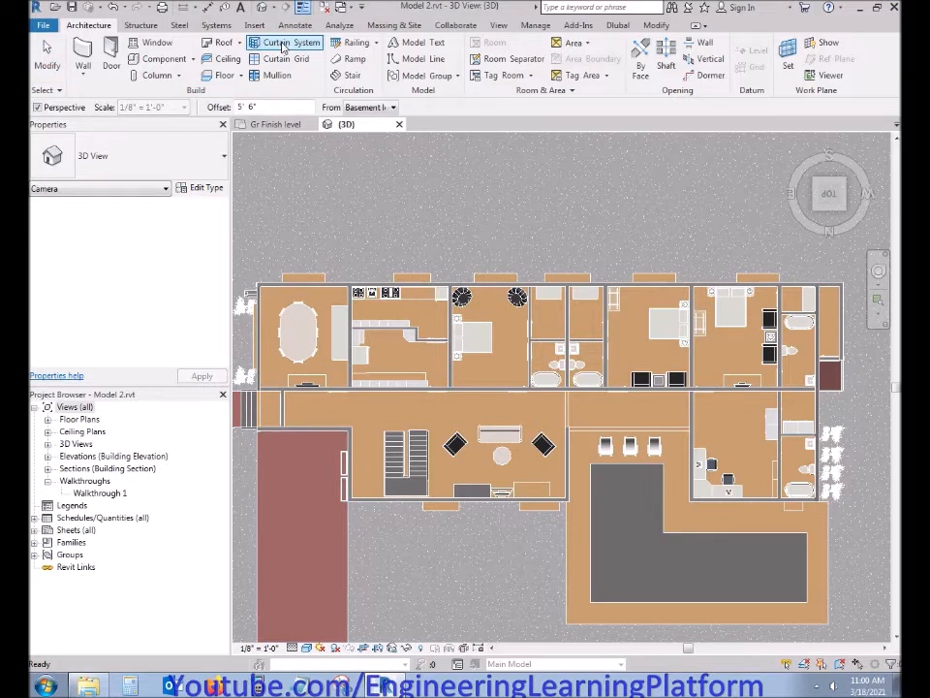
pyautogui.click(364, 111)
pyautogui.click(369, 130)
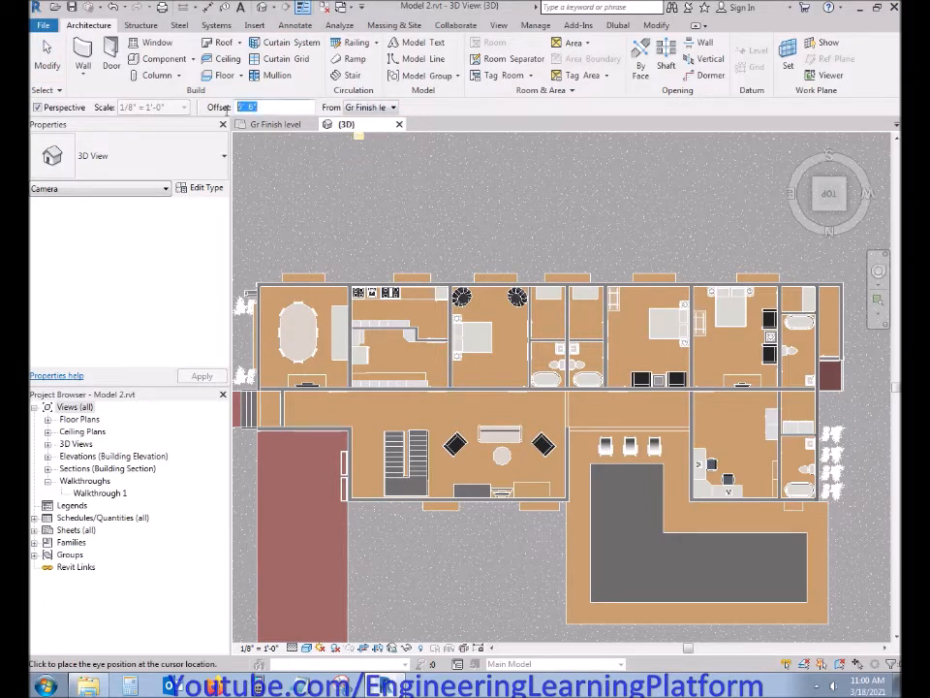
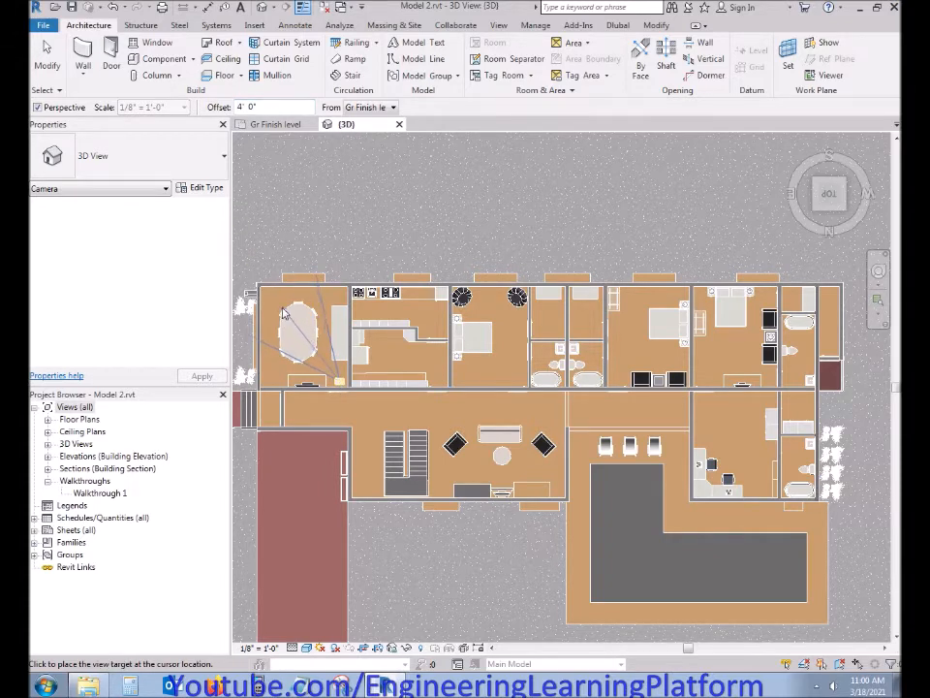
pyautogui.click(249, 254)
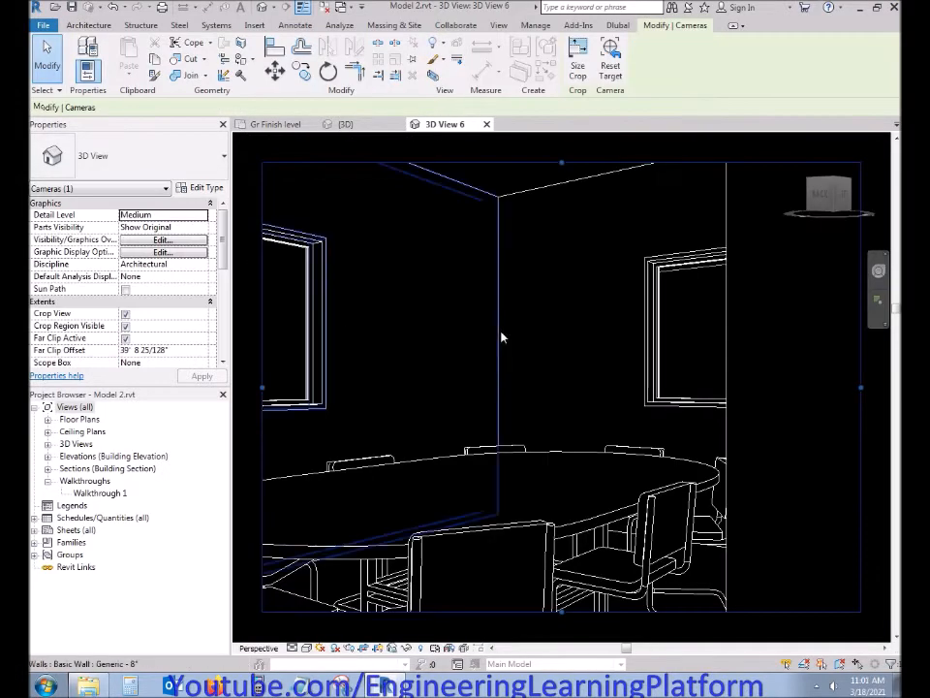
pyautogui.scroll(-3, 496, 338)
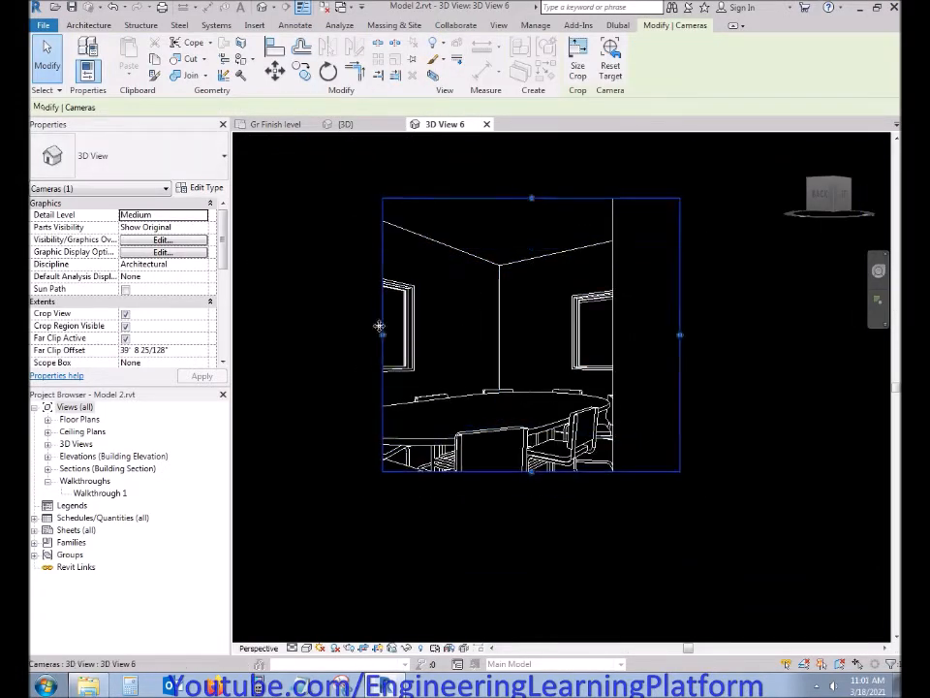
# Enlarge the crop region of the dining room camera view sideways and downward to show the whole table, the chairs and the floor
pyautogui.moveTo(379, 325); pyautogui.dragTo(302, 332)
pyautogui.moveTo(376, 344); pyautogui.dragTo(338, 345)
pyautogui.moveTo(501, 450); pyautogui.dragTo(502, 551)
pyautogui.click(276, 469)
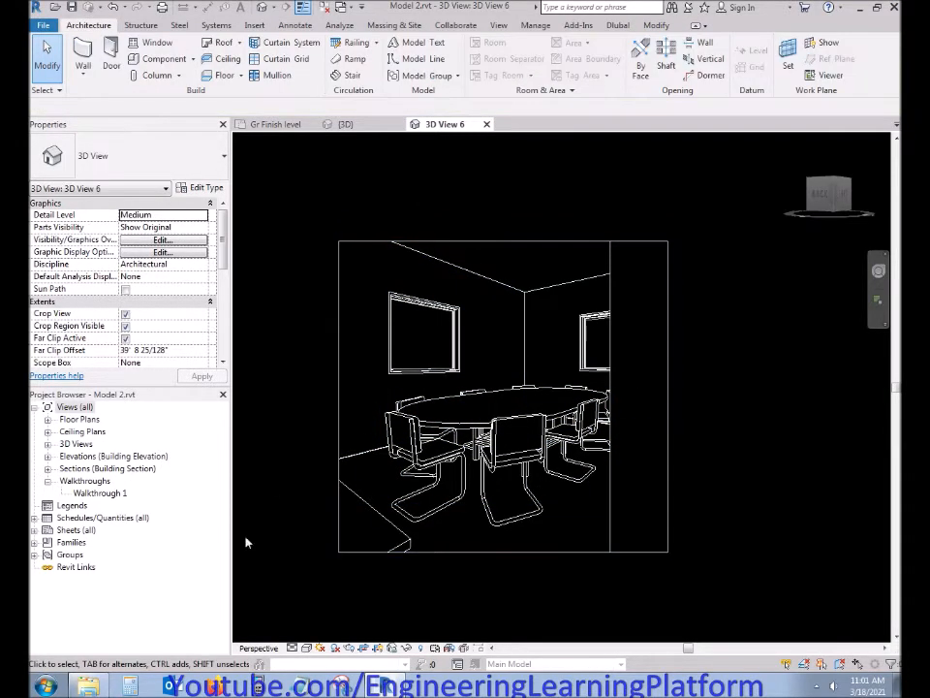
# Rename the new camera view Interior Conference room and return to the overall {3D} view
pyautogui.click(48, 444)
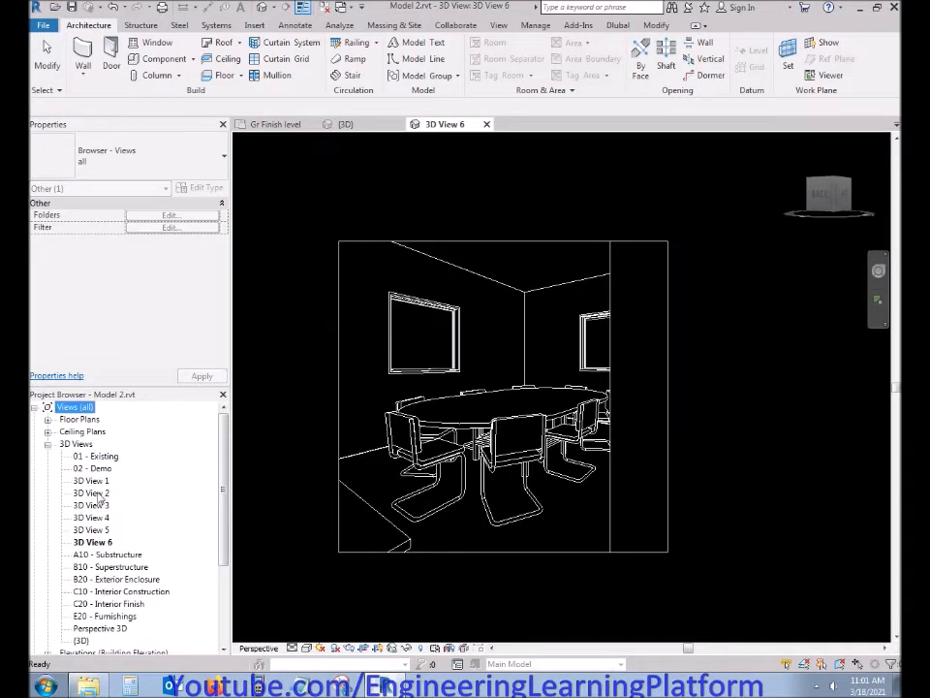
pyautogui.click(95, 541)
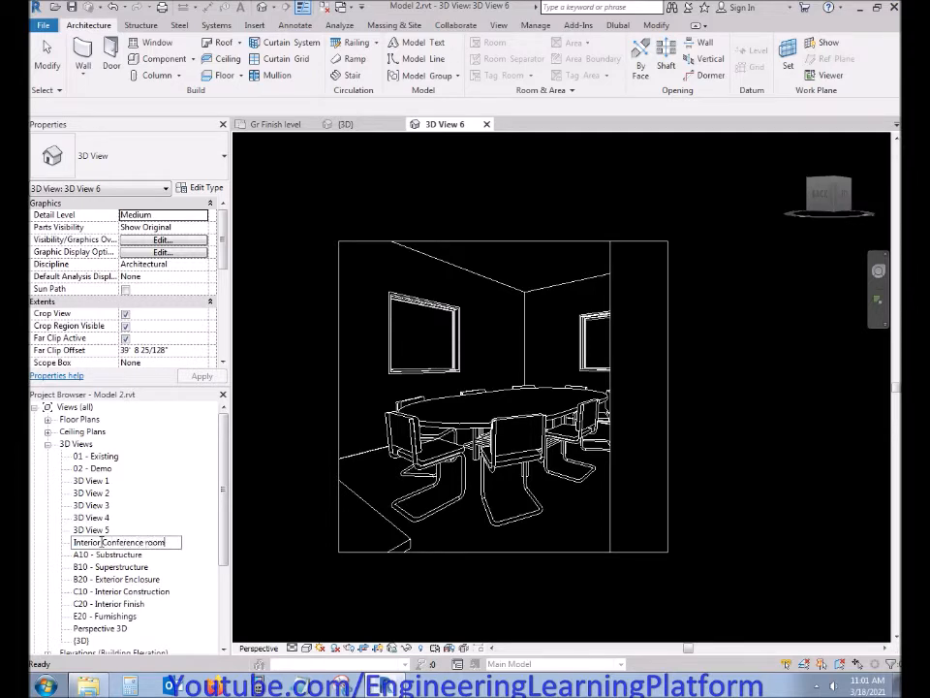
pyautogui.press('Return')
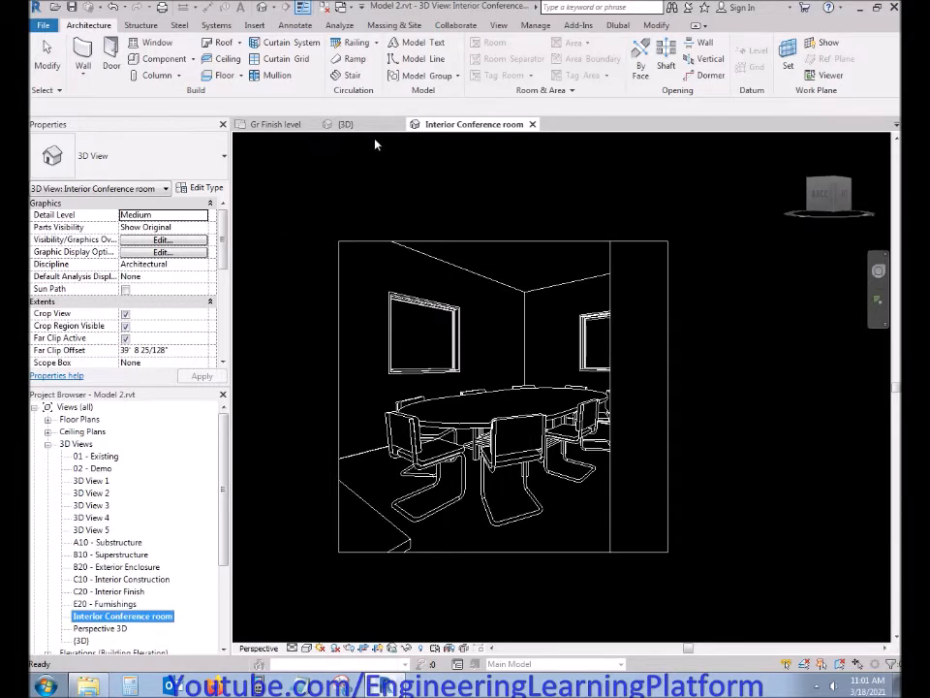
pyautogui.click(344, 124)
pyautogui.click(92, 530)
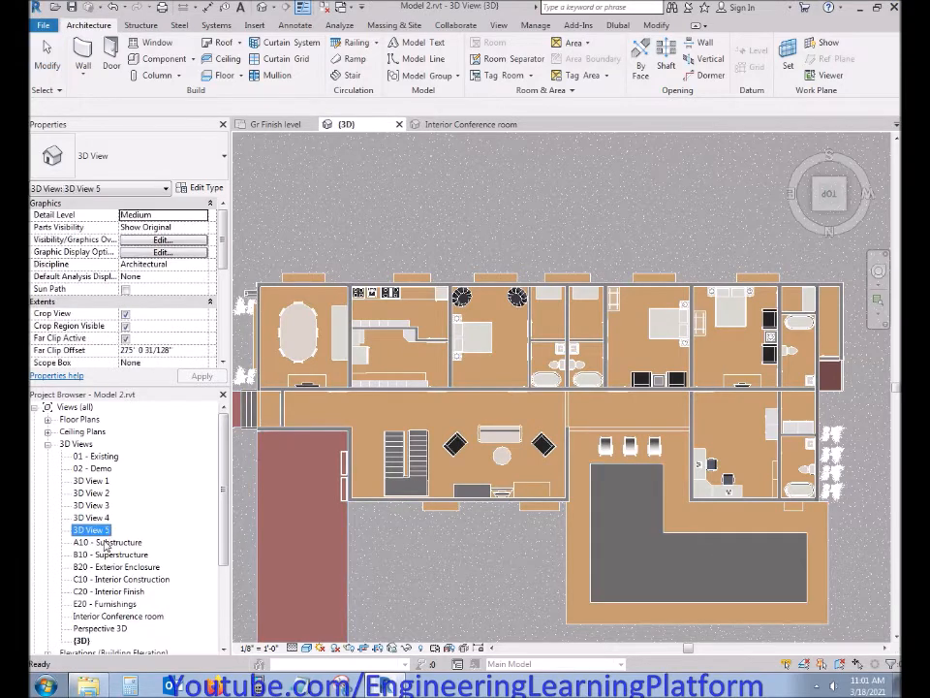
pyautogui.click(278, 10)
pyautogui.click(220, 33)
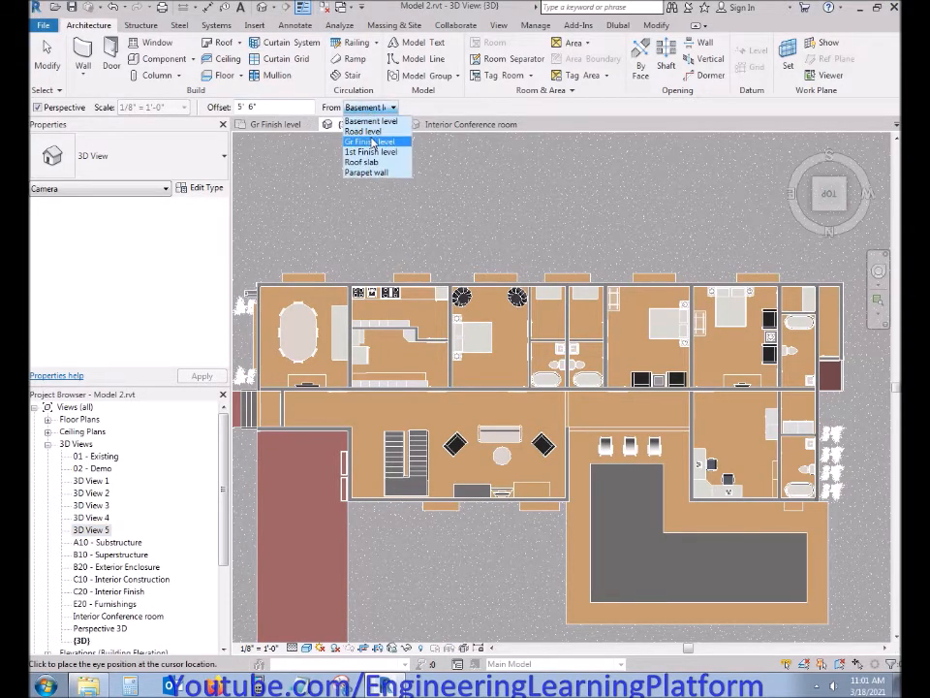
pyautogui.click(372, 142)
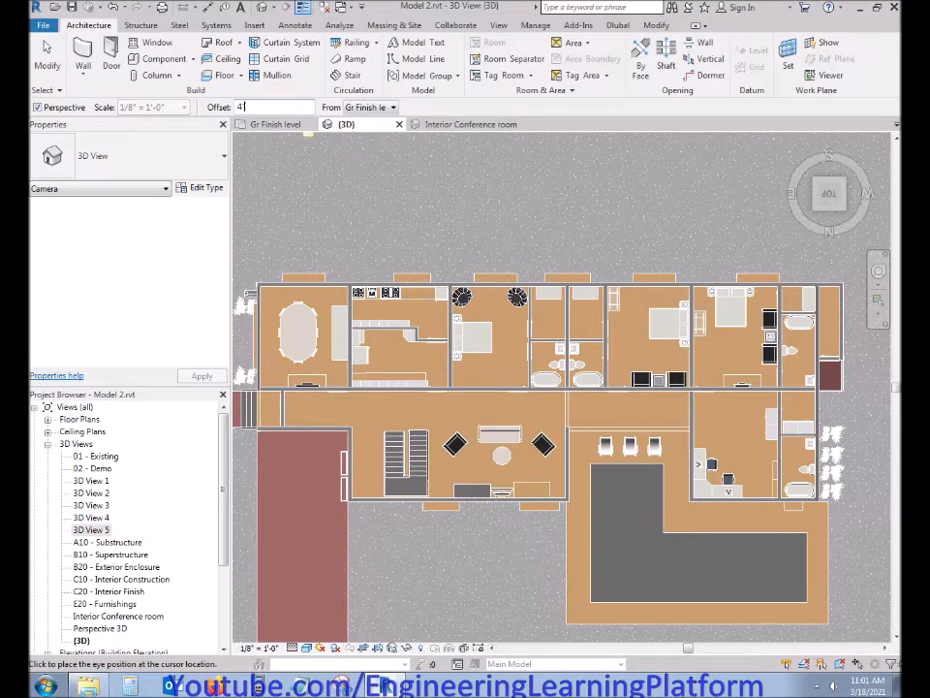
pyautogui.click(443, 386)
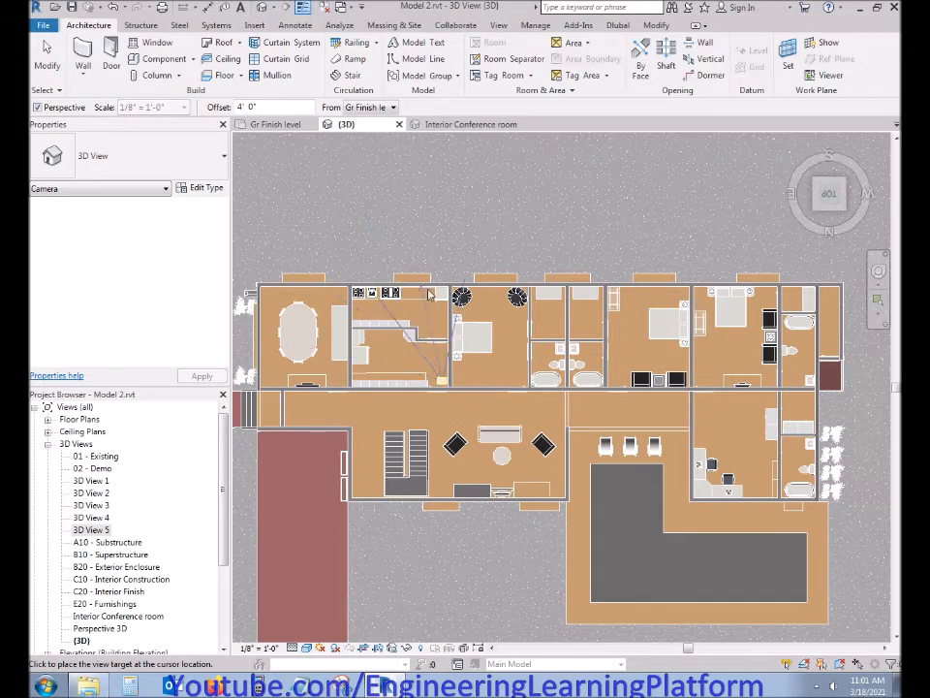
pyautogui.rightClick(451, 240)
pyautogui.click(481, 245)
# Create a perspective camera view in the kitchen from Gr Finish level, aimed diagonally from the bedroom-side wall toward the stove and sink counter
pyautogui.click(274, 9)
pyautogui.click(284, 39)
pyautogui.click(367, 108)
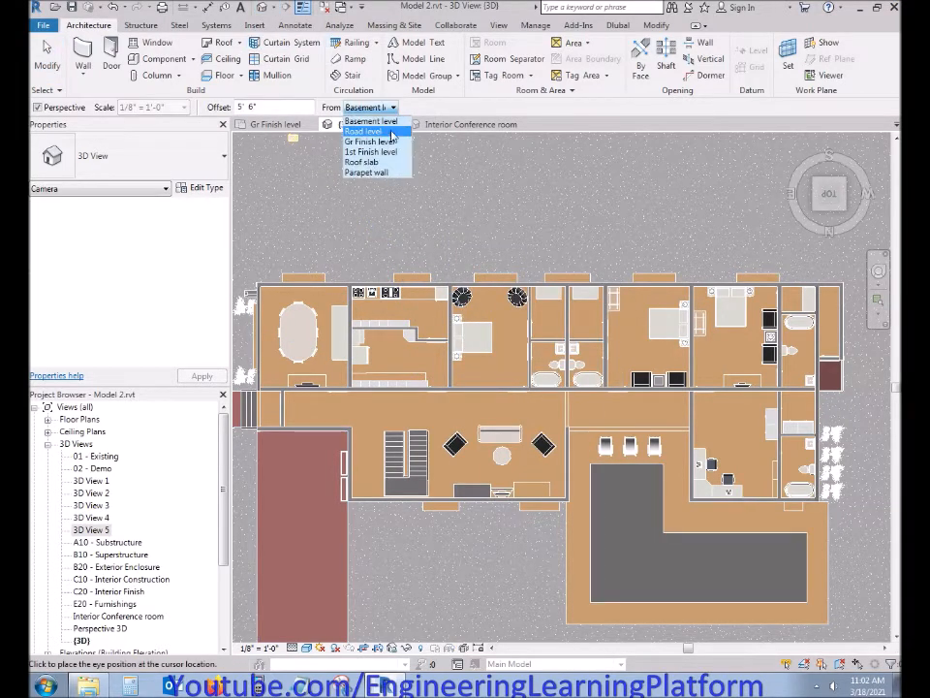
pyautogui.click(388, 142)
pyautogui.click(444, 337)
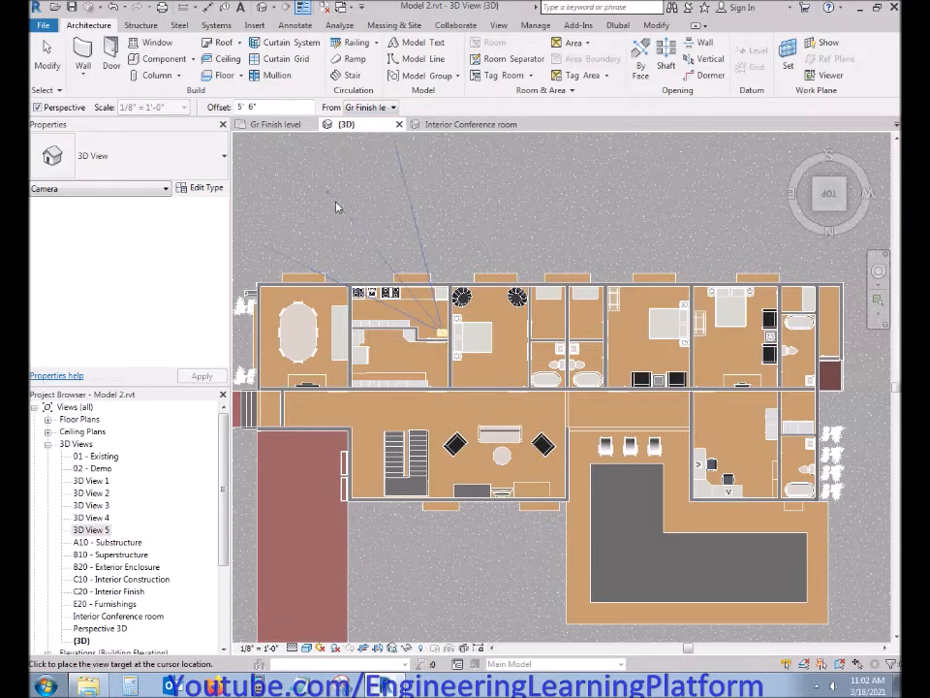
pyautogui.scroll(-2, 328, 195)
pyautogui.moveTo(360, 232); pyautogui.dragTo(442, 328, button='middle')
pyautogui.click(329, 188)
# Enlarge the kitchen camera view's crop region on all four sides to take in the counters, window, refrigerator and ceiling
pyautogui.scroll(-3, 398, 369)
pyautogui.scroll(-1, 615, 450)
pyautogui.moveTo(449, 456); pyautogui.dragTo(456, 523)
pyautogui.moveTo(577, 416); pyautogui.dragTo(627, 415)
pyautogui.moveTo(319, 416); pyautogui.dragTo(284, 416)
pyautogui.moveTo(454, 311); pyautogui.dragTo(453, 283)
pyautogui.moveTo(455, 522); pyautogui.dragTo(459, 554)
pyautogui.press('Escape')
pyautogui.moveTo(531, 455); pyautogui.dragTo(619, 425, button='middle')
# Rename the kitchen camera view Interior kitchen and return to the overall {3D} view
pyautogui.click(108, 543)
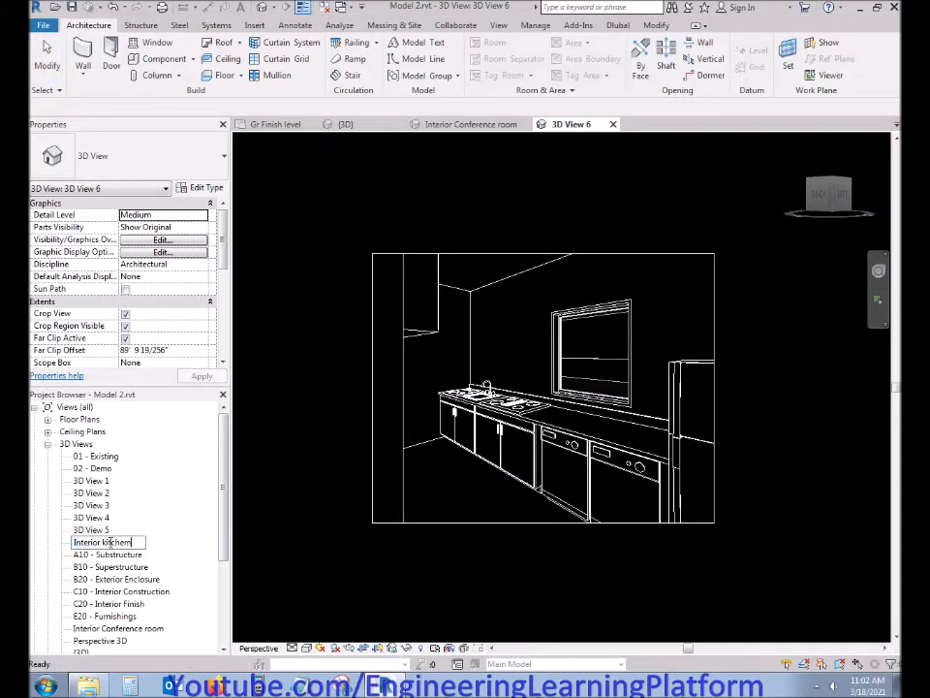
pyautogui.press('Return')
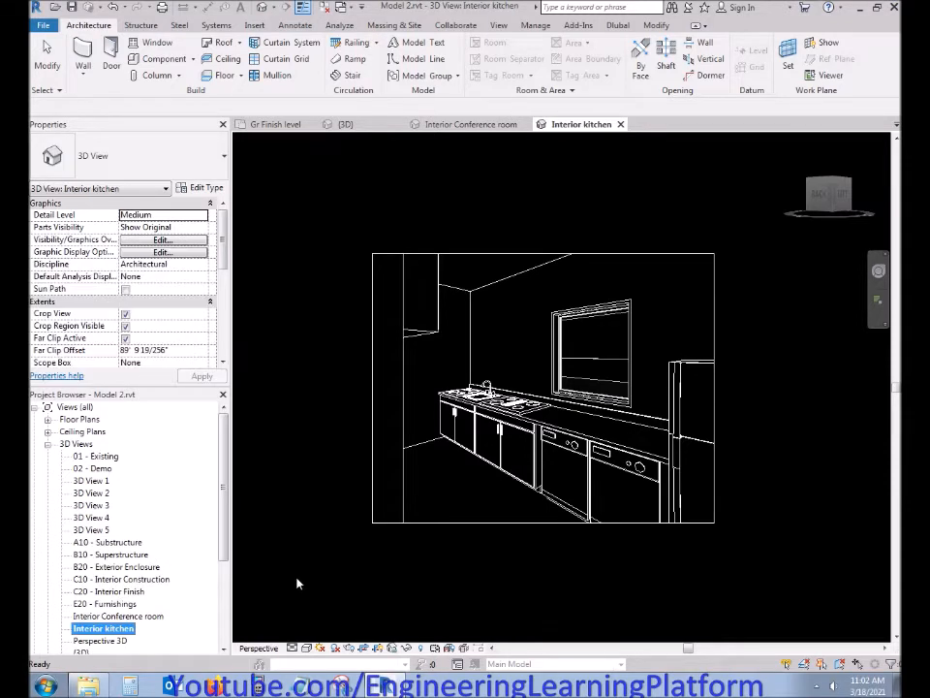
pyautogui.click(346, 124)
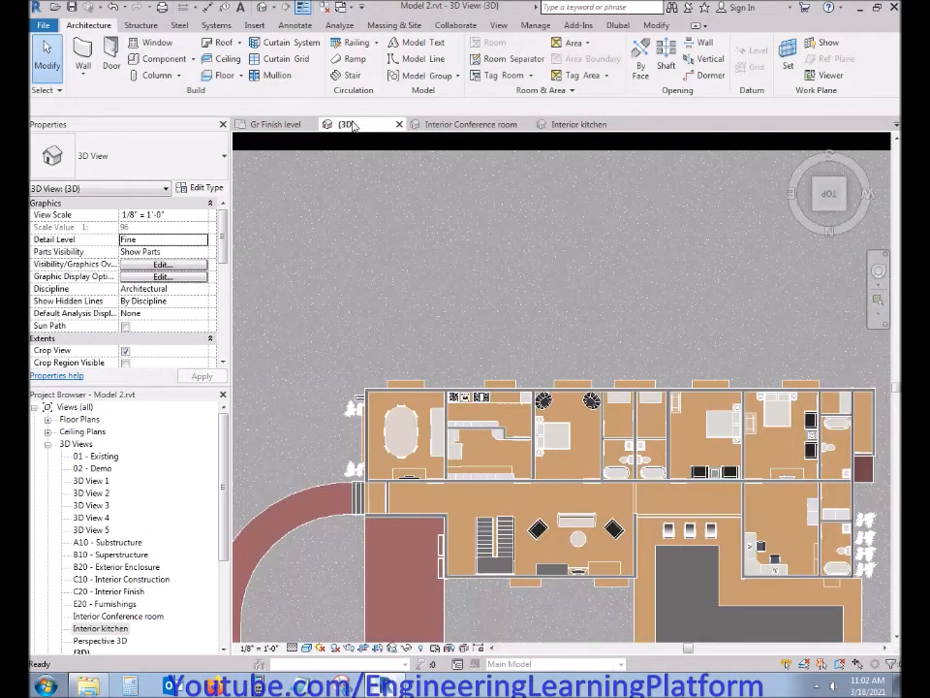
# Create a perspective camera view from Gr Finish level in the bedroom beside the kitchen, aimed diagonally across the bed toward the round armchairs
pyautogui.scroll(3, 381, 372)
pyautogui.click(276, 10)
pyautogui.click(290, 40)
pyautogui.click(392, 107)
pyautogui.click(374, 142)
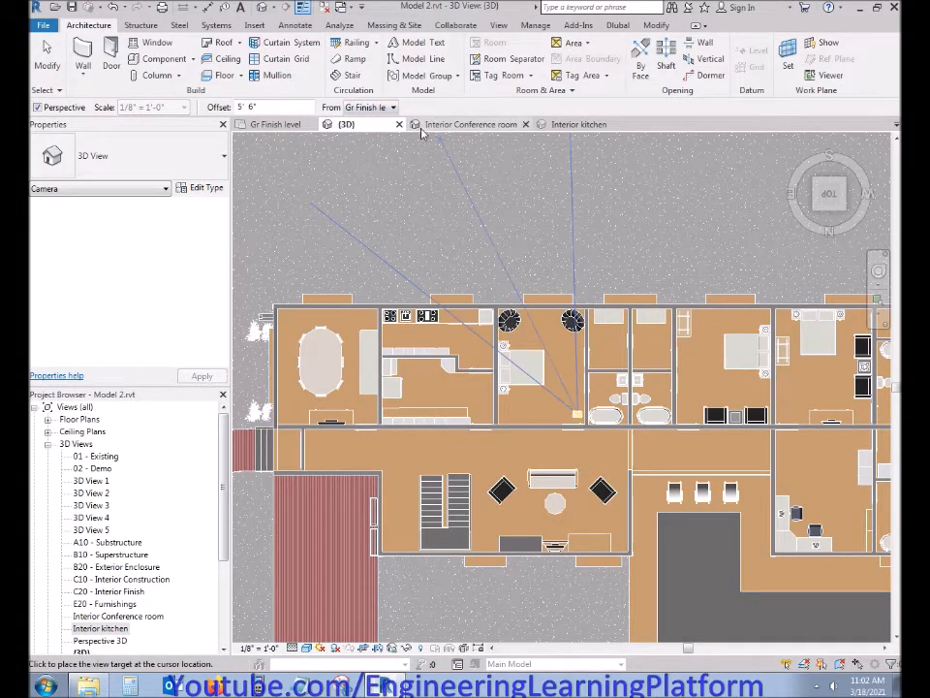
pyautogui.click(318, 132)
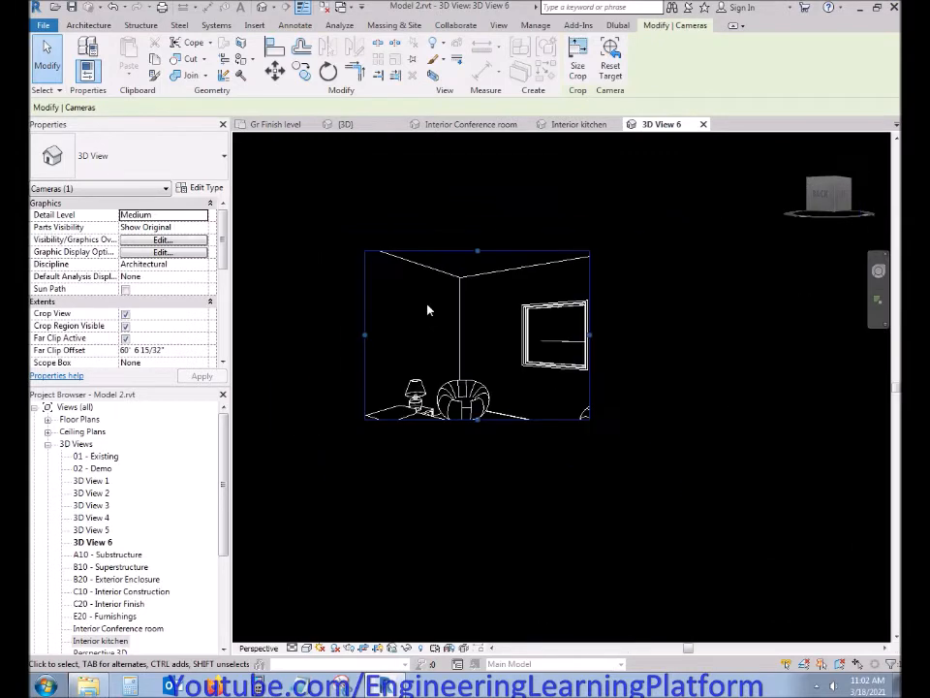
# Enlarge the bedroom camera view's crop region on all sides to include the full bed, both nightstands and both armchairs
pyautogui.moveTo(572, 380); pyautogui.dragTo(633, 380)
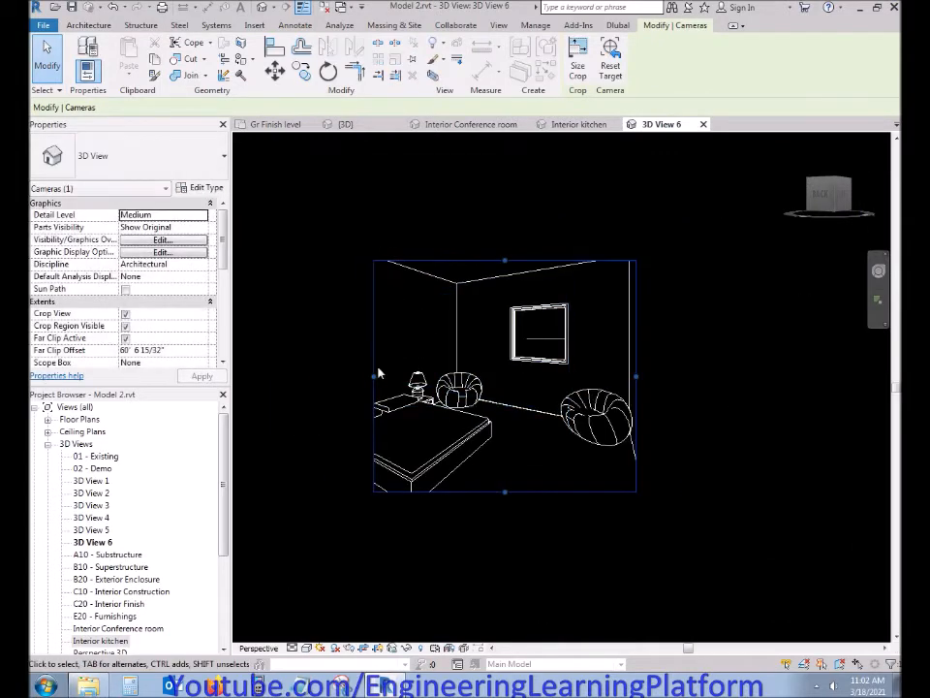
pyautogui.moveTo(375, 377); pyautogui.dragTo(287, 384)
pyautogui.moveTo(411, 397); pyautogui.dragTo(378, 397)
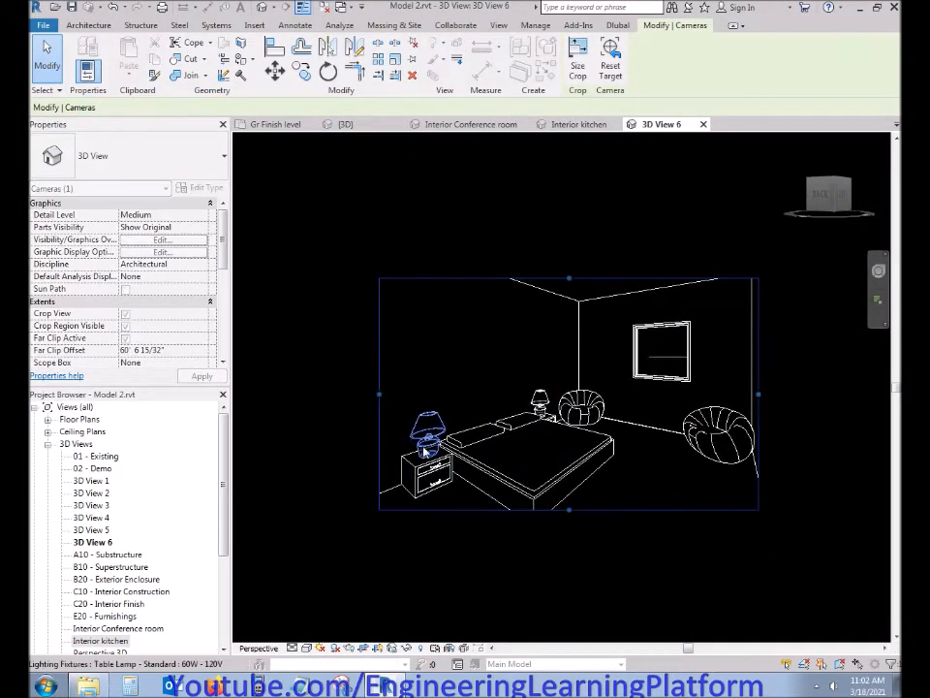
pyautogui.moveTo(569, 278); pyautogui.dragTo(570, 263)
pyautogui.moveTo(563, 509); pyautogui.dragTo(563, 546)
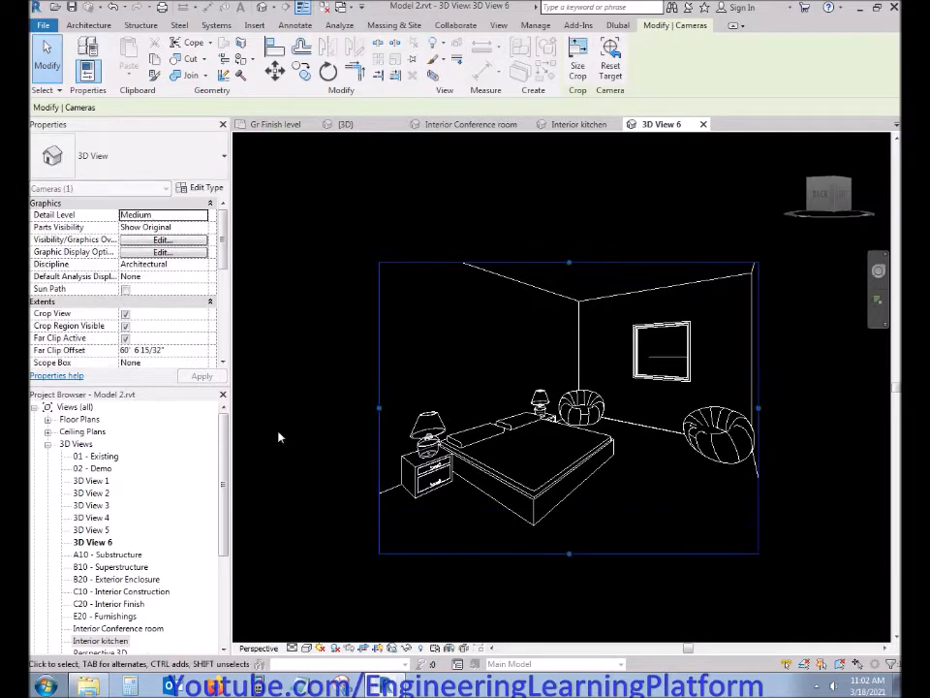
pyautogui.click(316, 432)
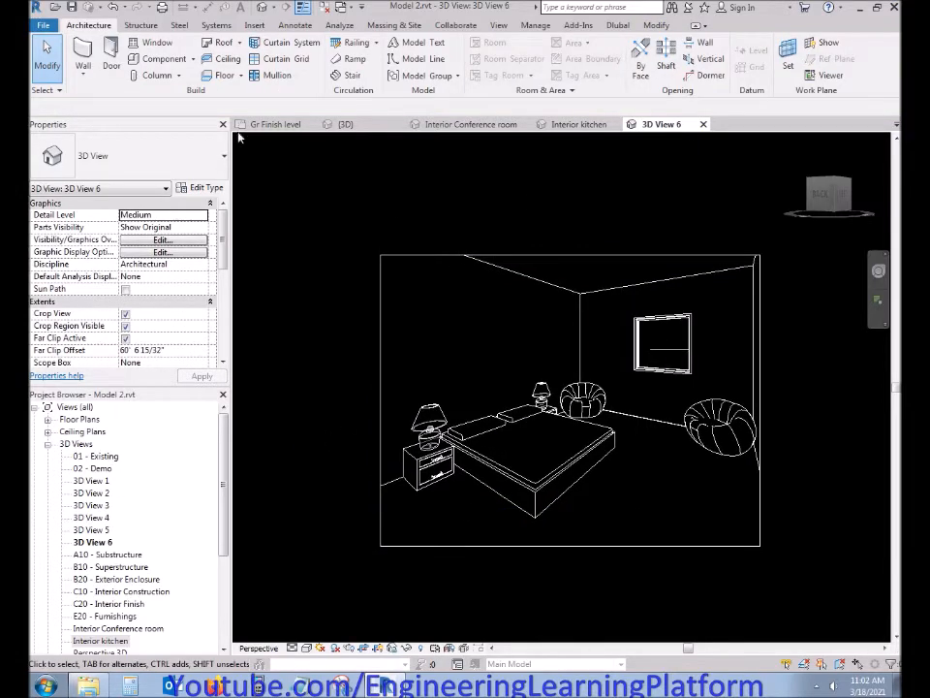
# Close the Gr Finish level plan view and rename the bedroom camera view Interior Bedroom 1
pyautogui.click(276, 124)
pyautogui.click(313, 124)
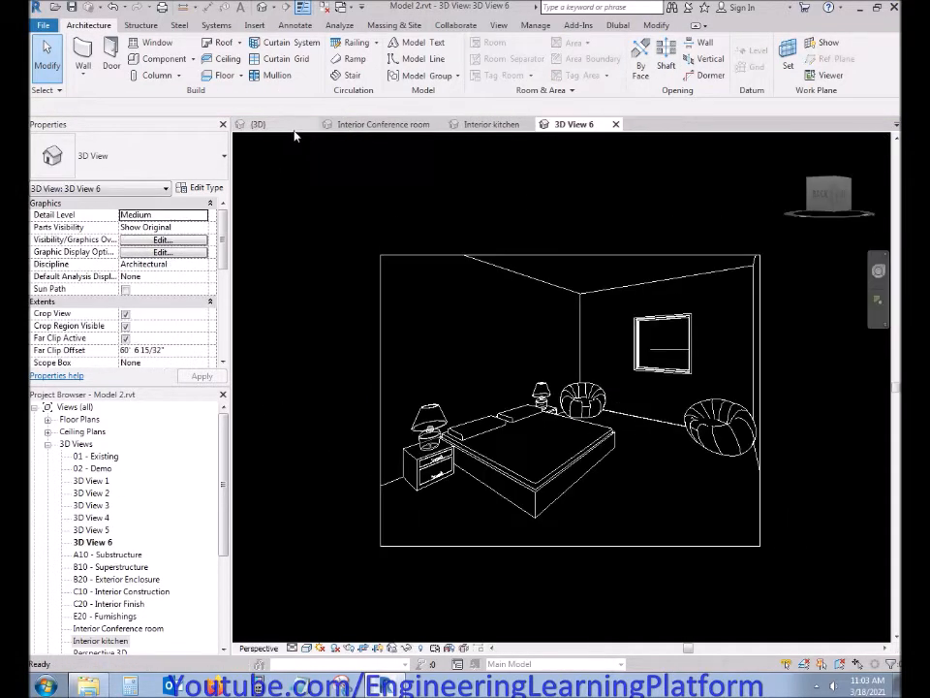
pyautogui.click(271, 124)
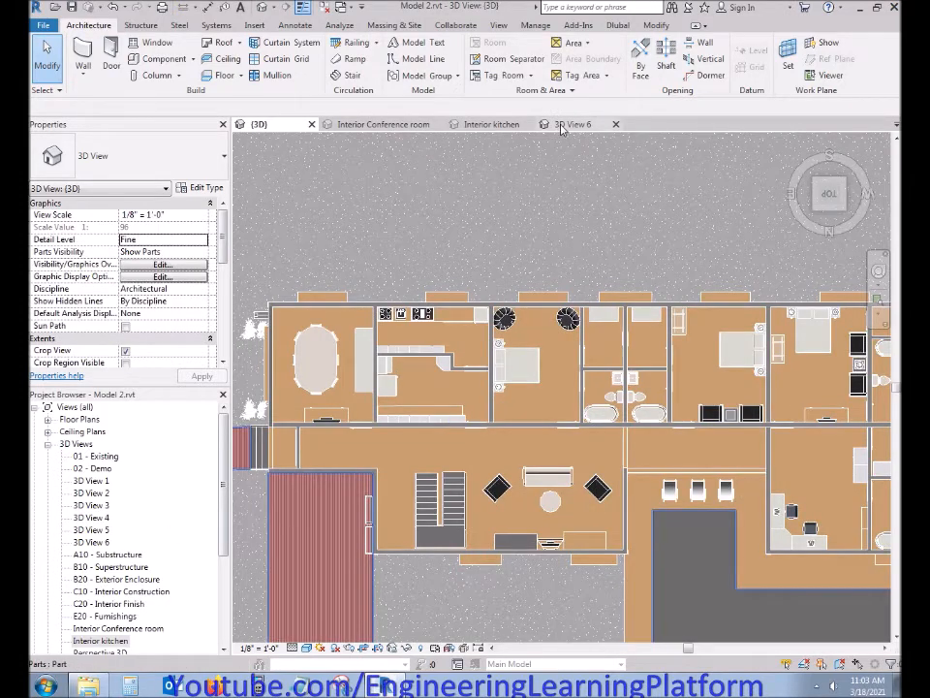
pyautogui.click(559, 129)
pyautogui.click(94, 543)
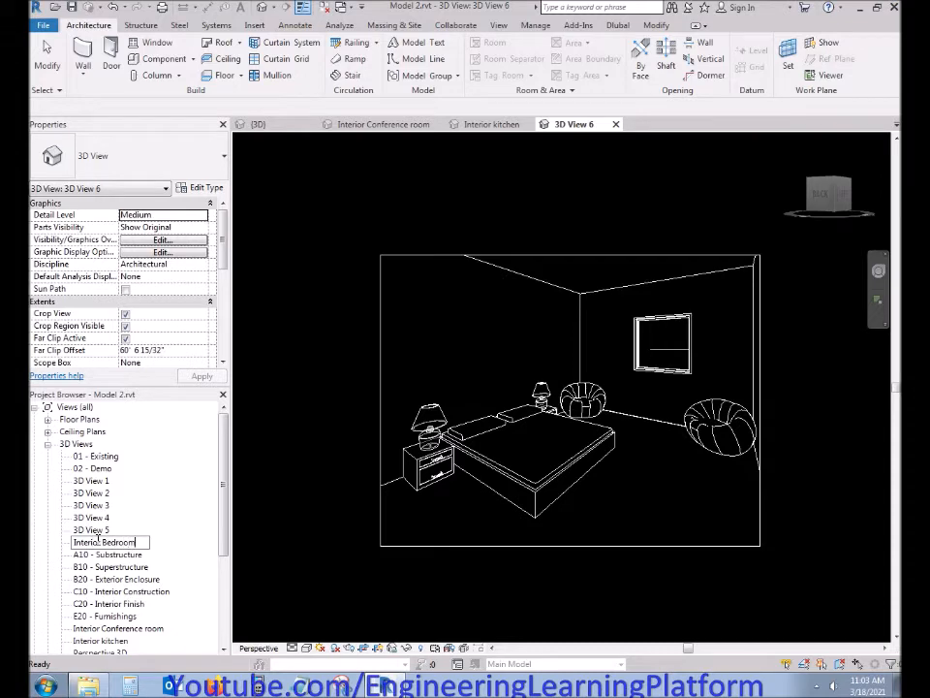
pyautogui.write('1')
pyautogui.press('Return')
# Create a perspective camera view of the lounge from Gr Finish level in the {3D} view, aimed diagonally from above the stairs across the sofa
pyautogui.click(257, 124)
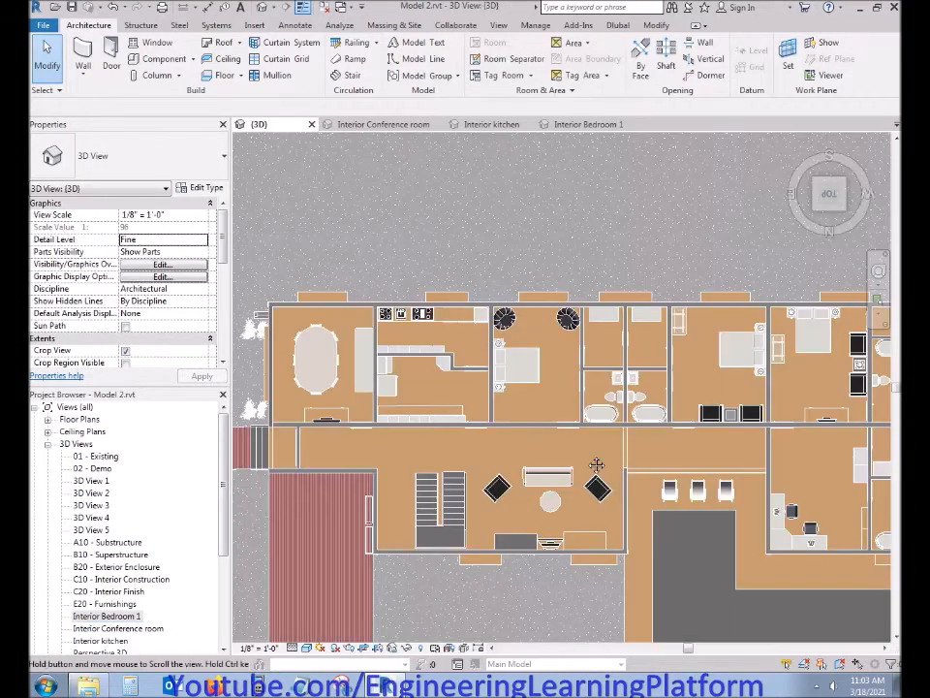
pyautogui.click(276, 7)
pyautogui.click(281, 39)
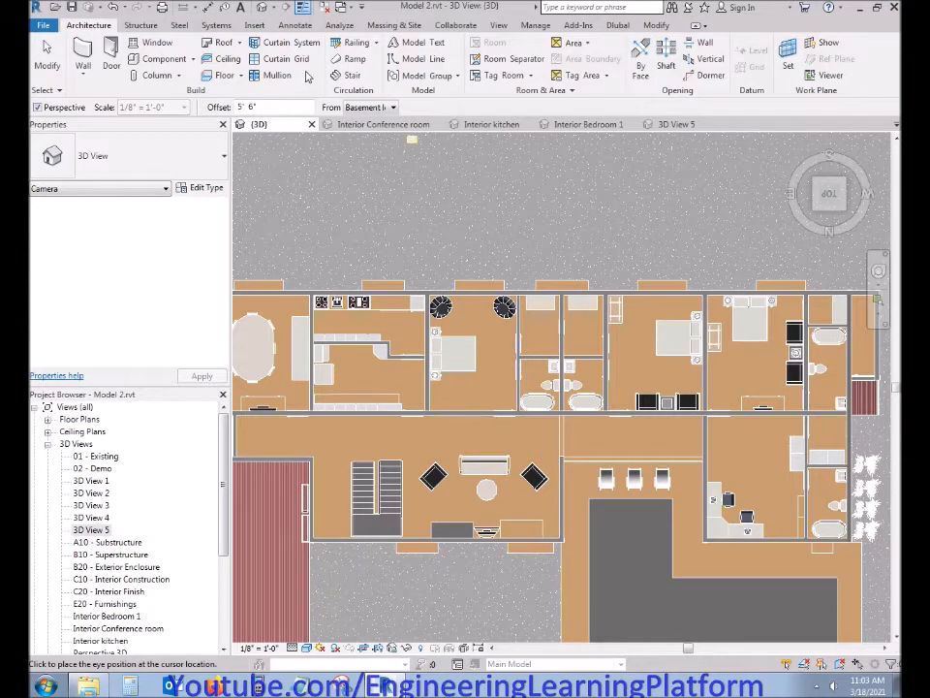
pyautogui.click(378, 107)
pyautogui.click(363, 143)
pyautogui.click(397, 423)
pyautogui.click(843, 634)
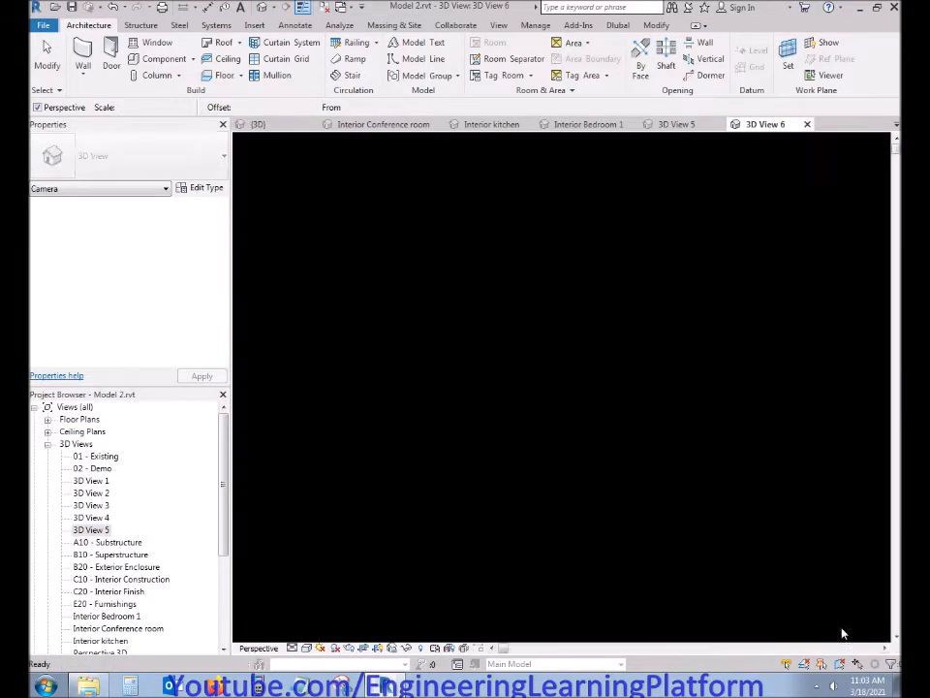
# Enlarge the lounge camera view's crop region on all sides to take in the seating, television, shelving and corridor
pyautogui.scroll(-4, 484, 484)
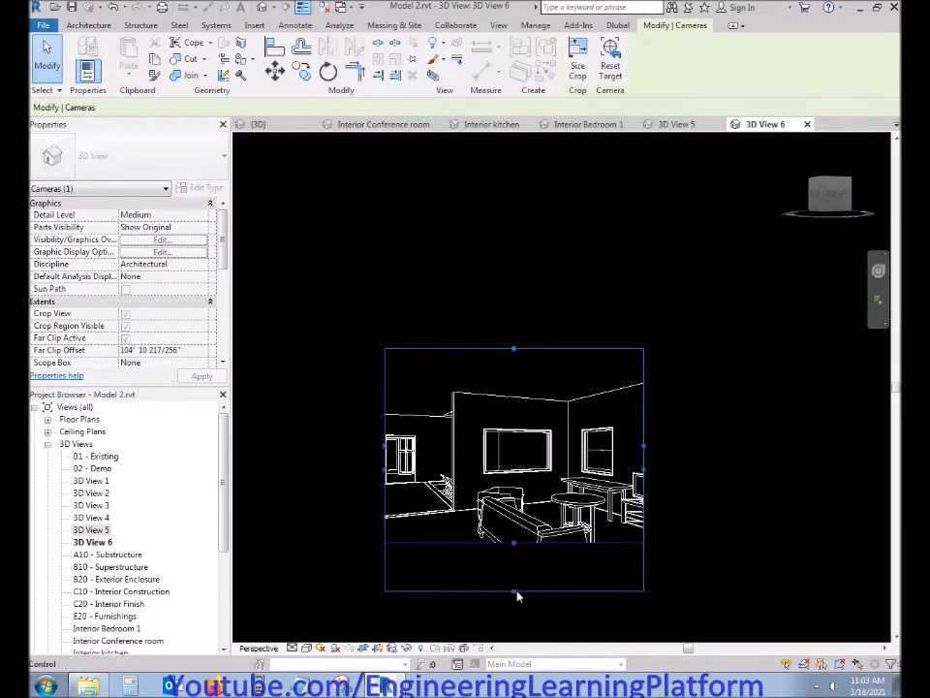
pyautogui.moveTo(643, 472); pyautogui.dragTo(771, 480)
pyautogui.moveTo(384, 470); pyautogui.dragTo(340, 470)
pyautogui.moveTo(560, 352); pyautogui.dragTo(556, 332)
pyautogui.moveTo(557, 513); pyautogui.dragTo(565, 538)
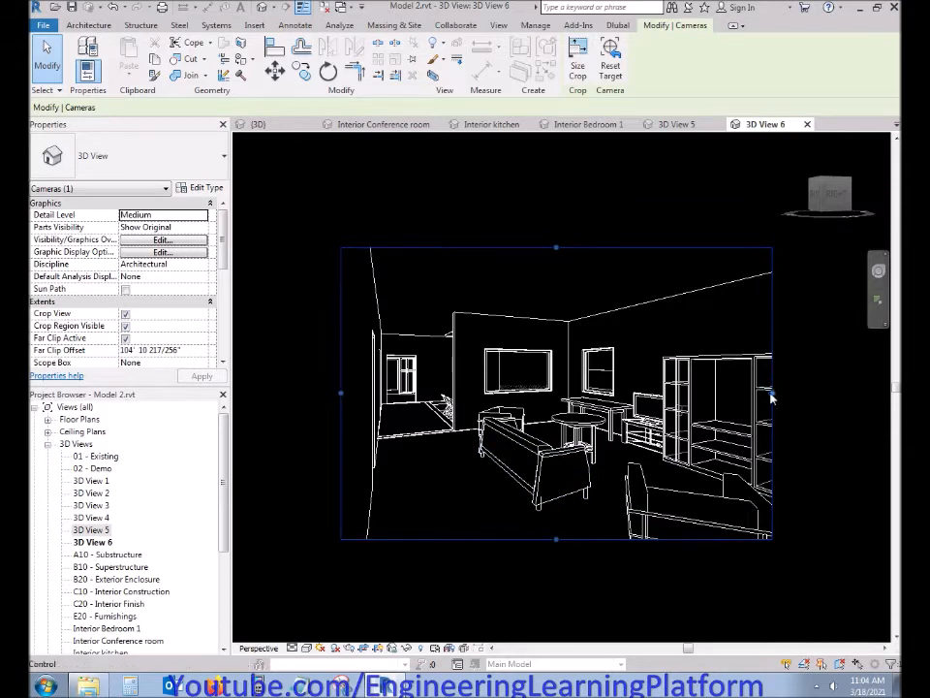
pyautogui.scroll(2, 511, 333)
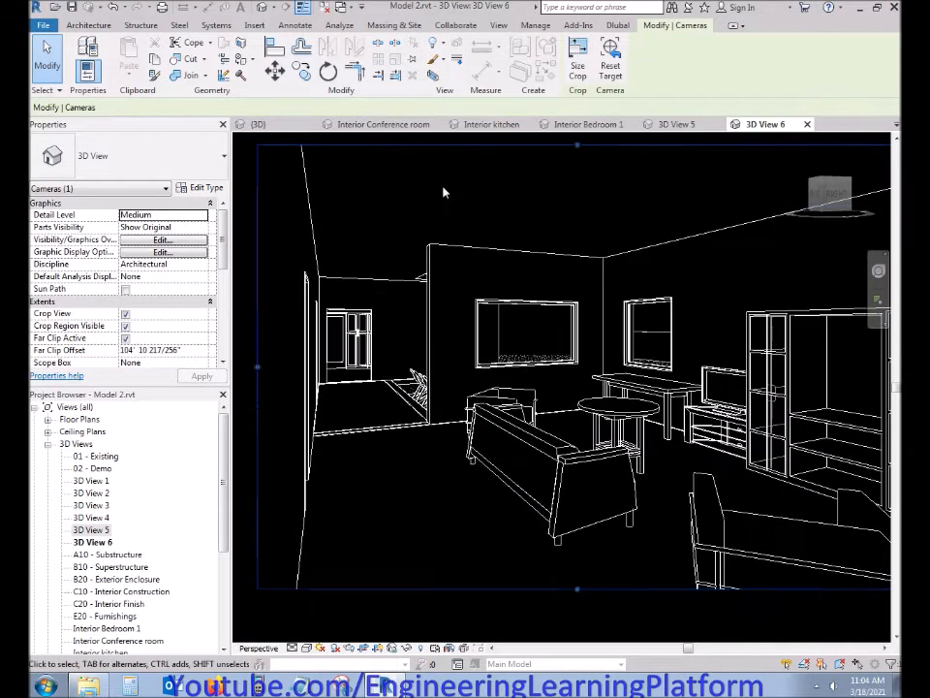
# Rename the lounge camera view Interior Lounge and return to the overall {3D} view
pyautogui.click(107, 546)
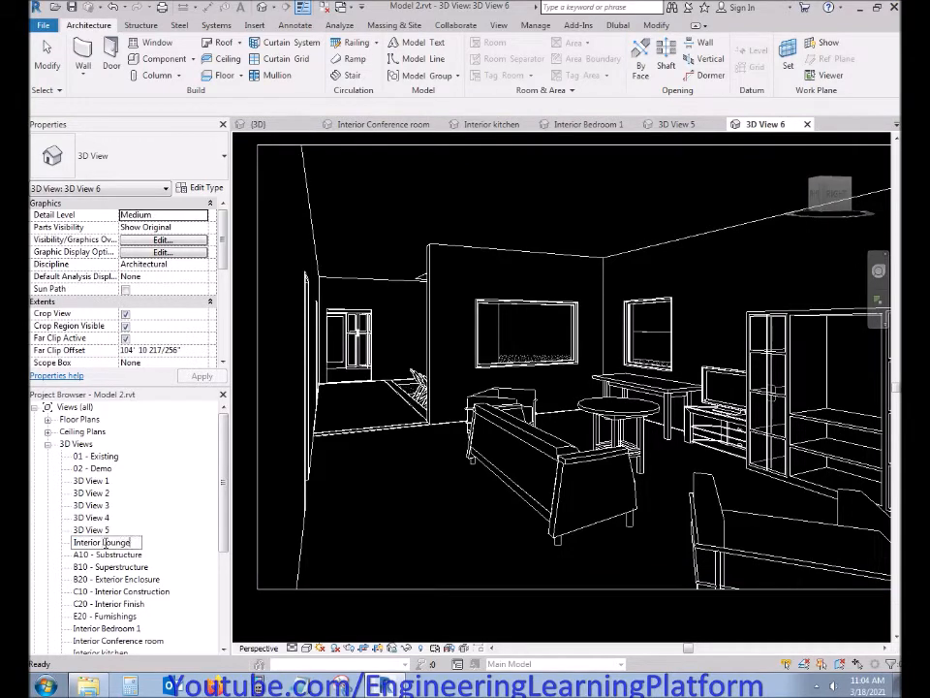
pyautogui.press('Return')
pyautogui.click(260, 124)
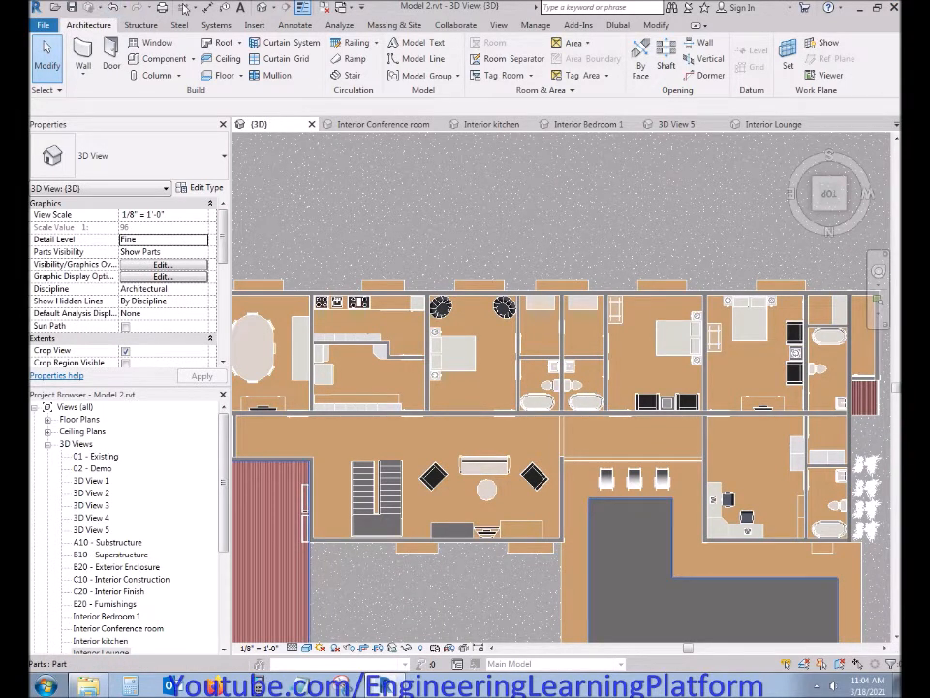
# Create a perspective camera view in the office from Gr Finish level, aimed diagonally toward the L-shaped corner desk
pyautogui.click(278, 8)
pyautogui.click(277, 39)
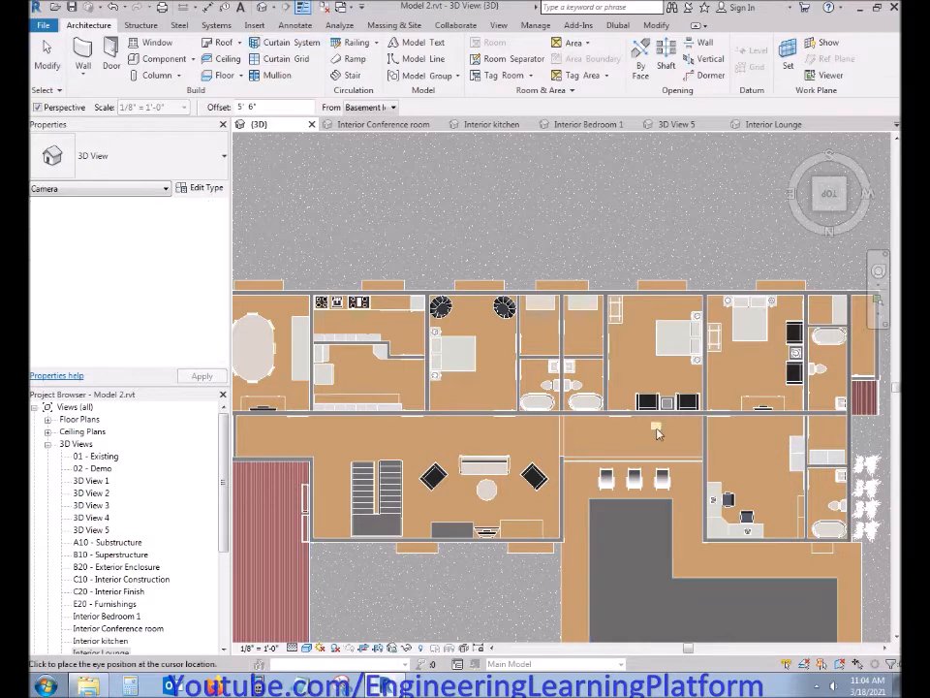
pyautogui.click(392, 107)
pyautogui.click(368, 138)
pyautogui.moveTo(753, 475); pyautogui.dragTo(720, 418, button='middle')
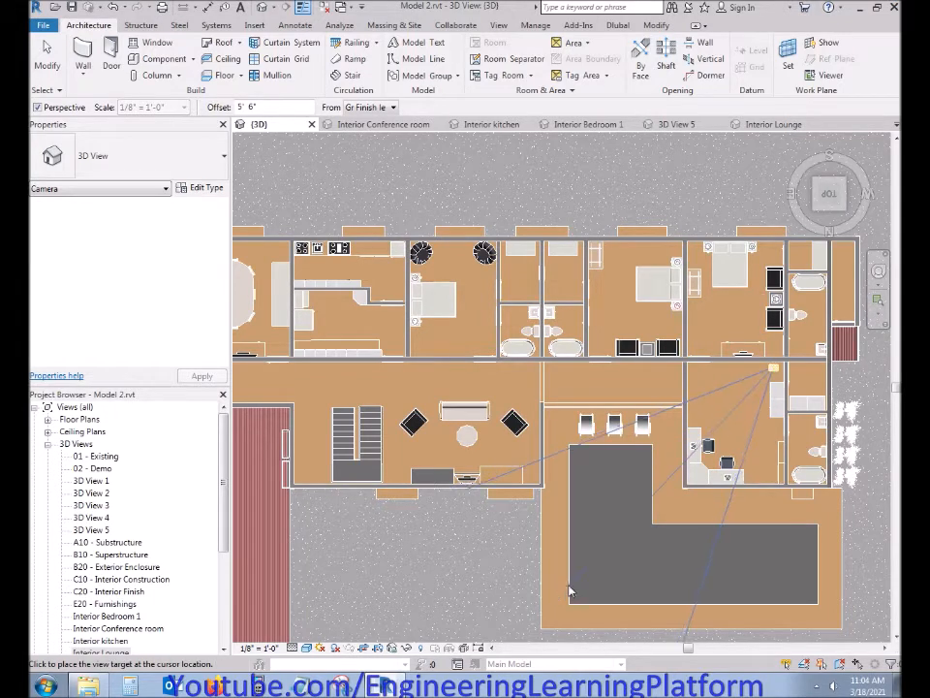
pyautogui.click(642, 584)
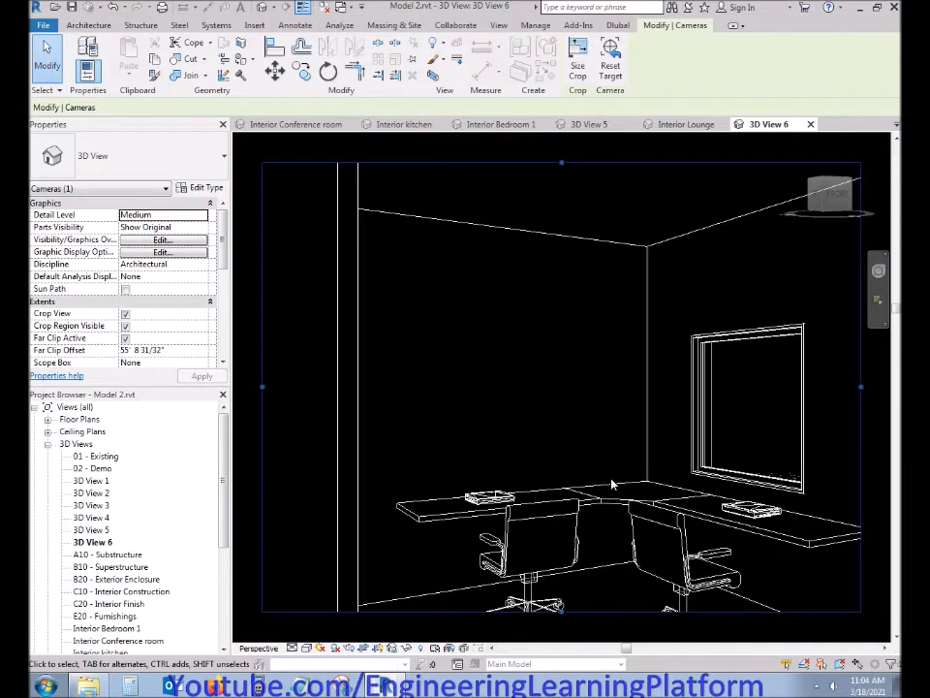
# Enlarge the office camera view's crop region on all sides to take in the floor, ceiling, chairs and adjoining wall
pyautogui.scroll(-3, 675, 480)
pyautogui.scroll(-1, 460, 387)
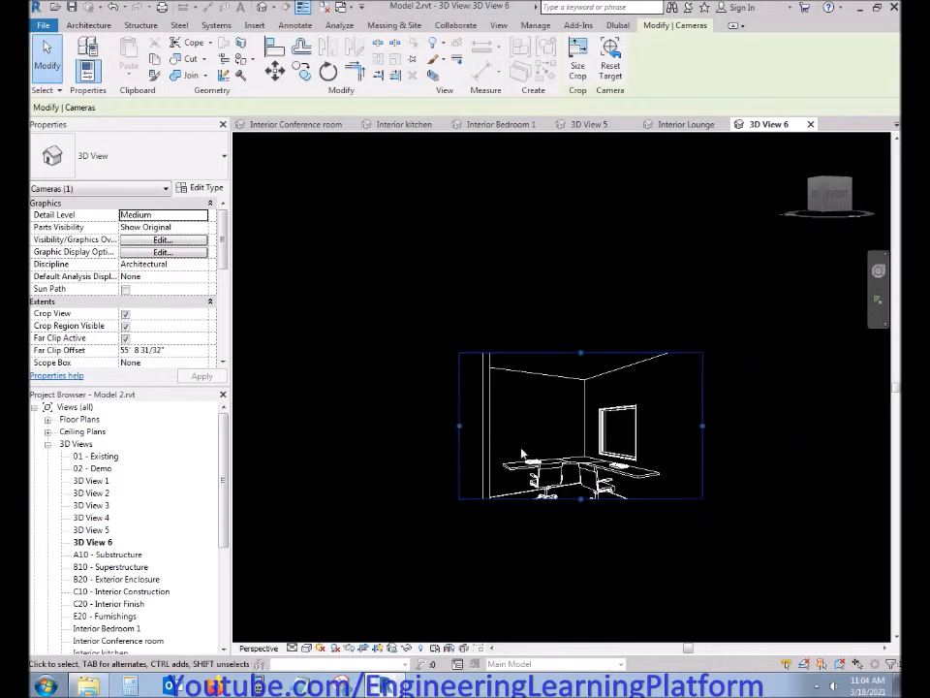
pyautogui.moveTo(580, 499); pyautogui.dragTo(580, 551)
pyautogui.moveTo(580, 353); pyautogui.dragTo(579, 310)
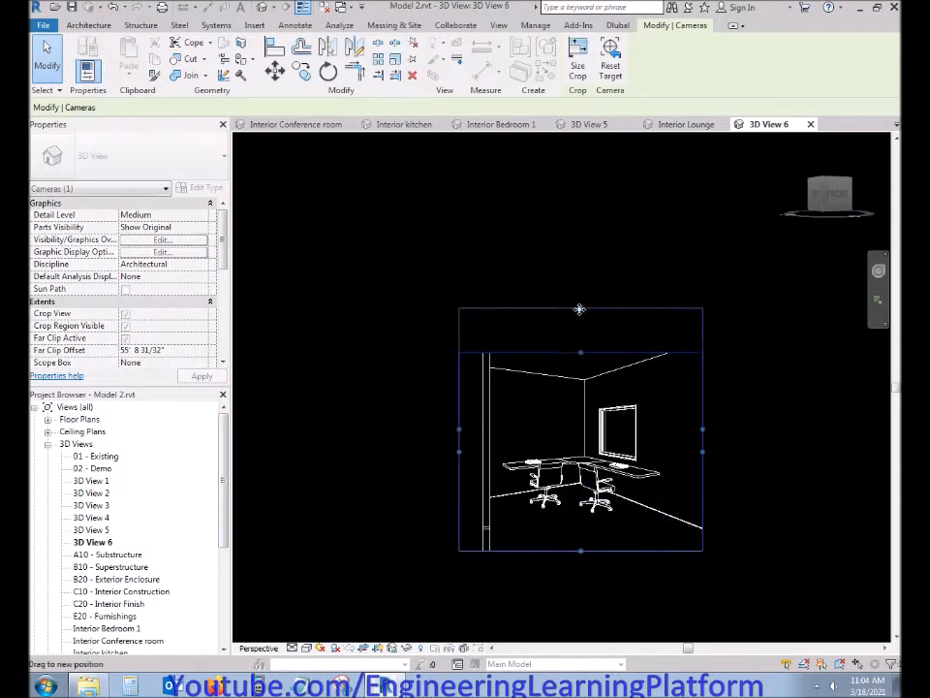
pyautogui.moveTo(701, 429); pyautogui.dragTo(752, 429)
pyautogui.moveTo(459, 429); pyautogui.dragTo(456, 430)
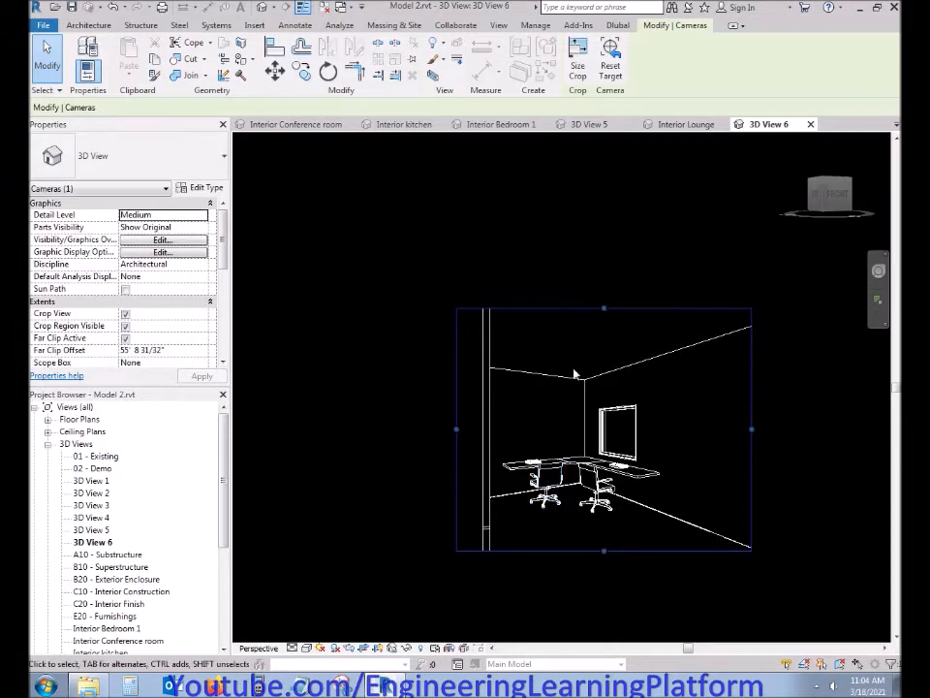
pyautogui.scroll(2, 562, 383)
pyautogui.moveTo(573, 380); pyautogui.dragTo(518, 320, button='middle')
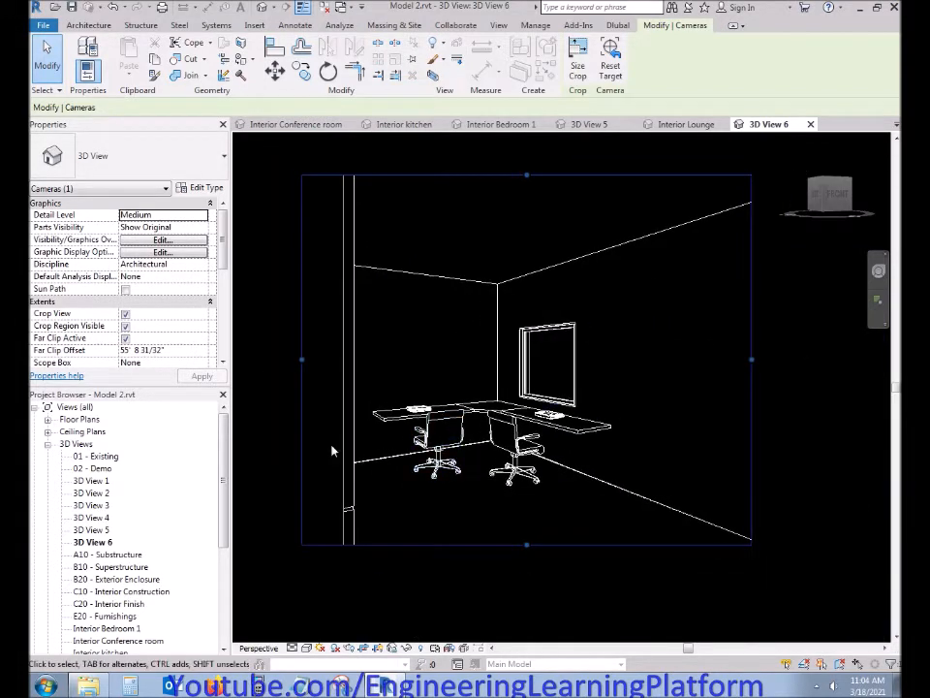
# Rename the office camera view Interior Study and close the 3D View 5 view
pyautogui.click(101, 545)
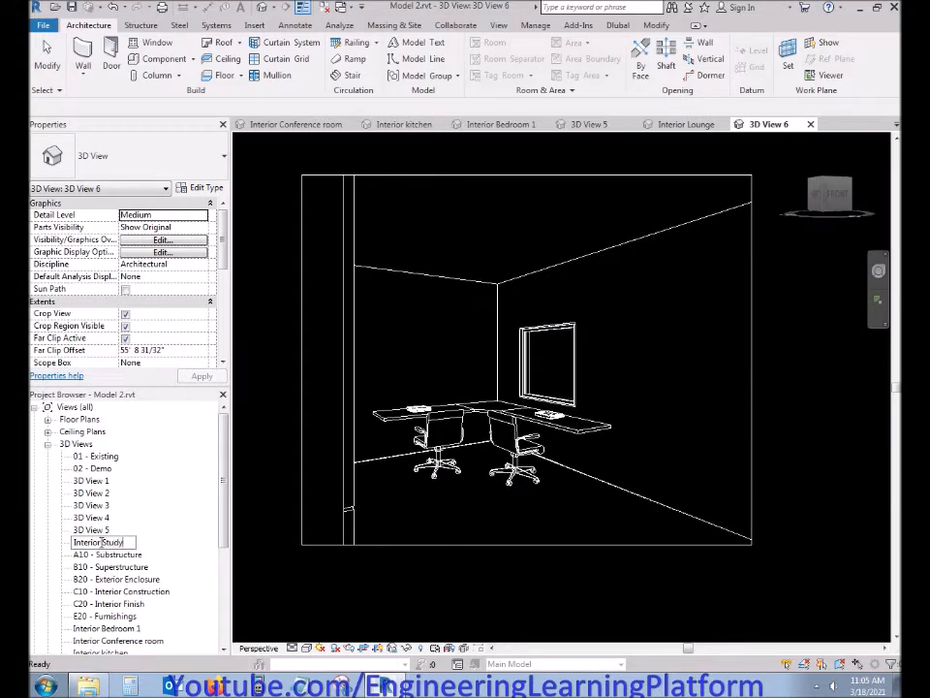
pyautogui.press('Return')
pyautogui.click(320, 124)
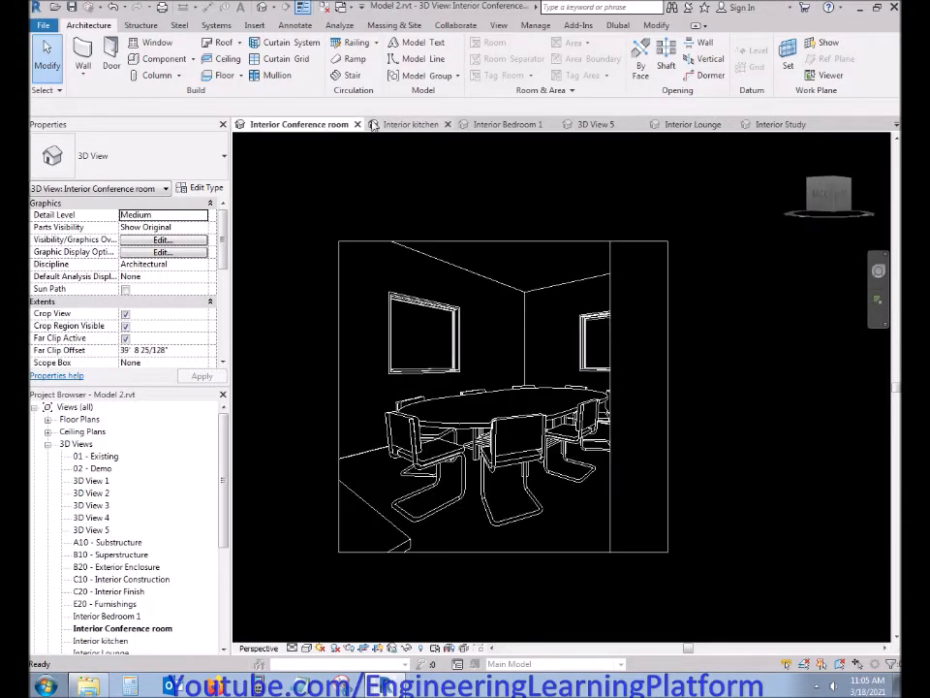
pyautogui.click(596, 124)
pyautogui.click(639, 124)
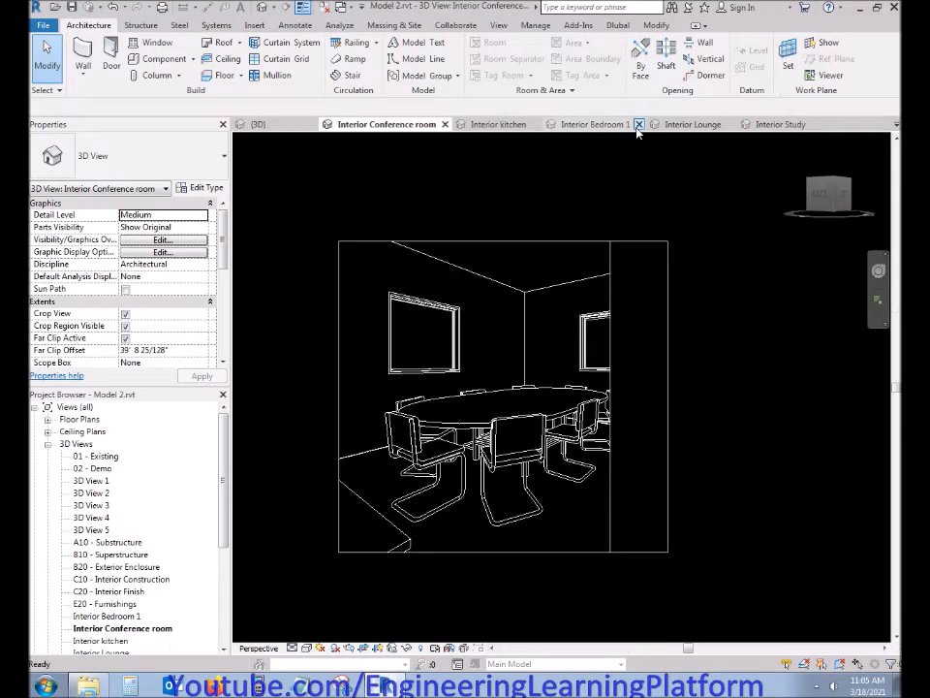
# Return to the {3D} view, show the whole site at an angle and reveal its hidden elements
pyautogui.click(257, 124)
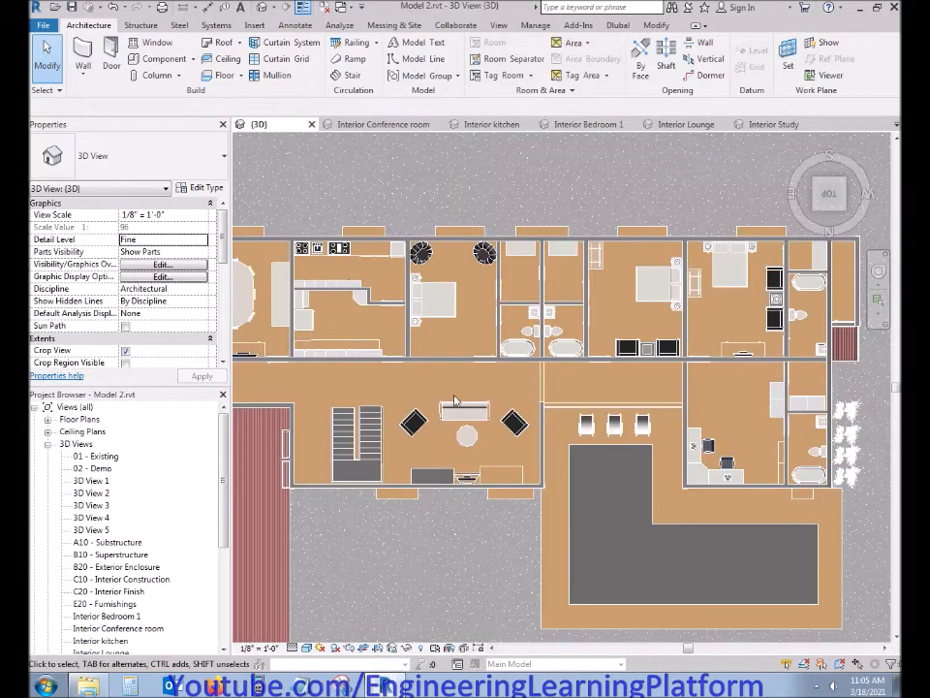
pyautogui.scroll(-1, 475, 378)
pyautogui.moveTo(482, 379); pyautogui.dragTo(502, 374, button='middle')
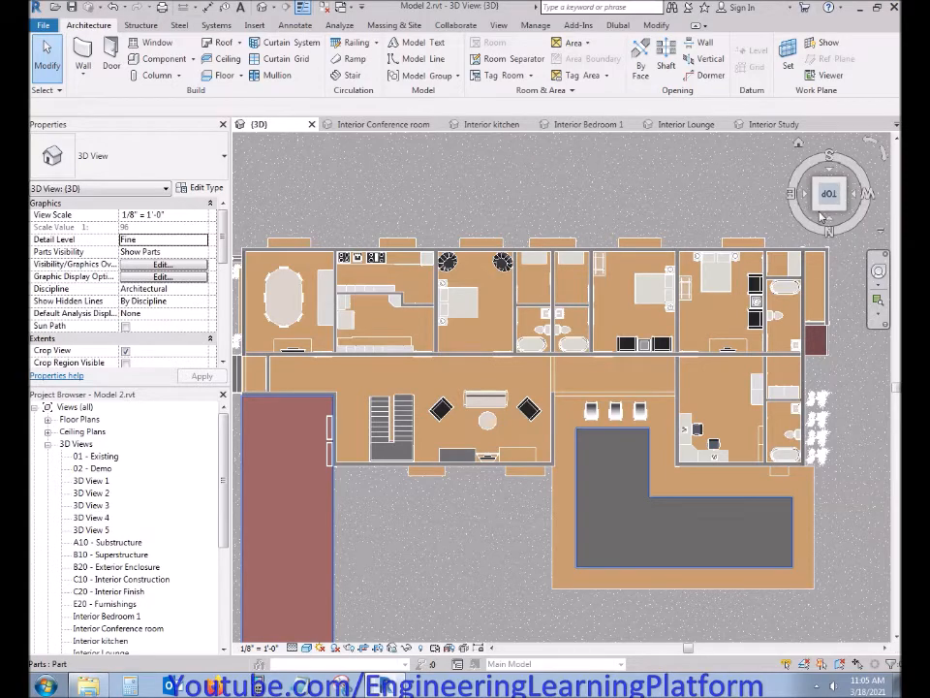
pyautogui.click(822, 217)
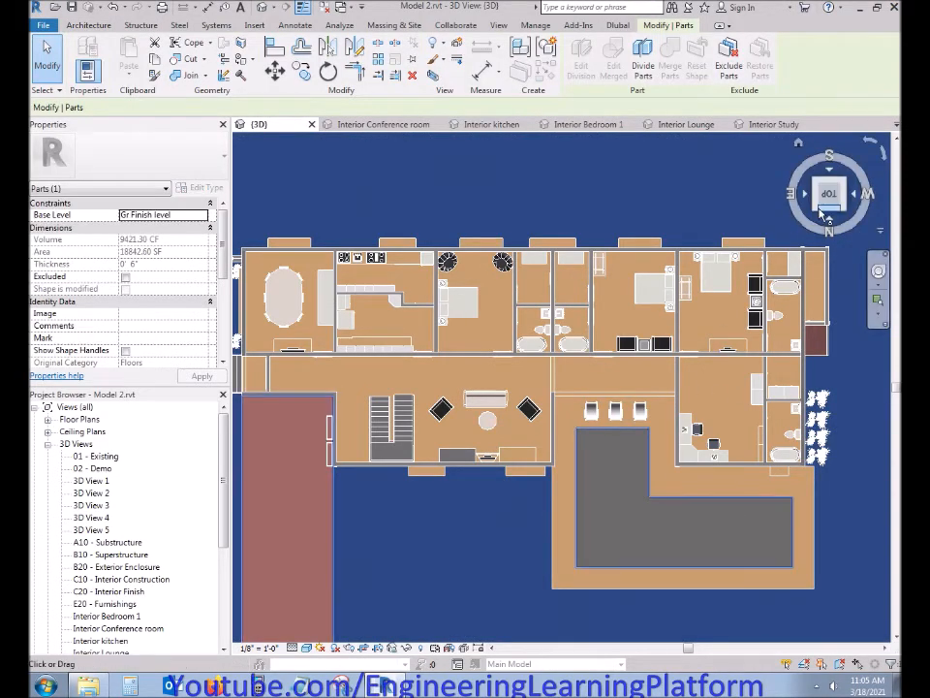
pyautogui.click(817, 217)
pyautogui.moveTo(802, 289); pyautogui.dragTo(626, 431, button='middle')
pyautogui.click(709, 470)
pyautogui.rightClick(689, 500)
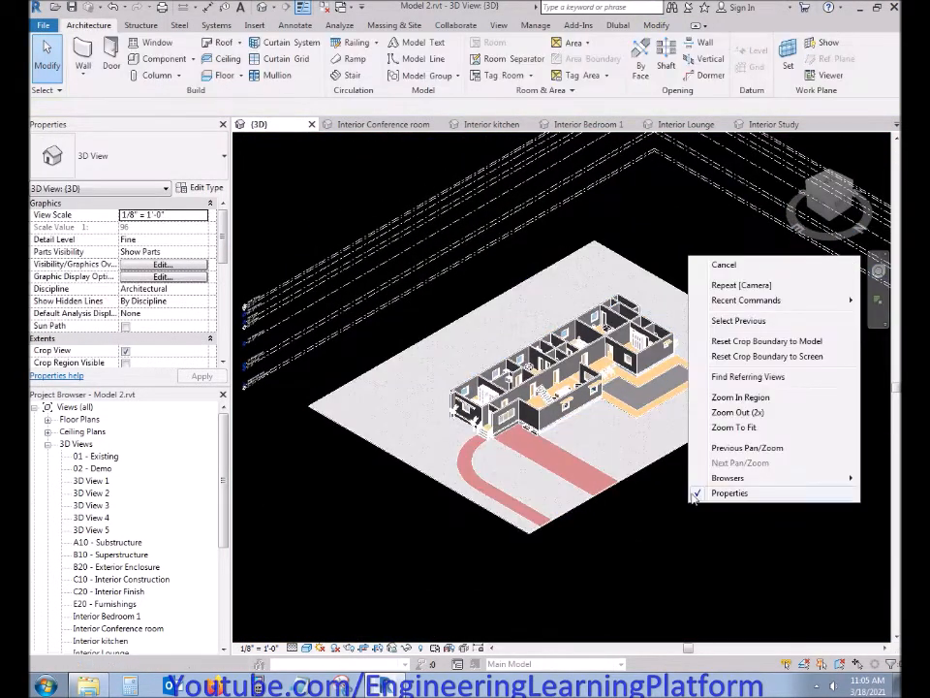
pyautogui.click(342, 645)
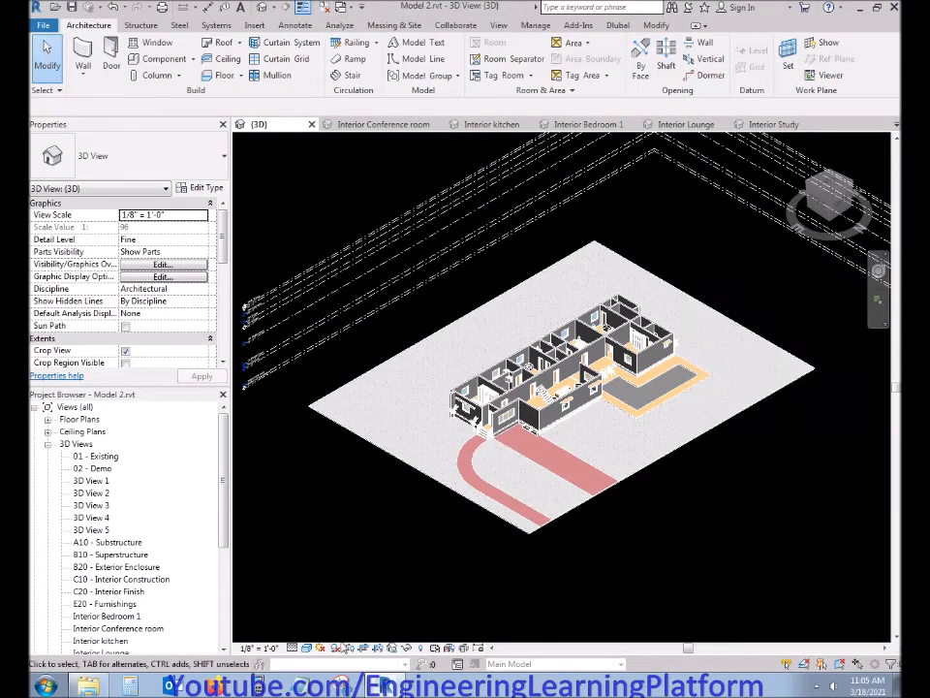
pyautogui.click(421, 648)
pyautogui.keyDown('shift'); pyautogui.moveTo(497, 468); pyautogui.dragTo(445, 380, button='middle'); pyautogui.keyUp('shift')
pyautogui.scroll(3, 541, 373)
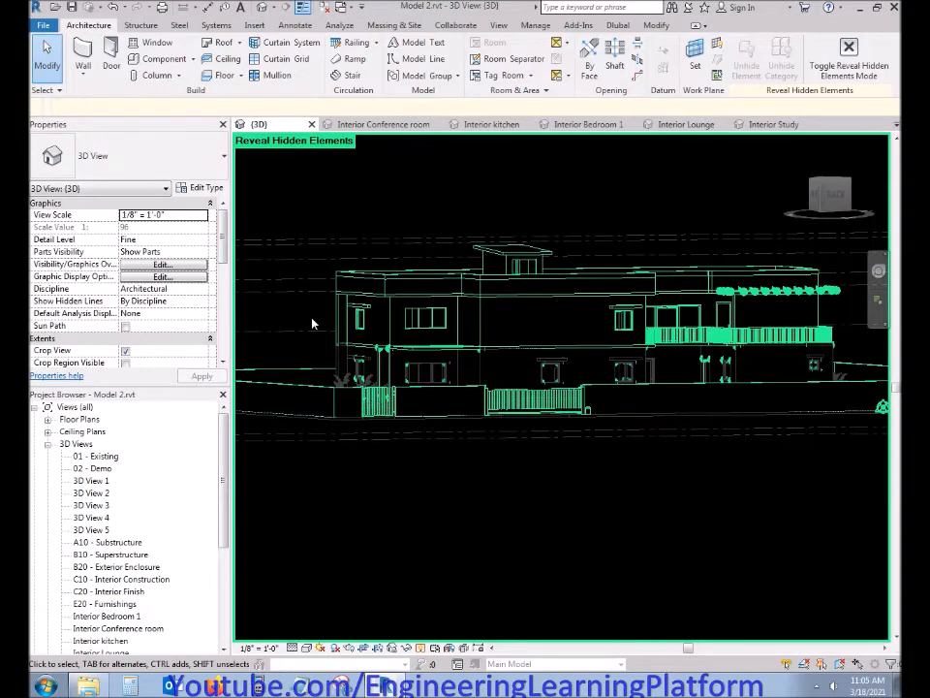
pyautogui.click(474, 339)
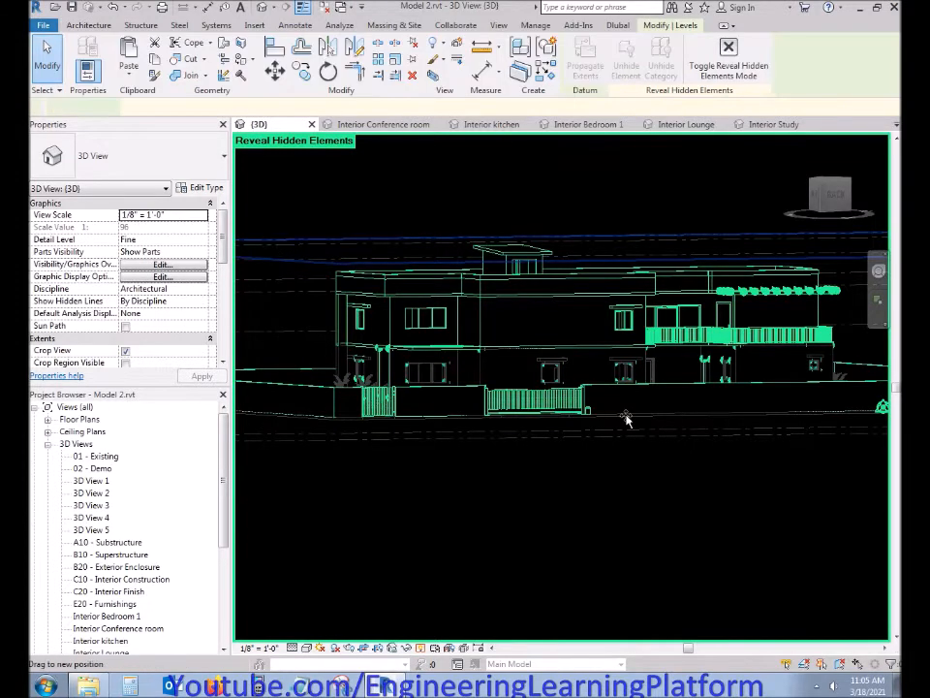
pyautogui.moveTo(755, 491); pyautogui.dragTo(660, 466)
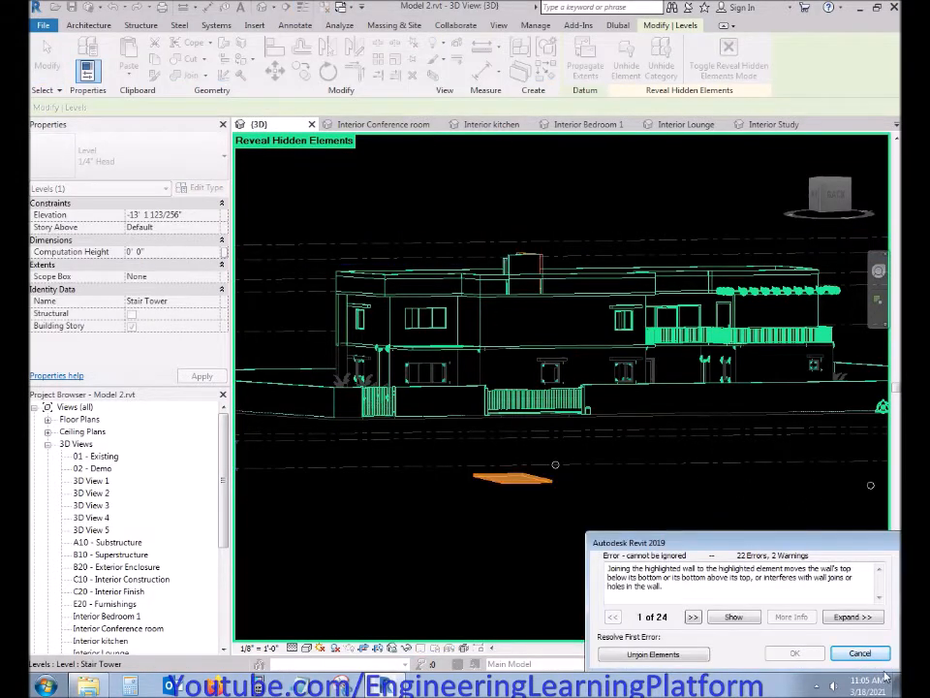
pyautogui.click(863, 652)
# Select the entire house together with its entrance gates and unhide the selected elements in the {3D} view
pyautogui.moveTo(314, 193); pyautogui.dragTo(872, 560)
pyautogui.moveTo(629, 510); pyautogui.dragTo(629, 509)
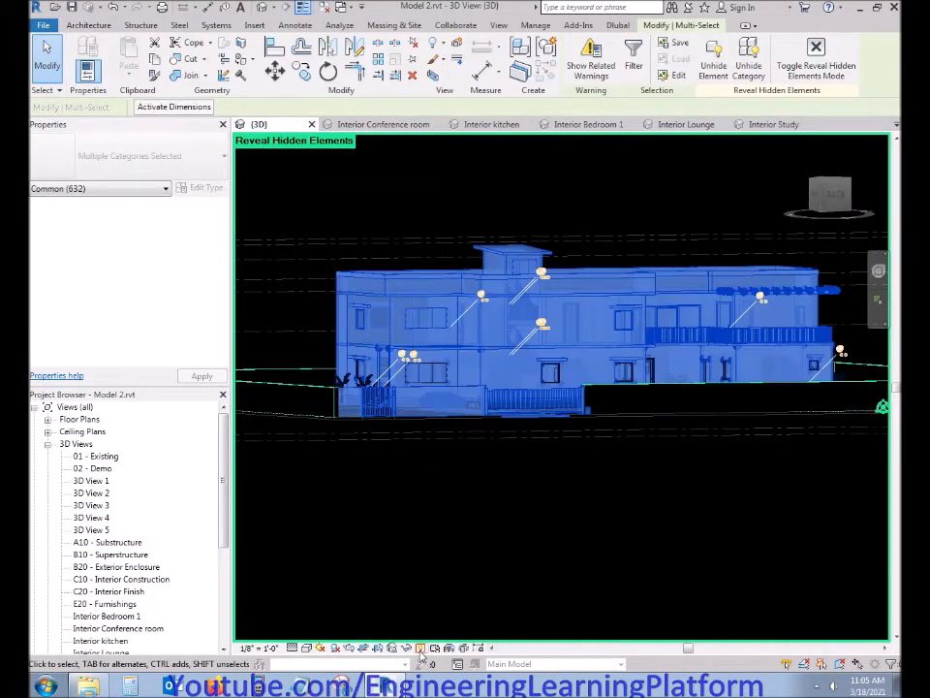
pyautogui.rightClick(434, 539)
pyautogui.moveTo(529, 263)
pyautogui.click(652, 266)
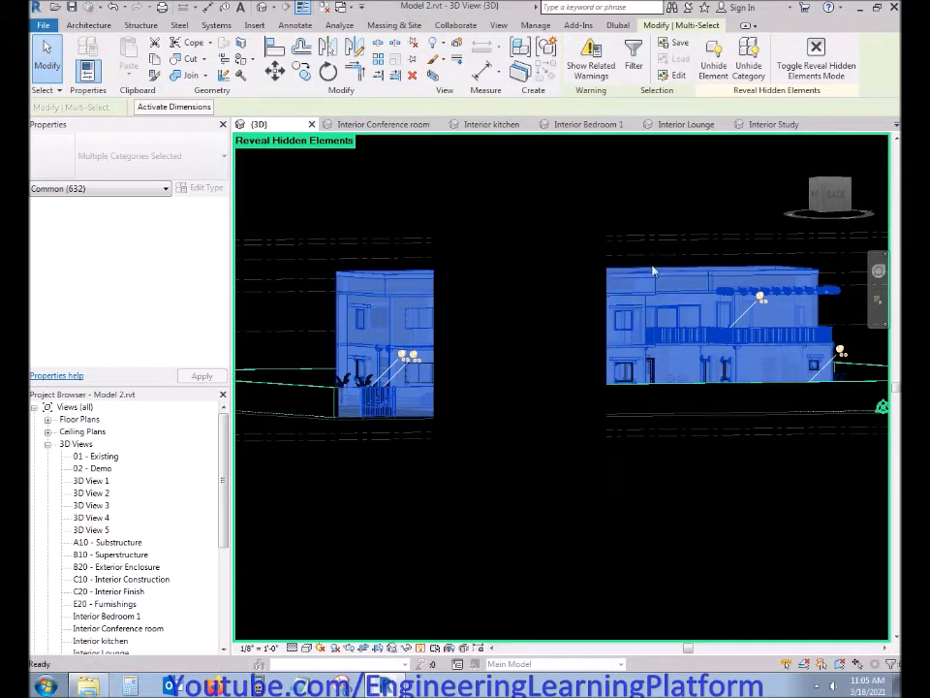
pyautogui.click(492, 519)
# Hide the Concrete Slab - 6" 2 floor on the Roof slab level in the {3D} view and leave Reveal Hidden Elements mode
pyautogui.keyDown('shift'); pyautogui.moveTo(526, 544); pyautogui.dragTo(505, 381, button='middle'); pyautogui.keyUp('shift')
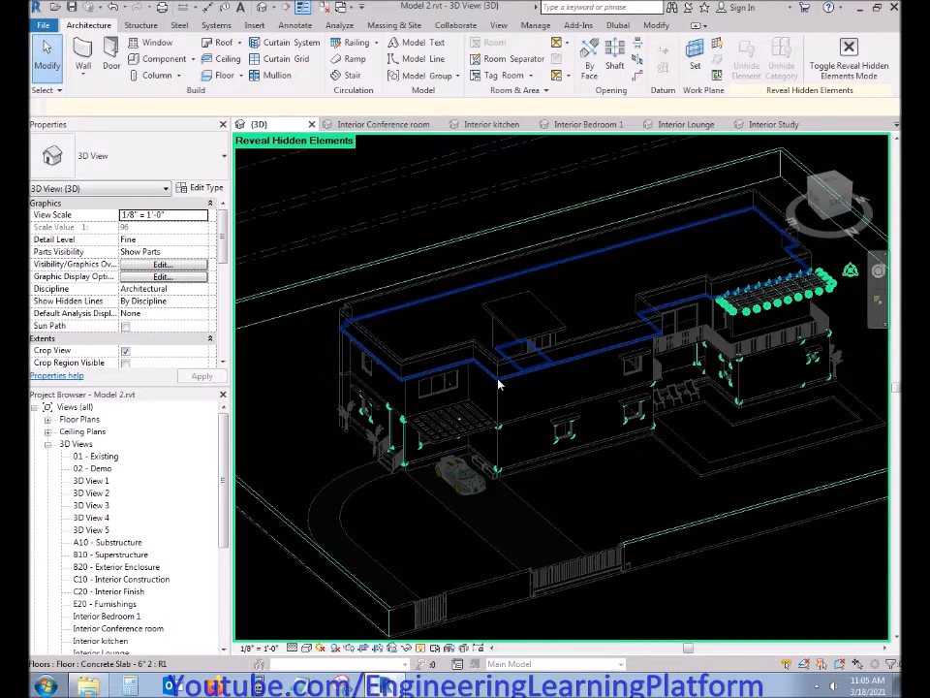
pyautogui.click(498, 384)
pyautogui.rightClick(394, 191)
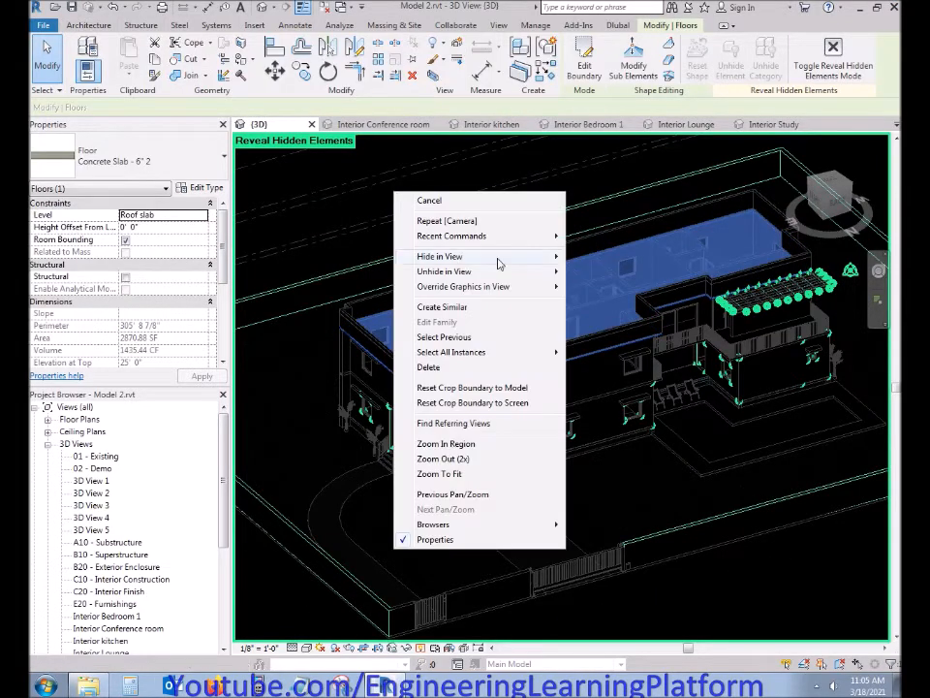
pyautogui.moveTo(498, 263)
pyautogui.click(613, 267)
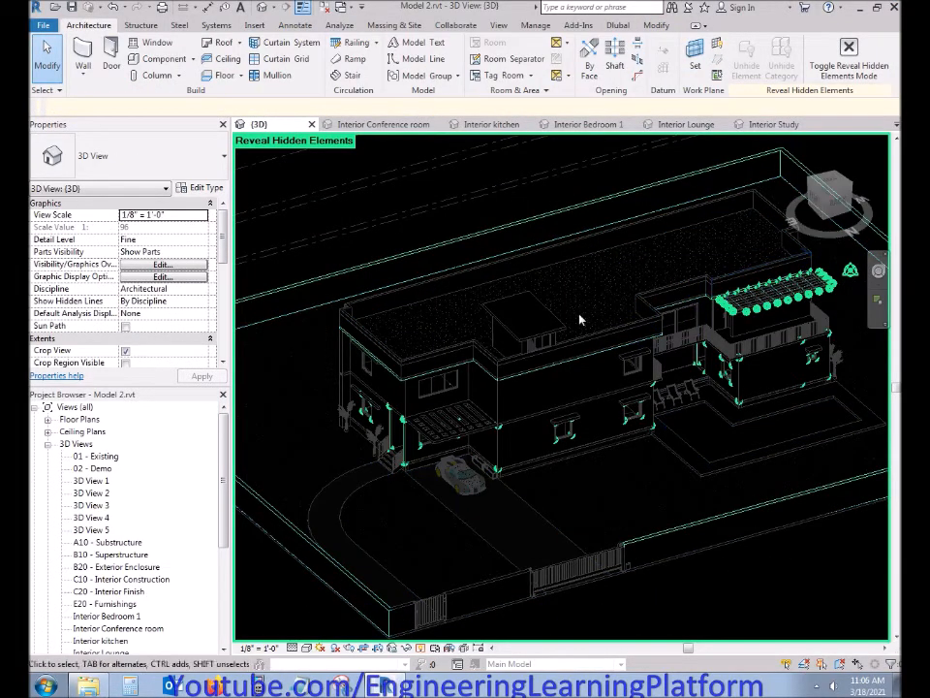
pyautogui.click(584, 360)
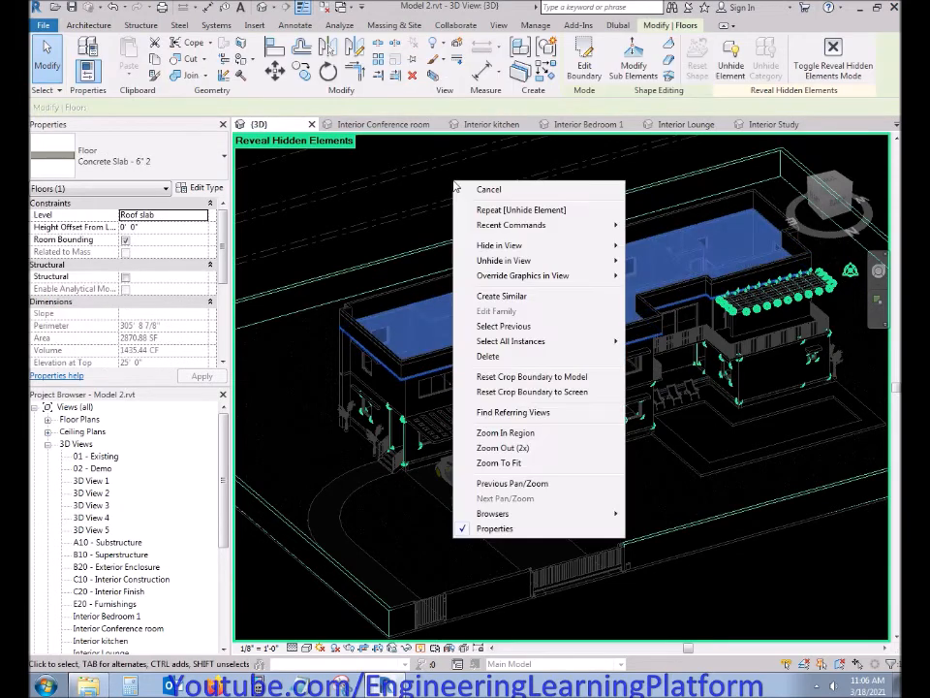
pyautogui.rightClick(453, 181)
pyautogui.moveTo(523, 247)
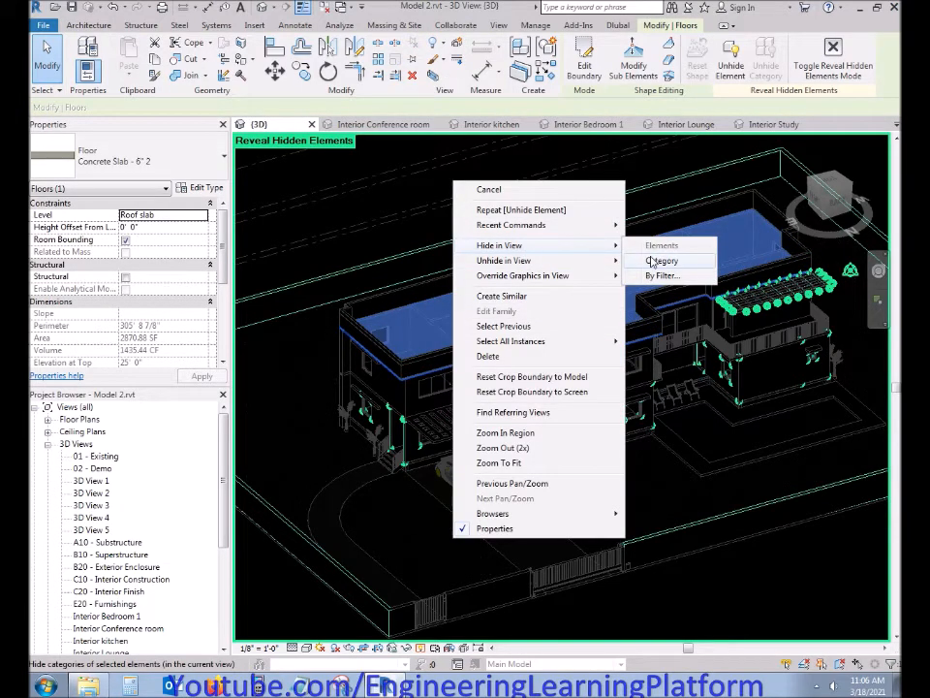
pyautogui.click(656, 248)
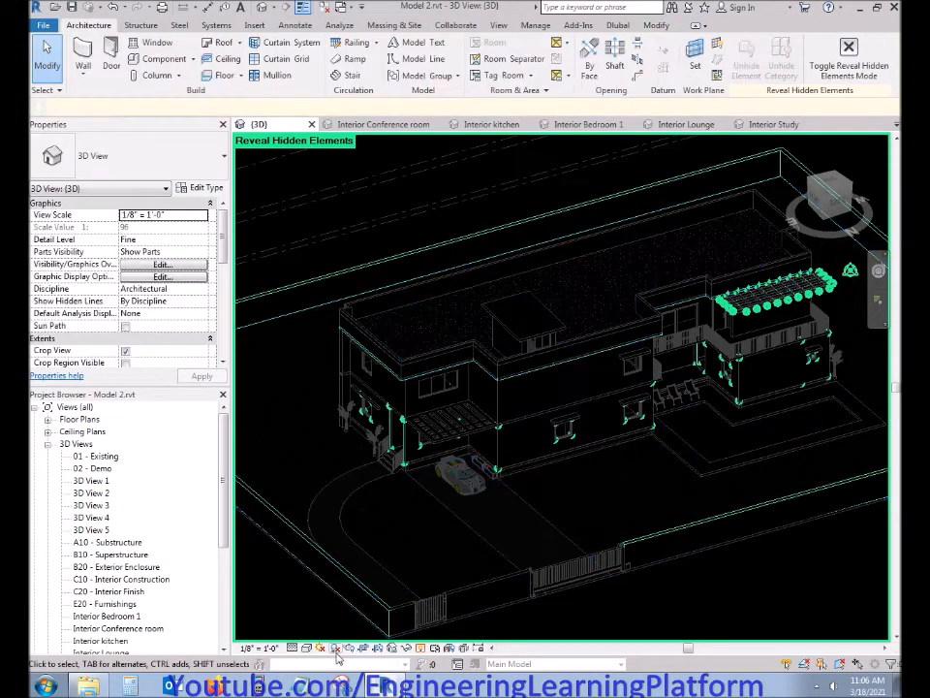
pyautogui.click(421, 647)
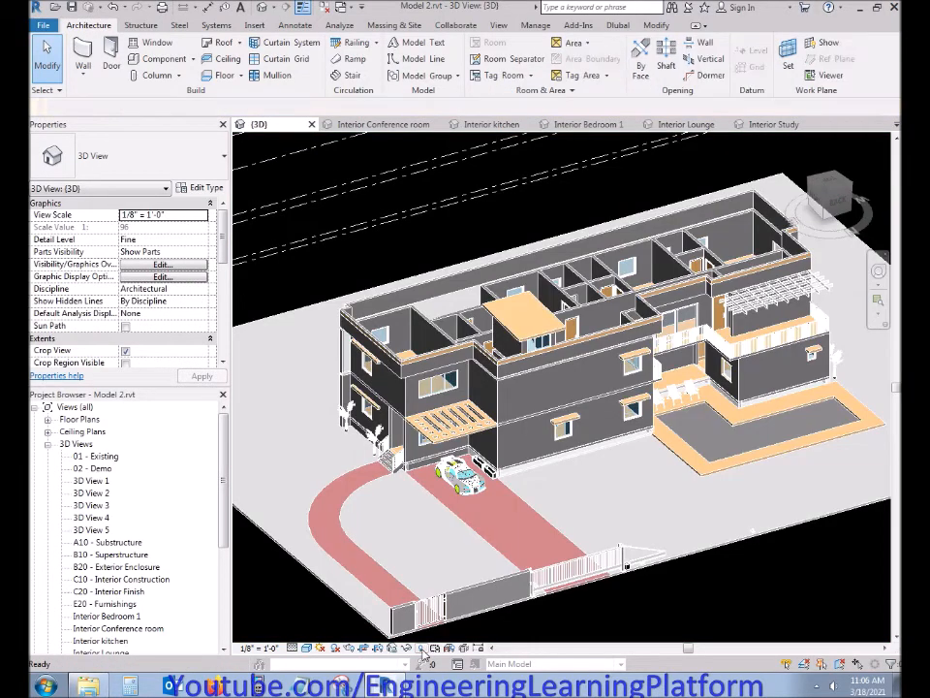
# Close the {3D} view and set the Interior Conference room view to Fine detail level and Realistic visual style
pyautogui.keyDown('shift'); pyautogui.moveTo(529, 348); pyautogui.dragTo(556, 450, button='middle'); pyautogui.keyUp('shift')
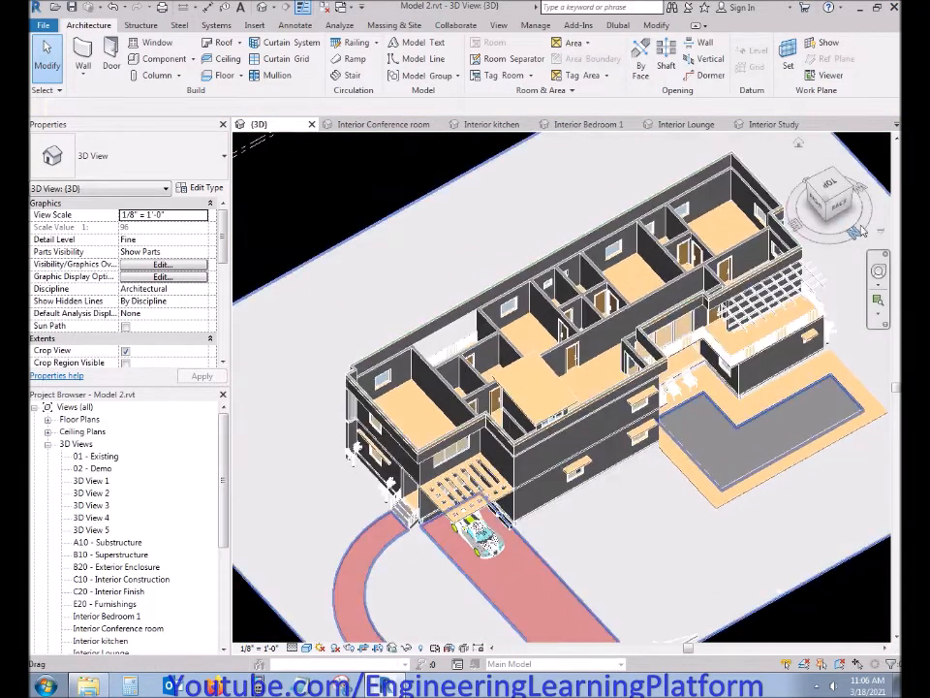
pyautogui.click(831, 194)
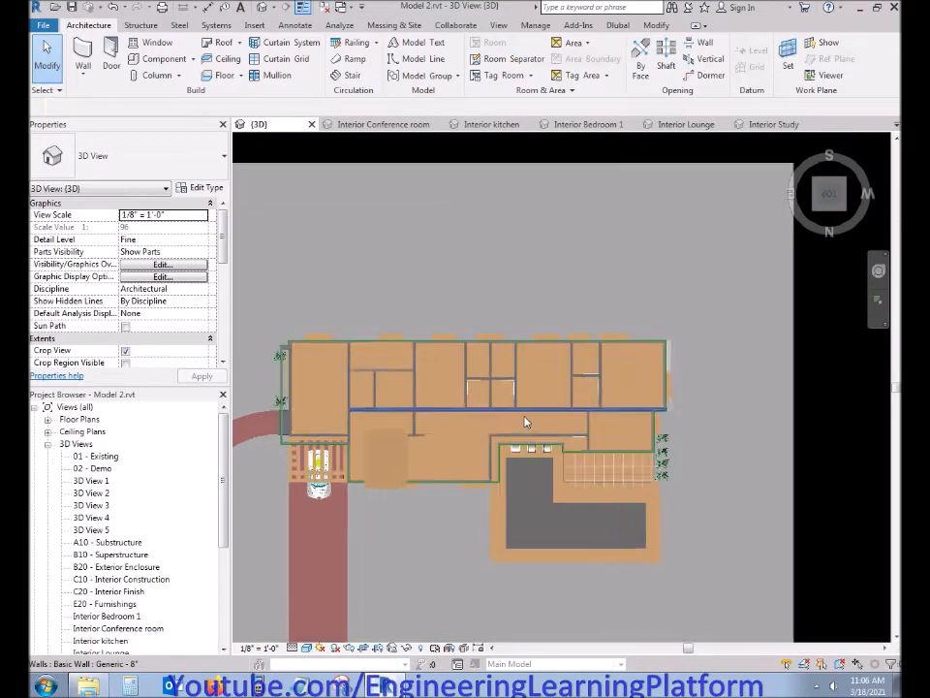
pyautogui.moveTo(532, 493)
pyautogui.keyDown('shift'); pyautogui.mouseDown(button='middle')
pyautogui.moveTo(547, 367)
pyautogui.moveTo(588, 356)
pyautogui.mouseUp(button='middle'); pyautogui.keyUp('shift')
pyautogui.click(312, 125)
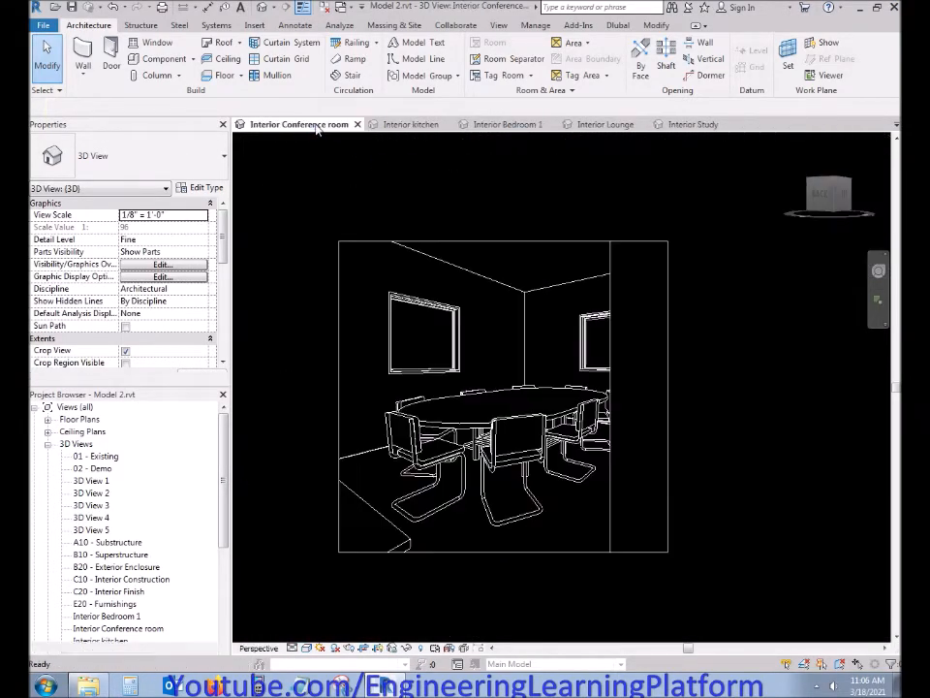
pyautogui.click(292, 647)
pyautogui.click(310, 631)
pyautogui.click(306, 647)
pyautogui.click(332, 619)
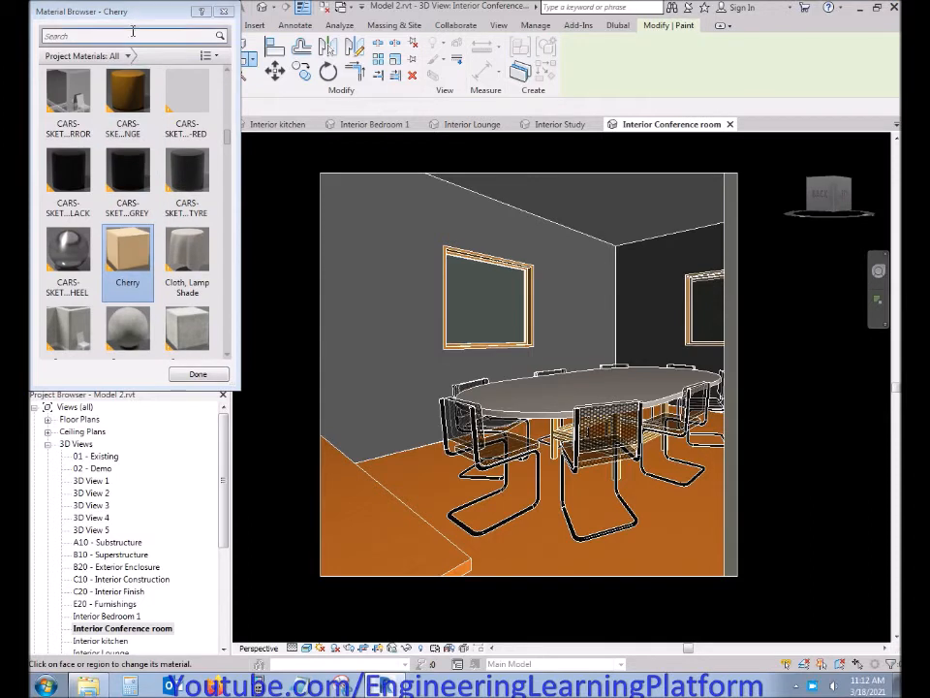
# Search the project materials for white and paint the conference room's two visible window walls with Ash white
pyautogui.write('e')
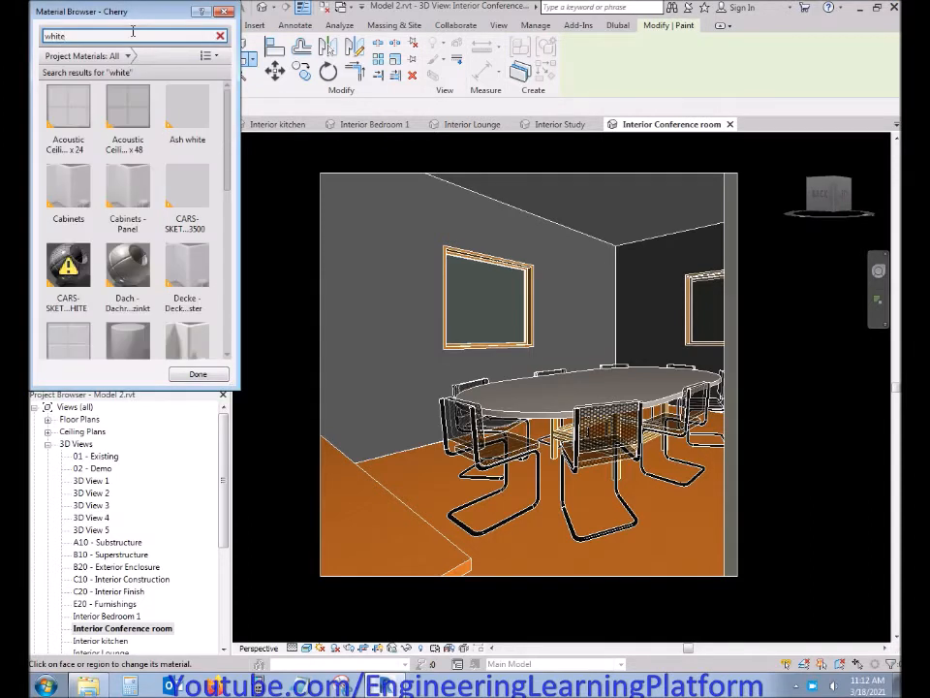
pyautogui.click(187, 111)
pyautogui.click(336, 282)
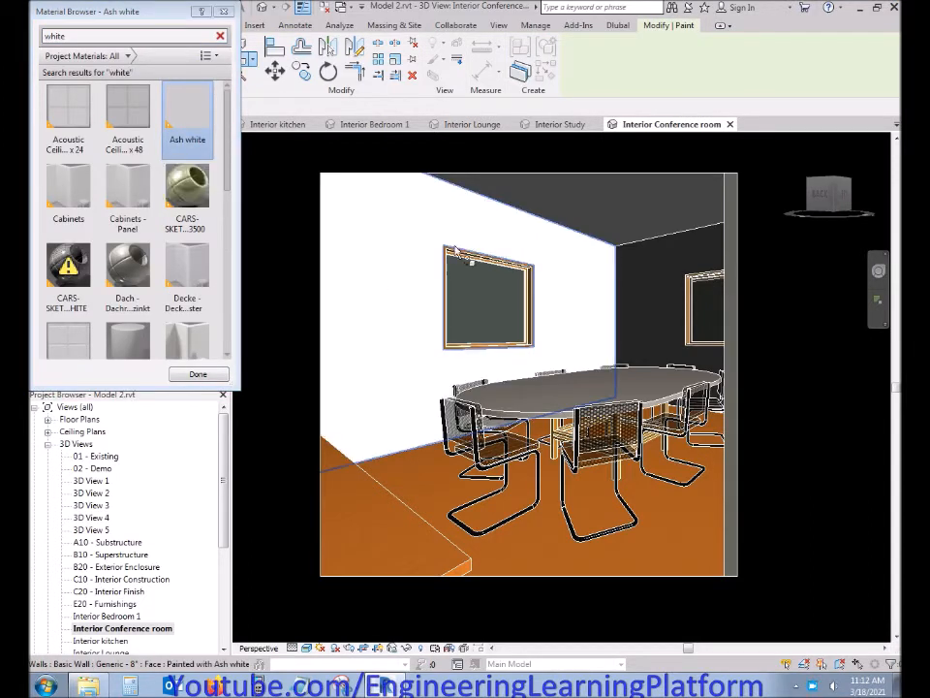
pyautogui.click(625, 308)
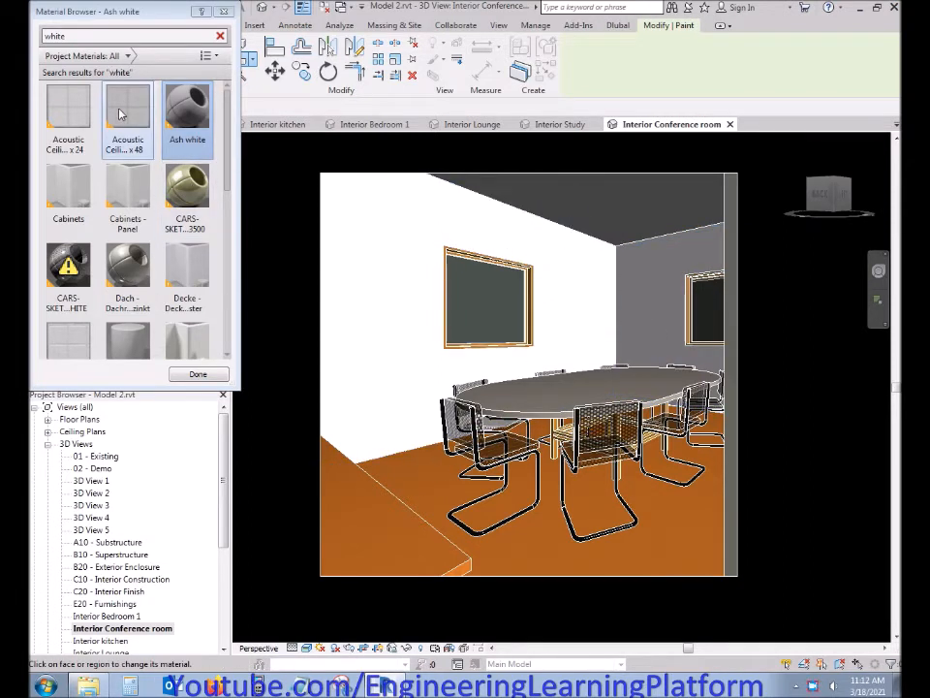
# Browse the white materials, search for gypsum, select Gypsum Wall Board and finish the Paint command
pyautogui.moveTo(226, 167); pyautogui.dragTo(221, 324)
pyautogui.scroll(10, 222, 320)
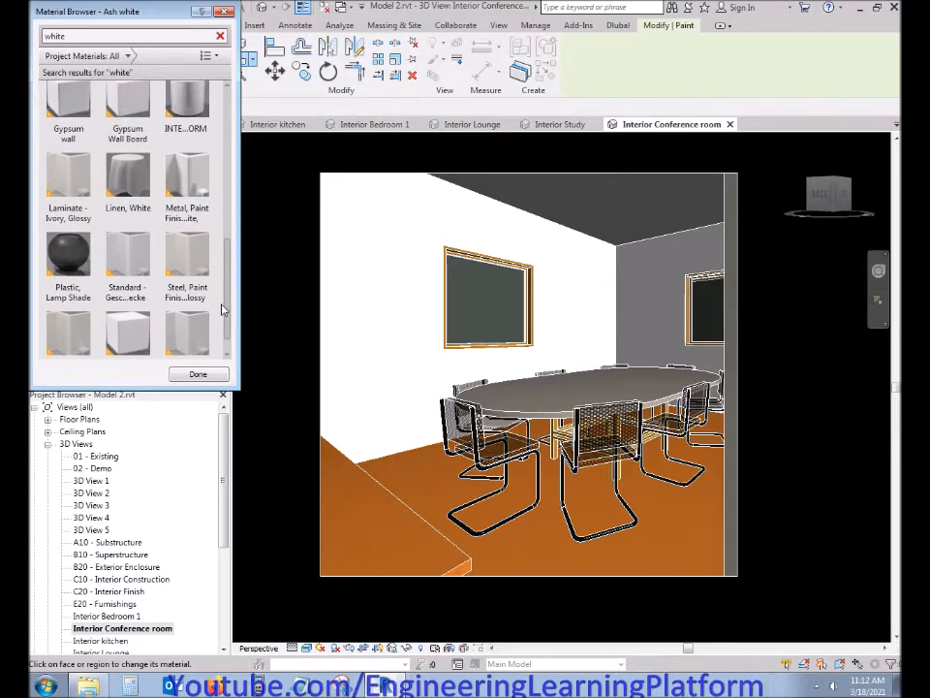
pyautogui.doubleClick(118, 36)
pyautogui.write('gypsum')
pyautogui.click(195, 108)
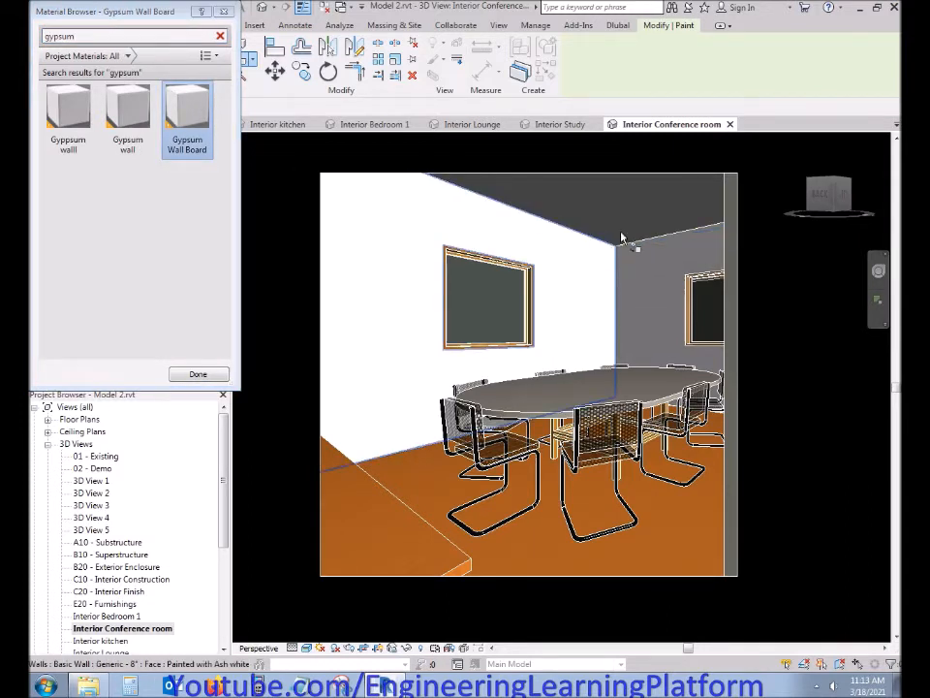
pyautogui.click(197, 374)
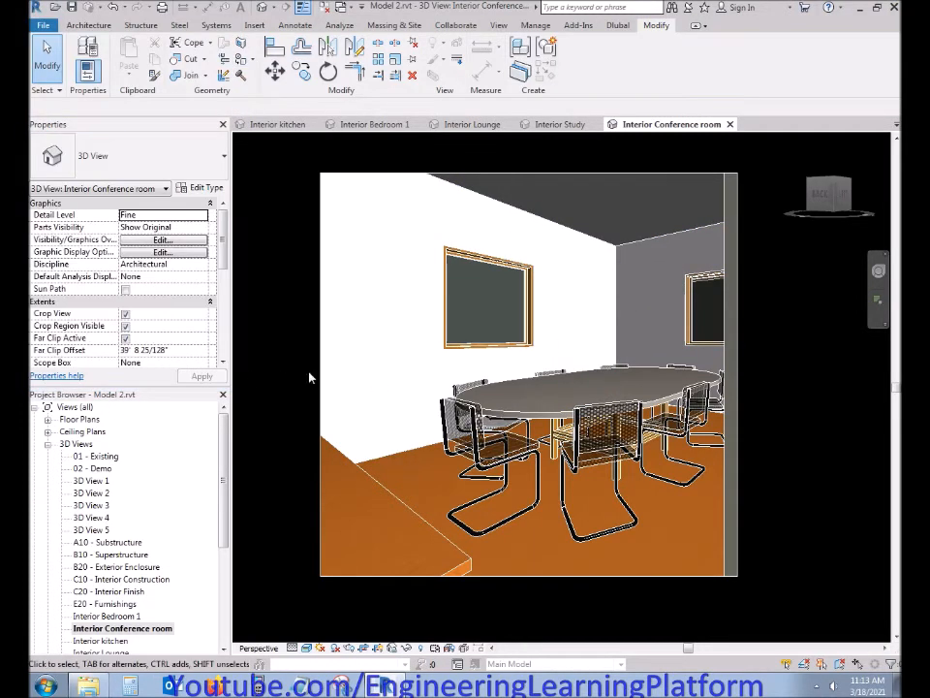
# Render the Interior Conference room view at Medium quality
pyautogui.press('r')
pyautogui.press('r')
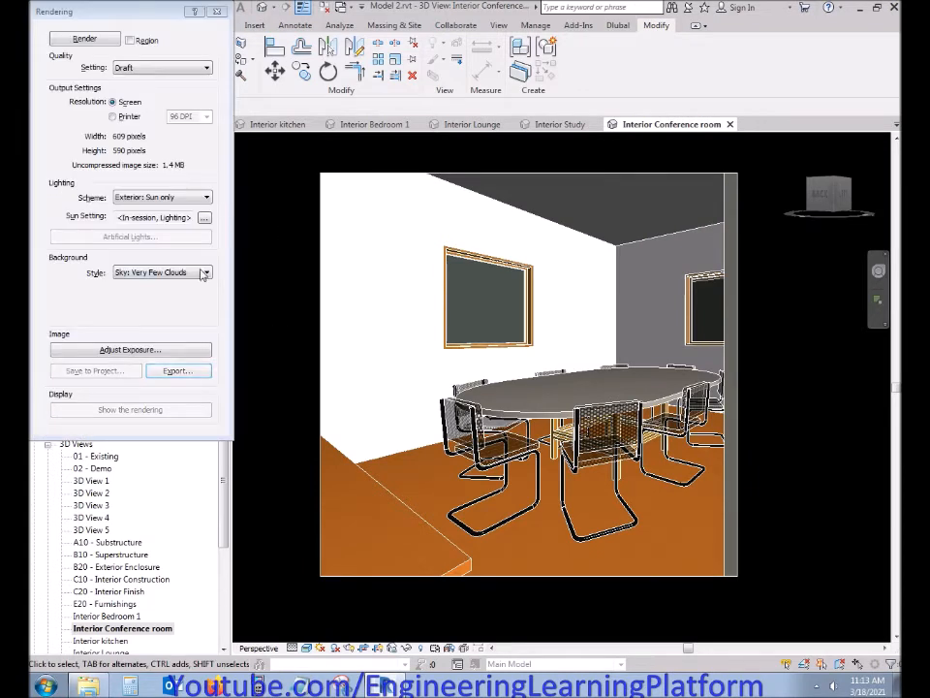
pyautogui.click(159, 70)
pyautogui.click(166, 93)
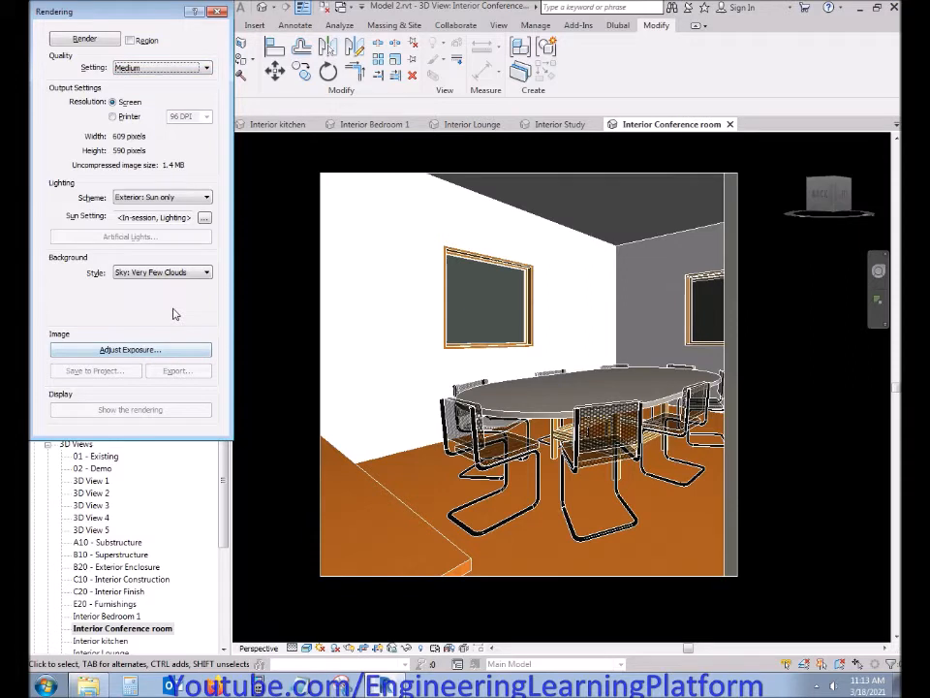
pyautogui.click(84, 39)
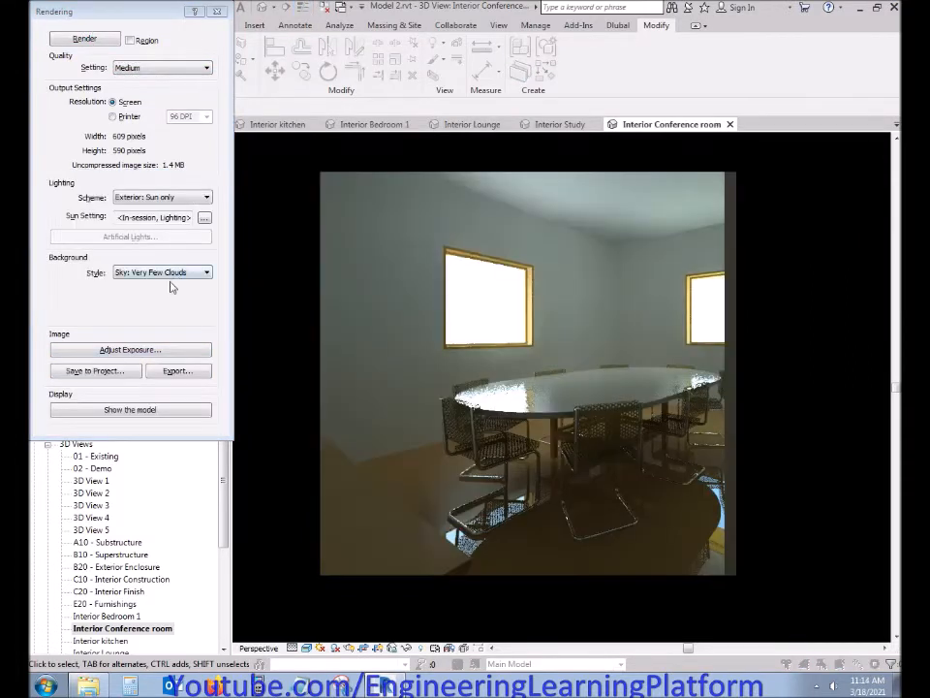
# Export the rendering as a JPEG, replacing the existing Interior conference room image, and close the rendering settings
pyautogui.click(177, 370)
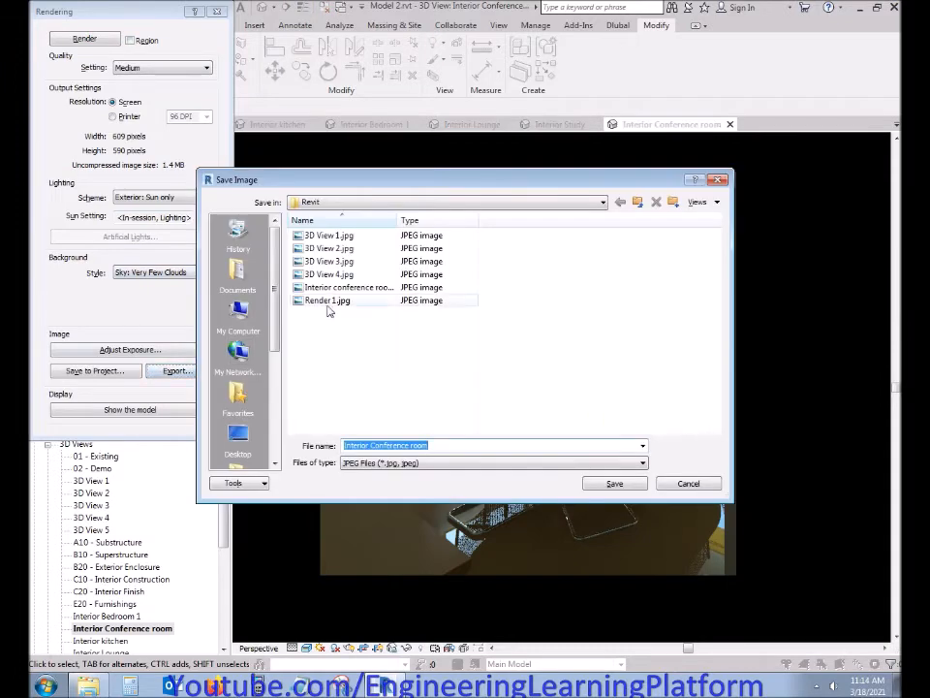
pyautogui.click(344, 288)
pyautogui.click(614, 483)
pyautogui.click(495, 366)
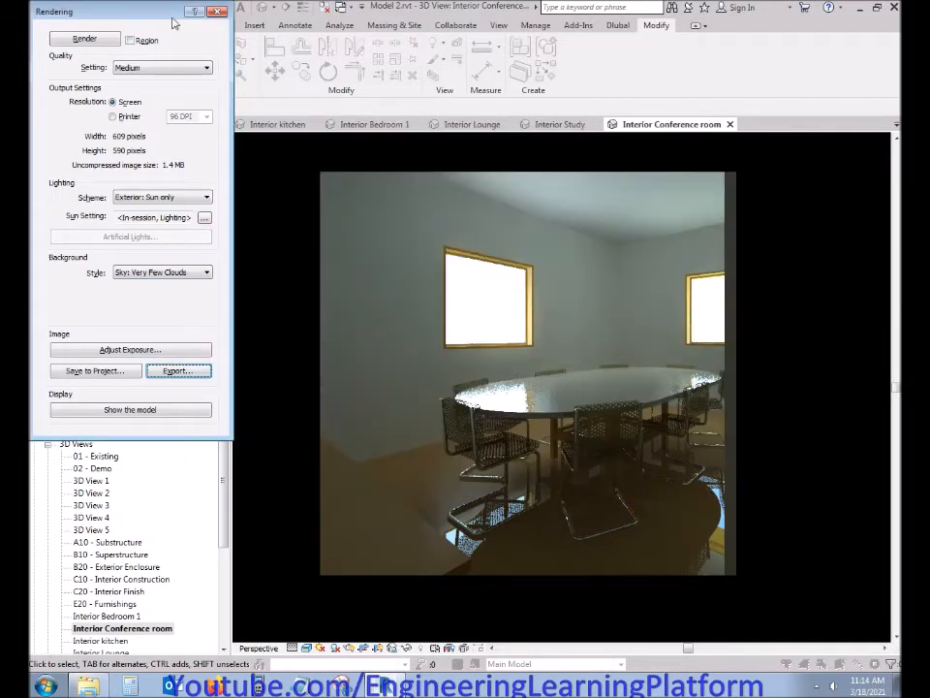
pyautogui.click(217, 12)
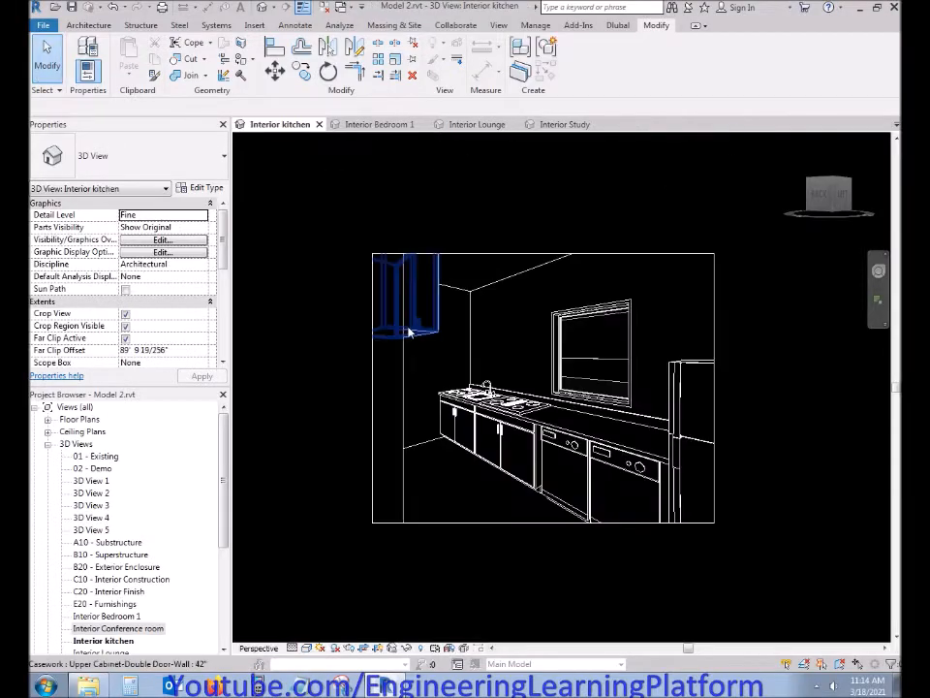
# Set the Interior kitchen view to Realistic visual style
pyautogui.click(292, 647)
pyautogui.click(306, 648)
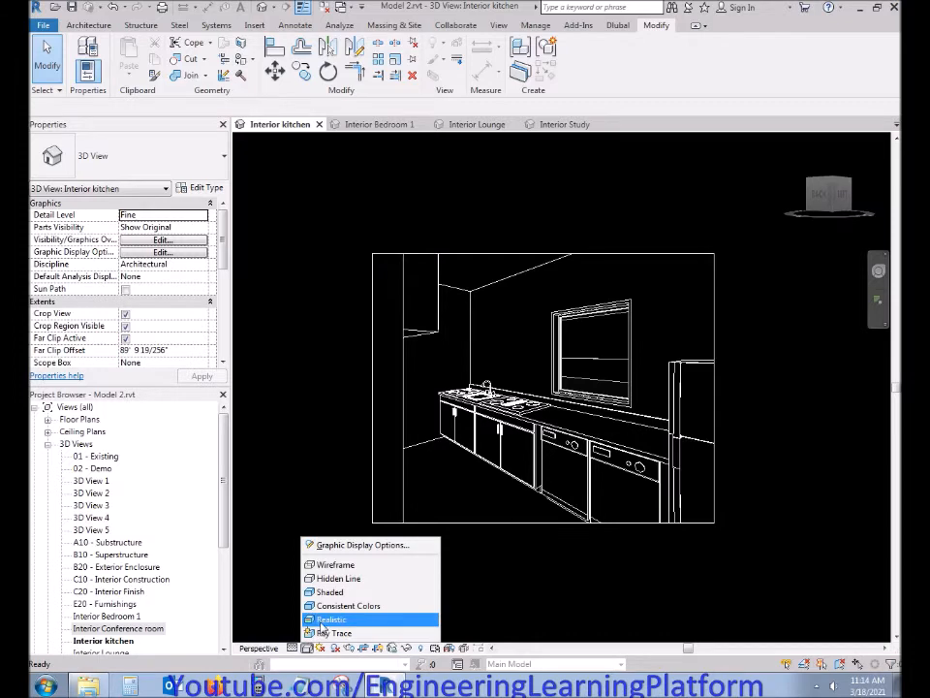
pyautogui.click(333, 616)
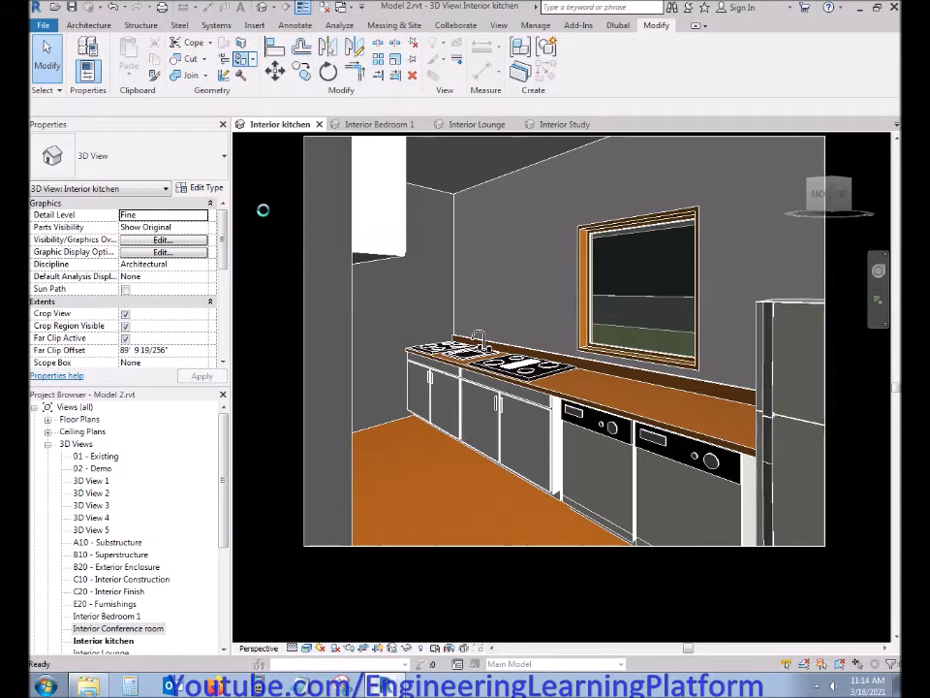
# Search the project materials for white and paint the kitchen's end wall and the near wall beside it with Ash white
pyautogui.click(138, 36)
pyautogui.write('white')
pyautogui.click(187, 109)
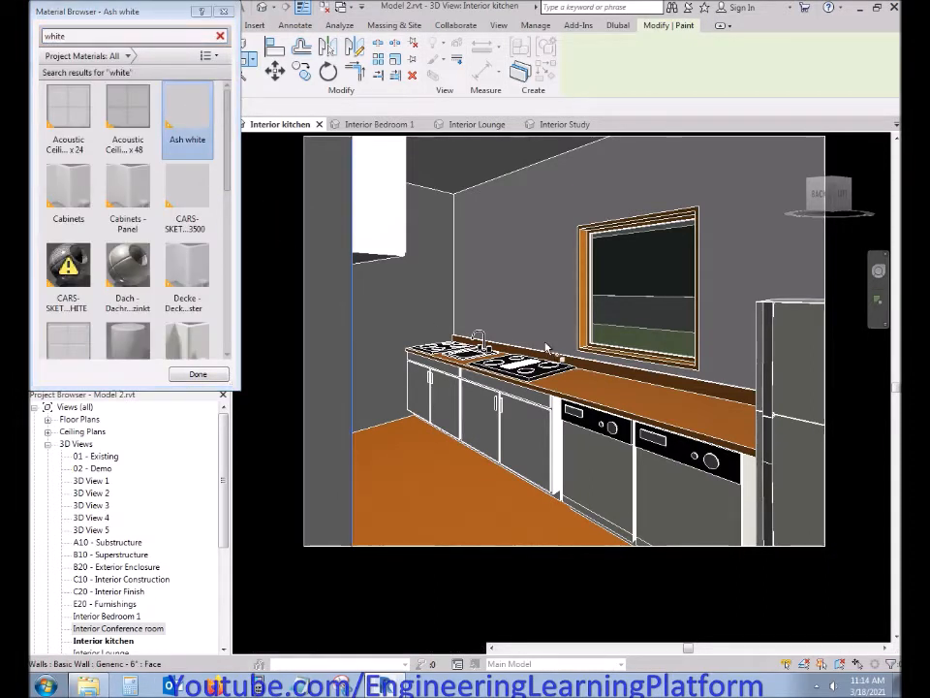
pyautogui.click(449, 270)
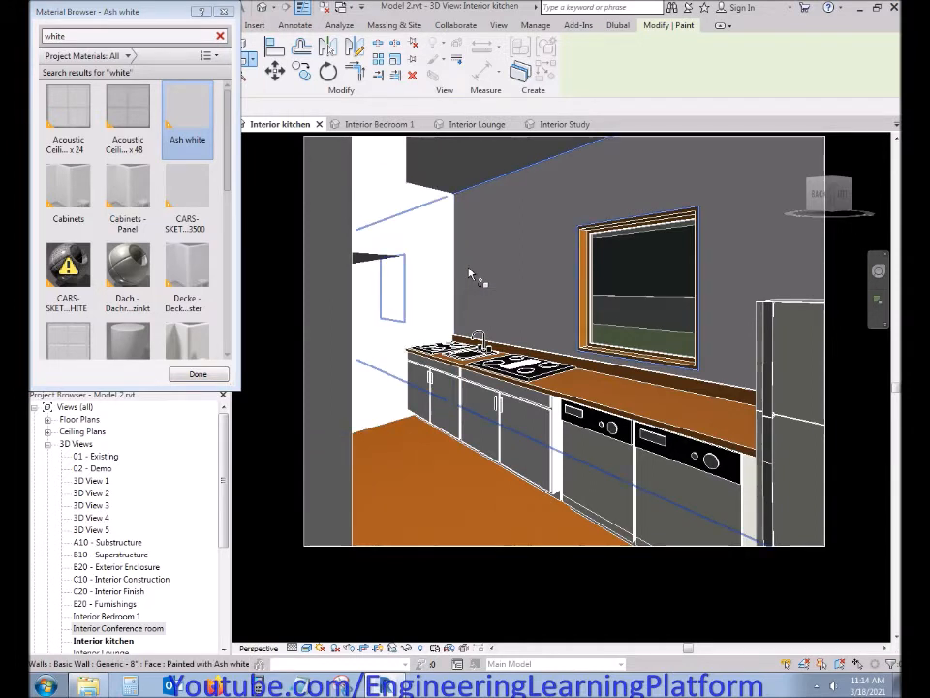
pyautogui.click(345, 351)
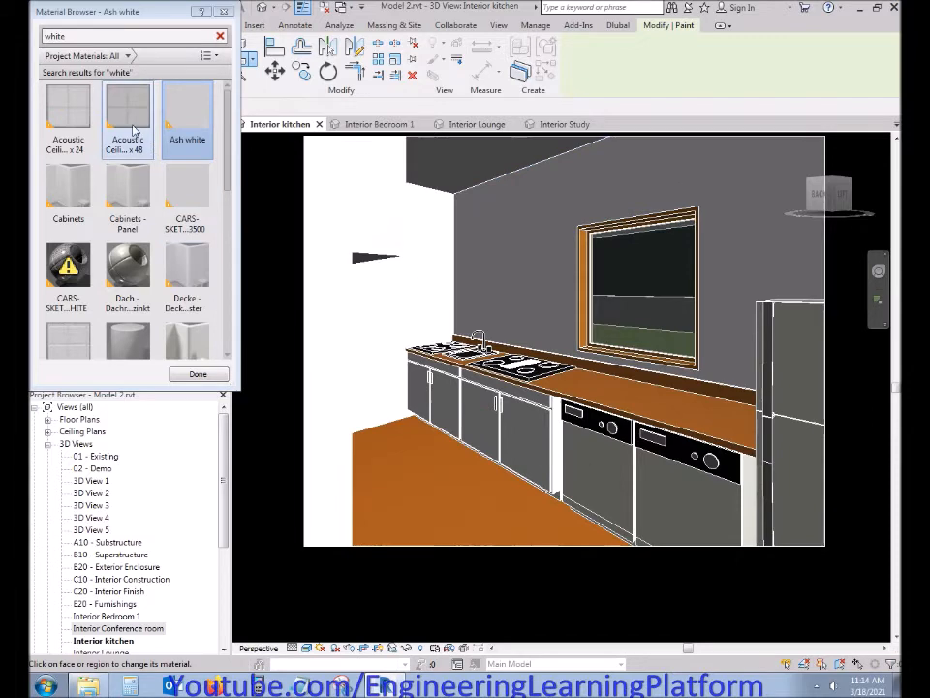
# Paint the kitchen ceiling with Finish - White from the white materials and finish the Paint command
pyautogui.scroll(-1, 188, 180)
pyautogui.scroll(1, 186, 176)
pyautogui.moveTo(225, 152); pyautogui.dragTo(232, 244)
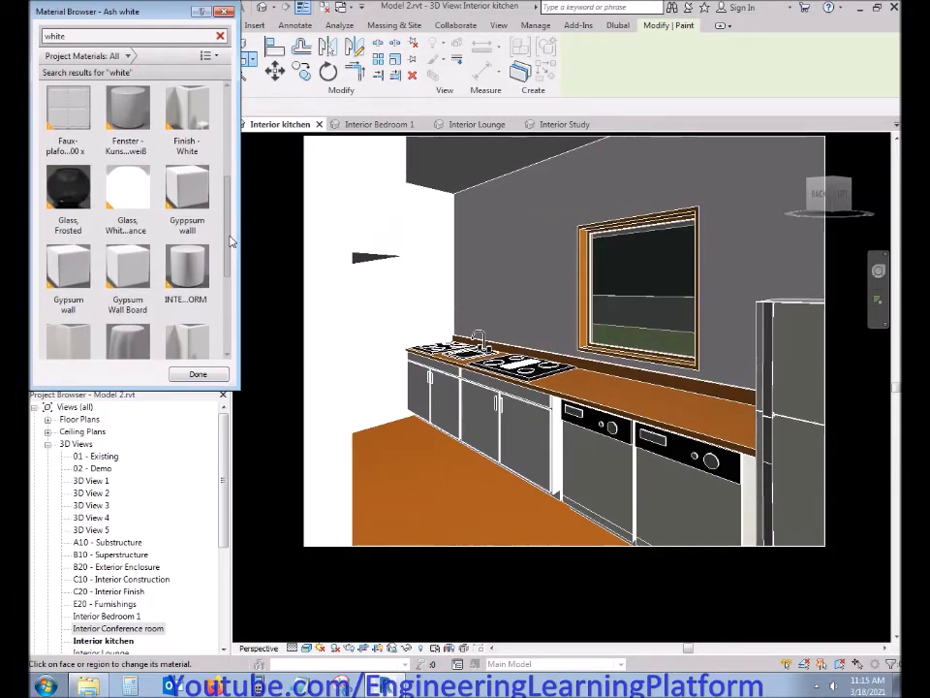
pyautogui.click(187, 109)
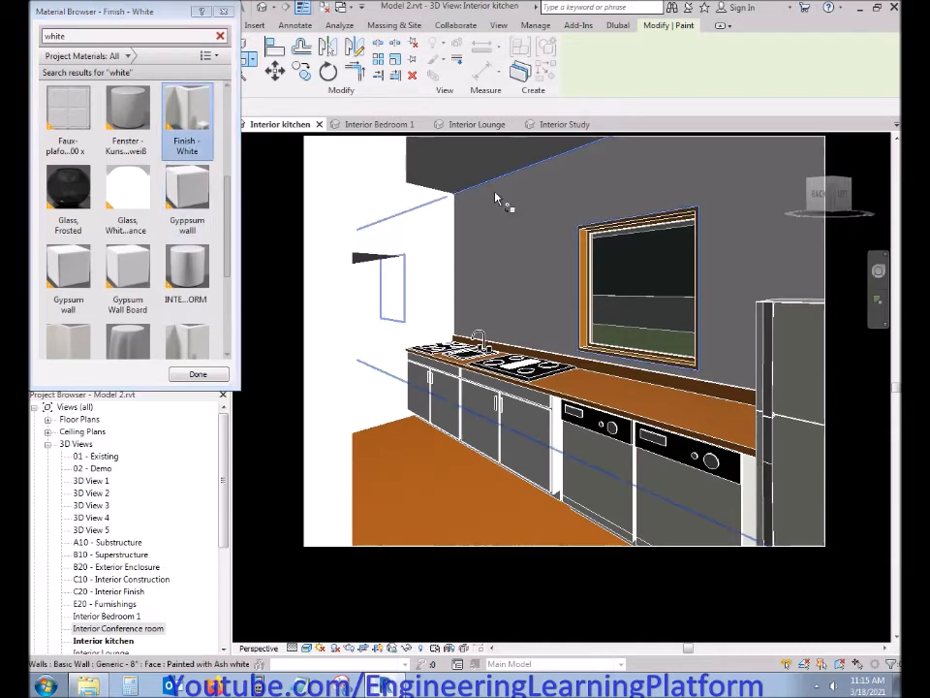
pyautogui.click(198, 374)
pyautogui.moveTo(404, 376); pyautogui.dragTo(410, 407, button='middle')
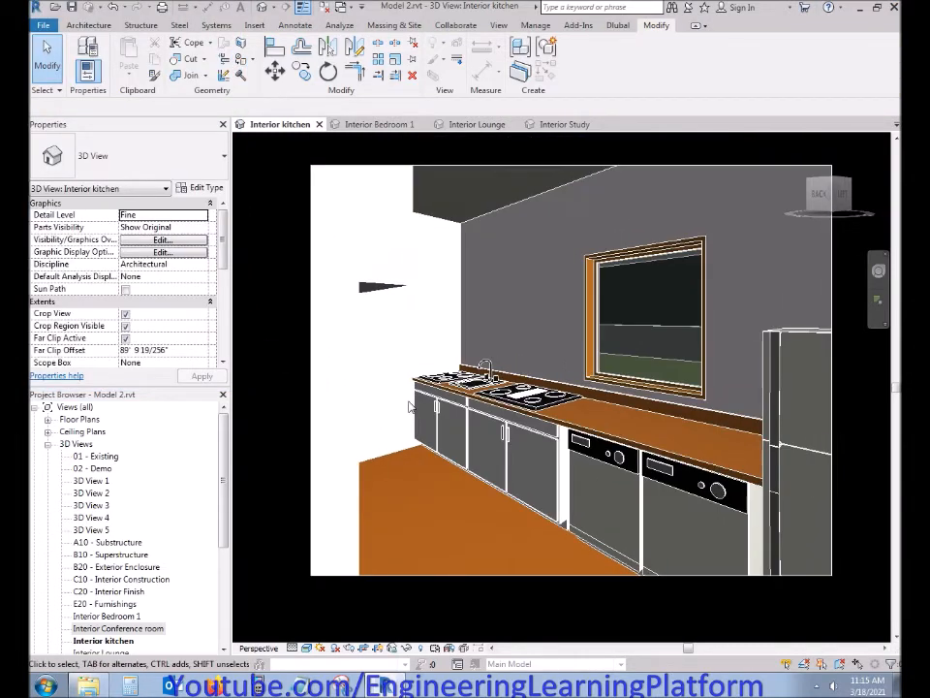
# Switch to the Interior Bedroom 1 view and set it to Fine detail level and Realistic visual style
pyautogui.click(378, 124)
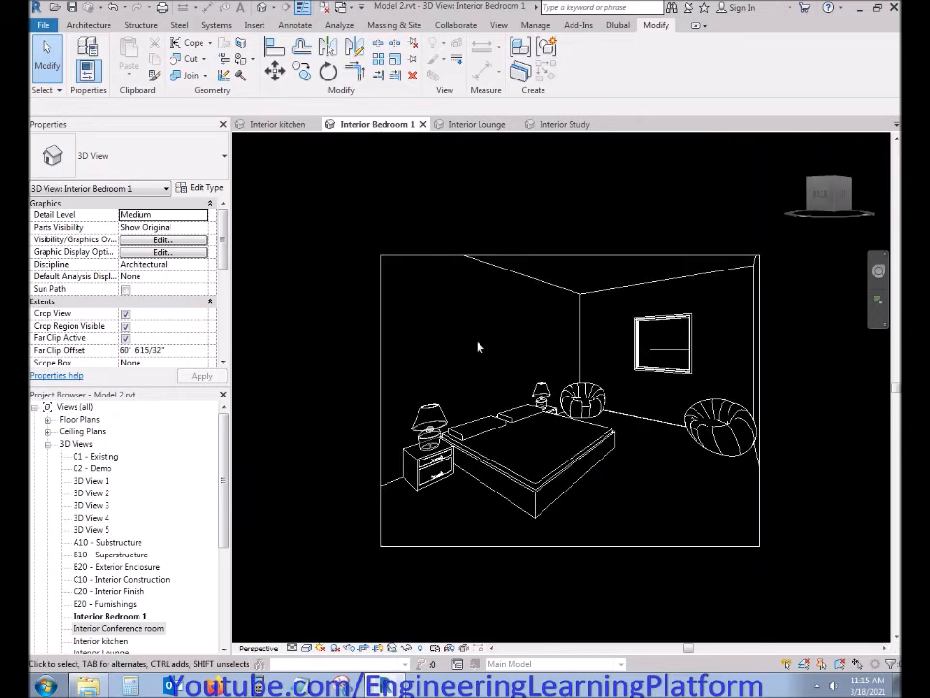
pyautogui.click(292, 647)
pyautogui.click(310, 631)
pyautogui.click(307, 647)
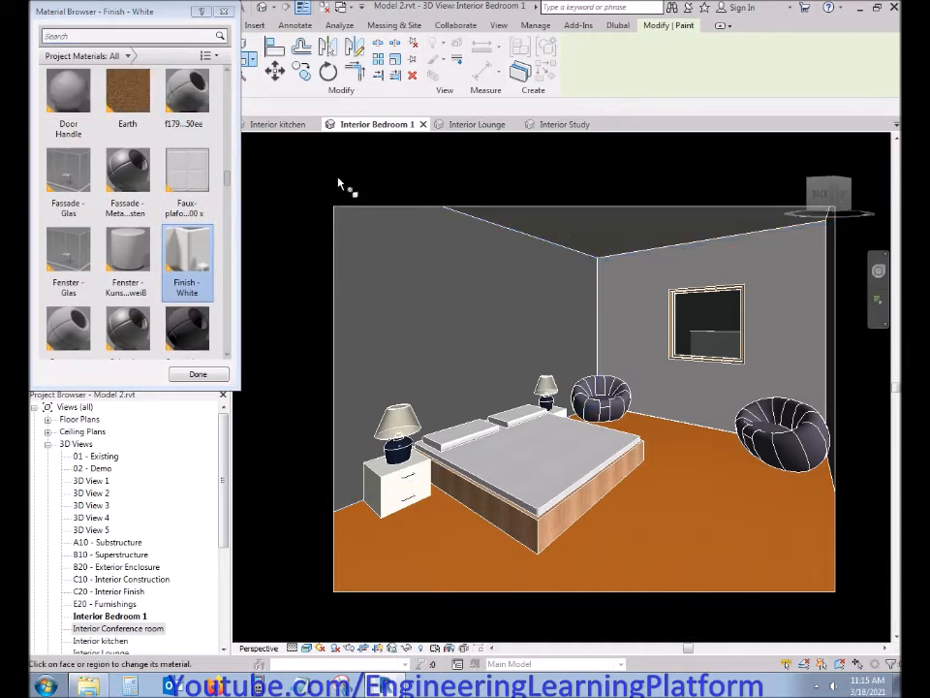
# Search the materials for "whi", paint the bedroom wall behind the bed with Ash white, and leave the Paint command
pyautogui.click(170, 36)
pyautogui.write('wh')
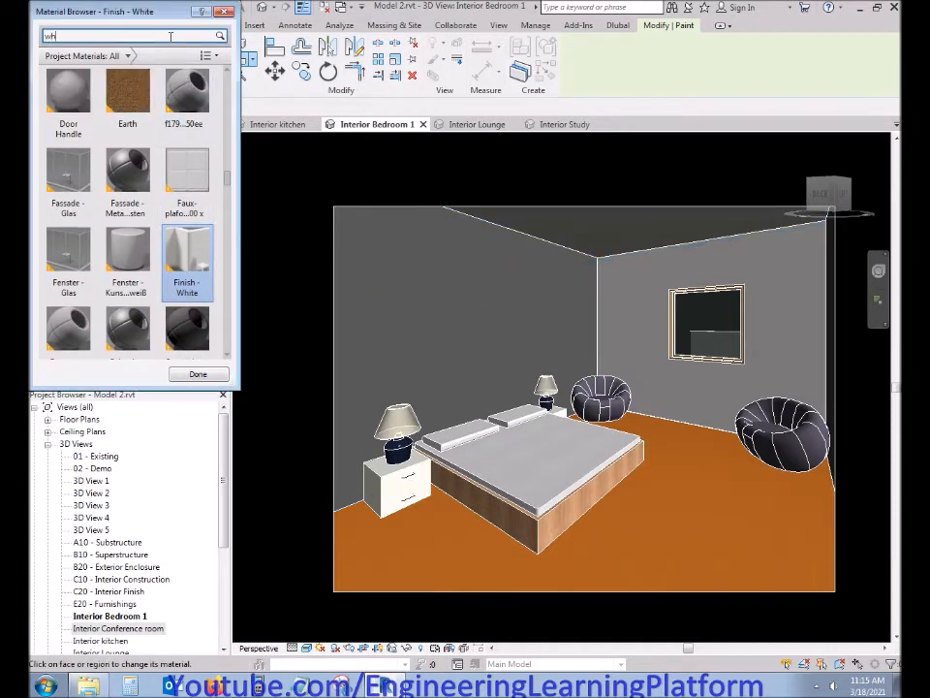
pyautogui.write('i')
pyautogui.click(186, 108)
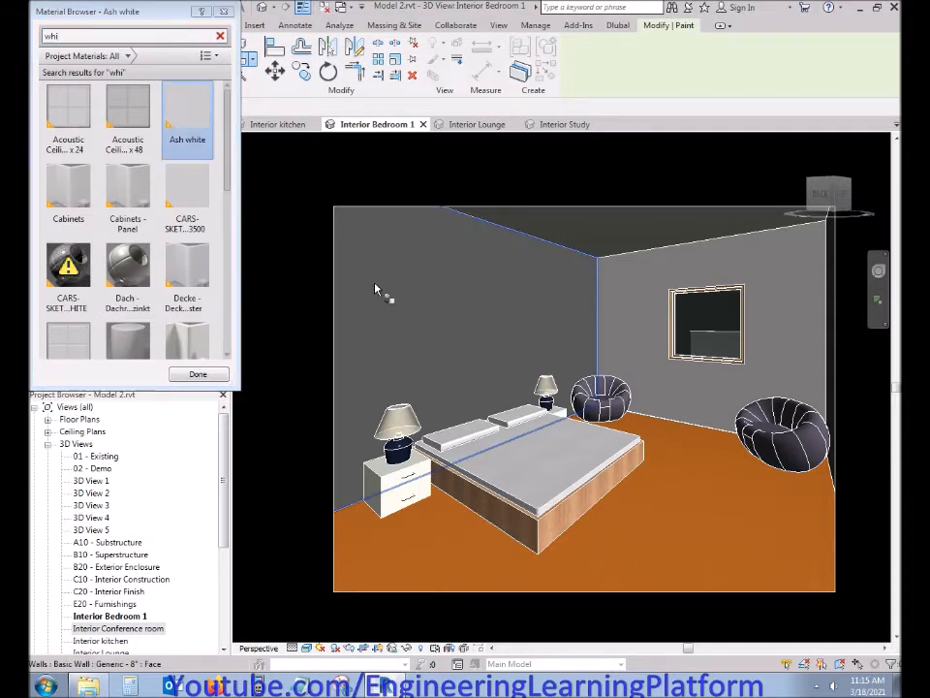
pyautogui.click(376, 291)
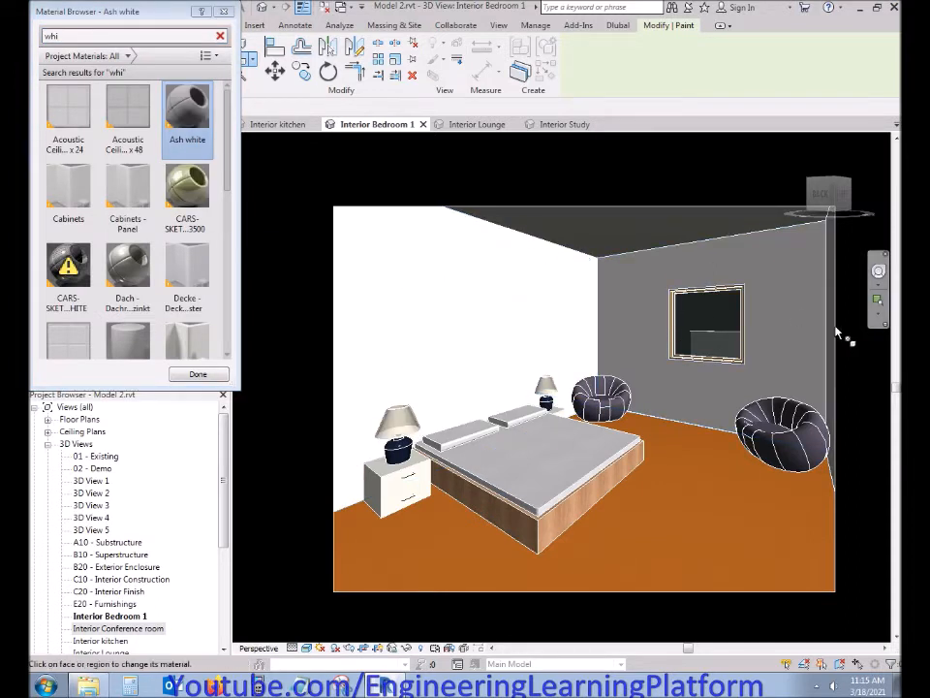
pyautogui.press('Escape')
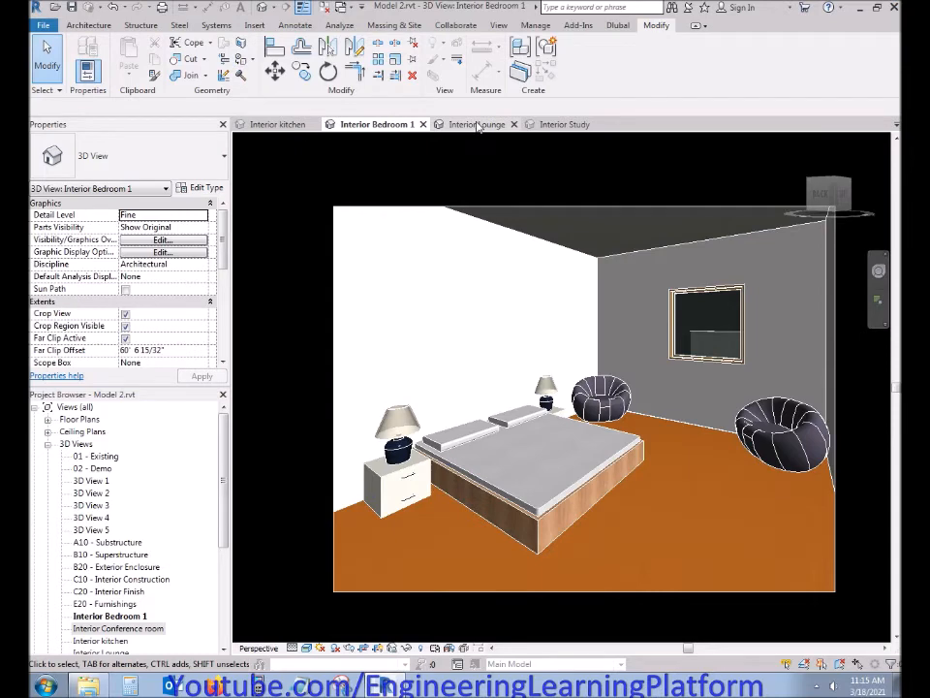
# Switch to the Interior Lounge view and set it to Fine detail level and Realistic visual style
pyautogui.click(477, 125)
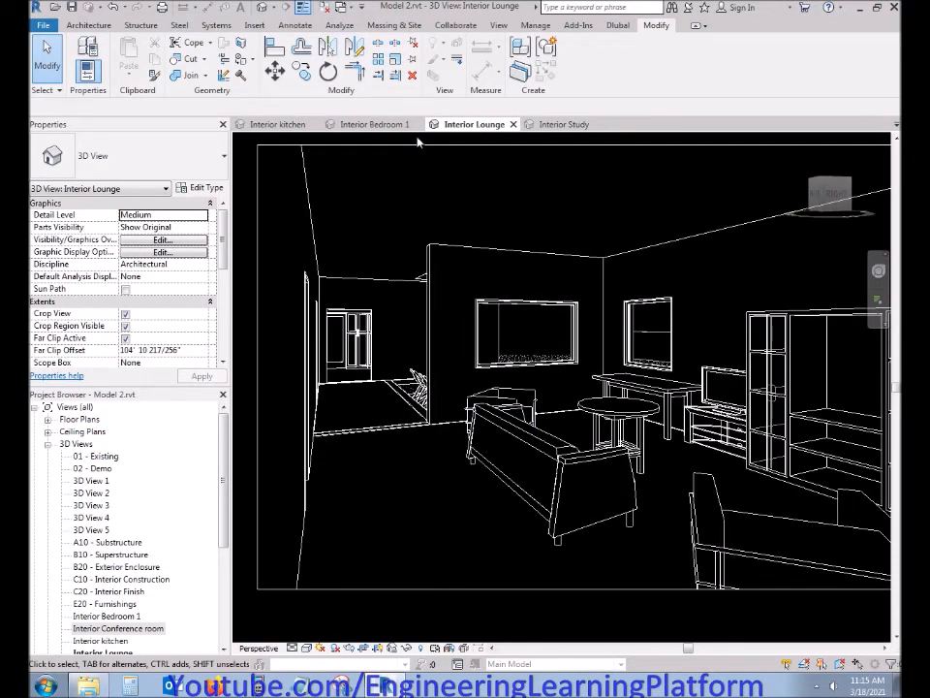
pyautogui.click(242, 60)
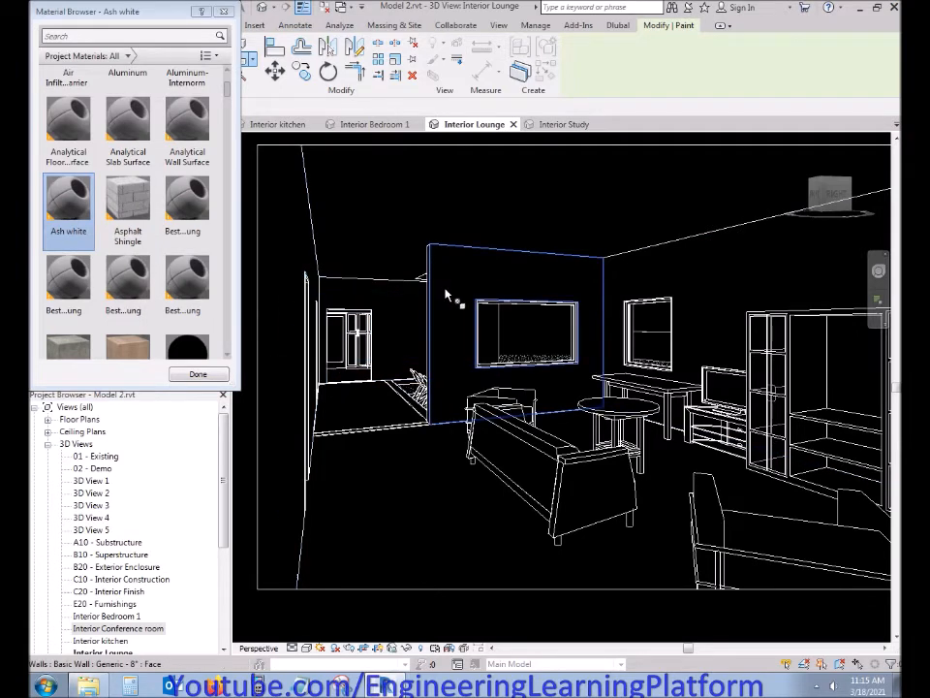
pyautogui.press('Escape')
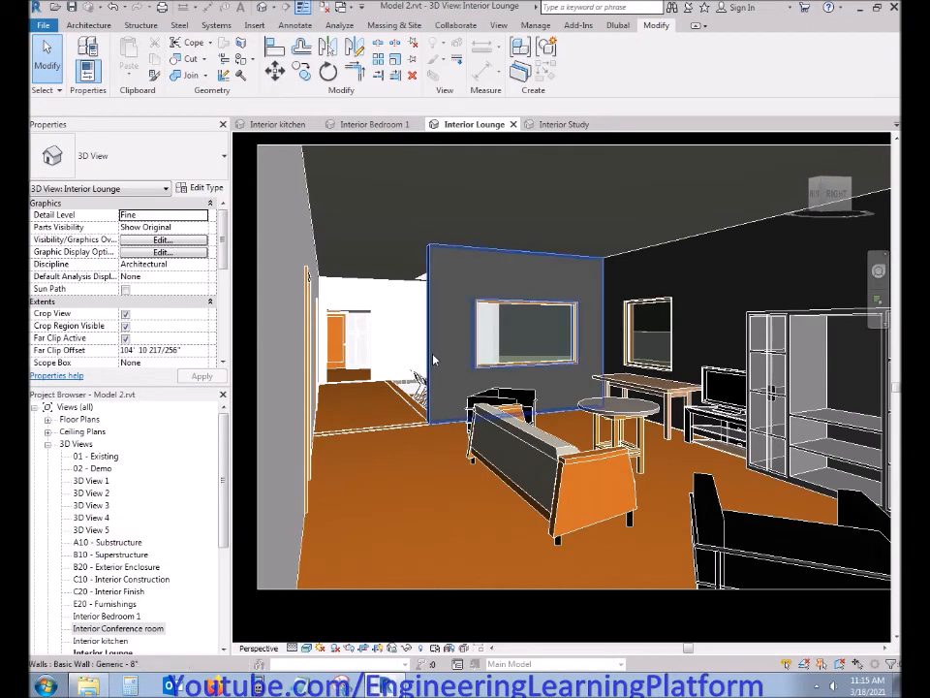
# Paint the lounge's two adjoining window walls with Ash white
pyautogui.click(433, 360)
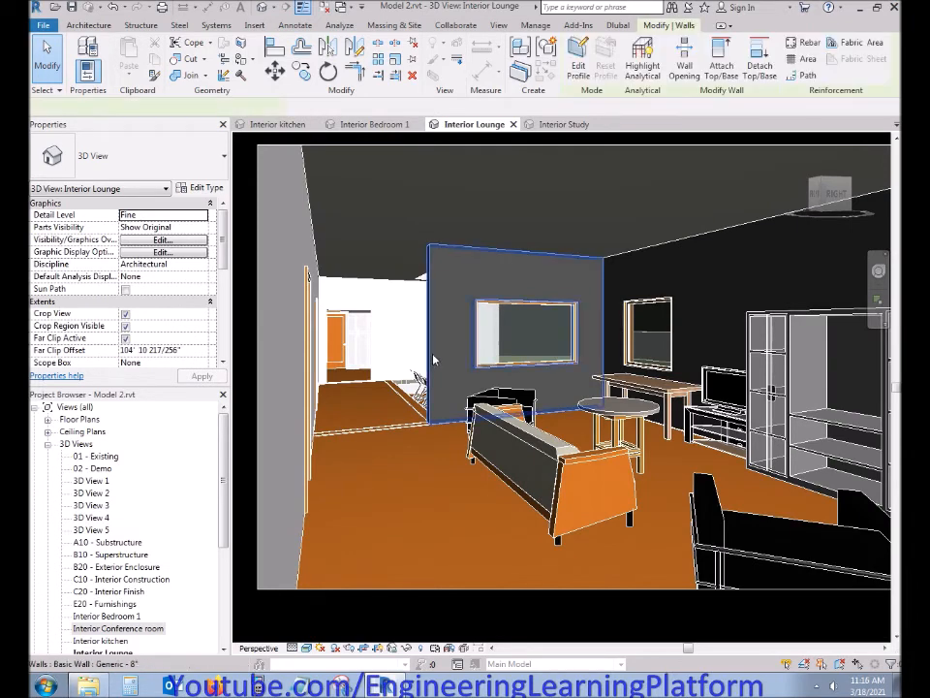
pyautogui.press('Escape')
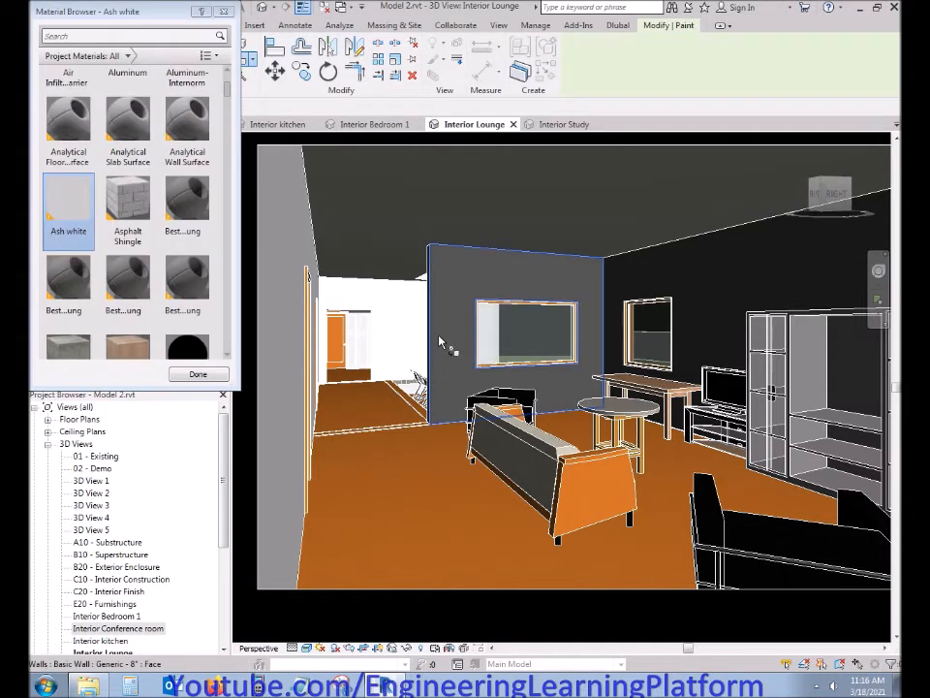
pyautogui.click(441, 341)
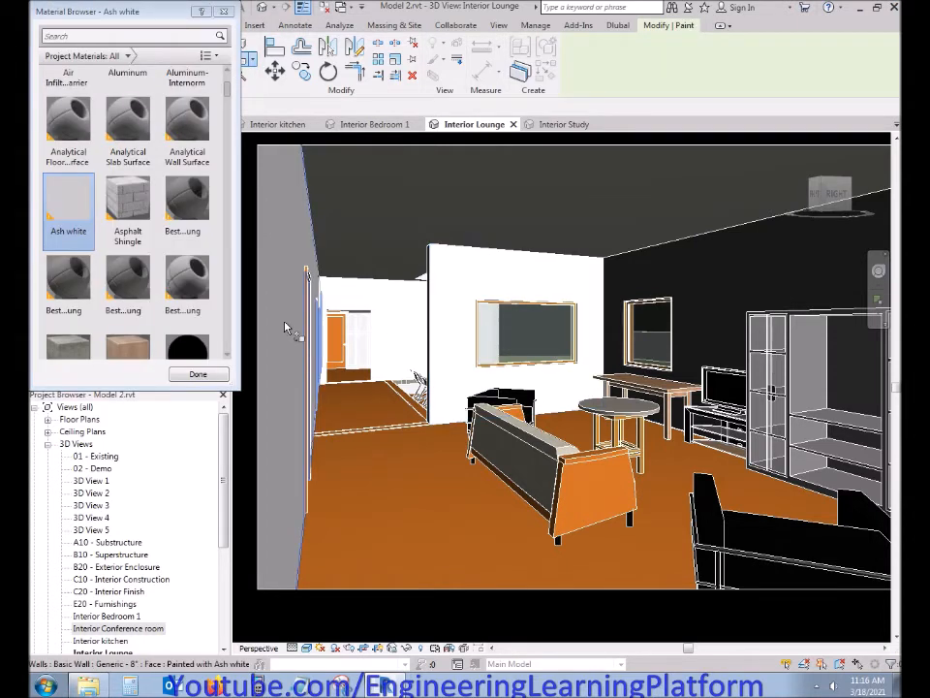
pyautogui.click(632, 283)
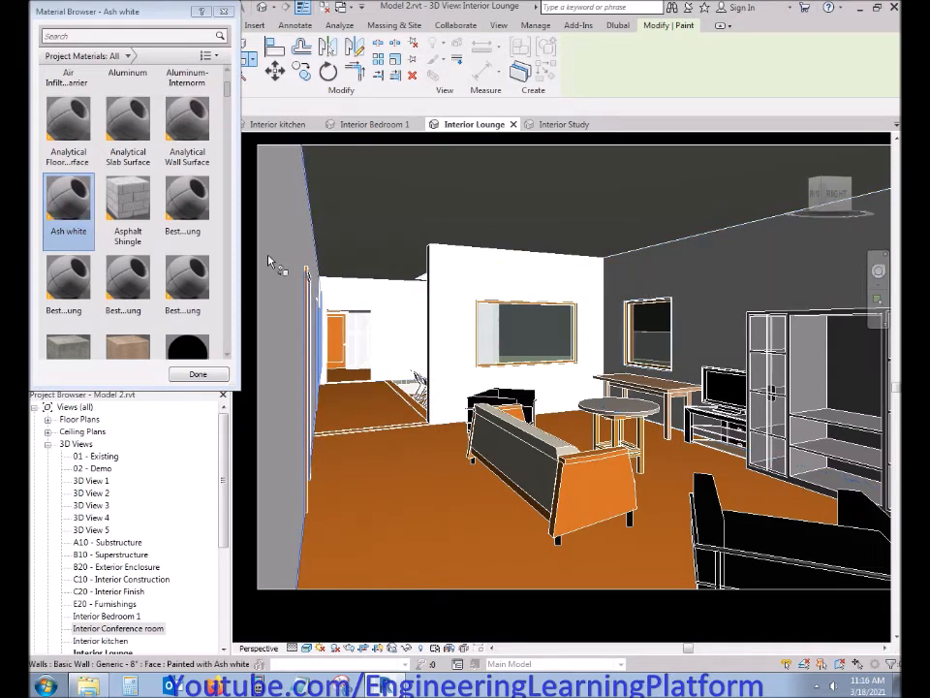
# Search the project materials for brick and paint the far hallway wall beyond the lounge with Brick, Common
pyautogui.click(126, 35)
pyautogui.write('brick')
pyautogui.click(83, 110)
pyautogui.click(393, 329)
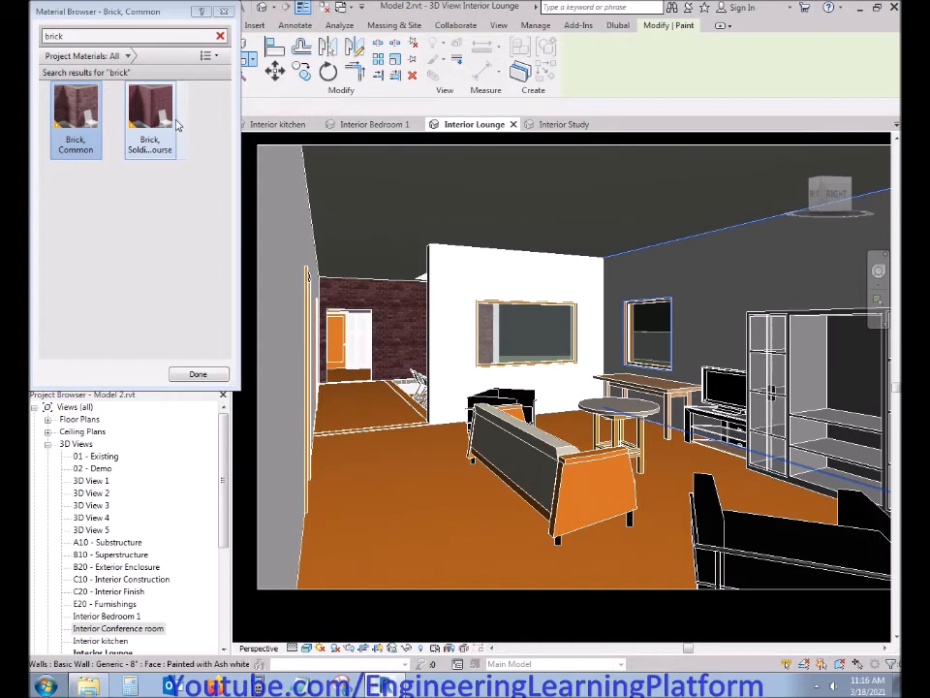
# Search the project materials for white and select Ash white as the paint material
pyautogui.click(156, 33)
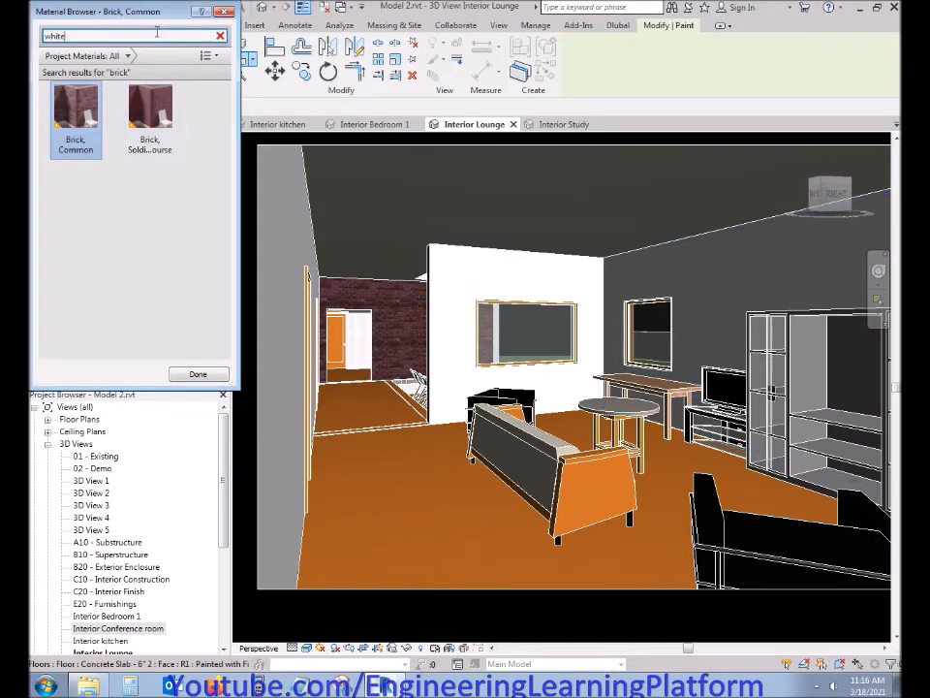
pyautogui.write('white')
pyautogui.click(204, 143)
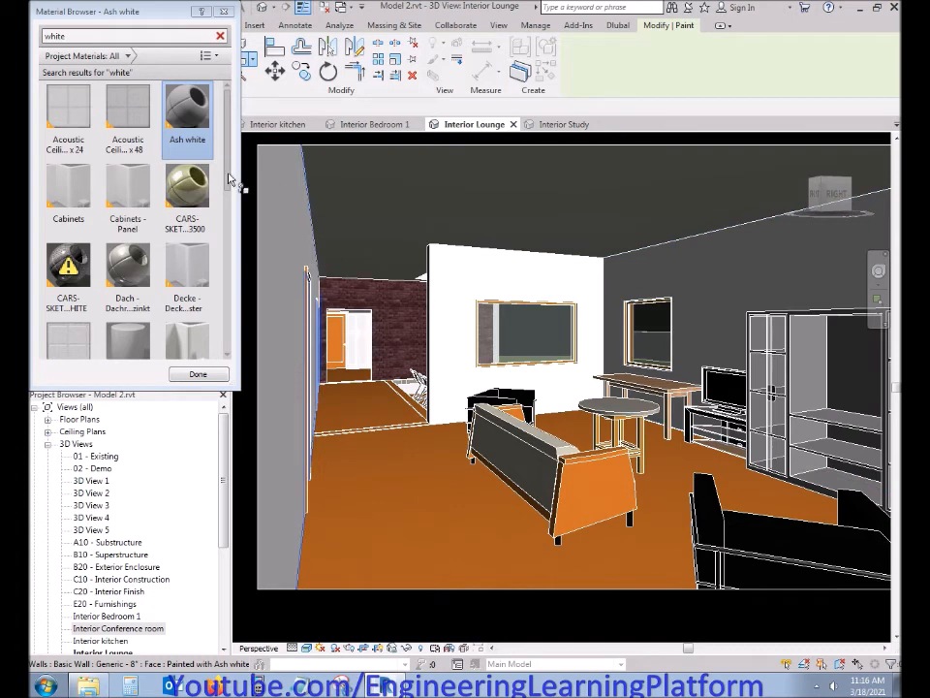
# Search the materials for gypsum, paint the lounge ceiling with Gypsum Wall Board, and finish the Paint command
pyautogui.doubleClick(137, 36)
pyautogui.write('gyps')
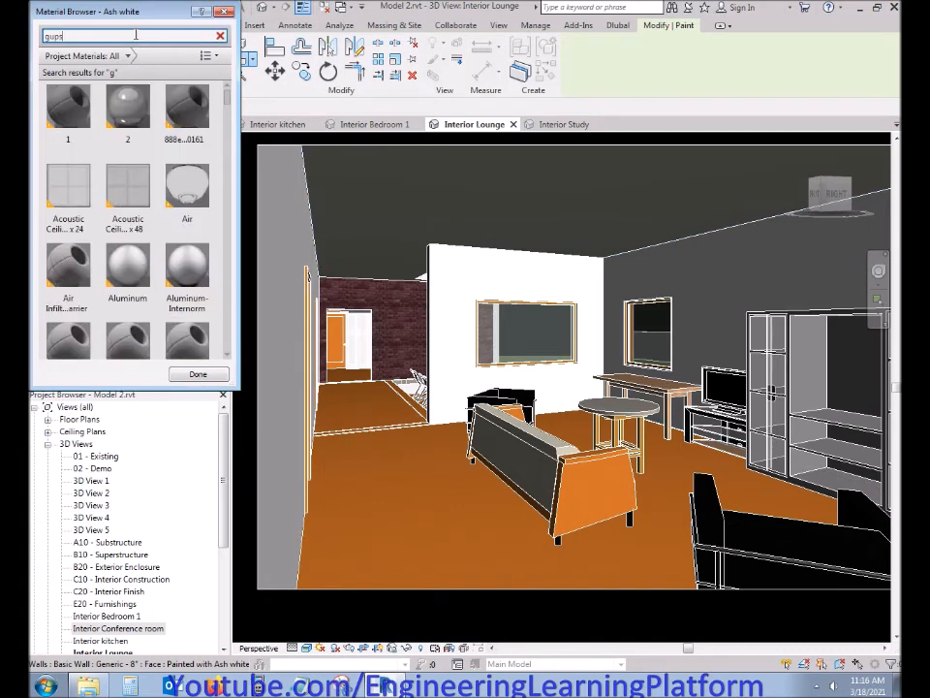
pyautogui.click(52, 36)
pyautogui.press('BackSpace')
pyautogui.write('y')
pyautogui.click(187, 112)
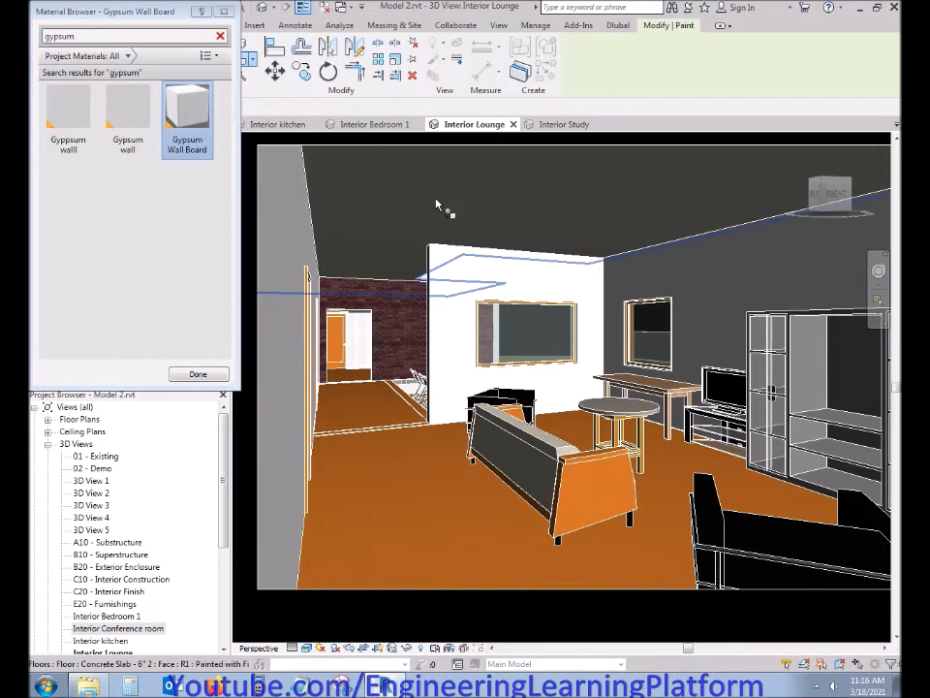
pyautogui.click(197, 373)
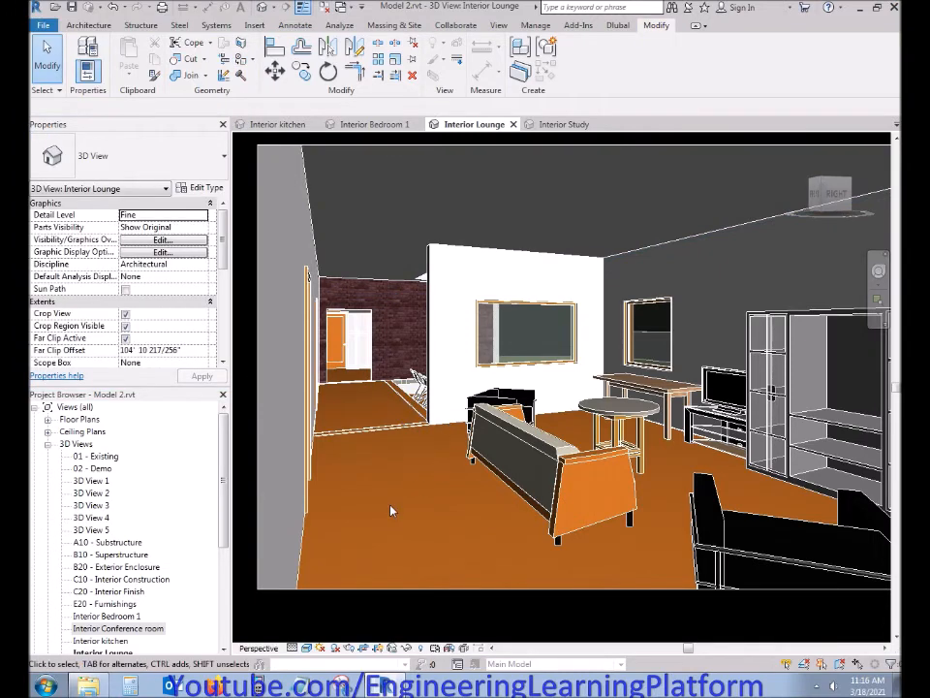
# Set the render quality for the Interior Lounge view to Medium and close the rendering settings
pyautogui.press('r')
pyautogui.press('r')
pyautogui.click(207, 66)
pyautogui.click(130, 93)
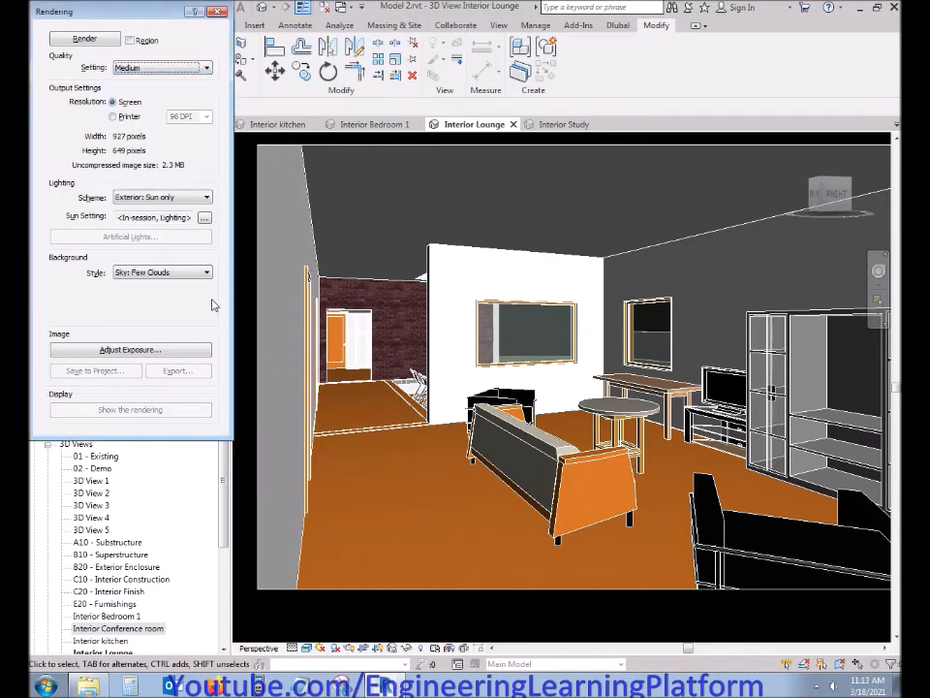
pyautogui.click(218, 12)
# Switch to the Interior Study view, set its detail level to Fine and change its visual style
pyautogui.click(564, 124)
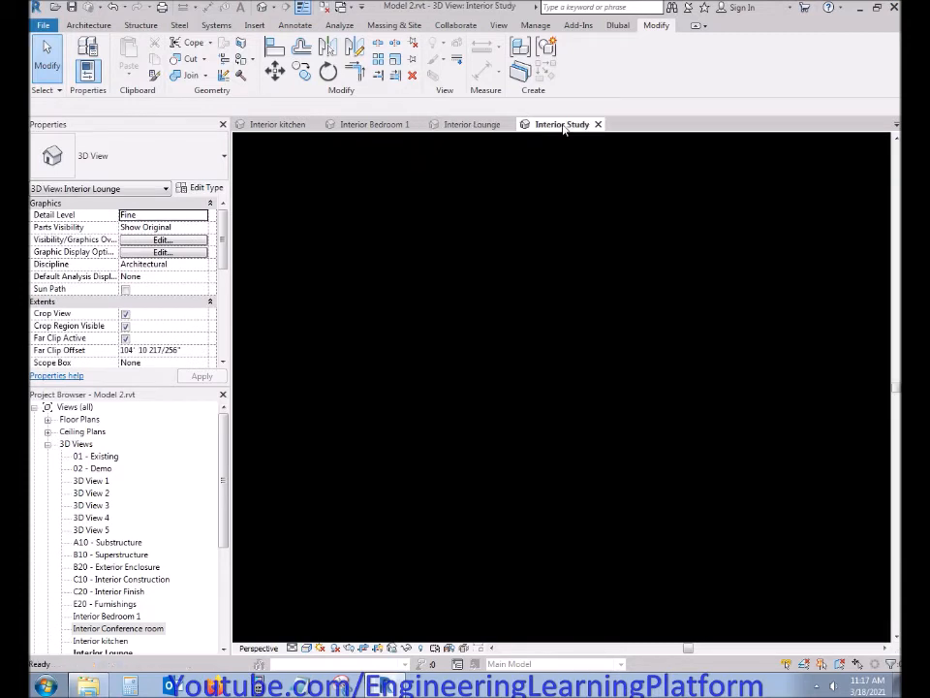
pyautogui.click(292, 647)
pyautogui.click(315, 633)
pyautogui.click(306, 648)
# Search the project materials for white and paint both visible study walls behind the desks with Ash white
pyautogui.click(238, 61)
pyautogui.click(143, 36)
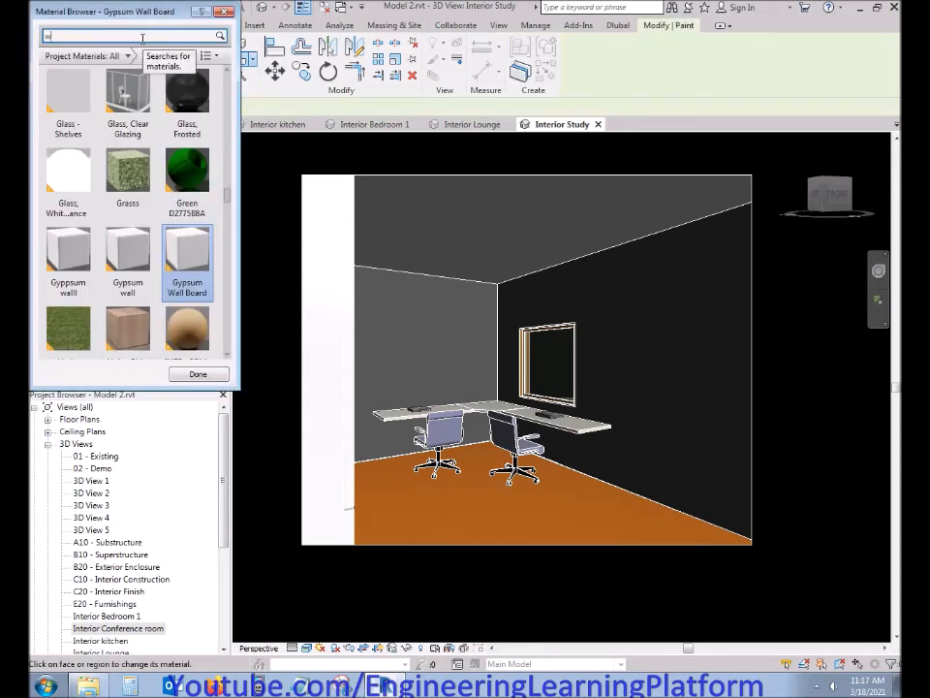
pyautogui.write('white')
pyautogui.click(187, 111)
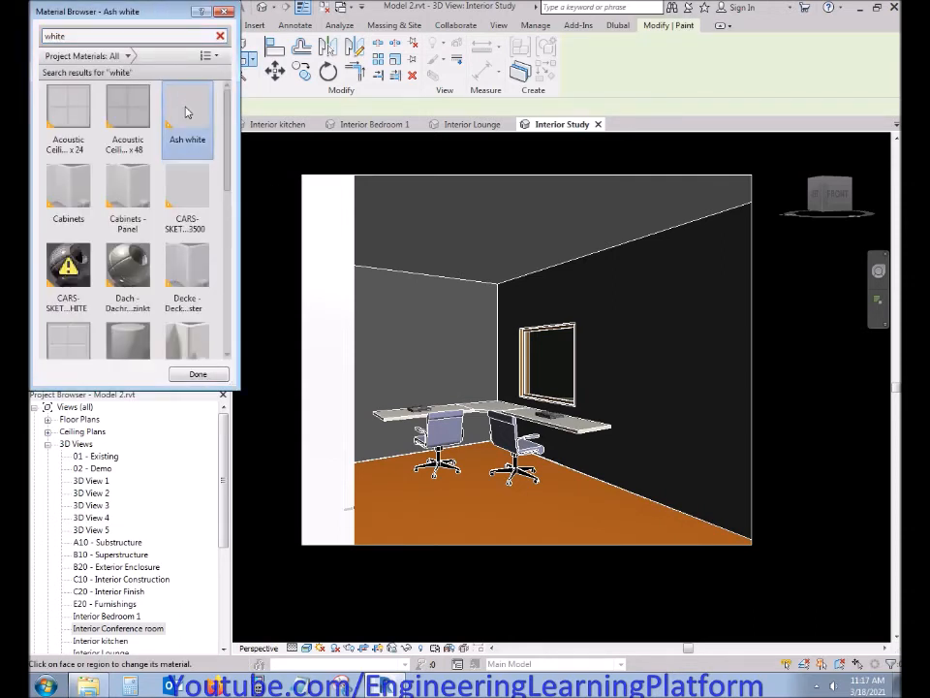
pyautogui.click(465, 307)
pyautogui.click(545, 298)
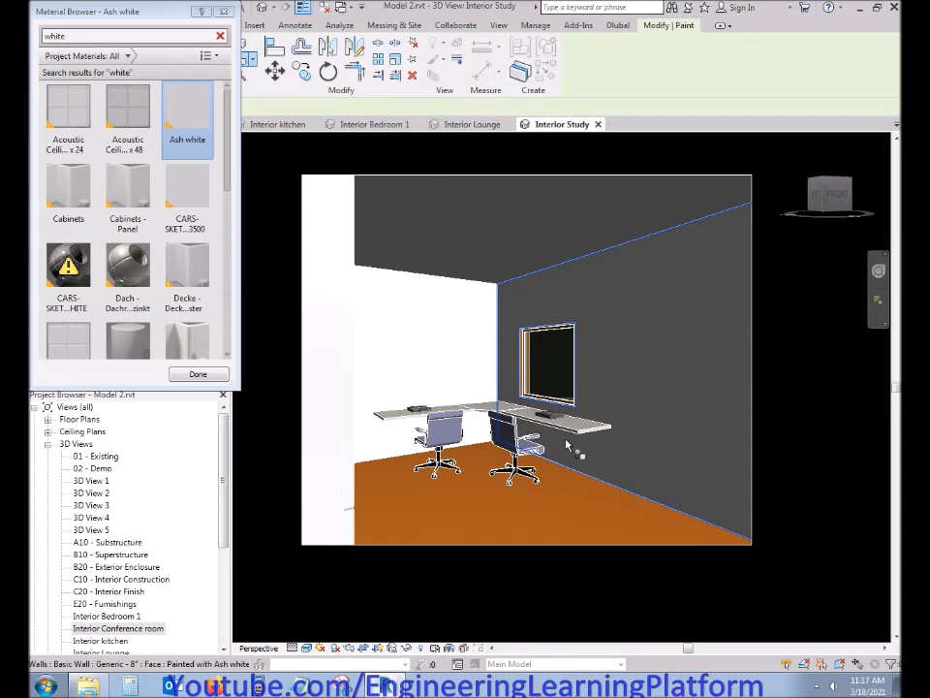
# Search the materials for gyp, choose Gypsum Wall Board for the study ceiling, and finish the Paint command
pyautogui.click(133, 36)
pyautogui.write('gyp')
pyautogui.click(187, 109)
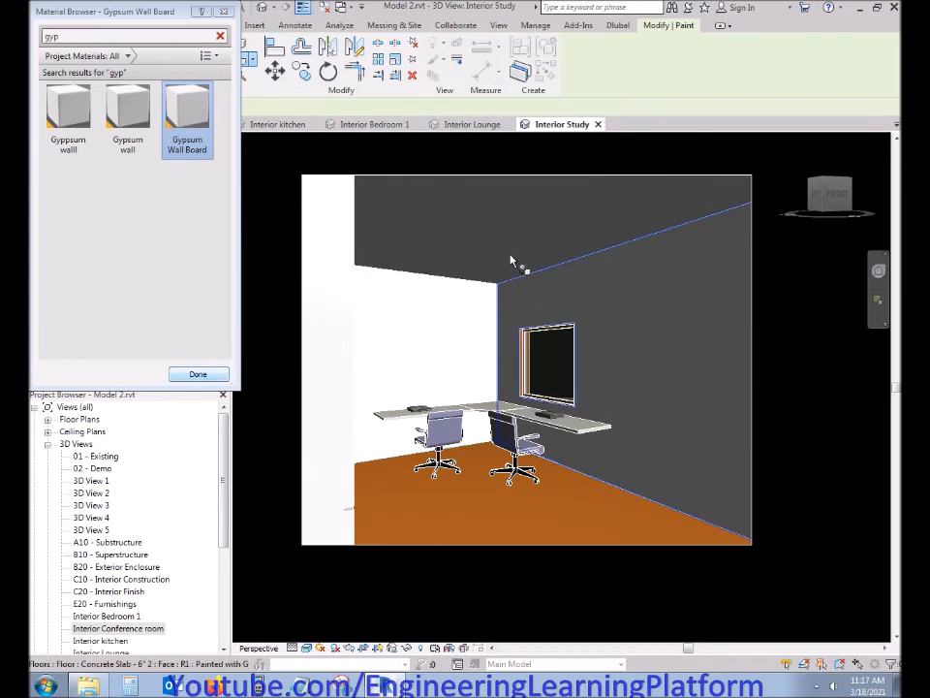
pyautogui.click(206, 374)
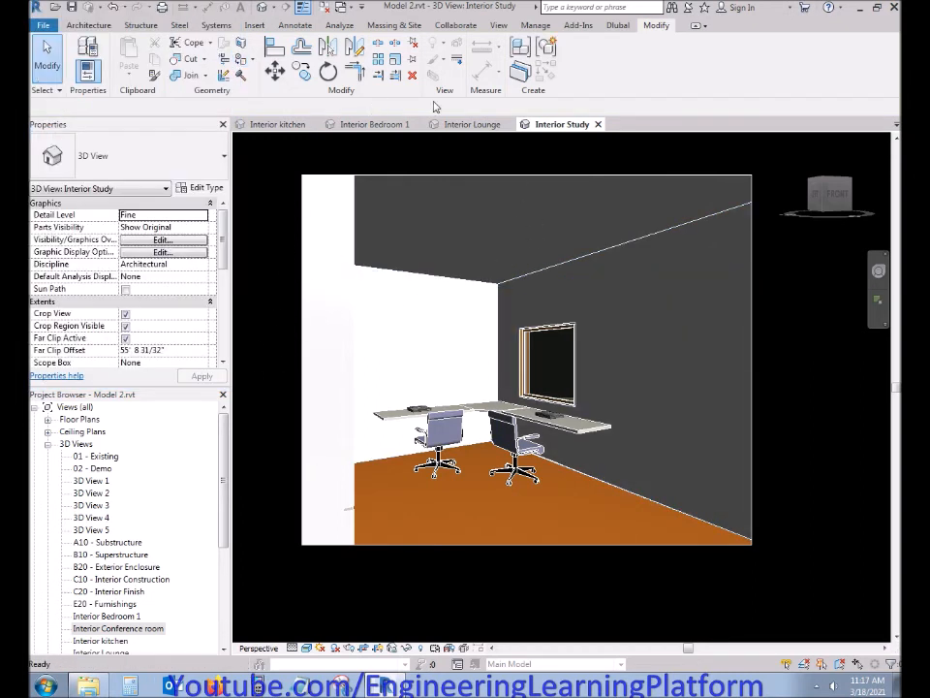
# Open the rendering settings for the Interior kitchen view and set Medium quality with a Sky: Very Few Clouds background
pyautogui.click(273, 124)
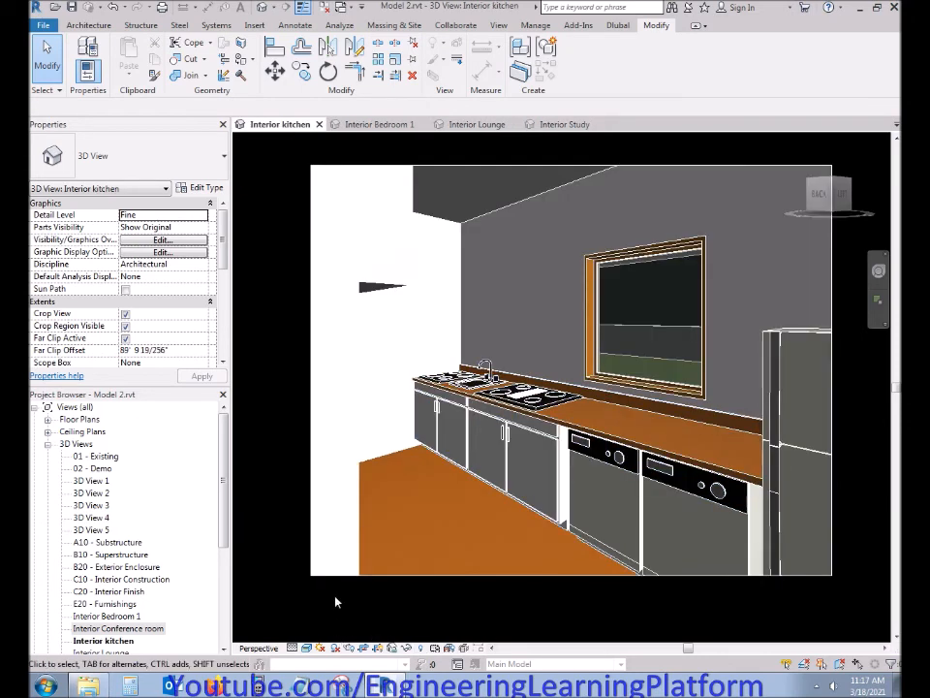
pyautogui.press('r')
pyautogui.press('r')
pyautogui.click(155, 67)
pyautogui.click(142, 89)
pyautogui.click(163, 273)
pyautogui.click(145, 294)
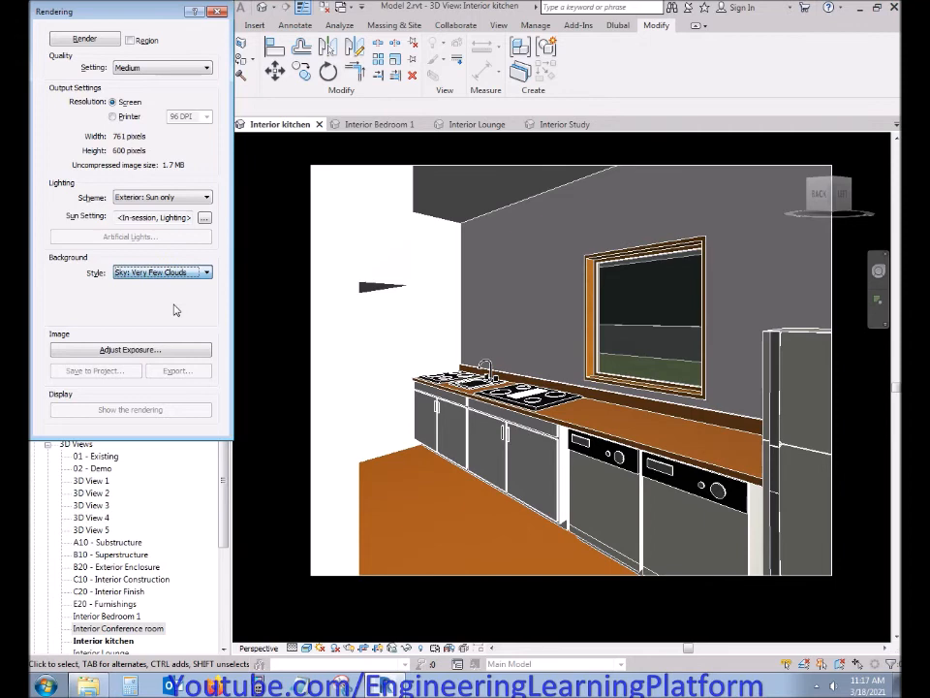
# Brighten the kitchen view's exposure value to about 10.15 and start rendering the view
pyautogui.click(130, 349)
pyautogui.moveTo(243, 129); pyautogui.dragTo(231, 130)
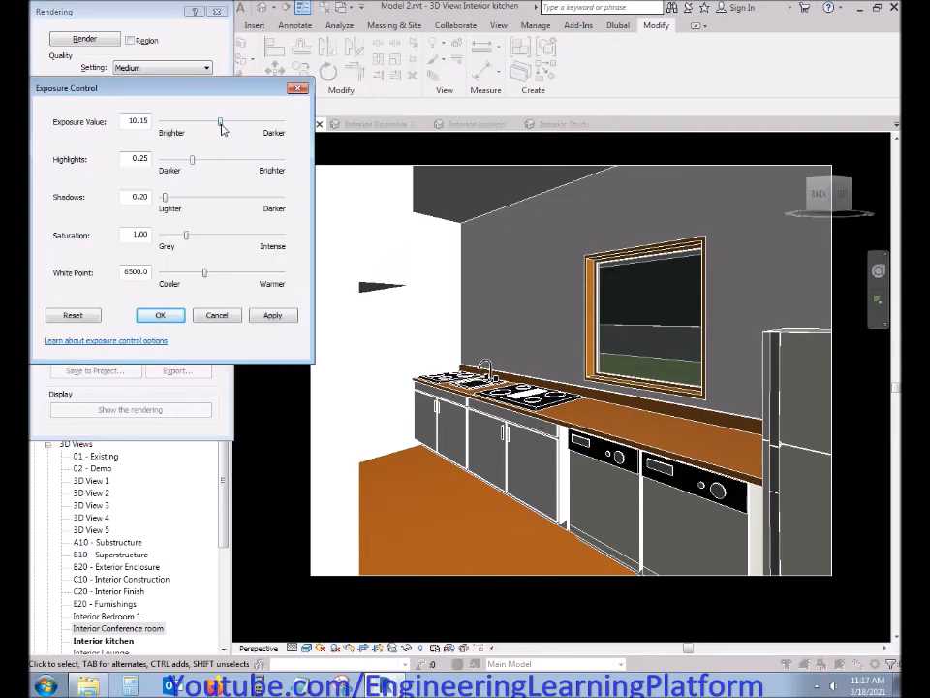
pyautogui.click(160, 316)
pyautogui.click(85, 38)
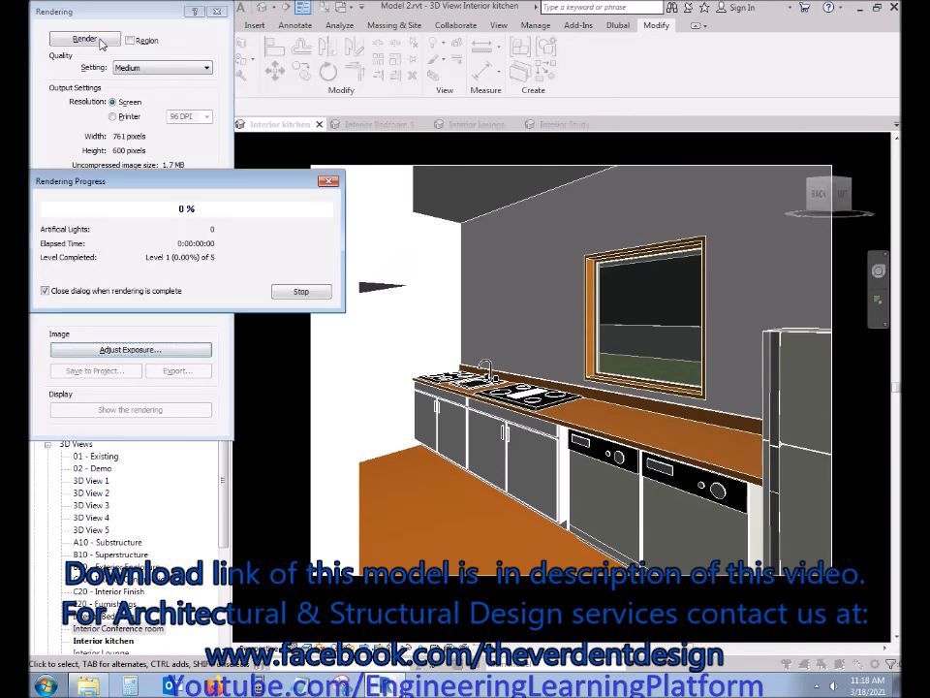